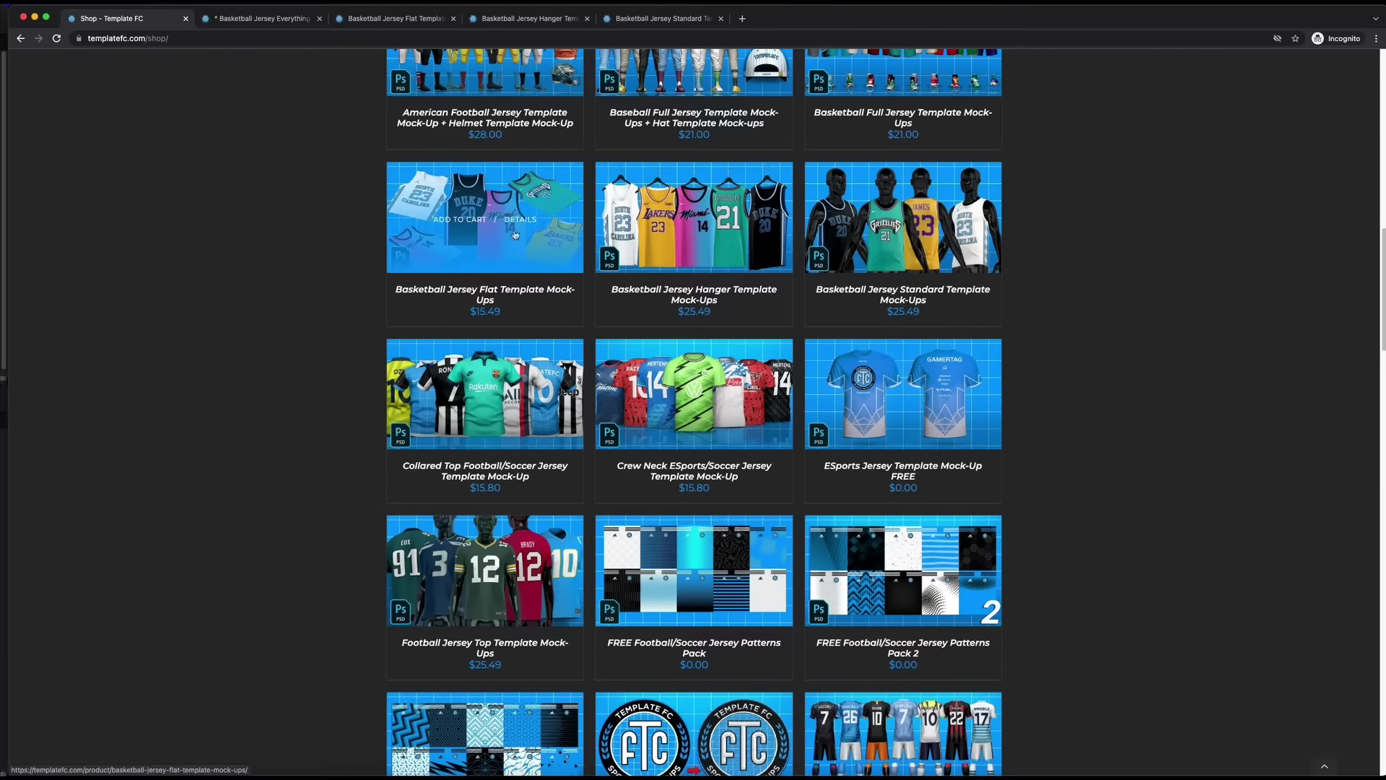
Review the TemplateFC shop's basketball mock-ups: the flat, hanger and standard product pages, the everything bundle, and the rest of the listing
scroll(715, 180, "up", 2)
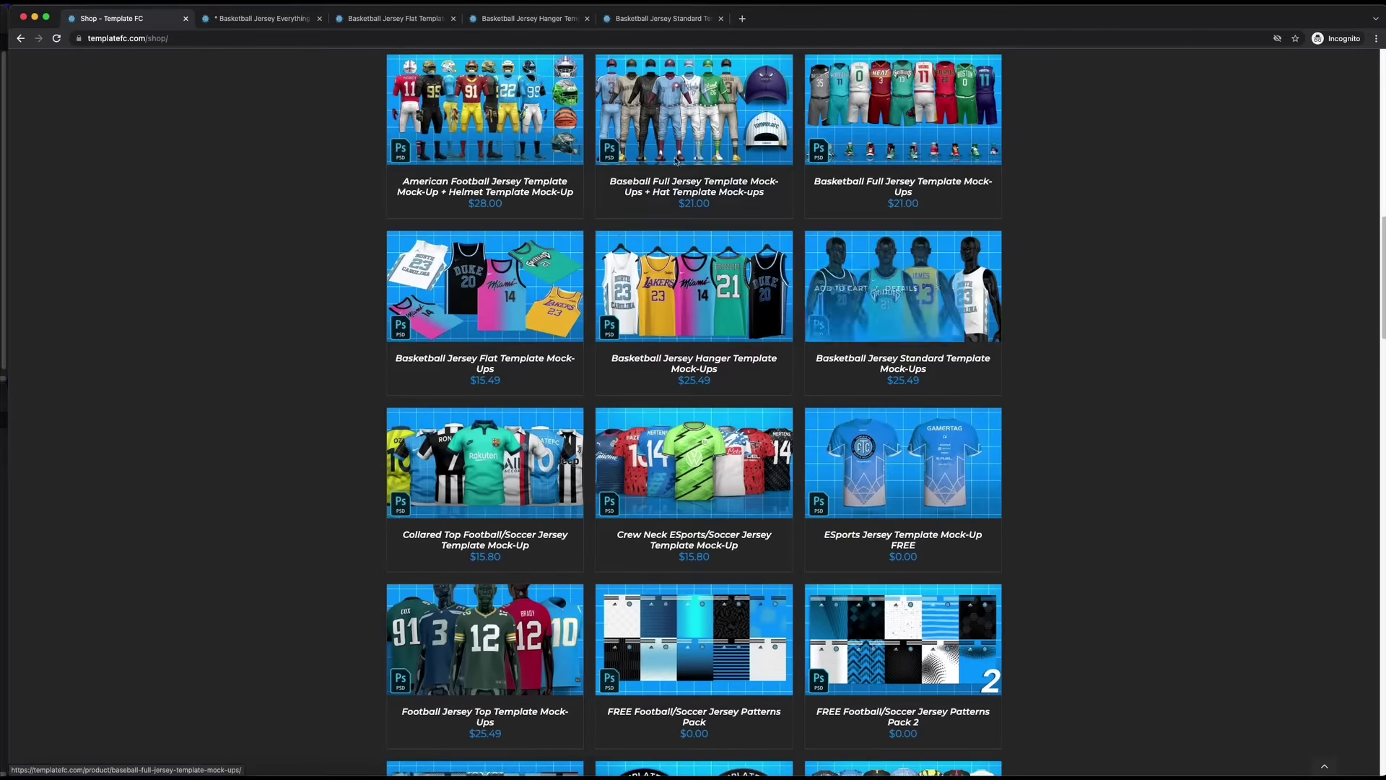
left_click(380, 20)
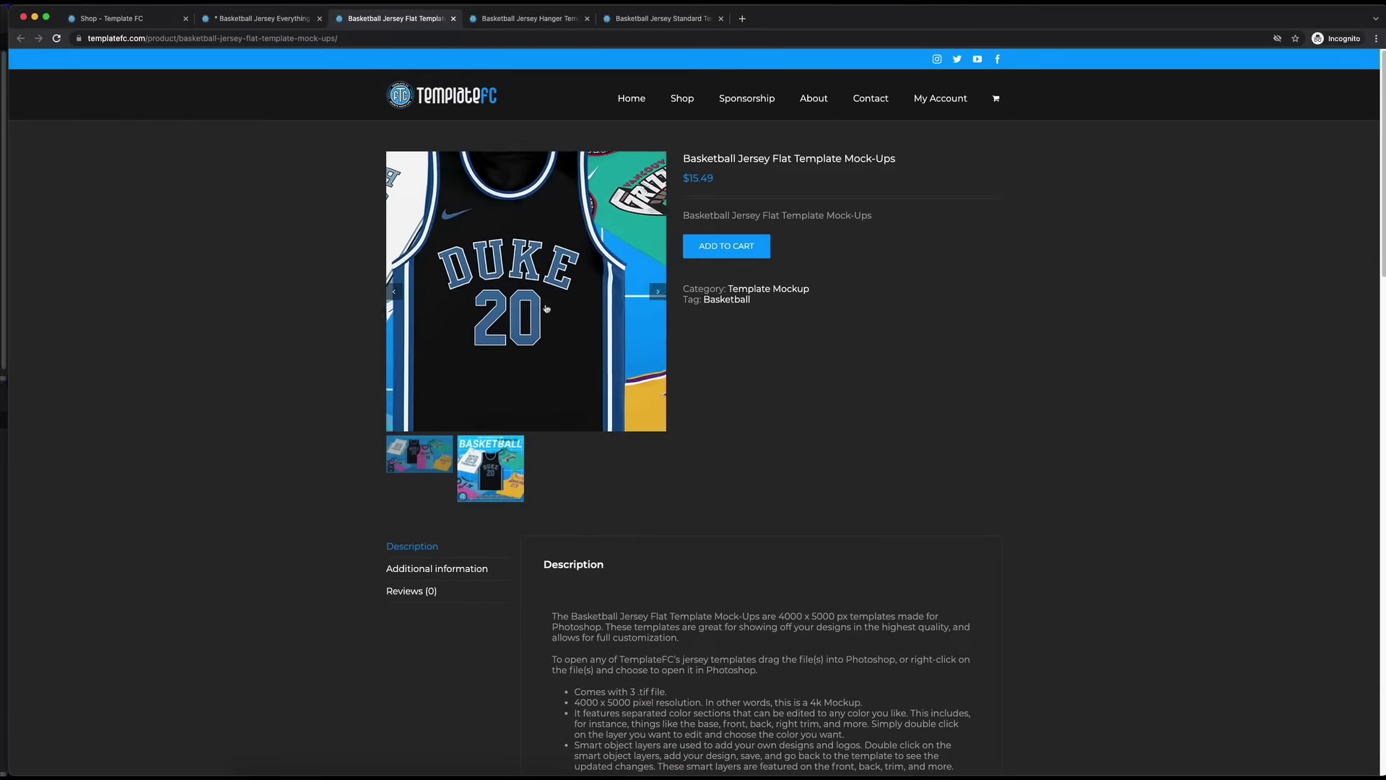
left_click(519, 21)
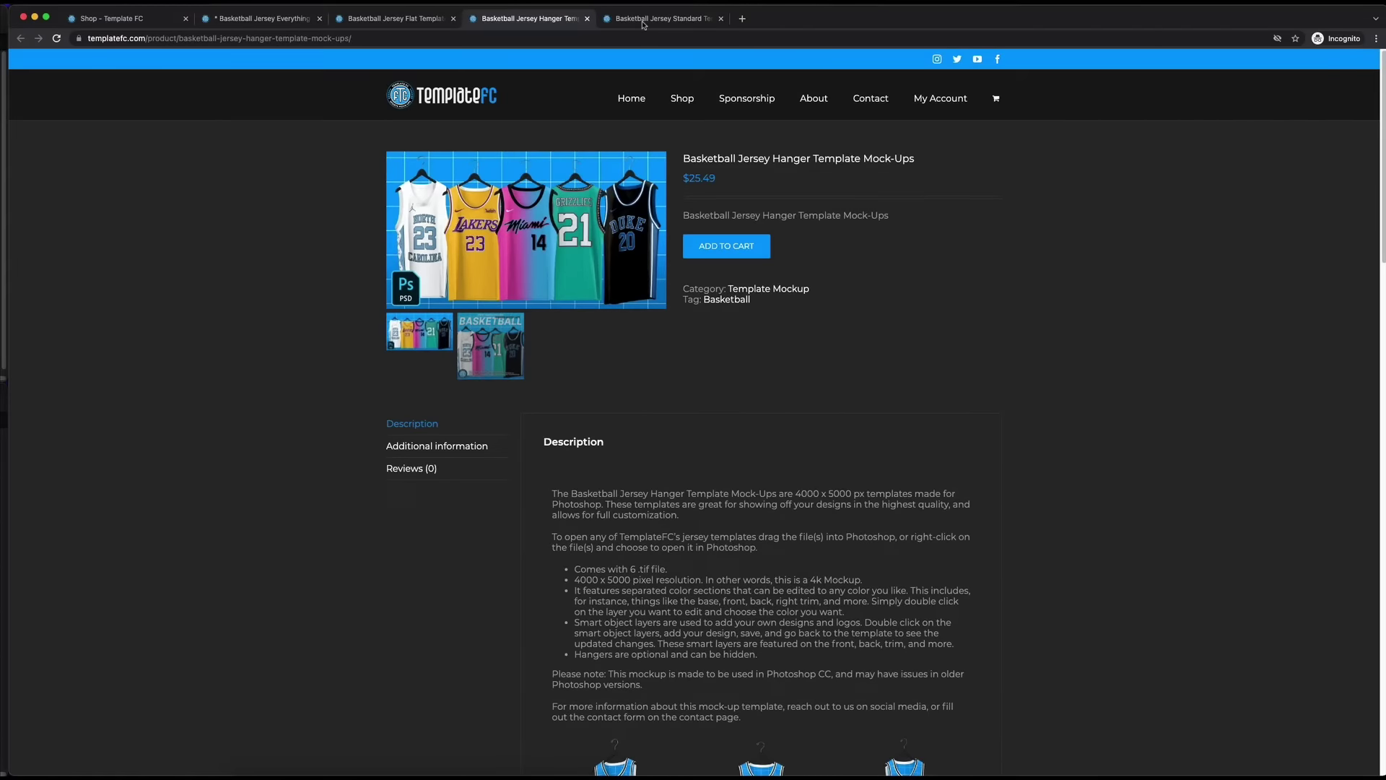
left_click(643, 21)
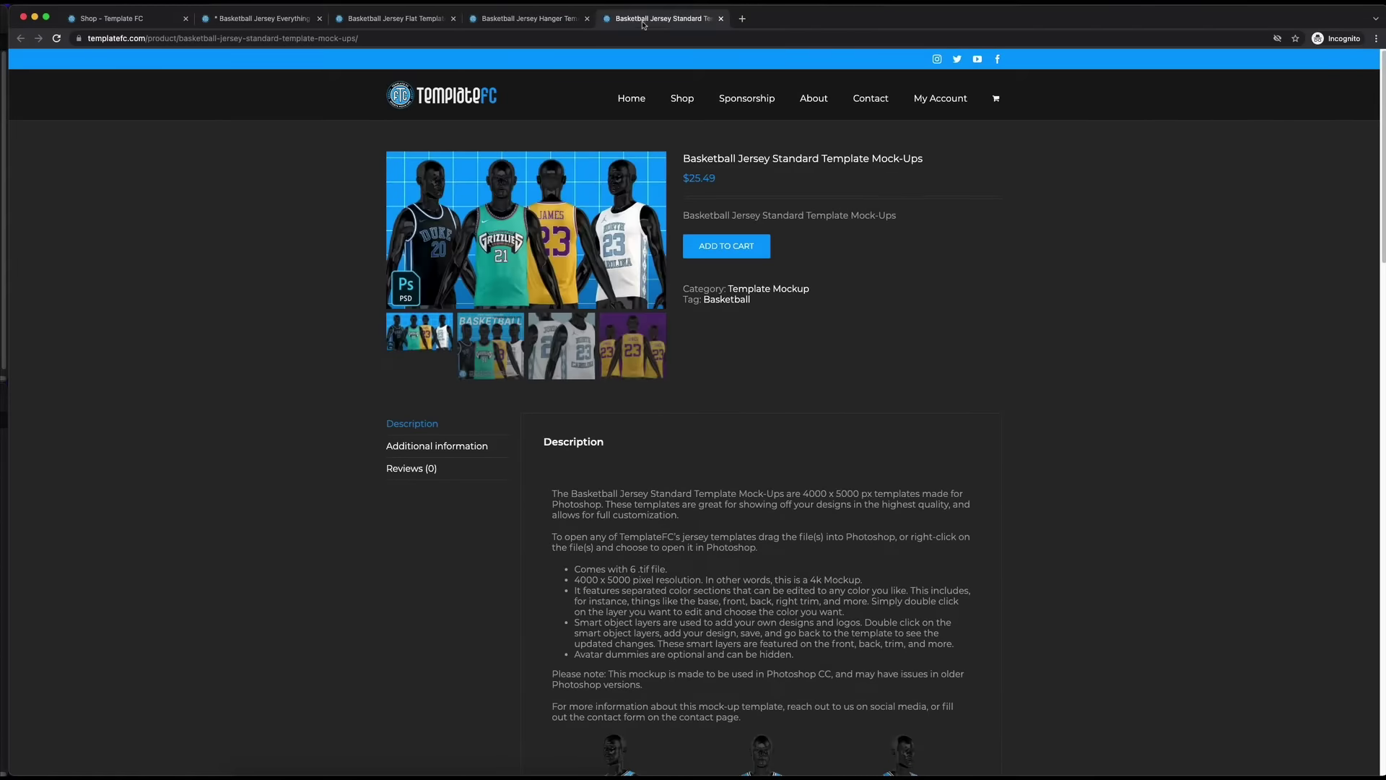
left_click(242, 23)
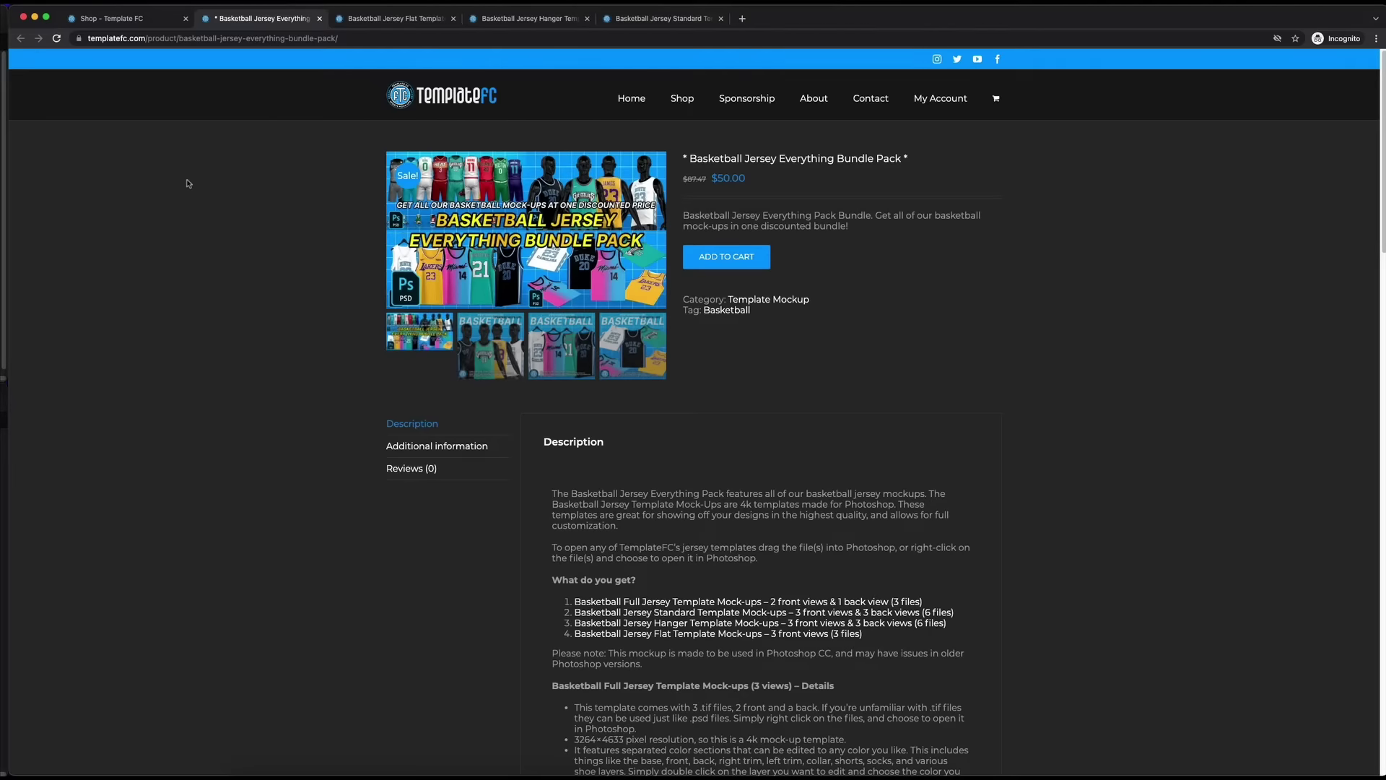
left_click(118, 20)
scroll(1016, 502, "down", 5)
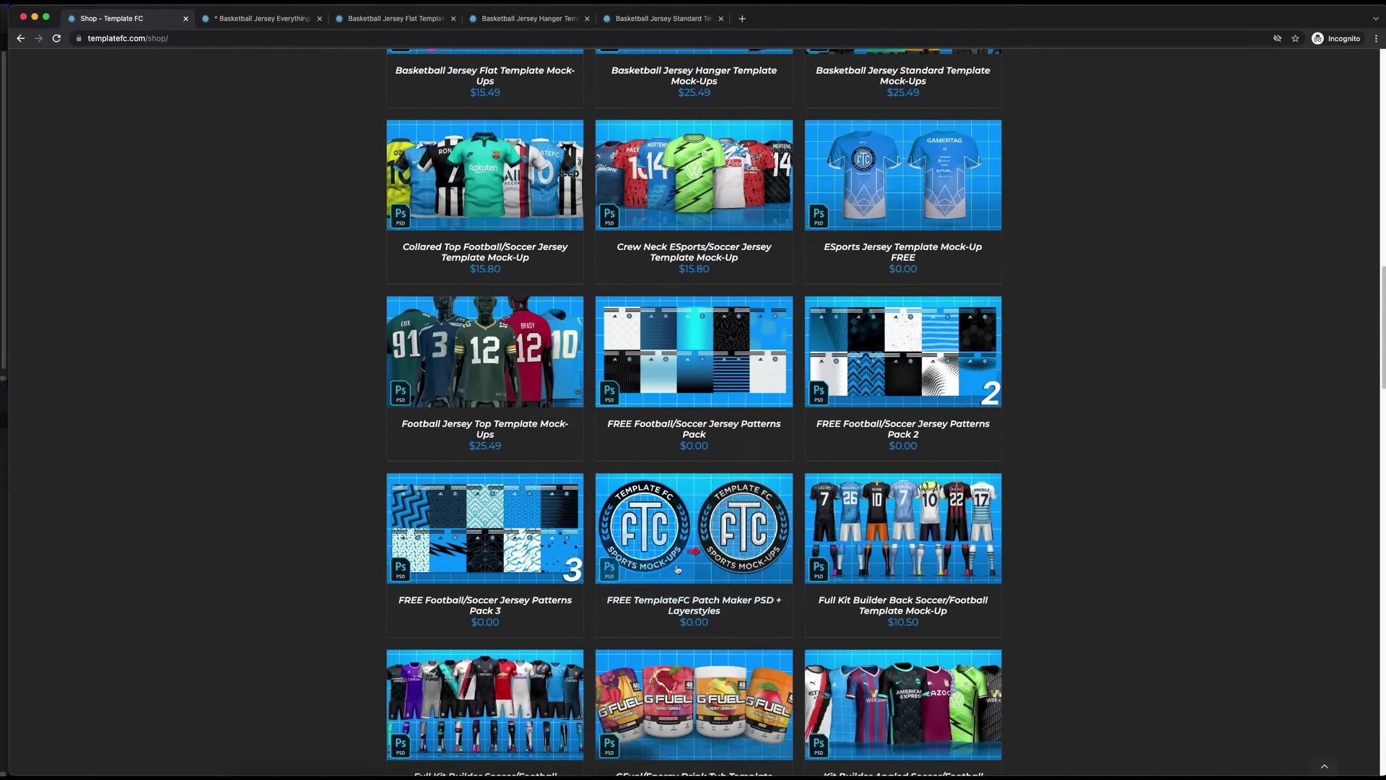
mouse_move(693, 510)
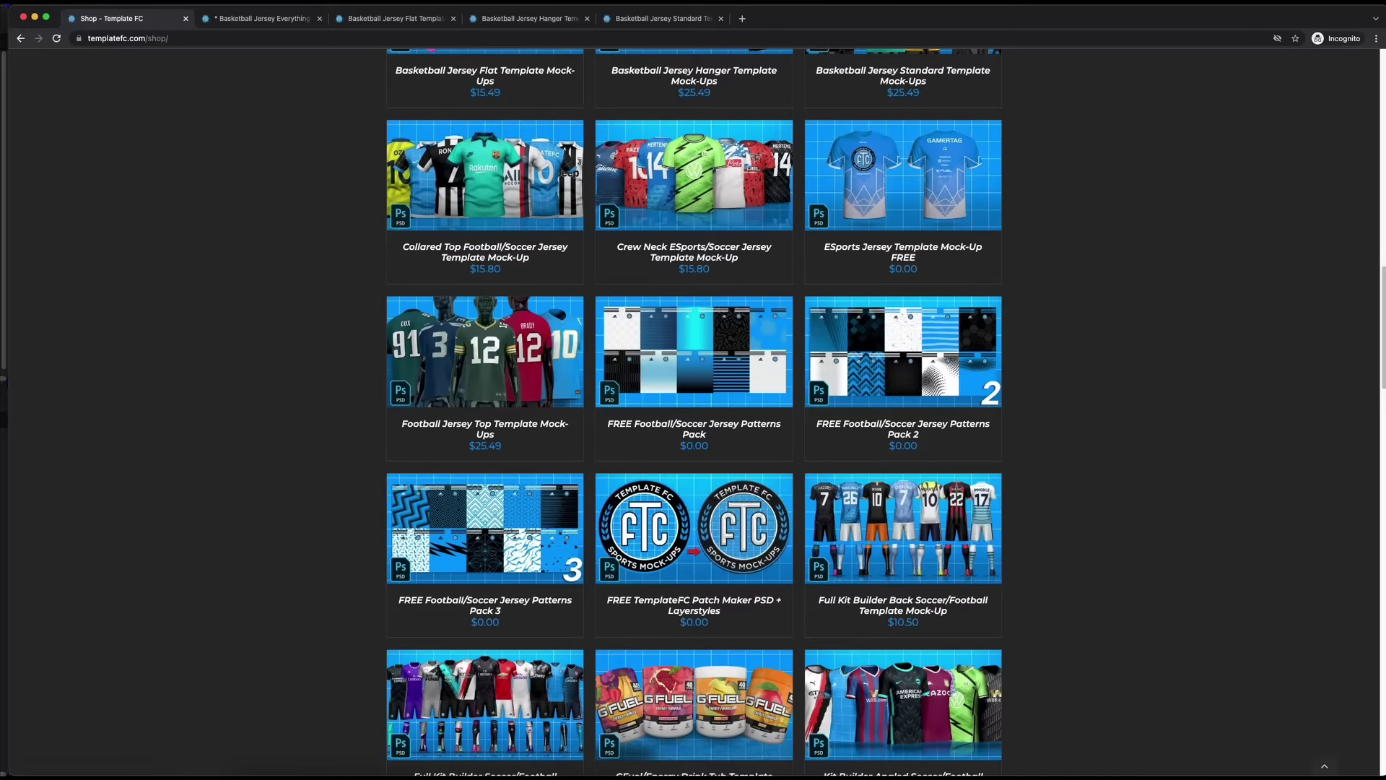
Switch to Finder, open Front Left.tif from the Basketball Standard folder with Adobe Photoshop 2022, and hide the guides
key("super+Tab")
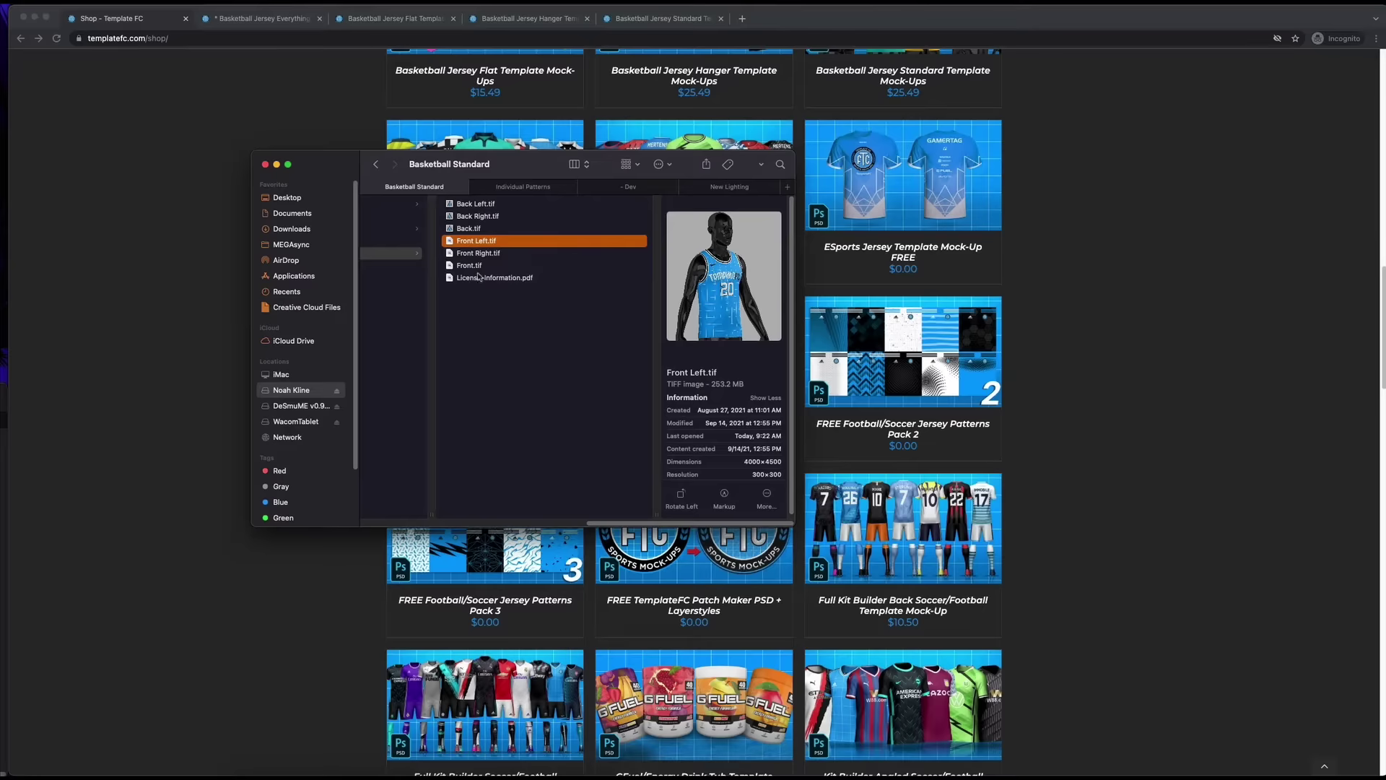
left_click(470, 265)
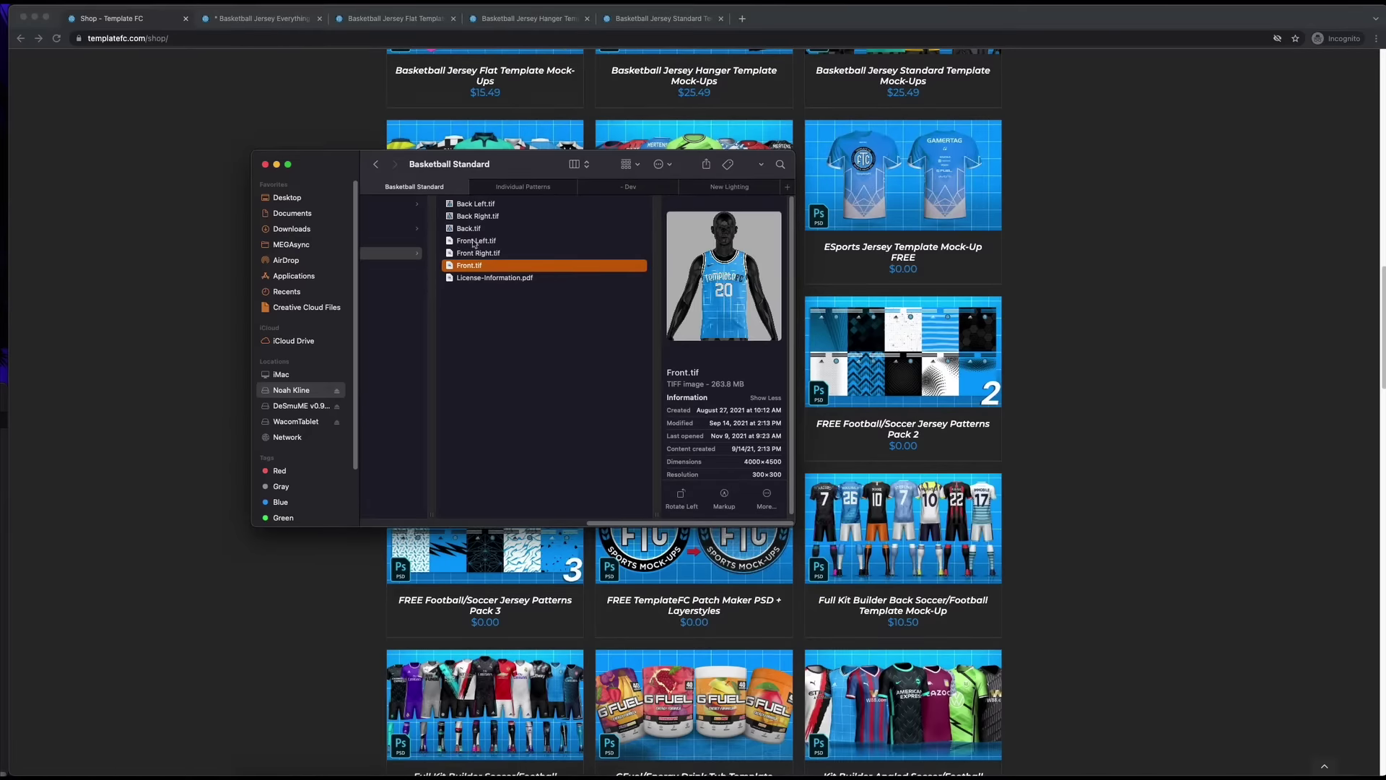
left_click(474, 241)
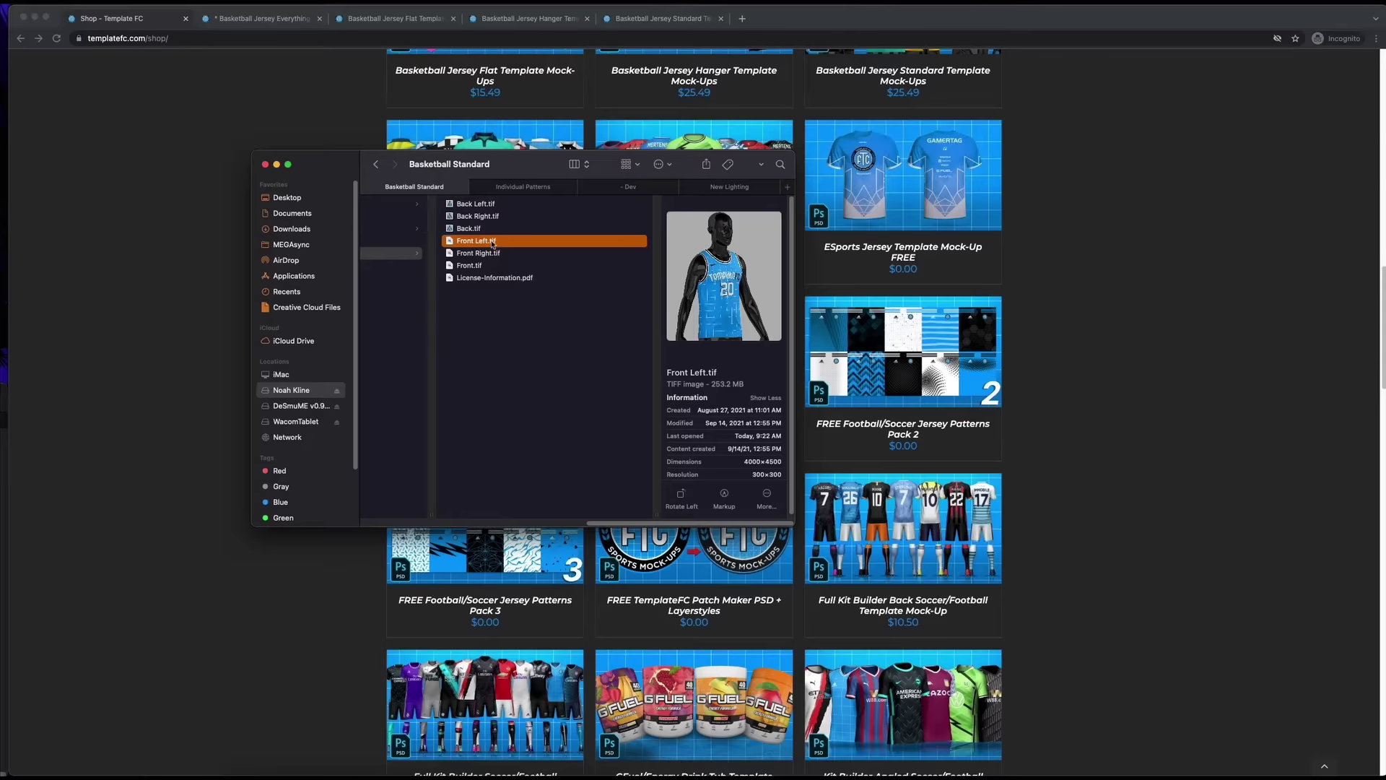
right_click(497, 249)
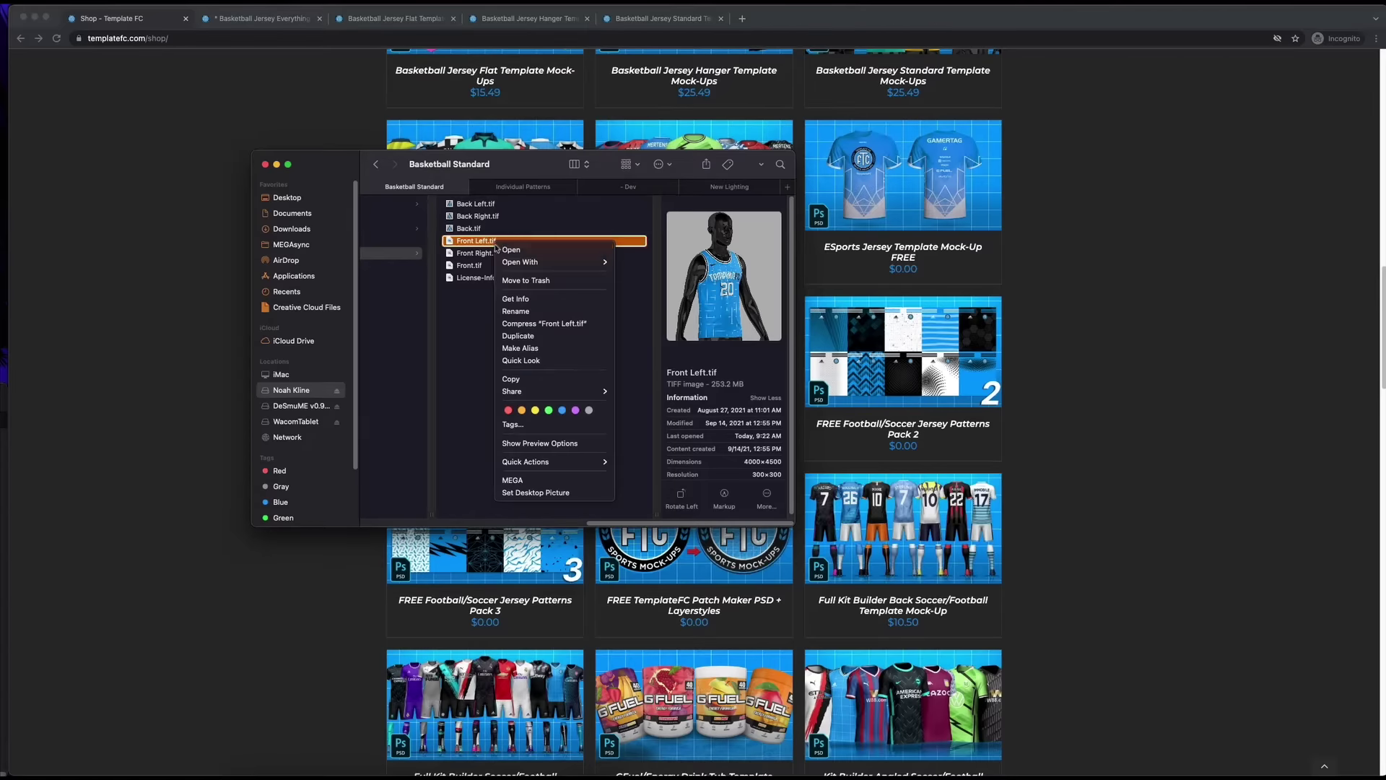
mouse_move(578, 262)
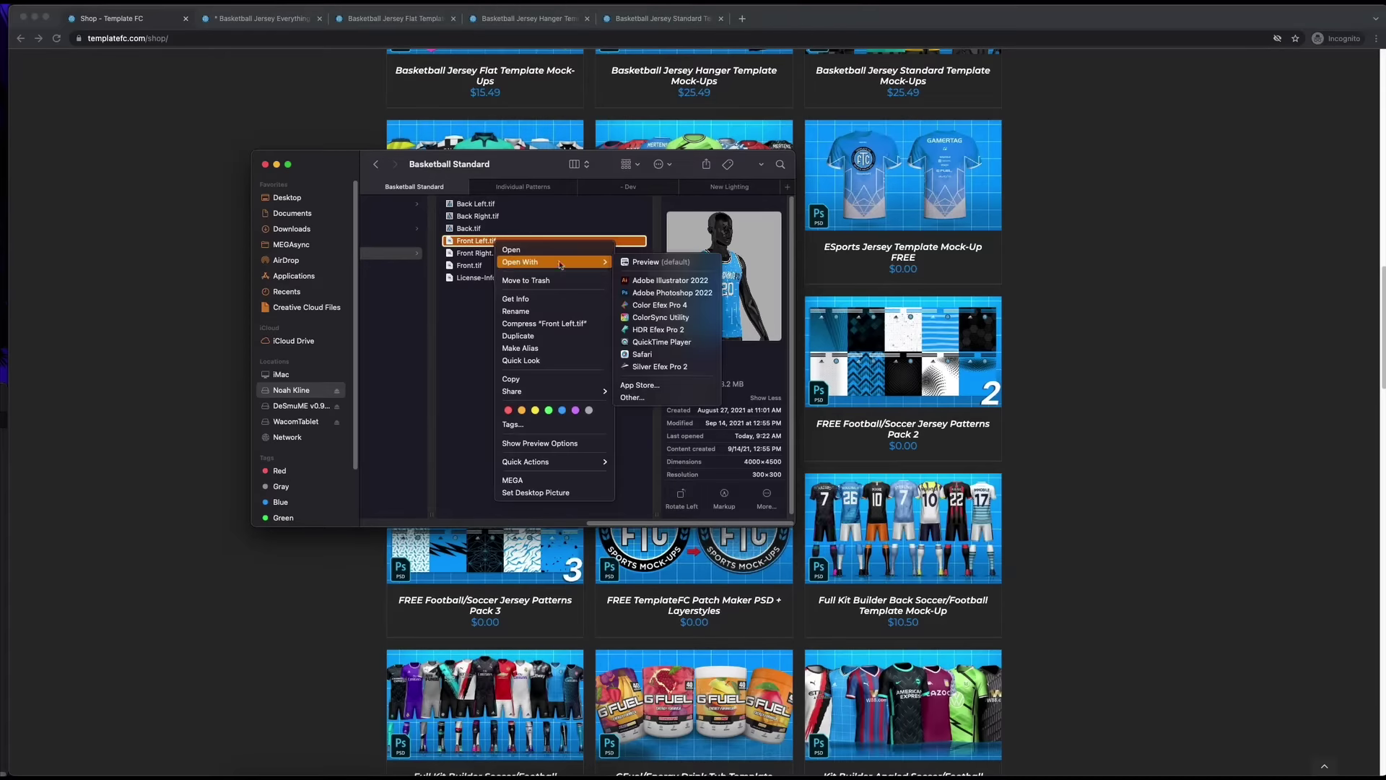
left_click(671, 293)
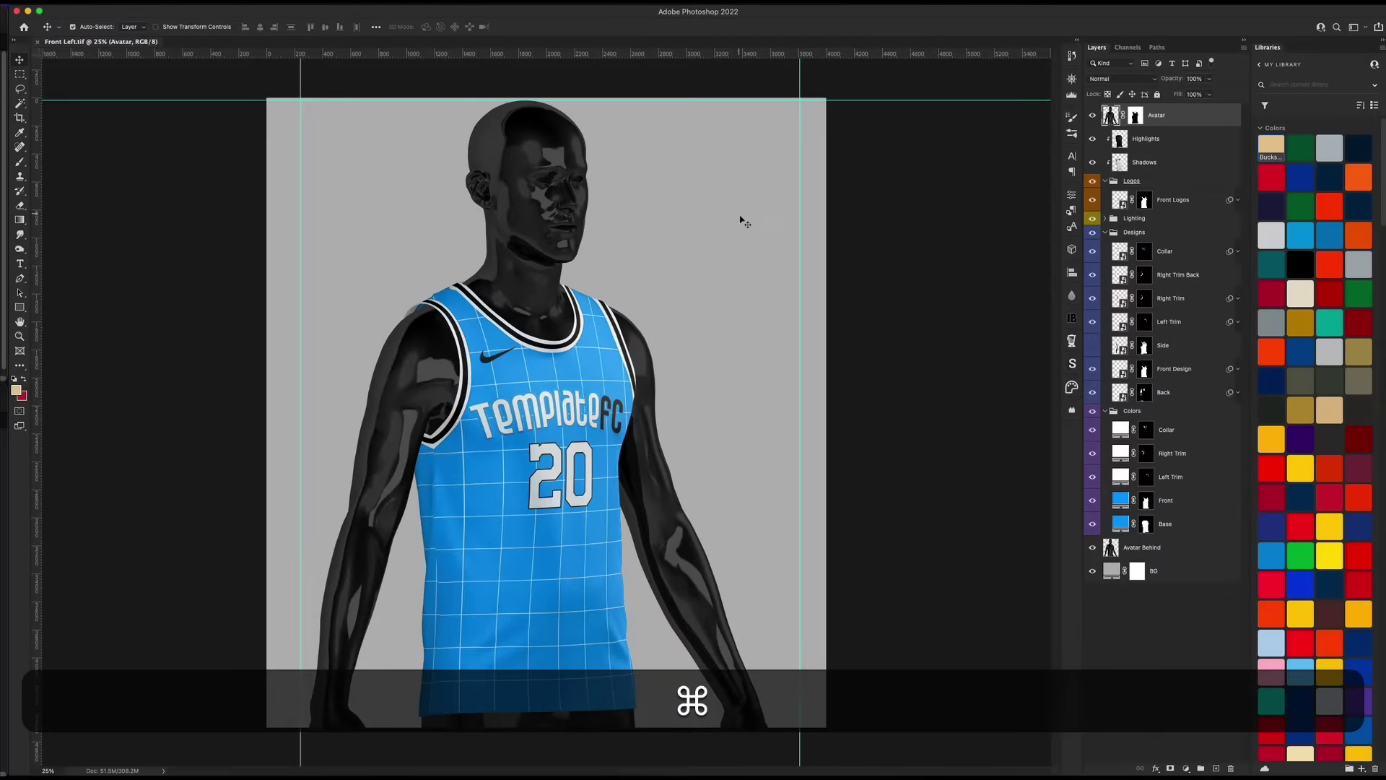
key("super+h")
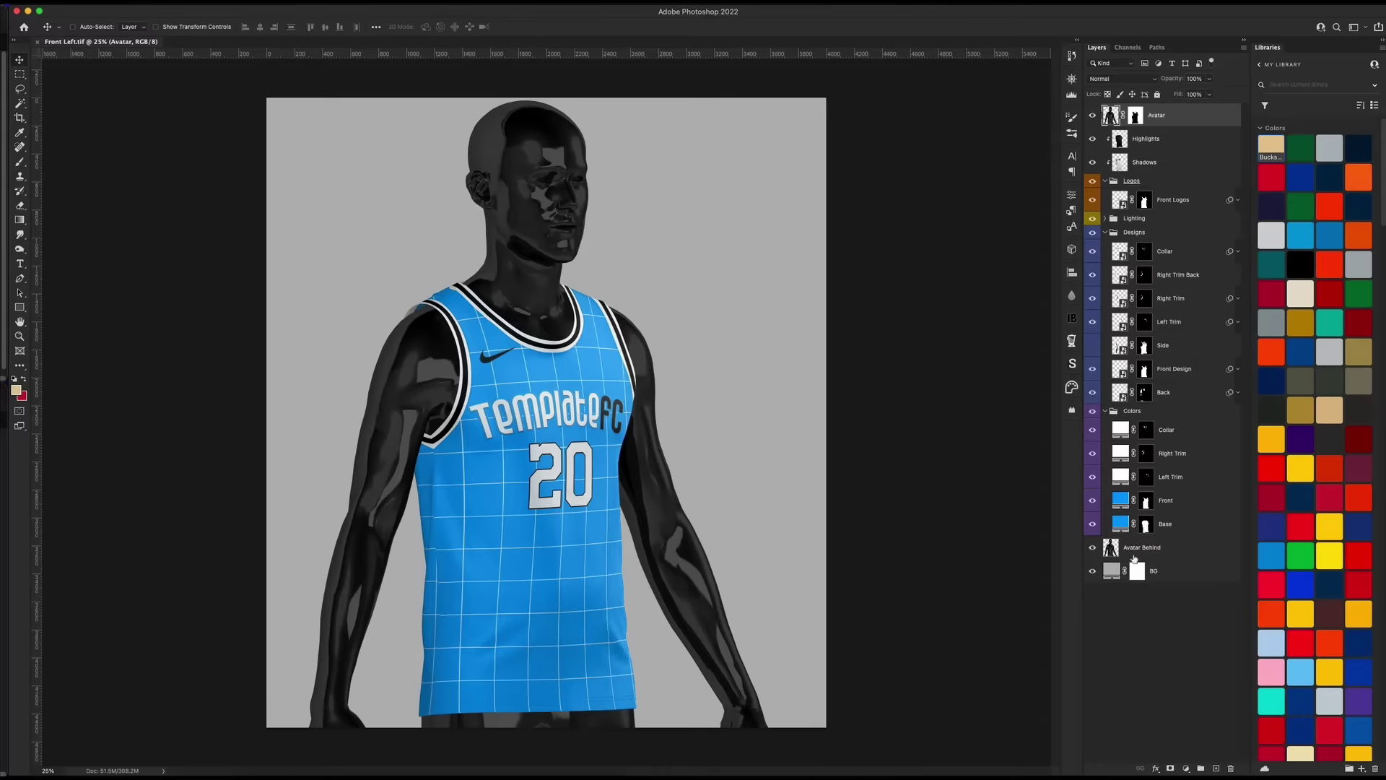
Hide the BG, Avatar and Avatar Behind layers to isolate the jersey, and show them all again
left_click(1092, 547)
left_click(1093, 571)
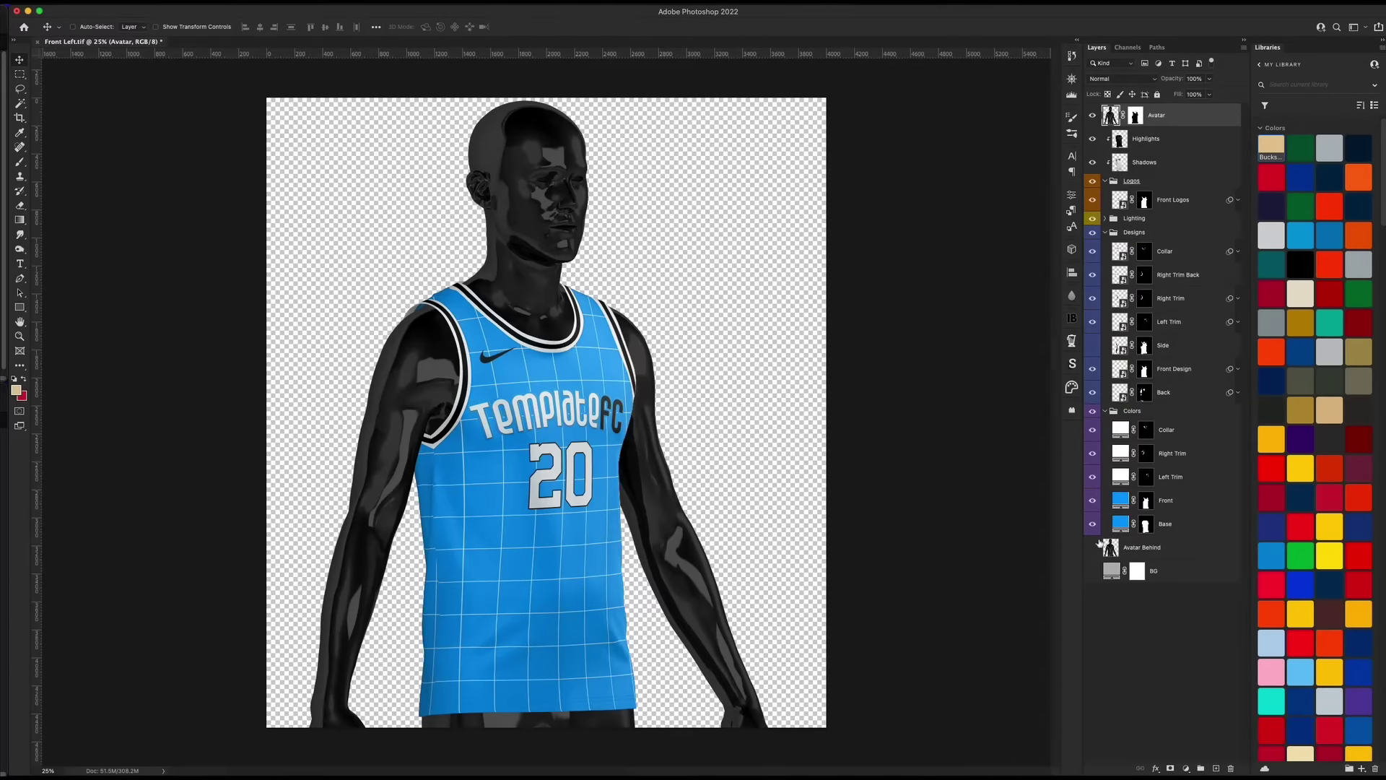
left_click(1093, 549)
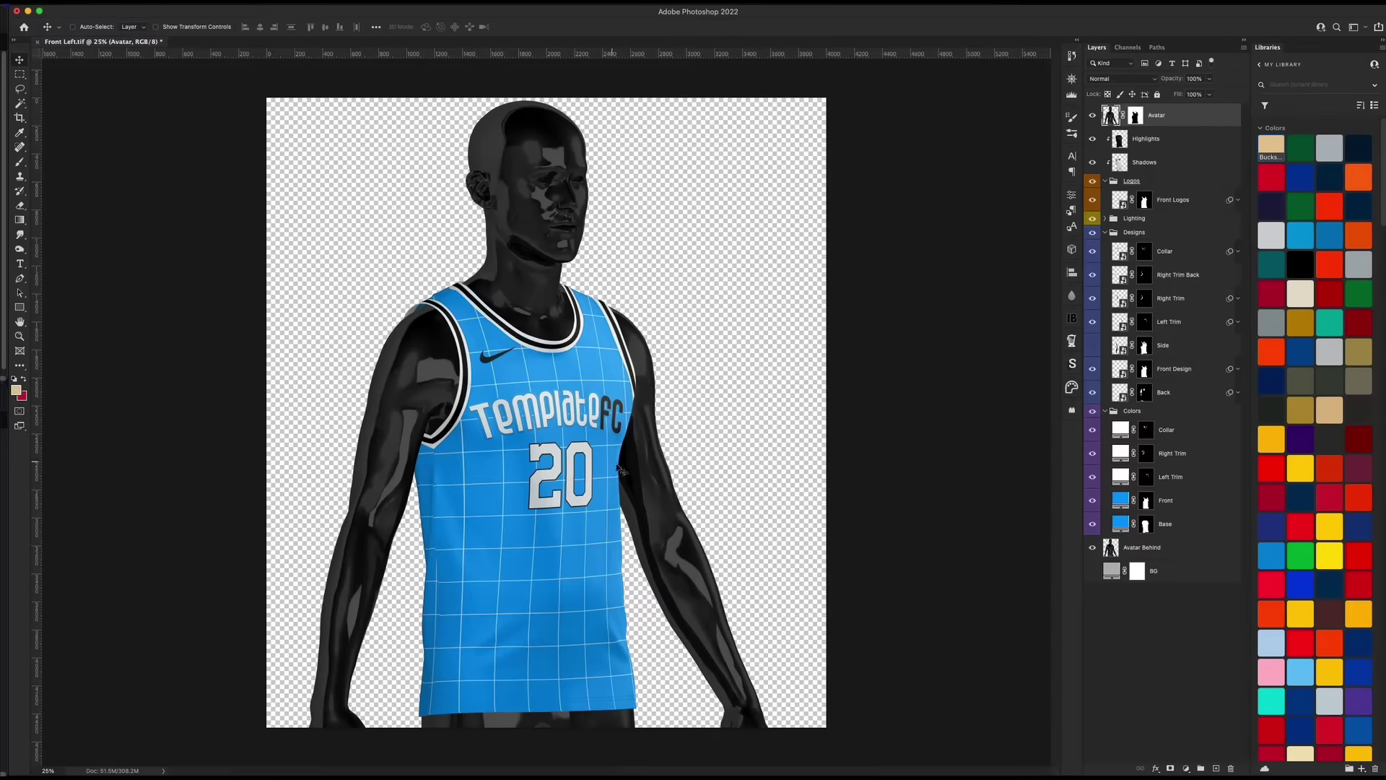
left_click(1092, 116)
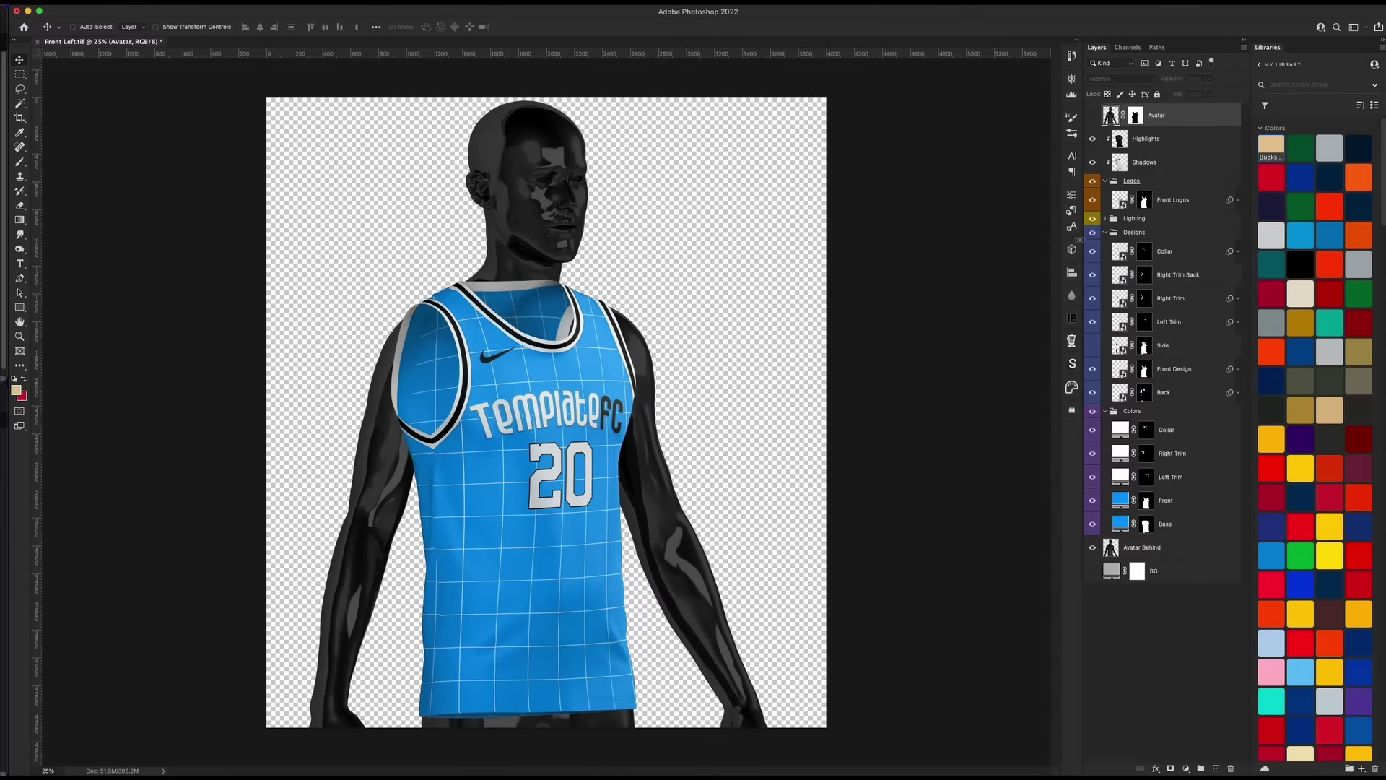
left_click(1092, 547)
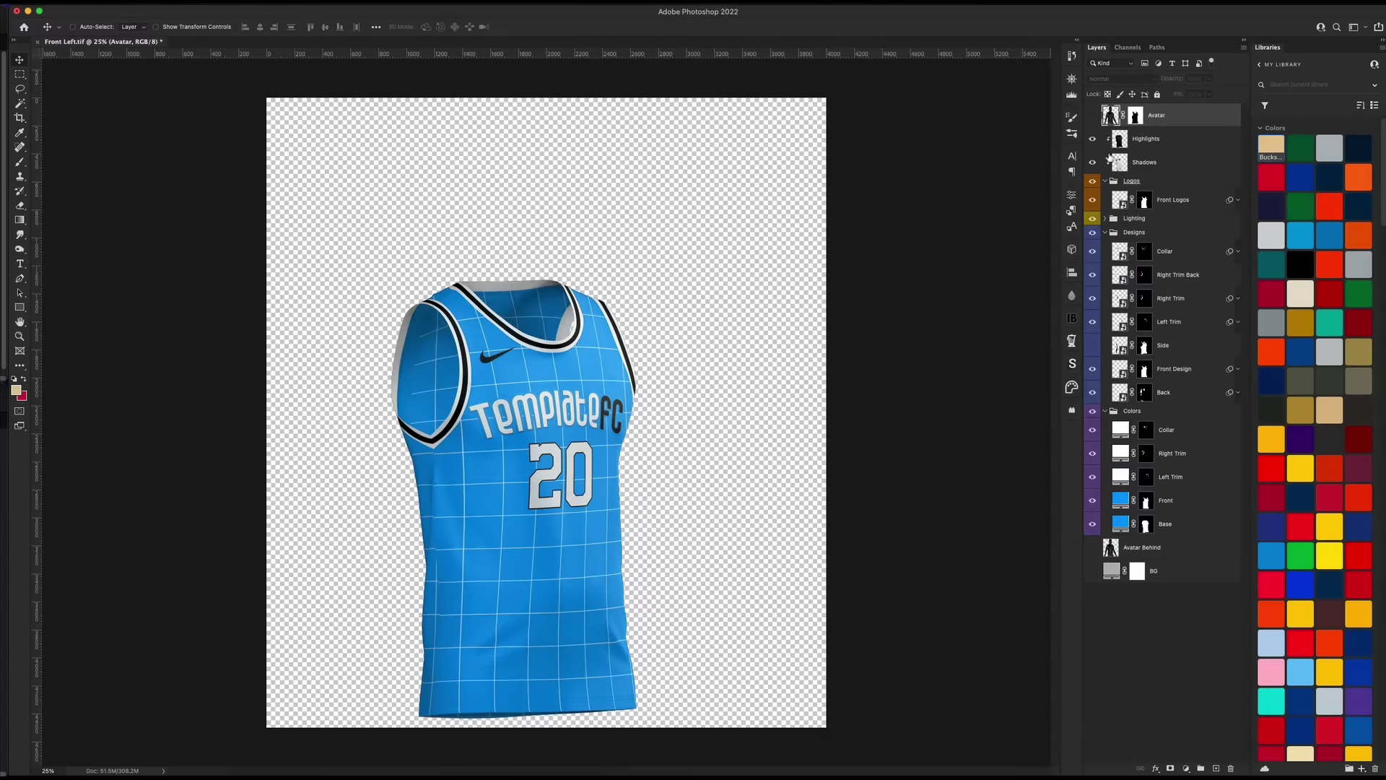
left_click(1092, 116)
left_click(1092, 547)
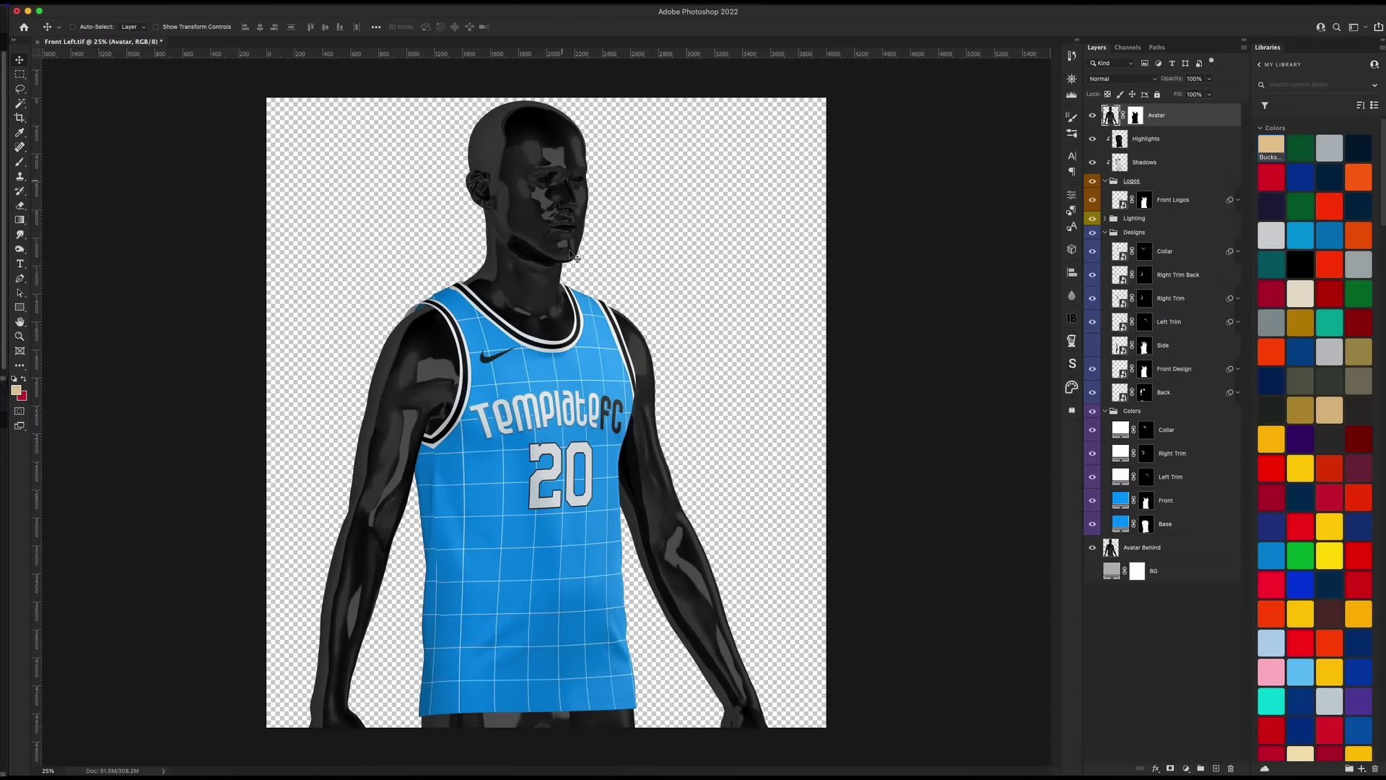
left_click(1090, 571)
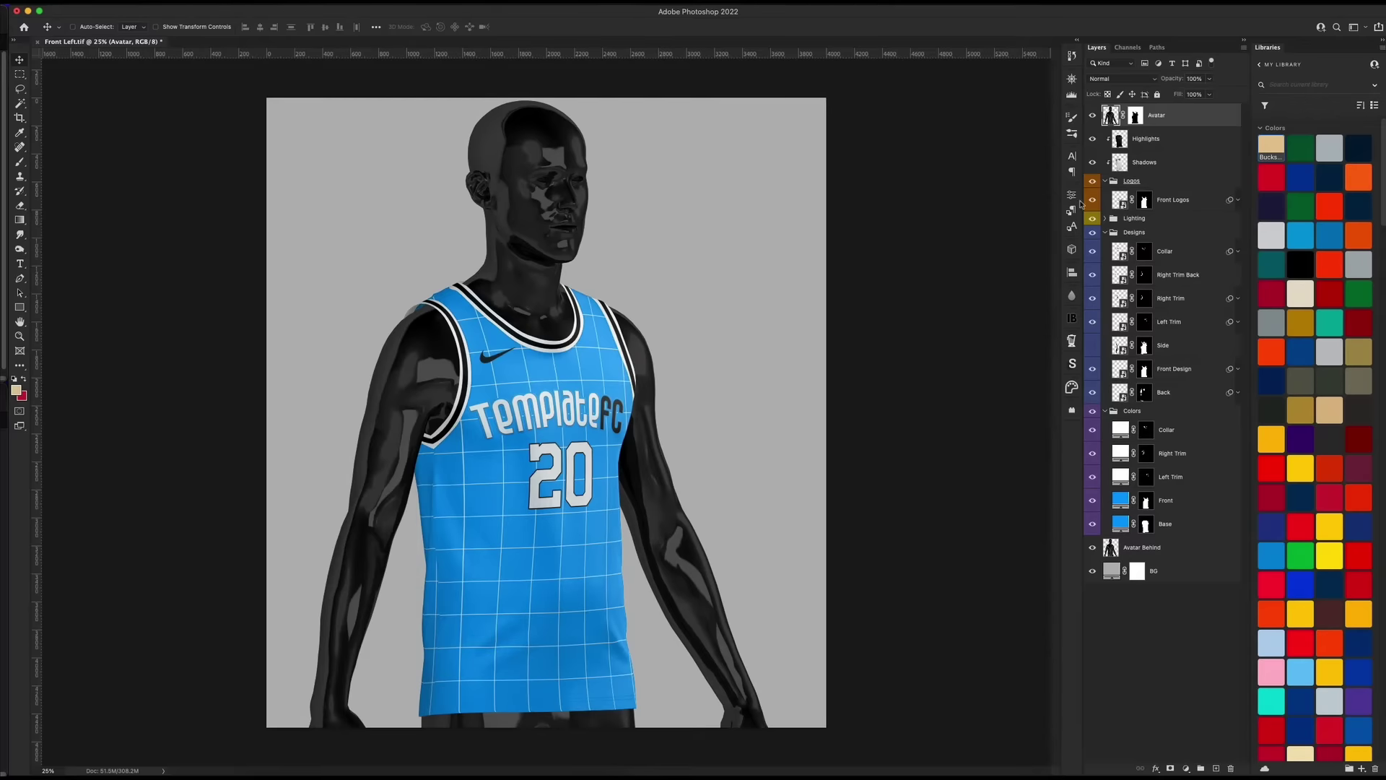
Examine the fabric texture, trim and lettering on the front of the jersey up close
key("super+equal")
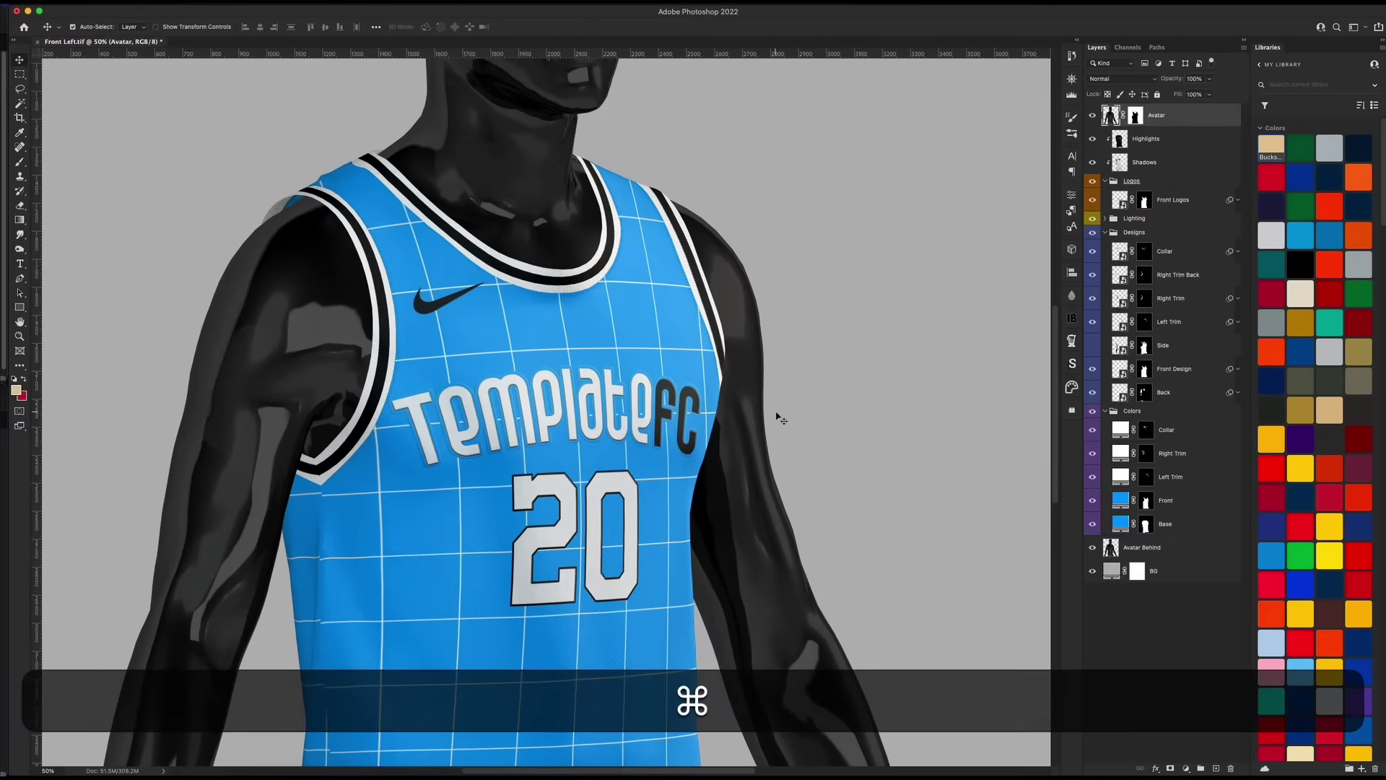
key("super+equal")
key("super+equal")
key("super+equal")
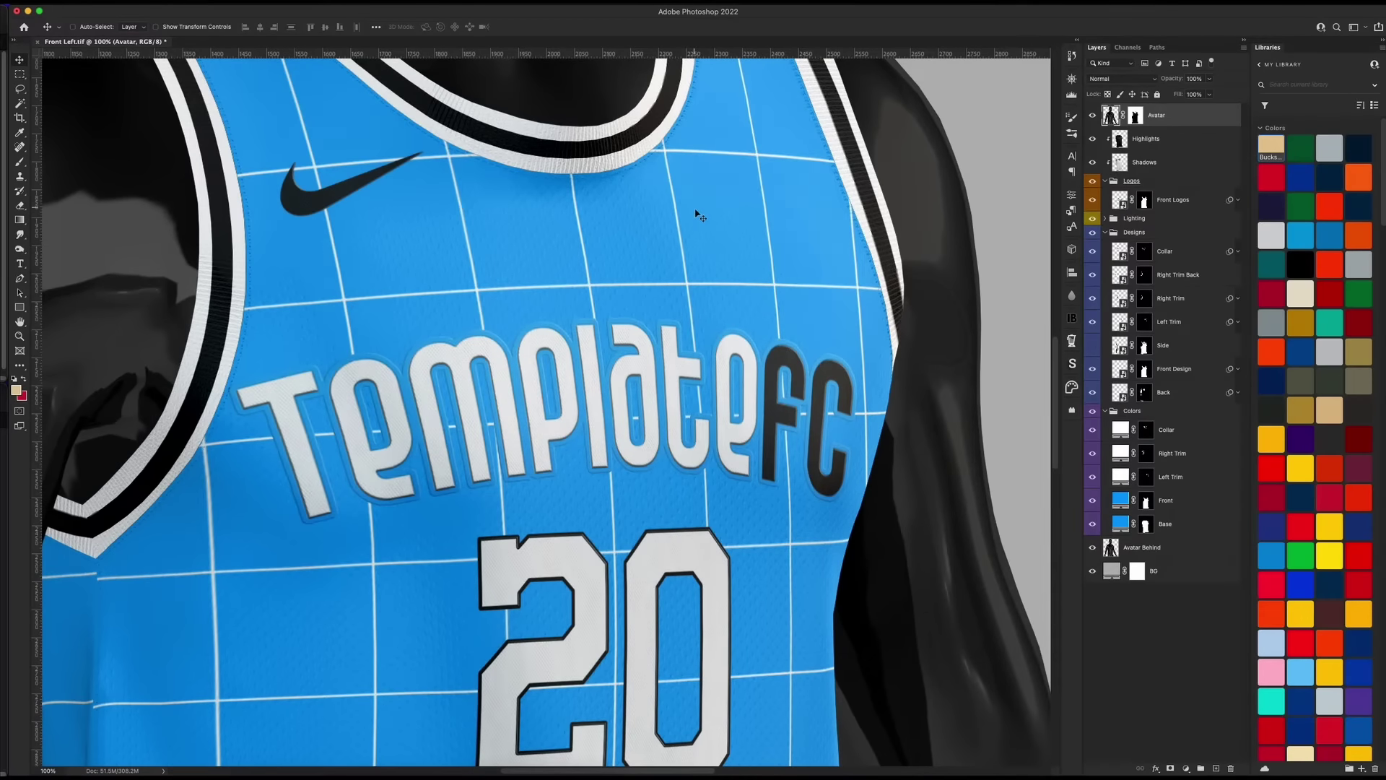
key("super")
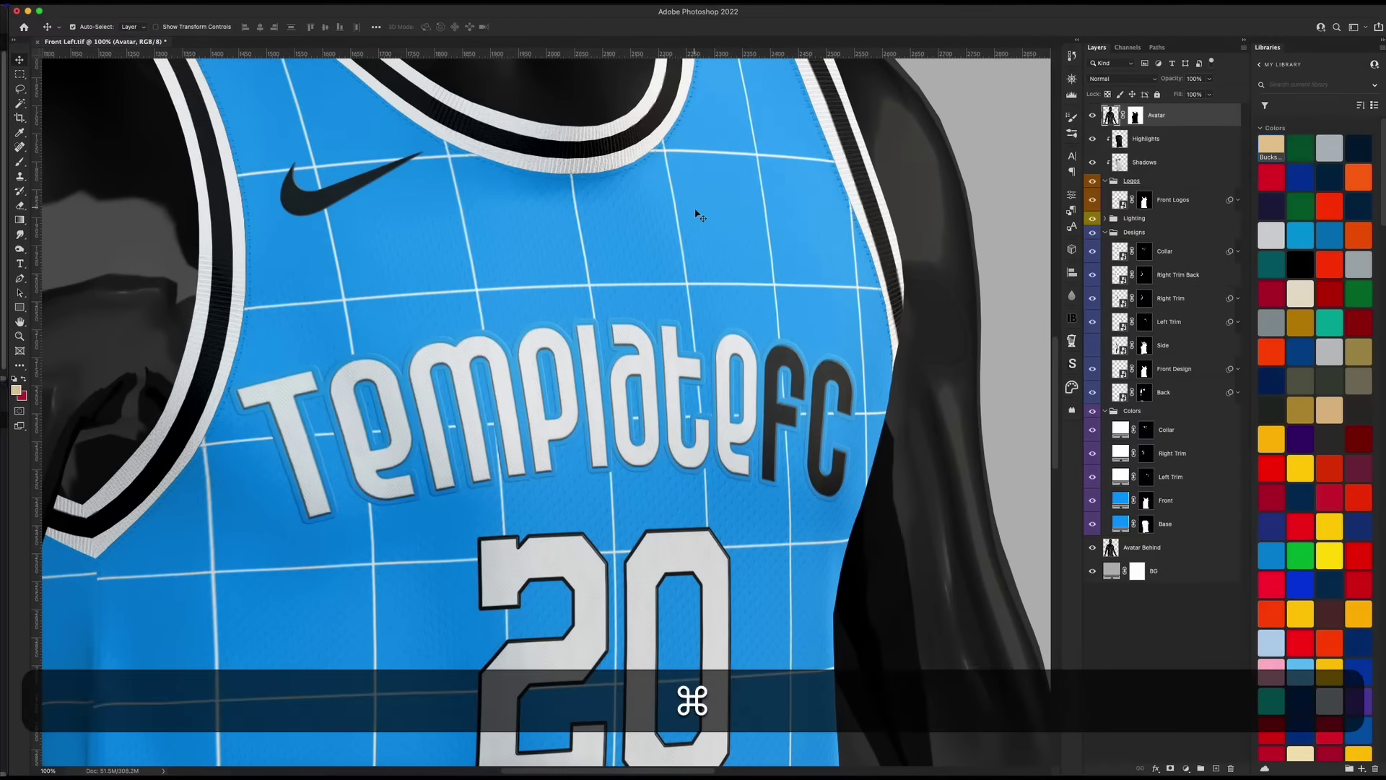
key("super+0")
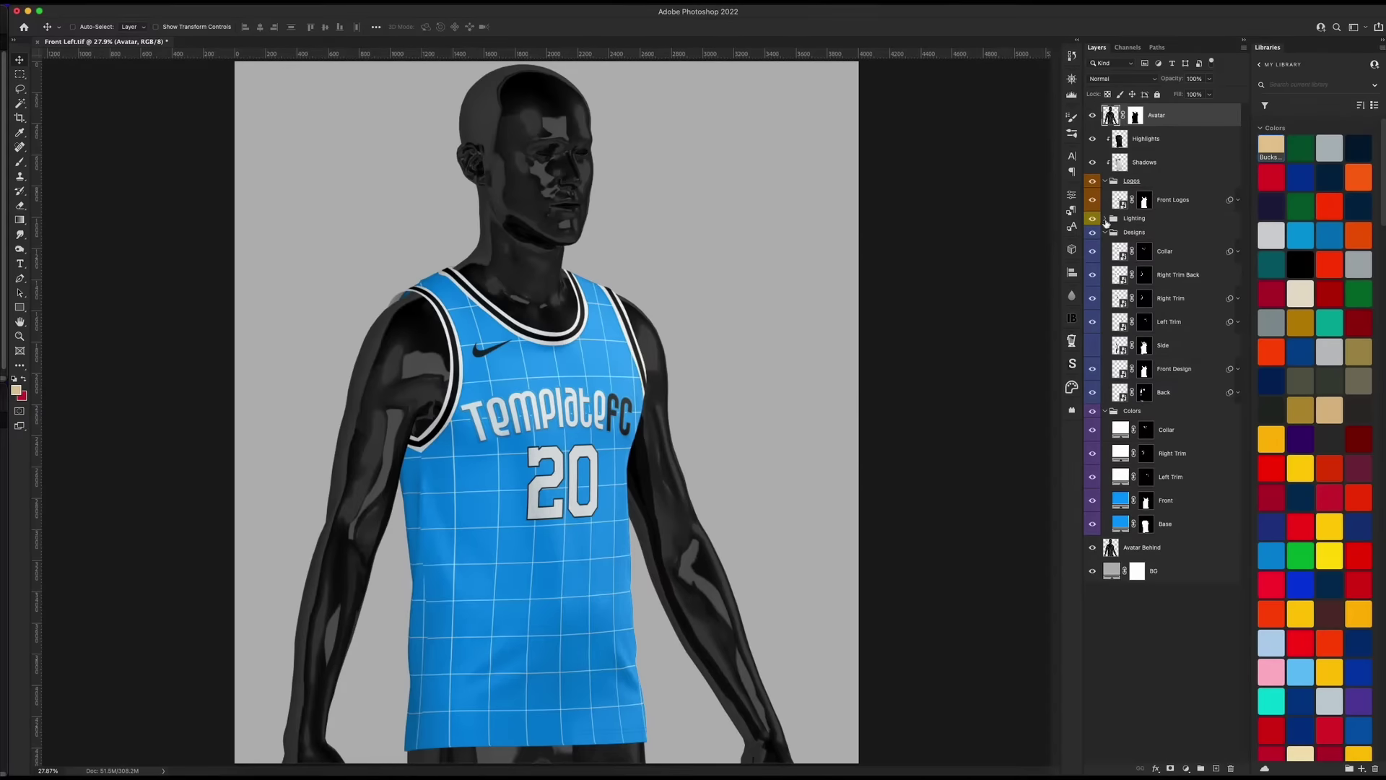
Inspect the Levels 1 and Levels 2 adjustments in the Lighting group, and collapse the group again
left_click(1105, 219)
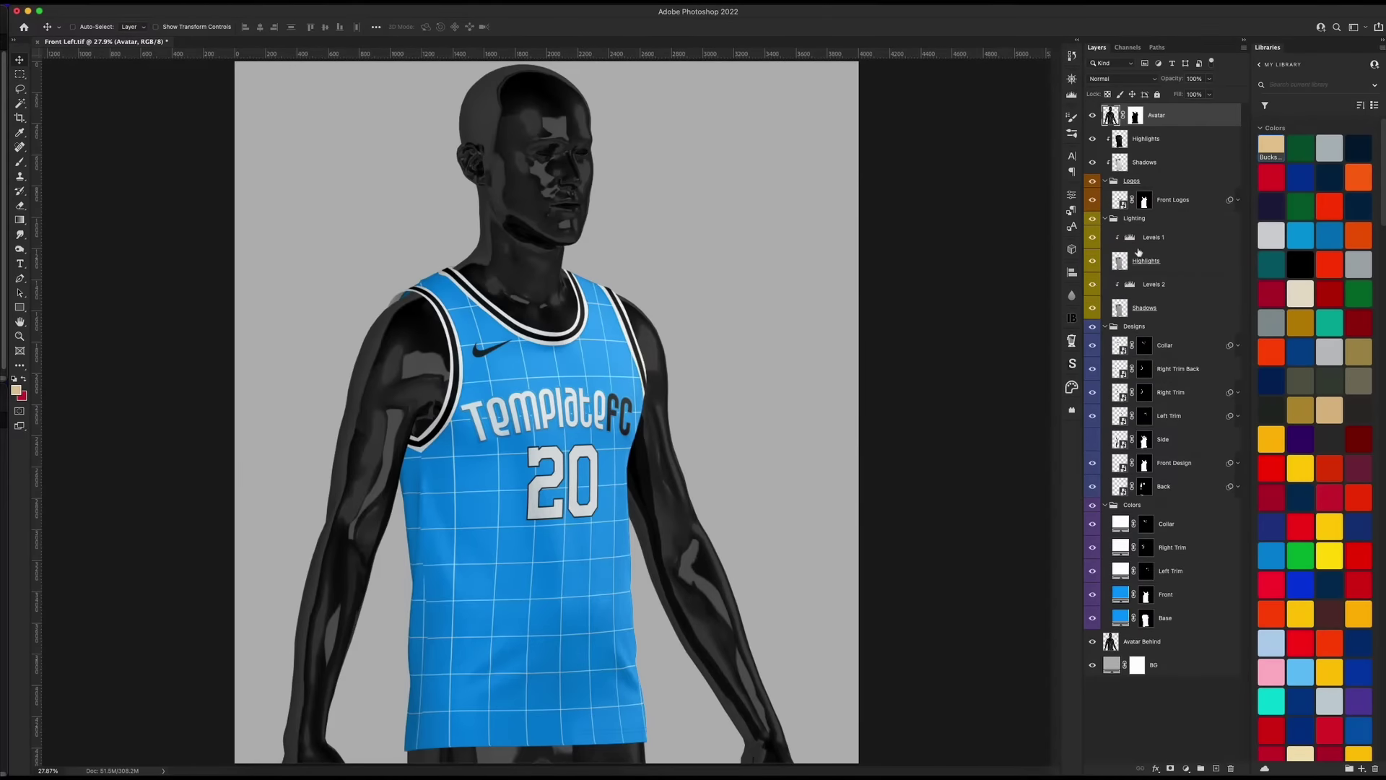
double_click(1131, 238)
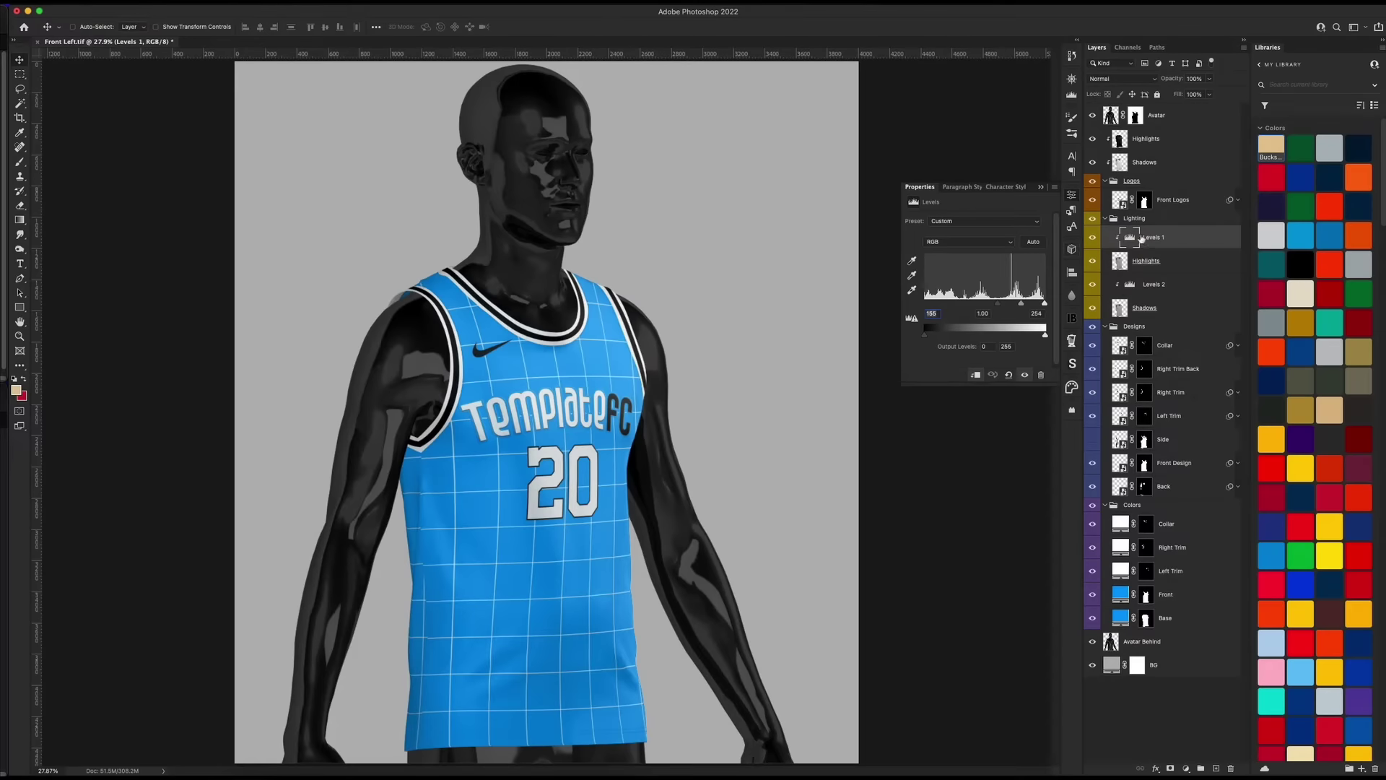
left_click(1128, 286)
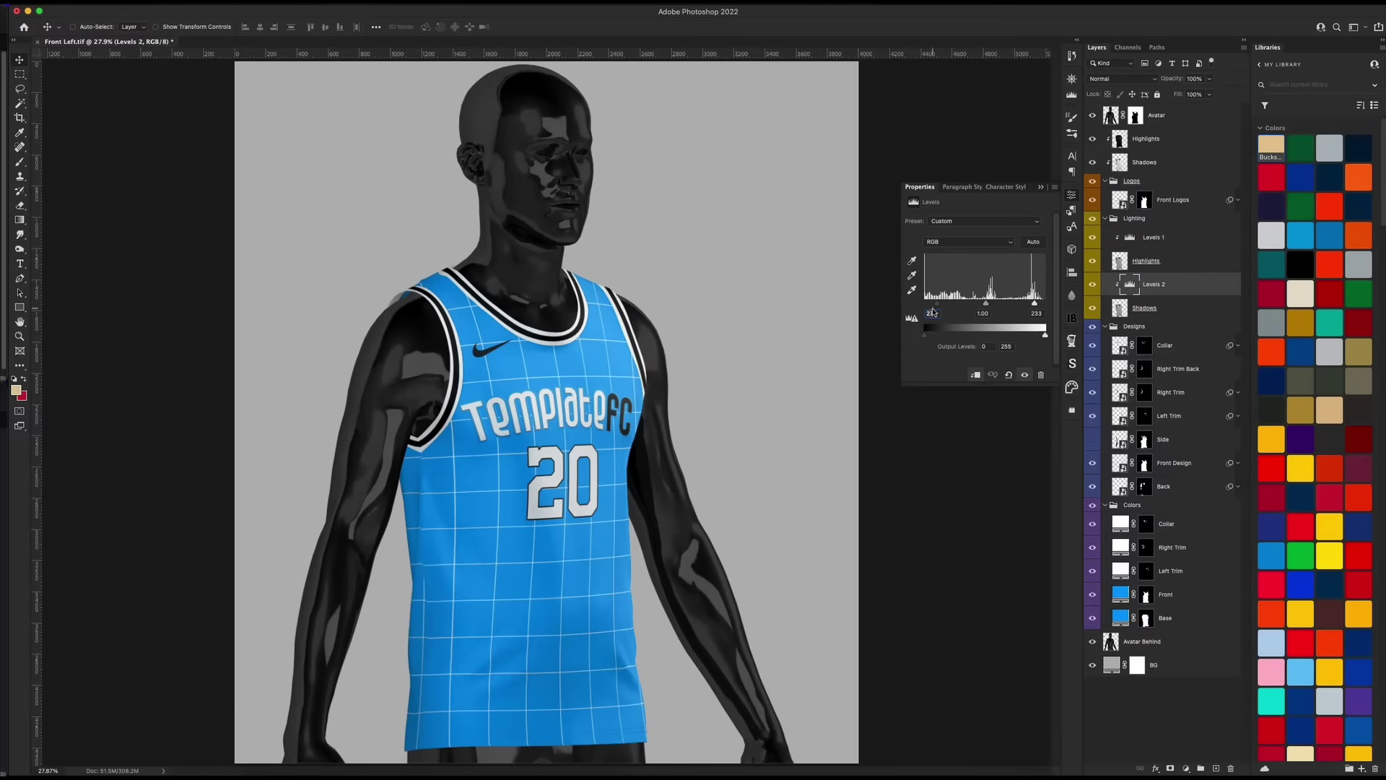
left_click(1041, 189)
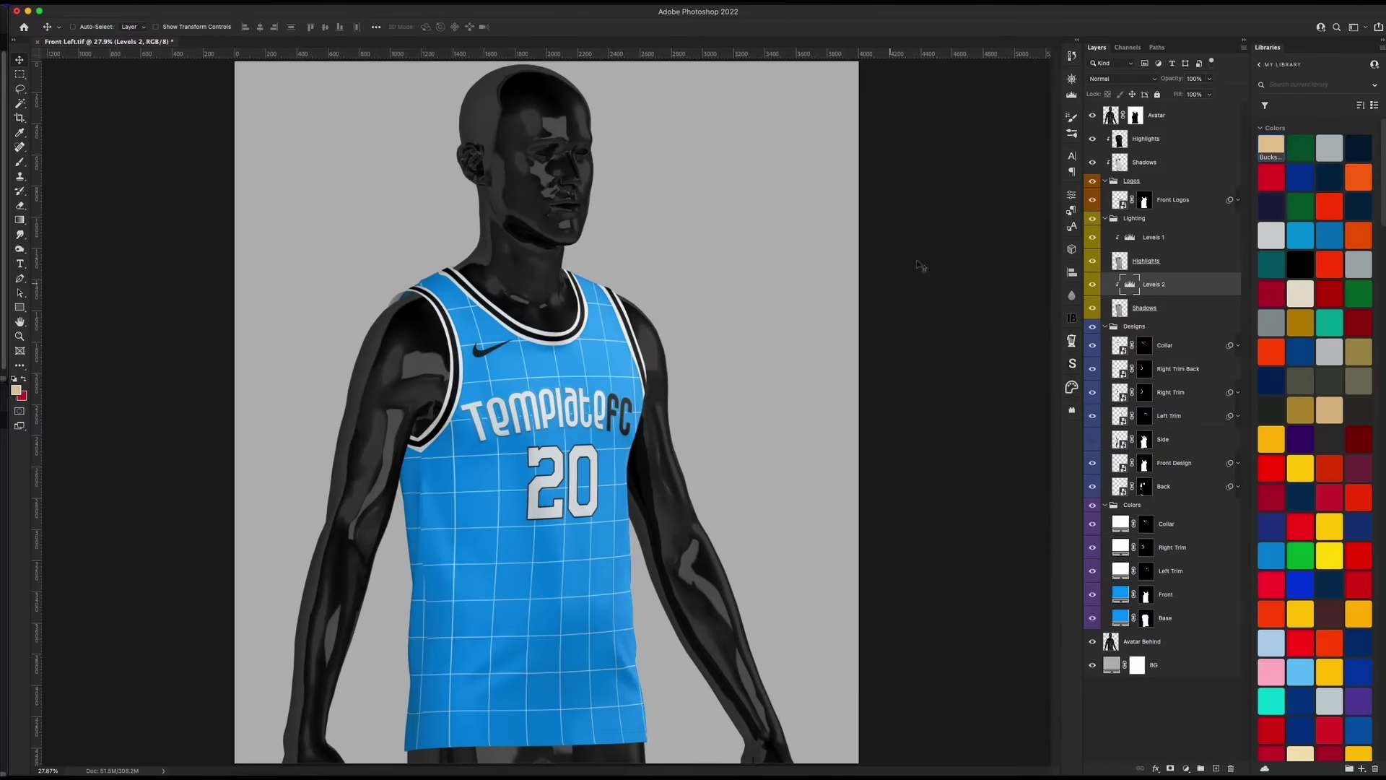
left_click(1104, 219)
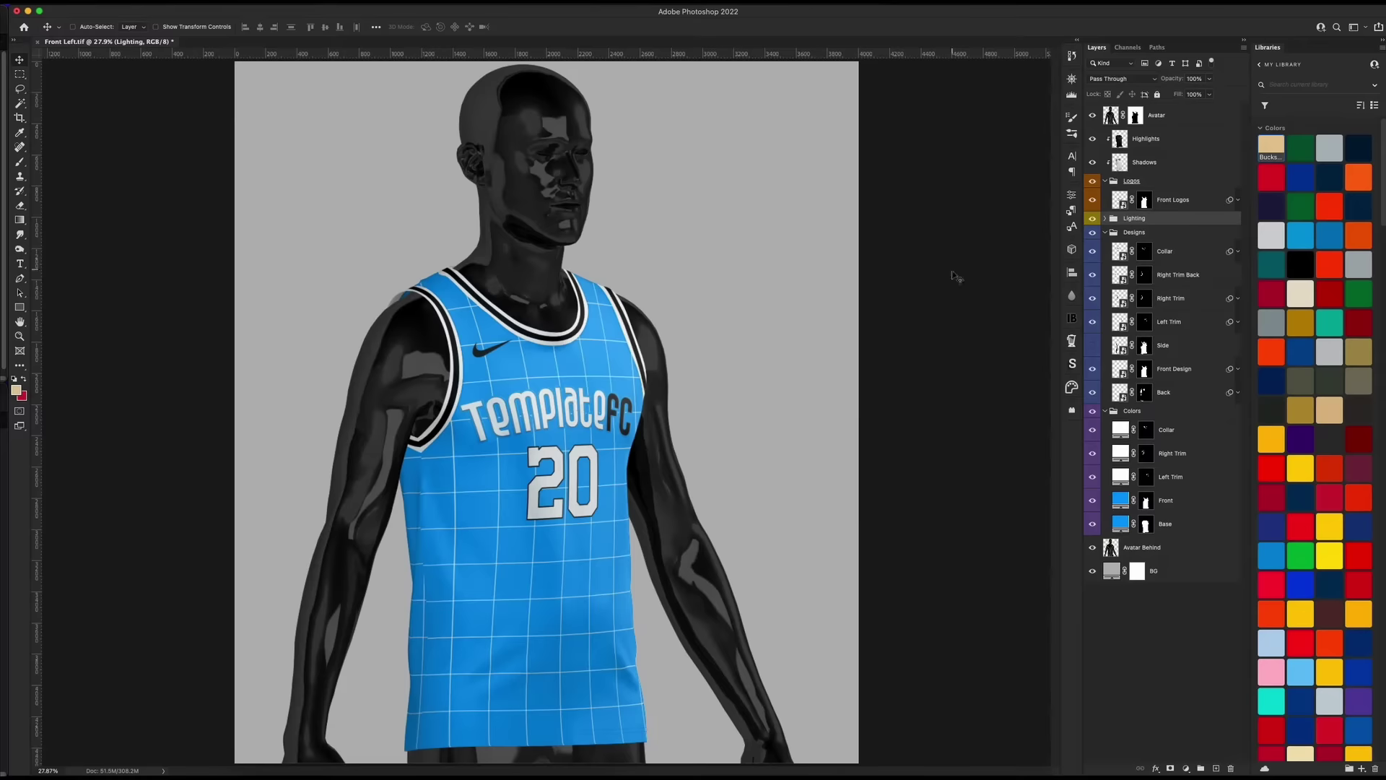
Open the Front Logos smart object and bring the Milwaukee road uniform wordmark image into it over the chest lettering
left_click(1118, 207)
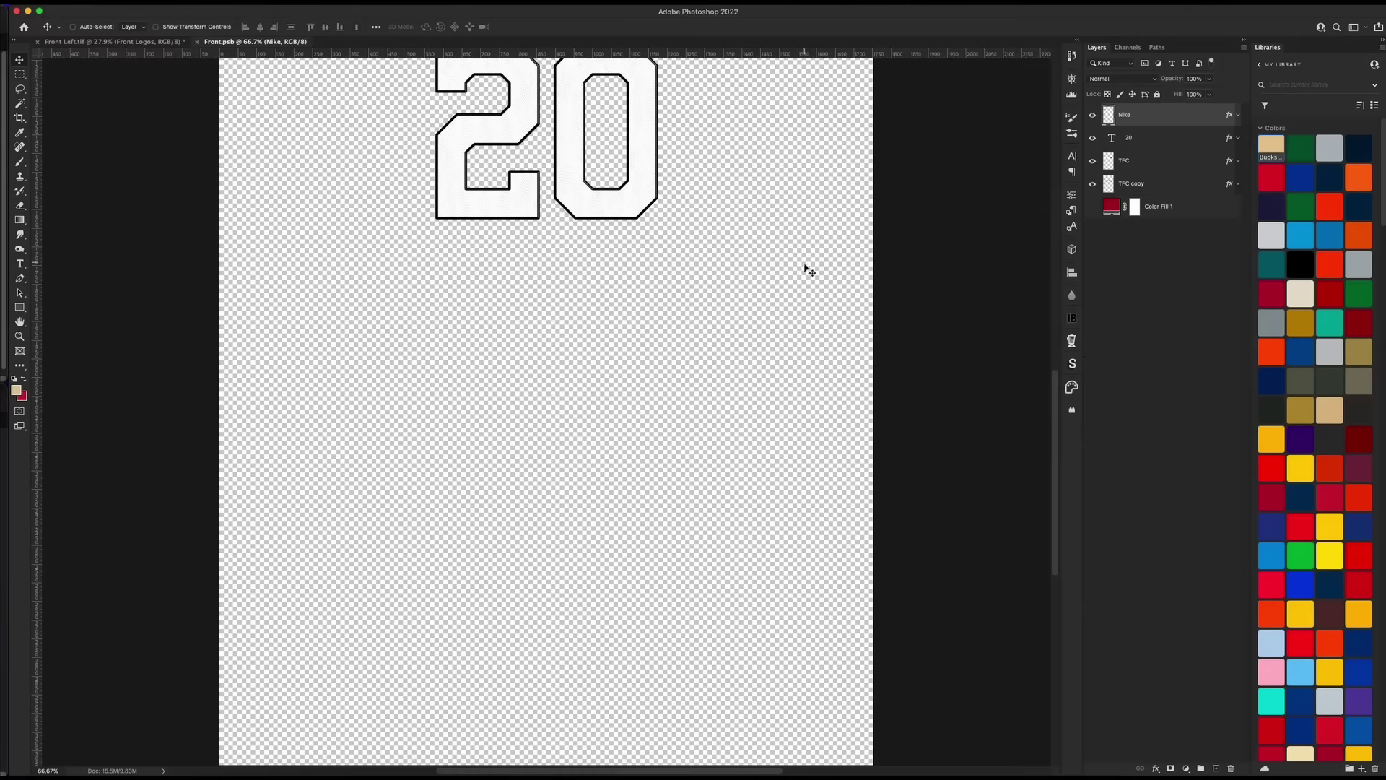
key("super+0")
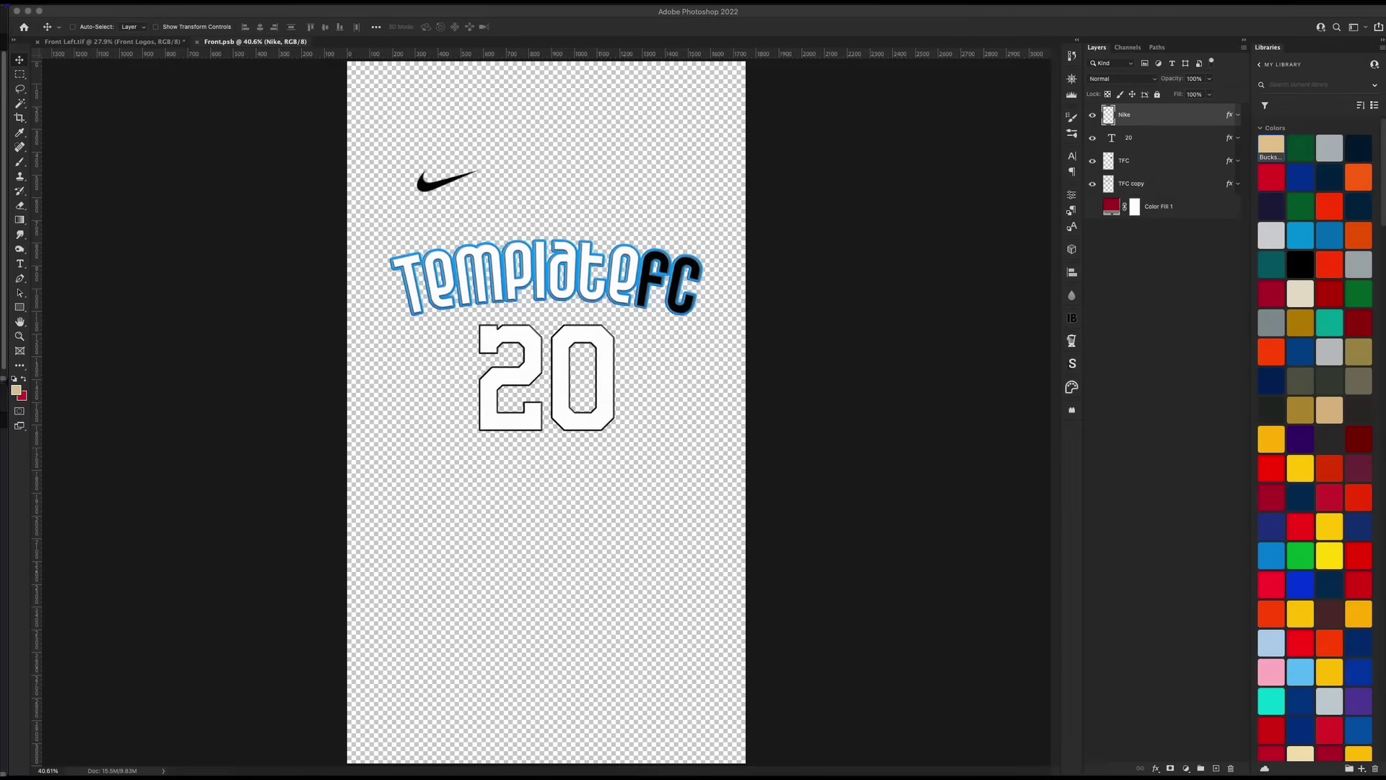
left_click_drag(1385, 238, 586, 303)
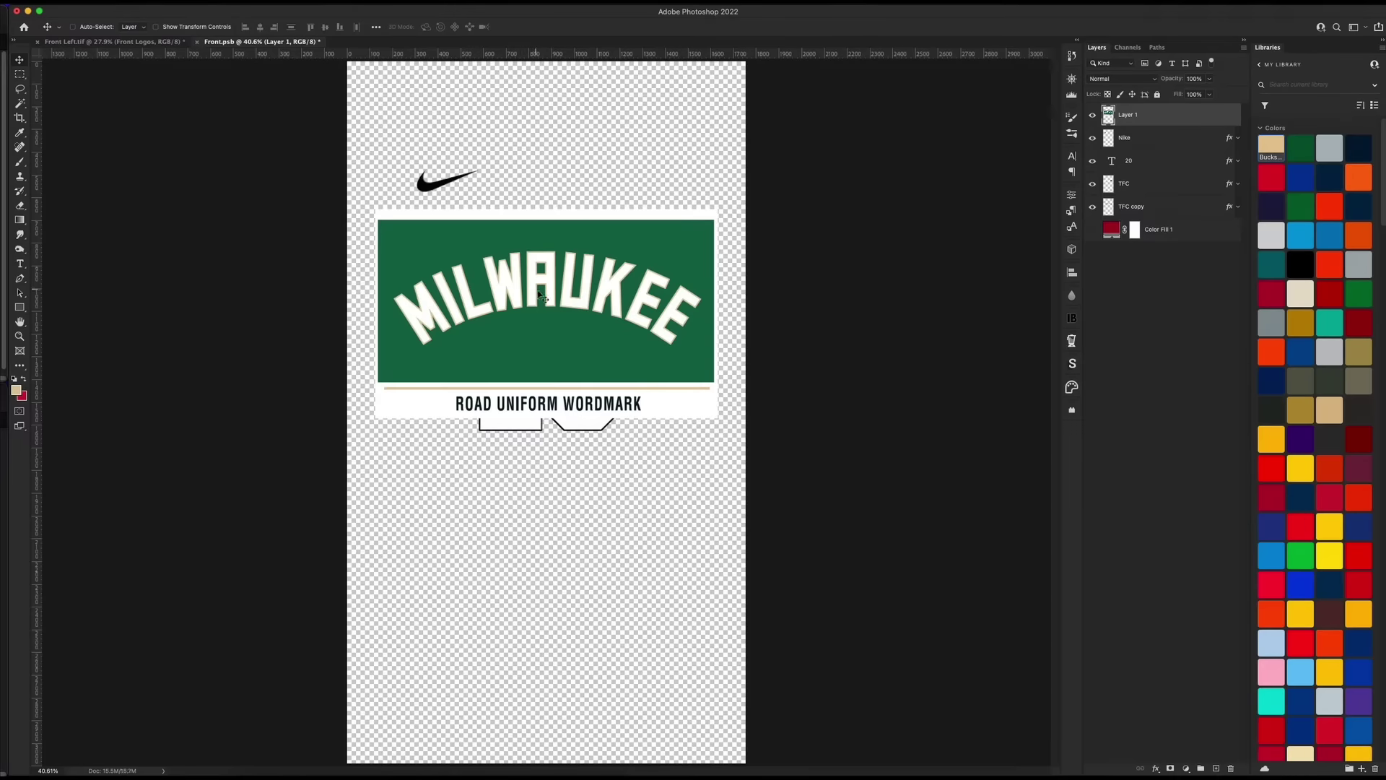
key("super+equal")
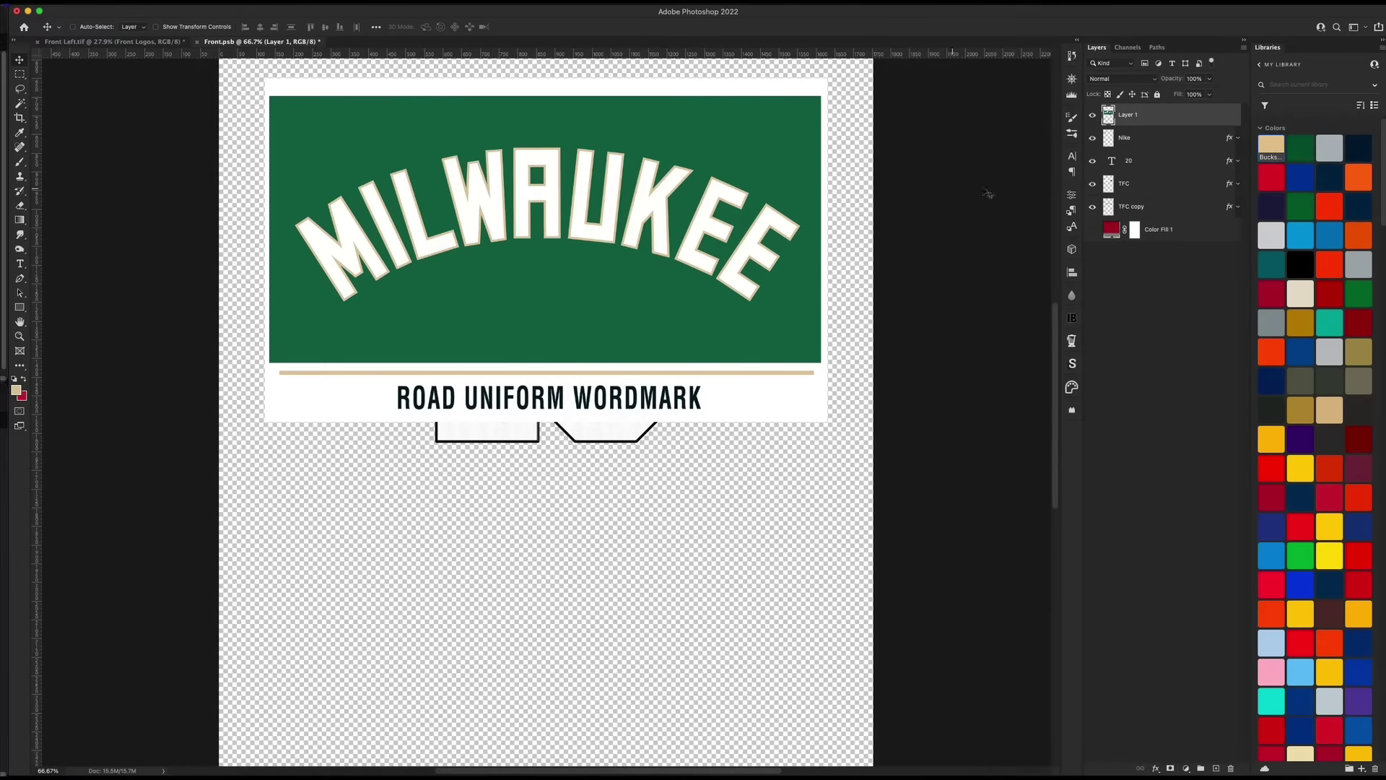
left_click(19, 392)
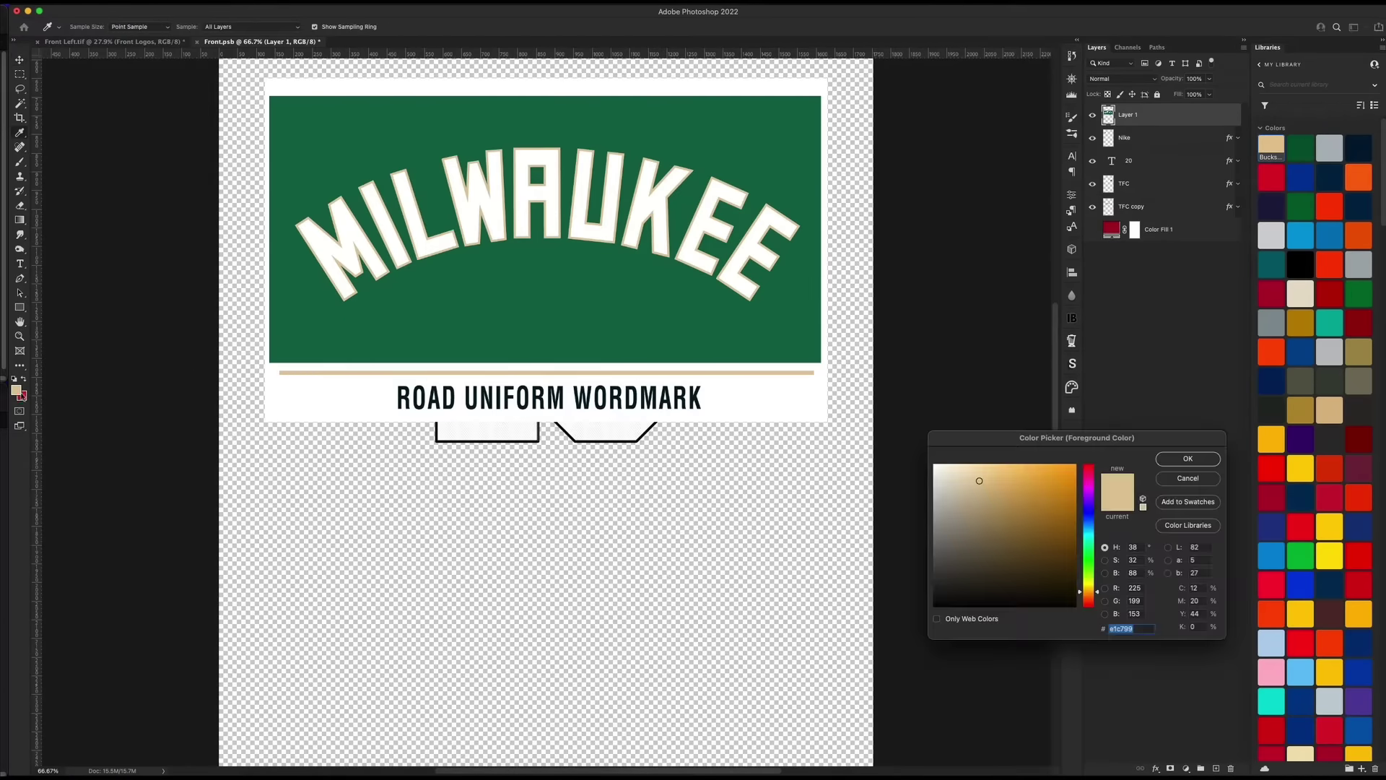
left_click(517, 331)
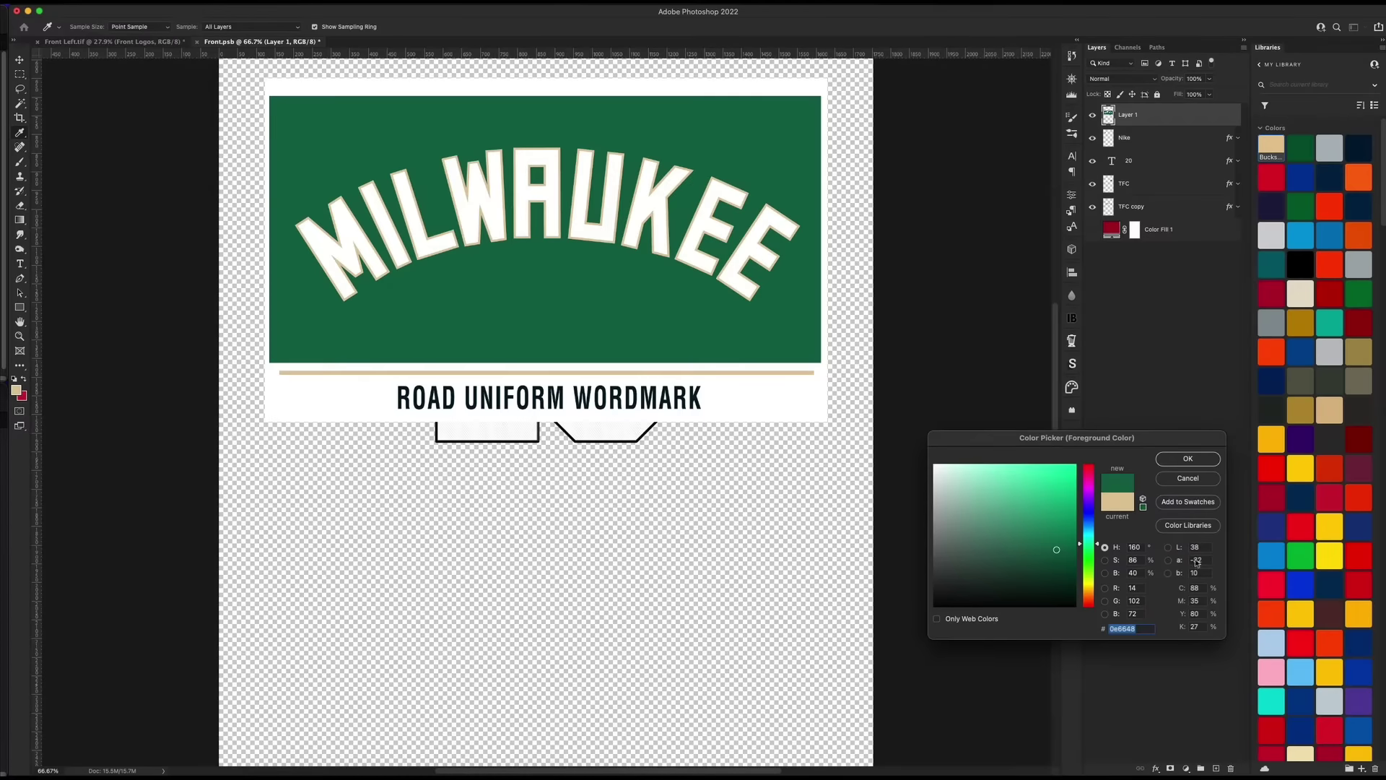
left_click(1175, 503)
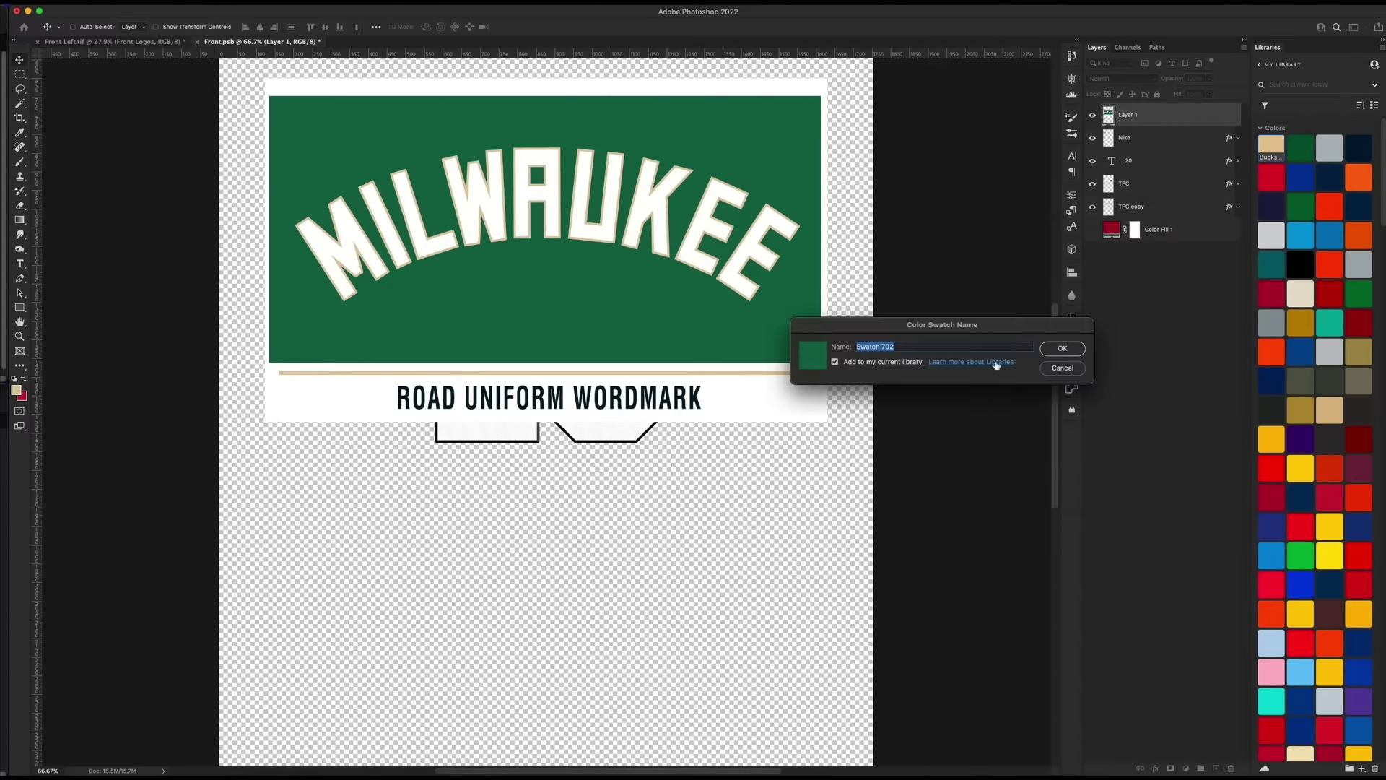
type("Buck")
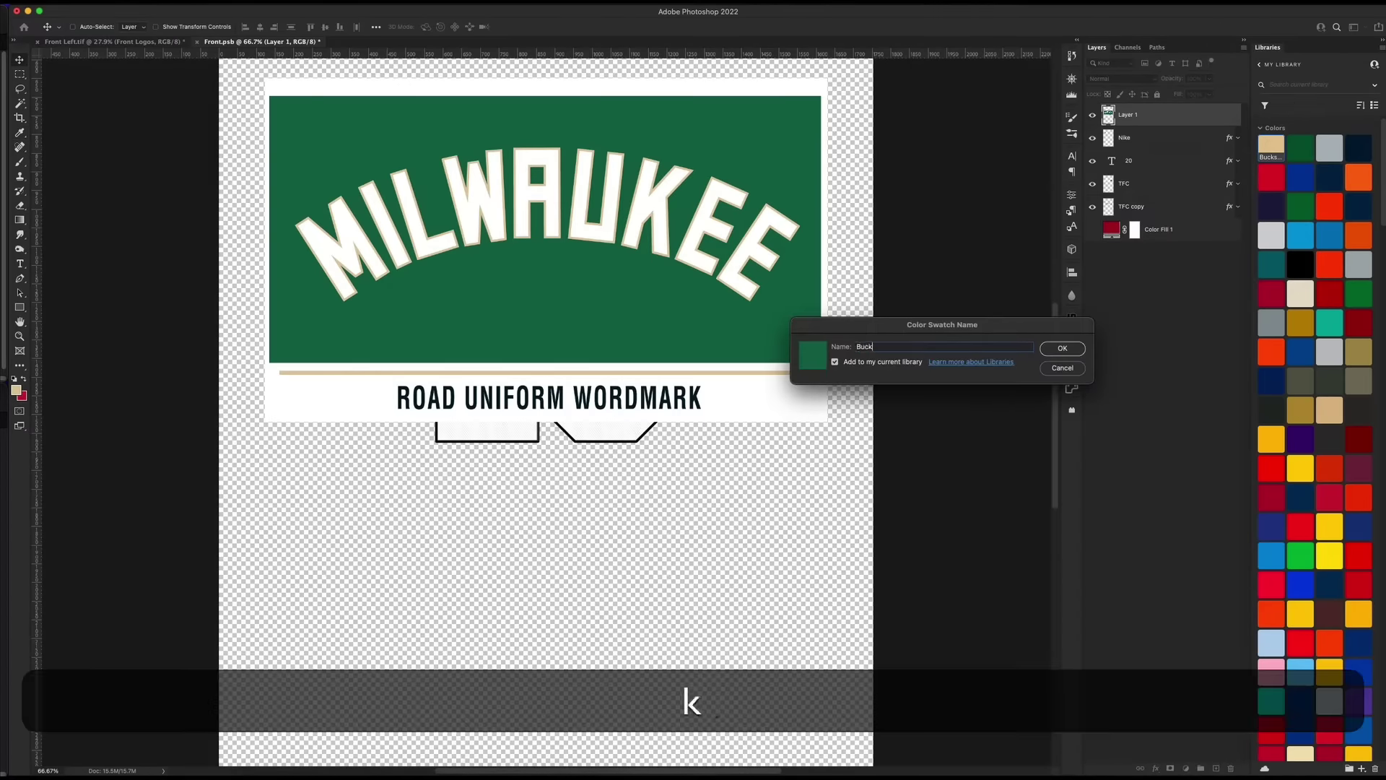
type("s Green")
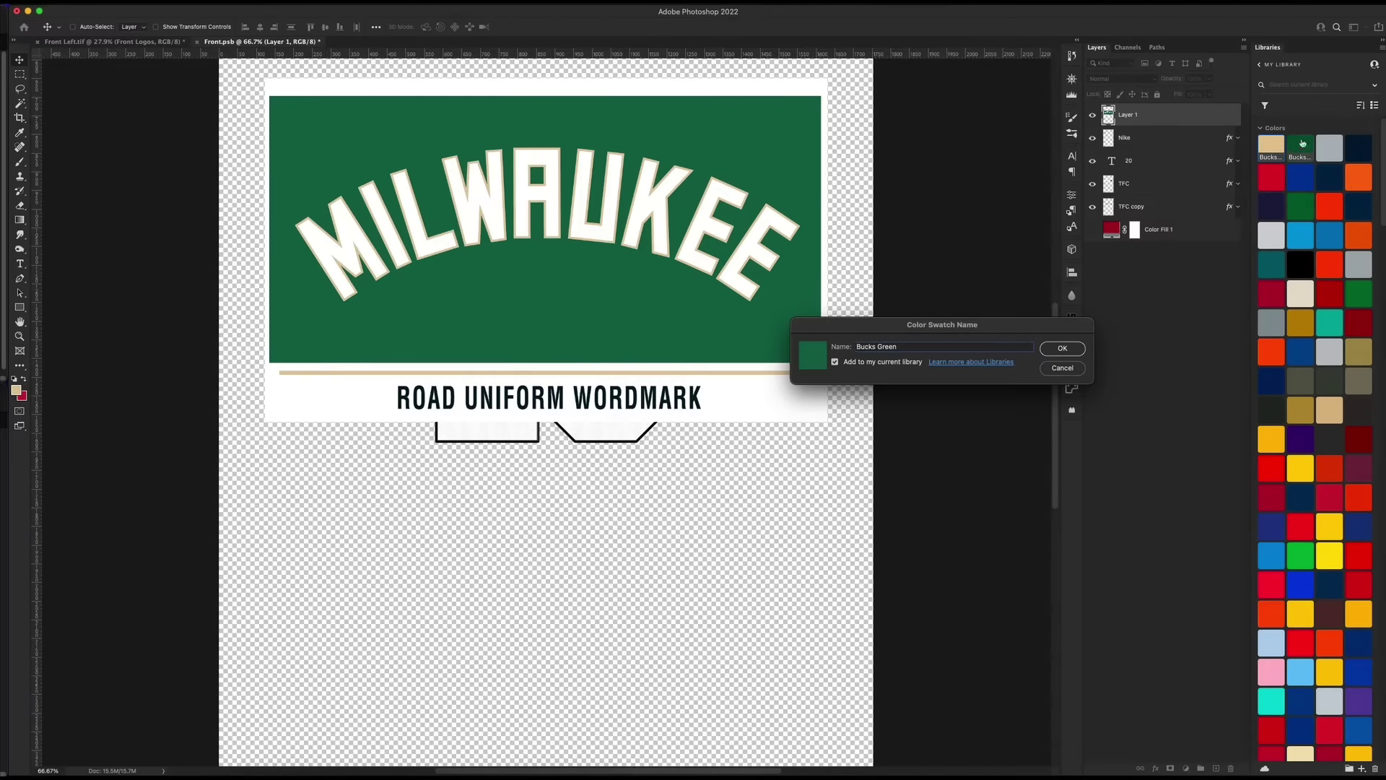
left_click(1062, 368)
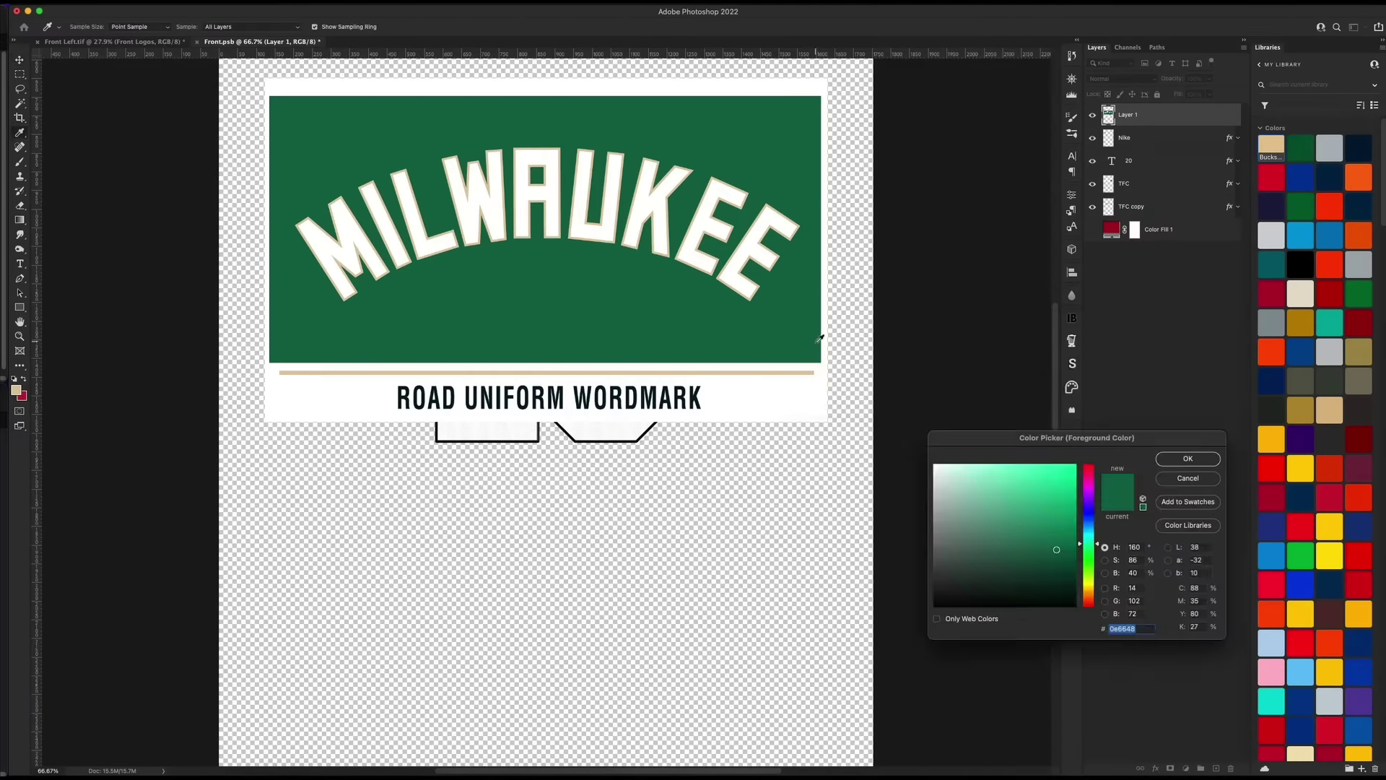
left_click(1169, 479)
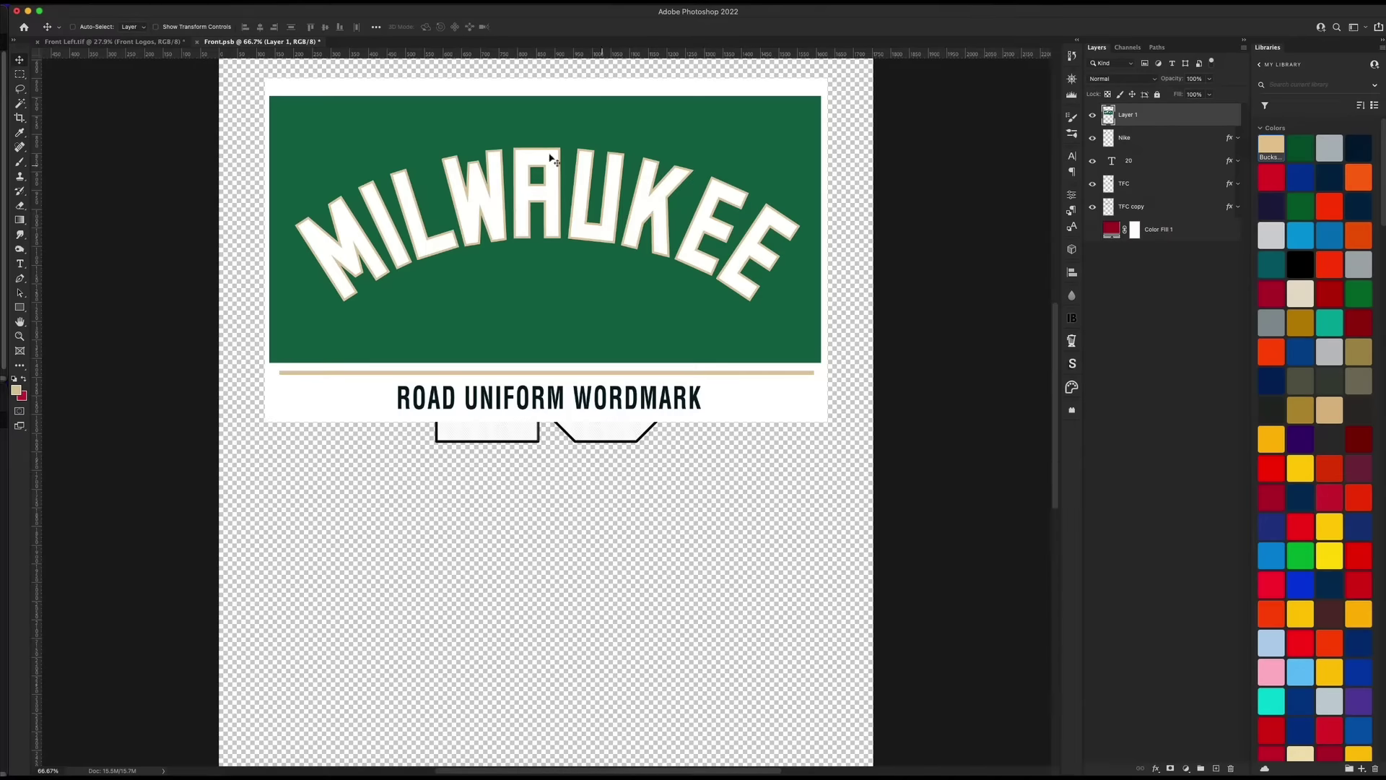
Delete the green background around the Milwaukee letters and inside the A with the Magic Wand
key("super+equal")
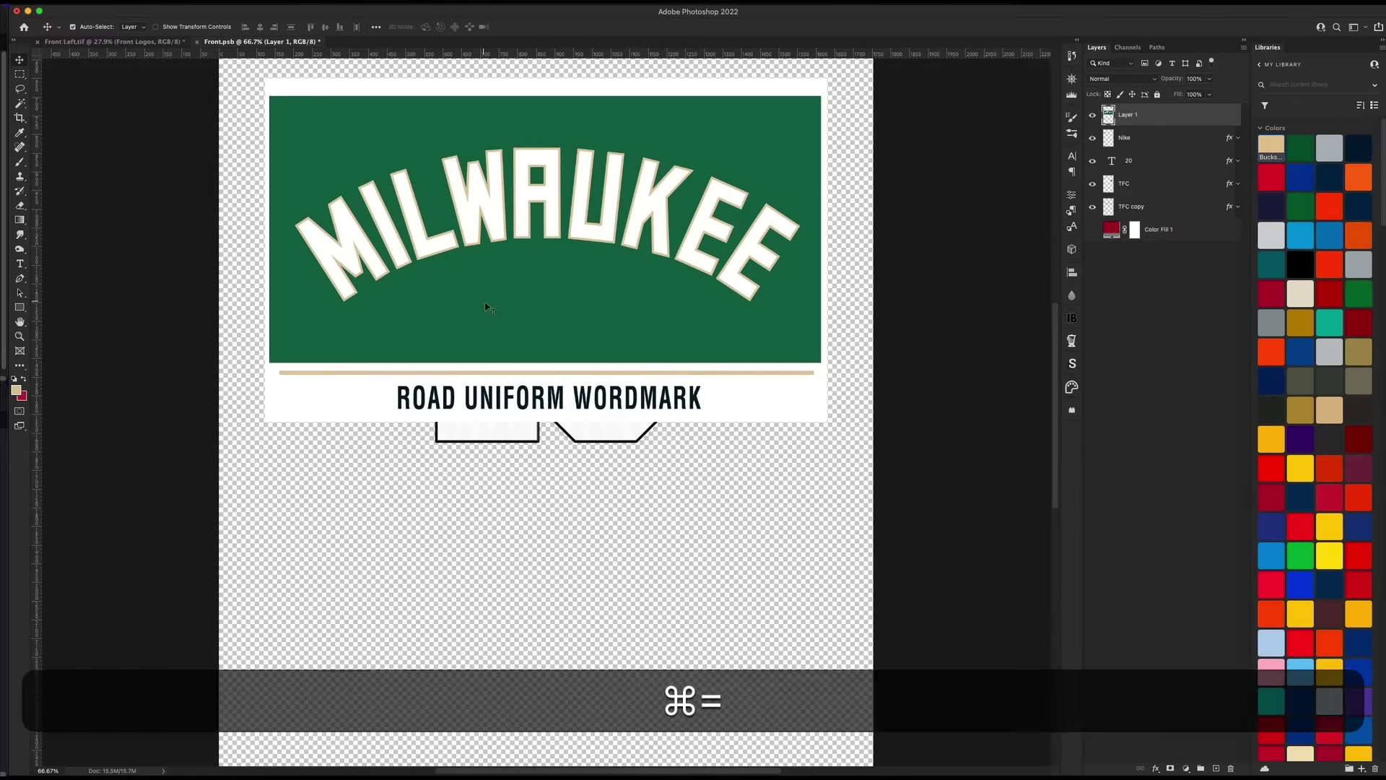
left_click_drag(596, 292, 639, 467)
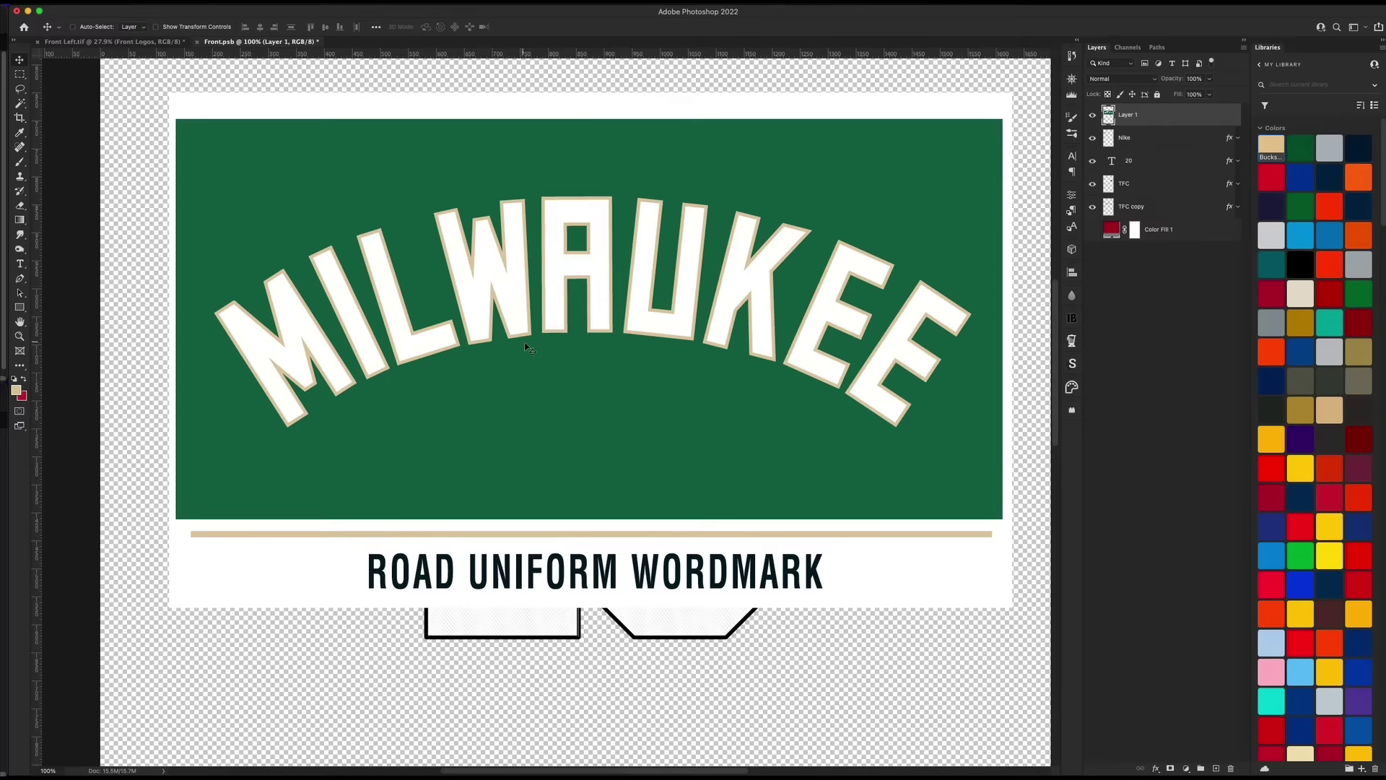
left_click(21, 105)
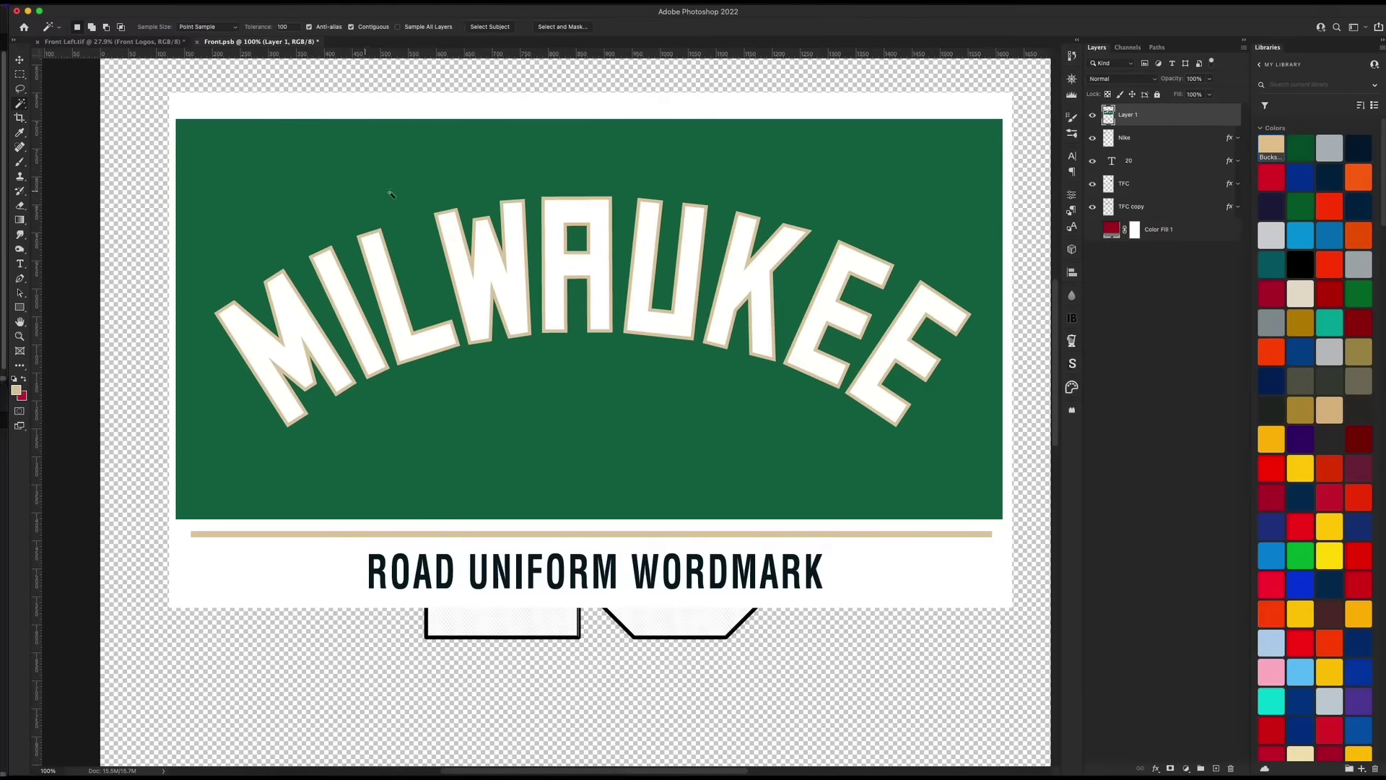
left_click(498, 176)
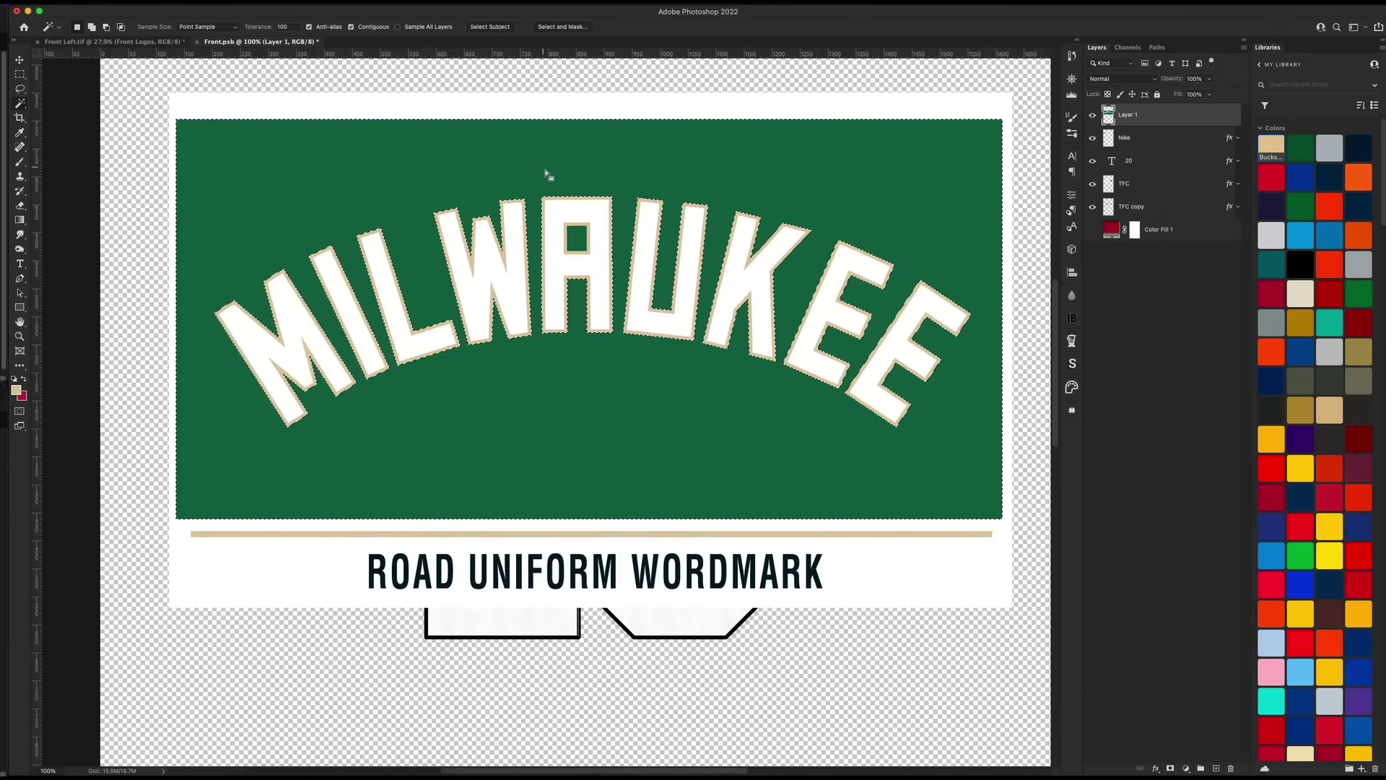
key("BackSpace")
key("super+d")
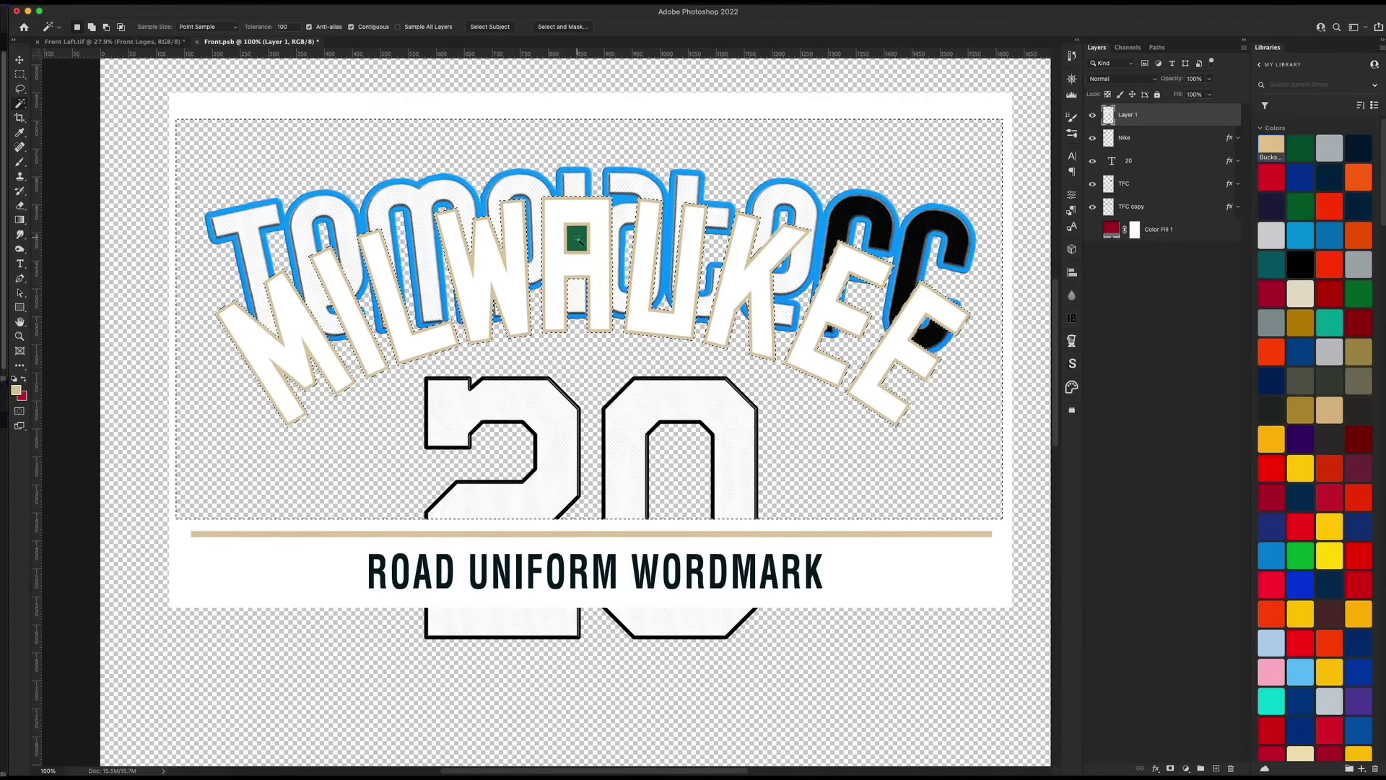
key("BackSpace")
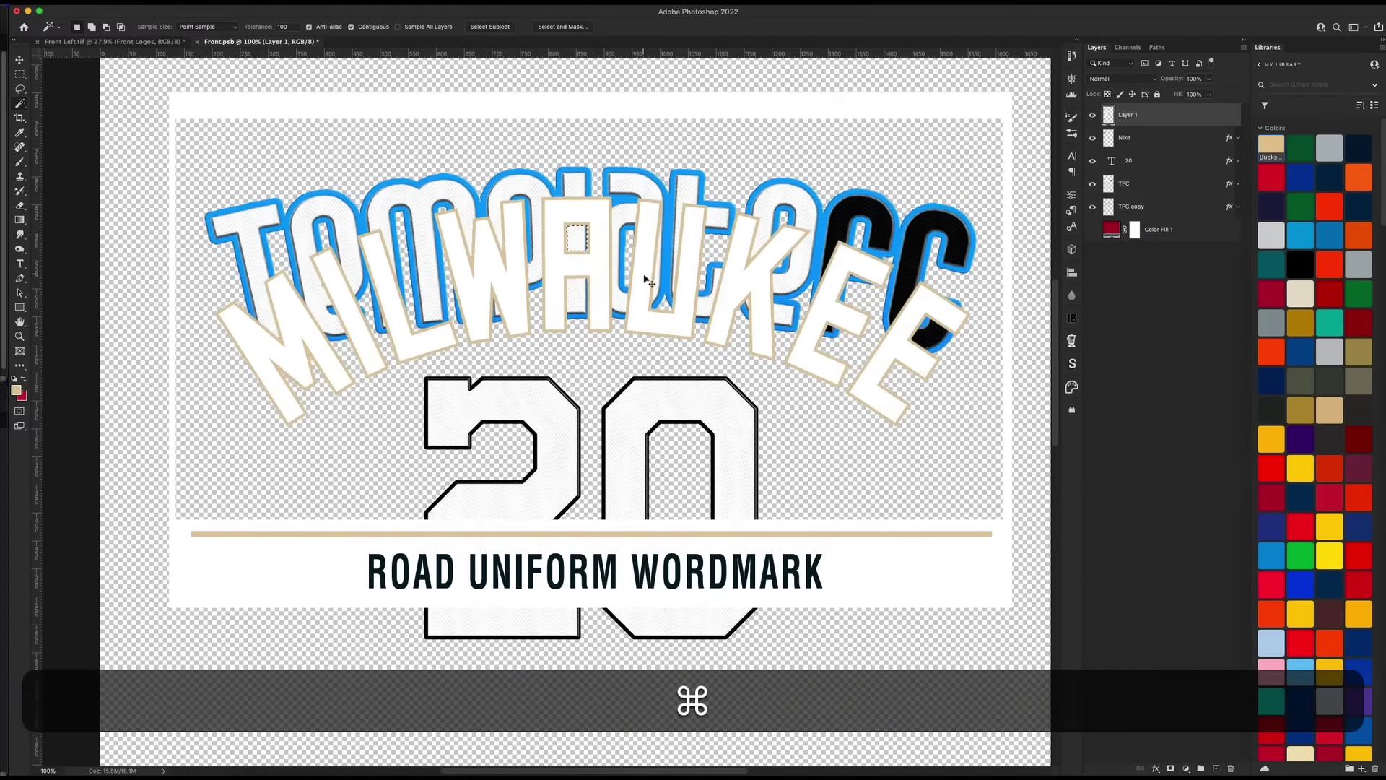
key("super+d")
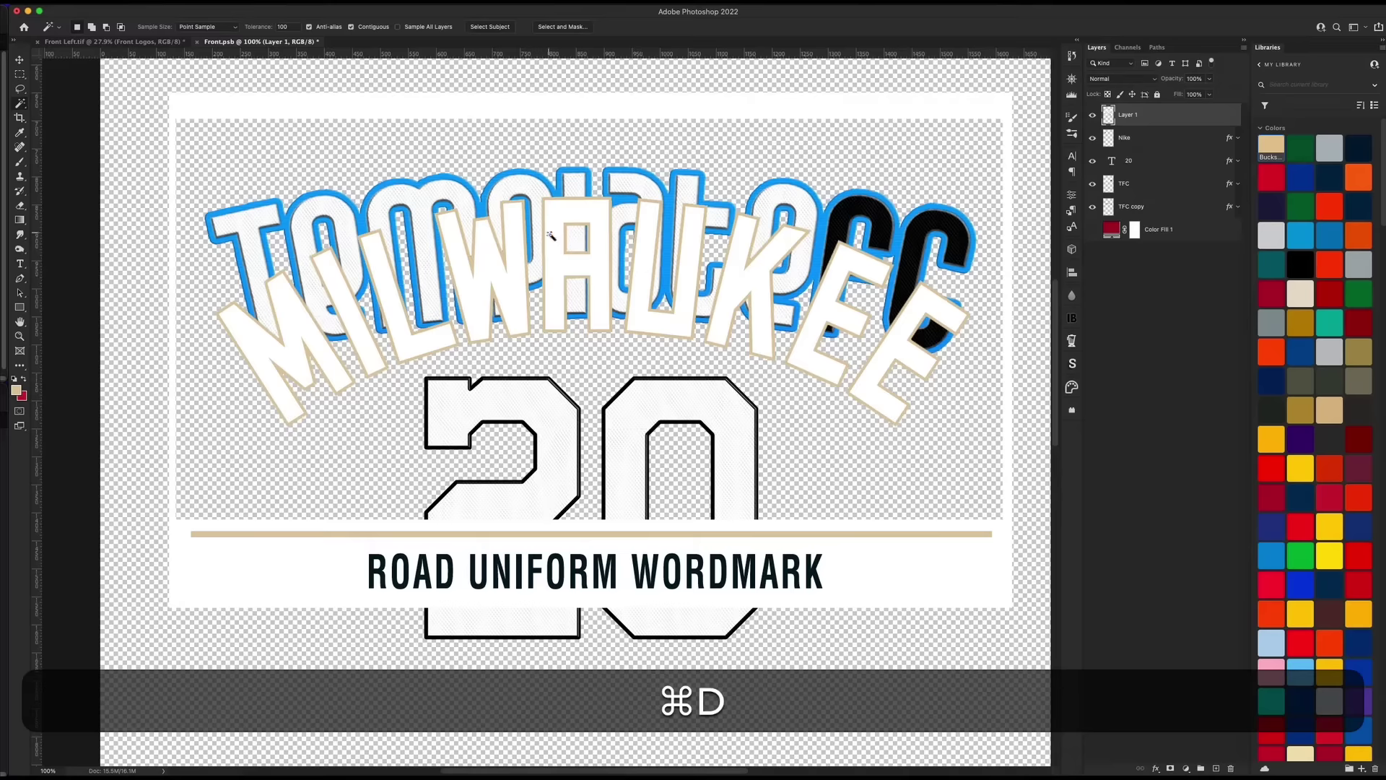
Erase the white frame and the road uniform caption around the Milwaukee lettering, keeping only the wordmark
left_click(20, 75)
left_click_drag(188, 129, 984, 489)
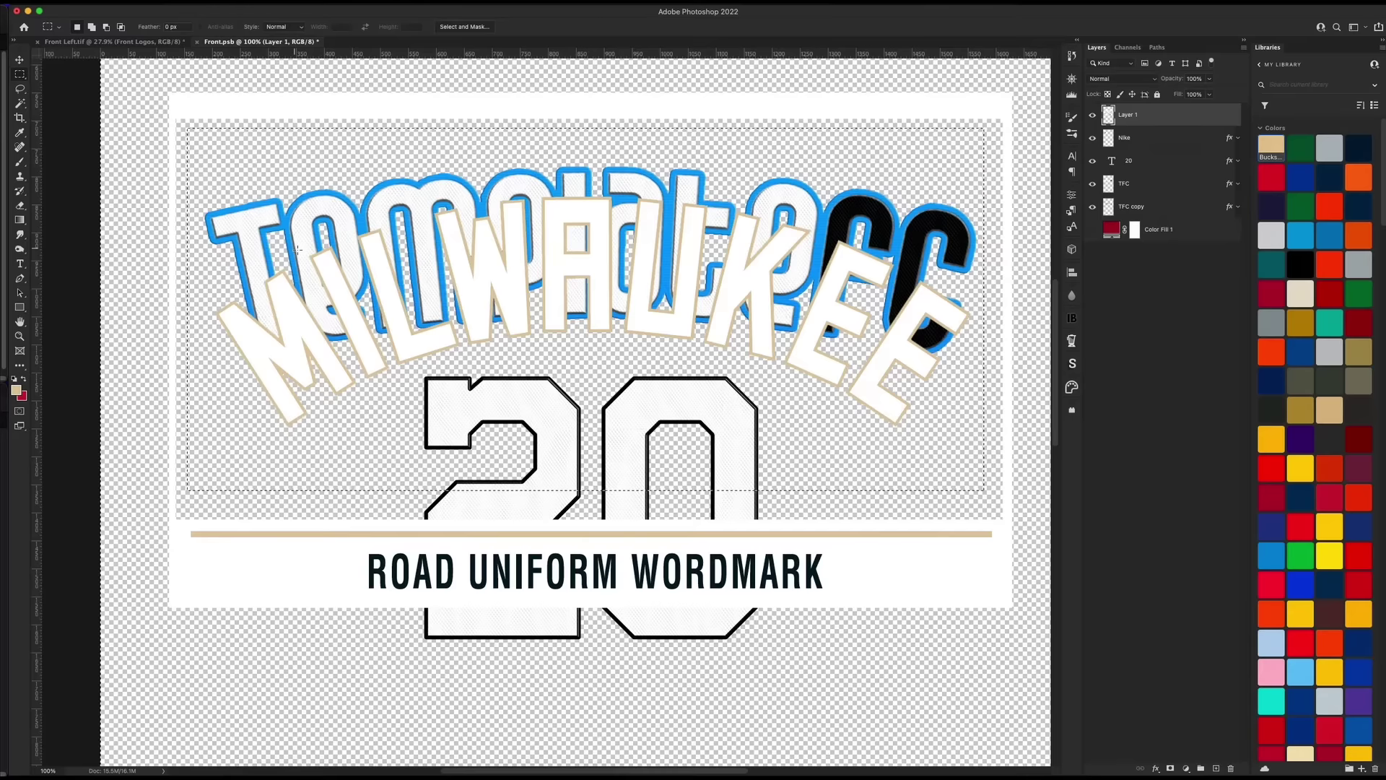
key("BackSpace")
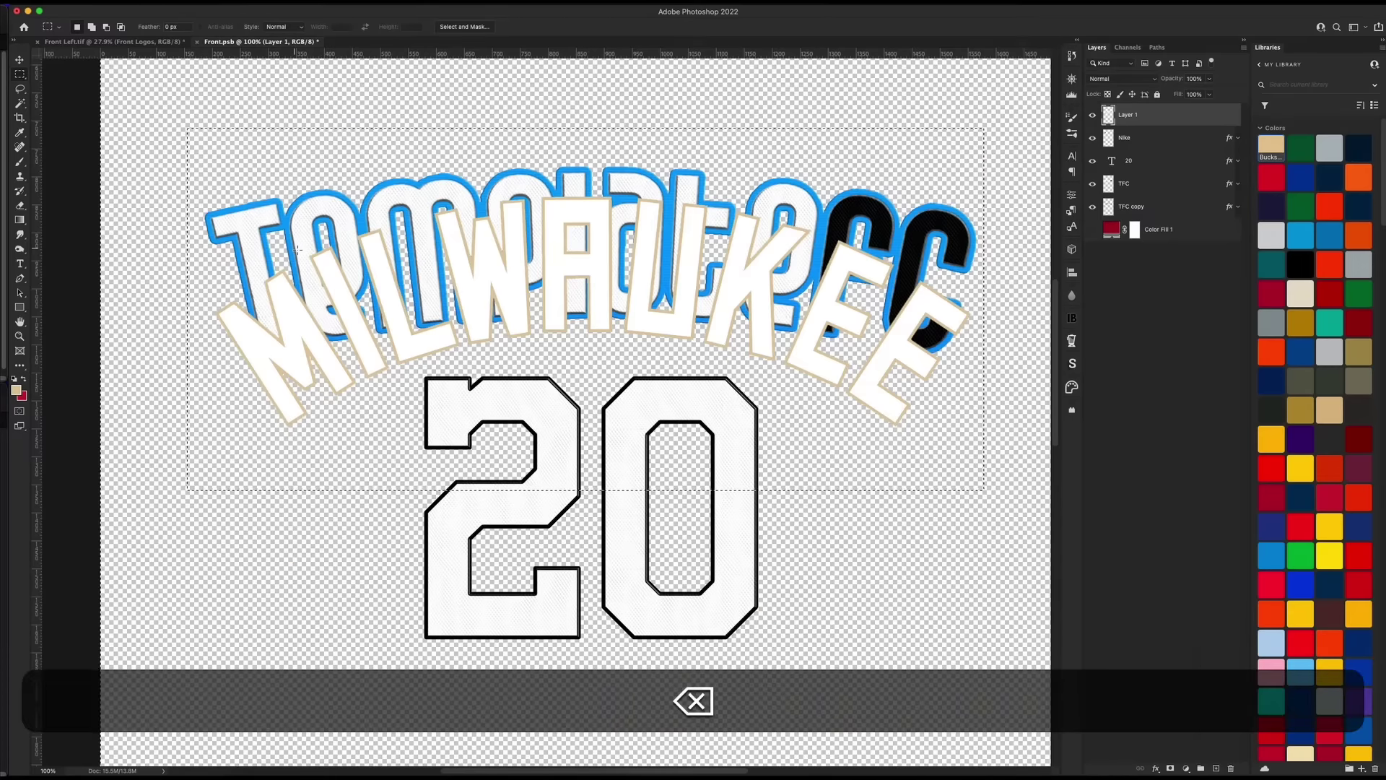
key("super+d")
Move the Milwaukee wordmark slightly up over the old chest lettering, centered on the canvas's vertical centerline
left_click(21, 58)
key("super+0")
key("super")
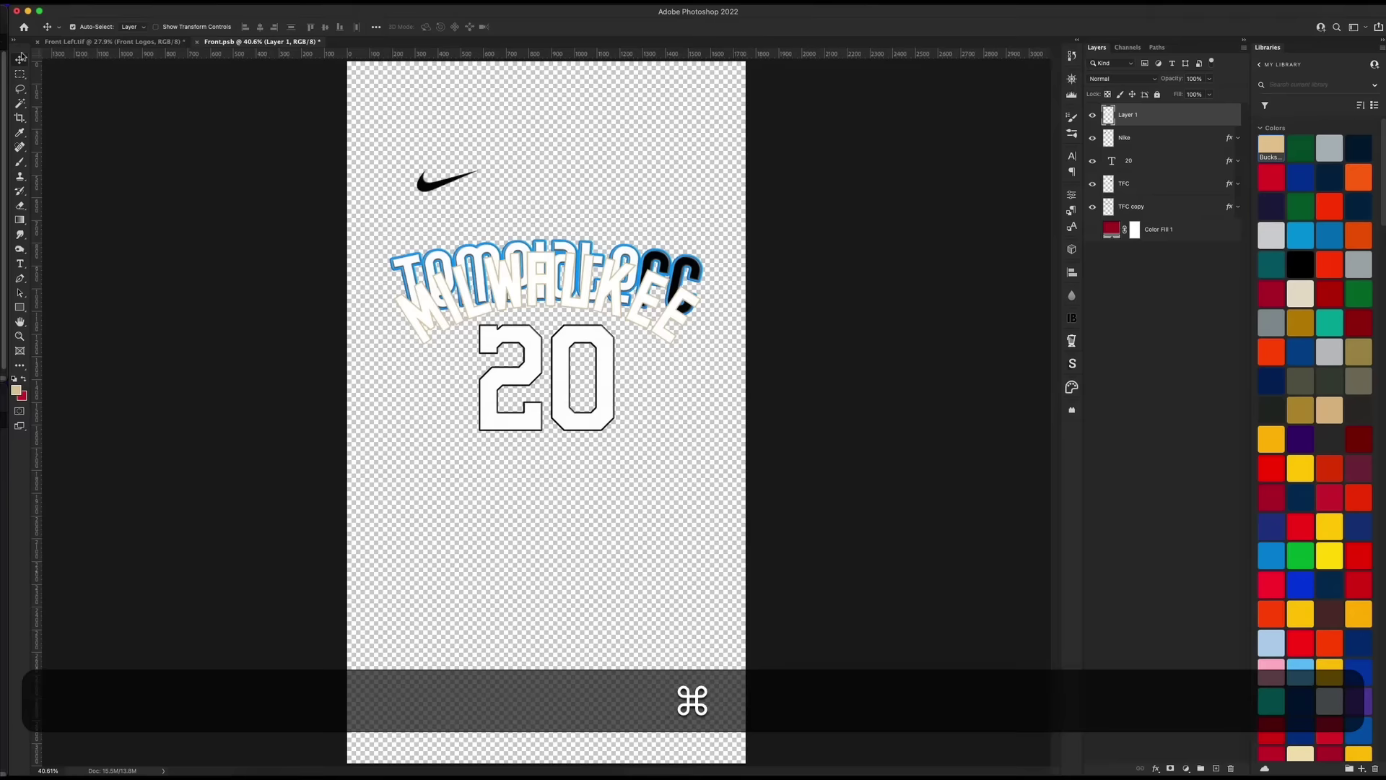
key("super+h")
key("super+t")
key("super")
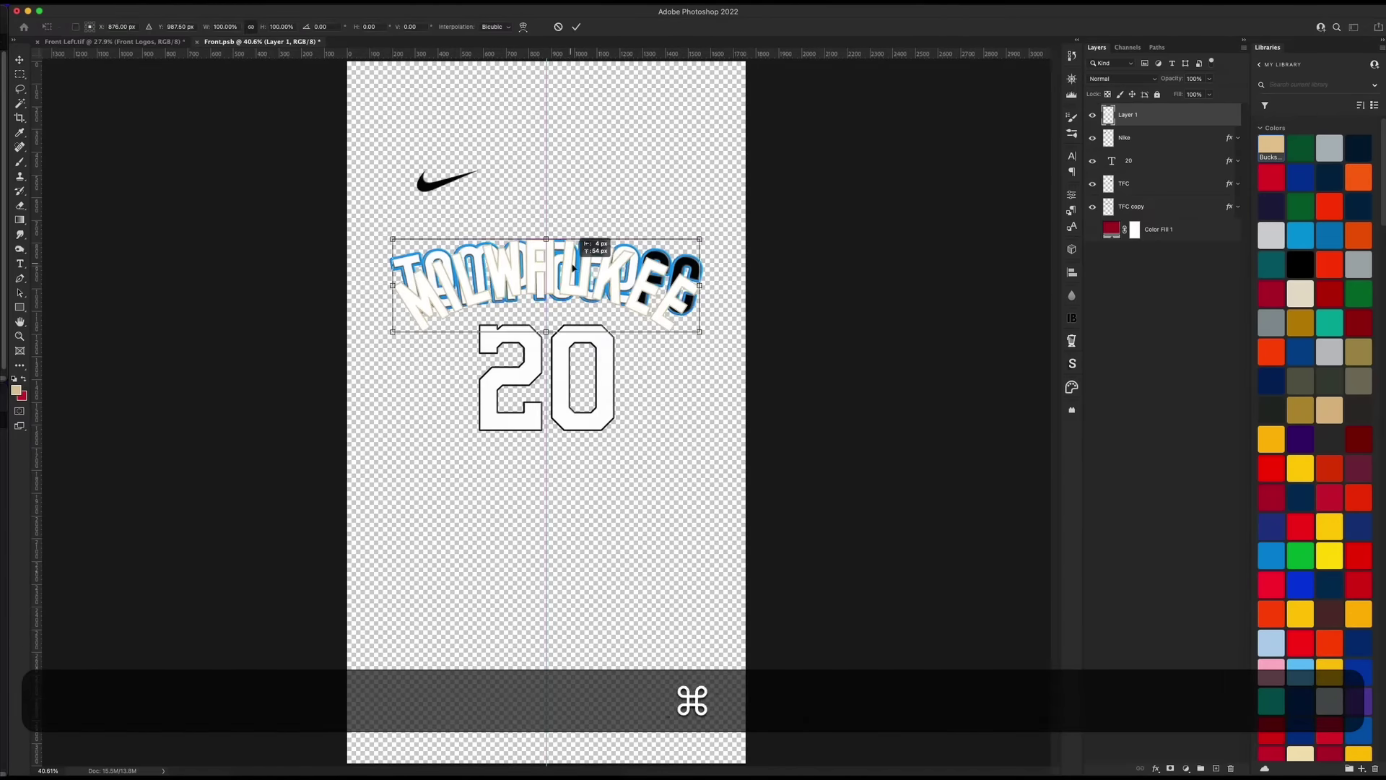
left_click_drag(575, 283, 574, 267)
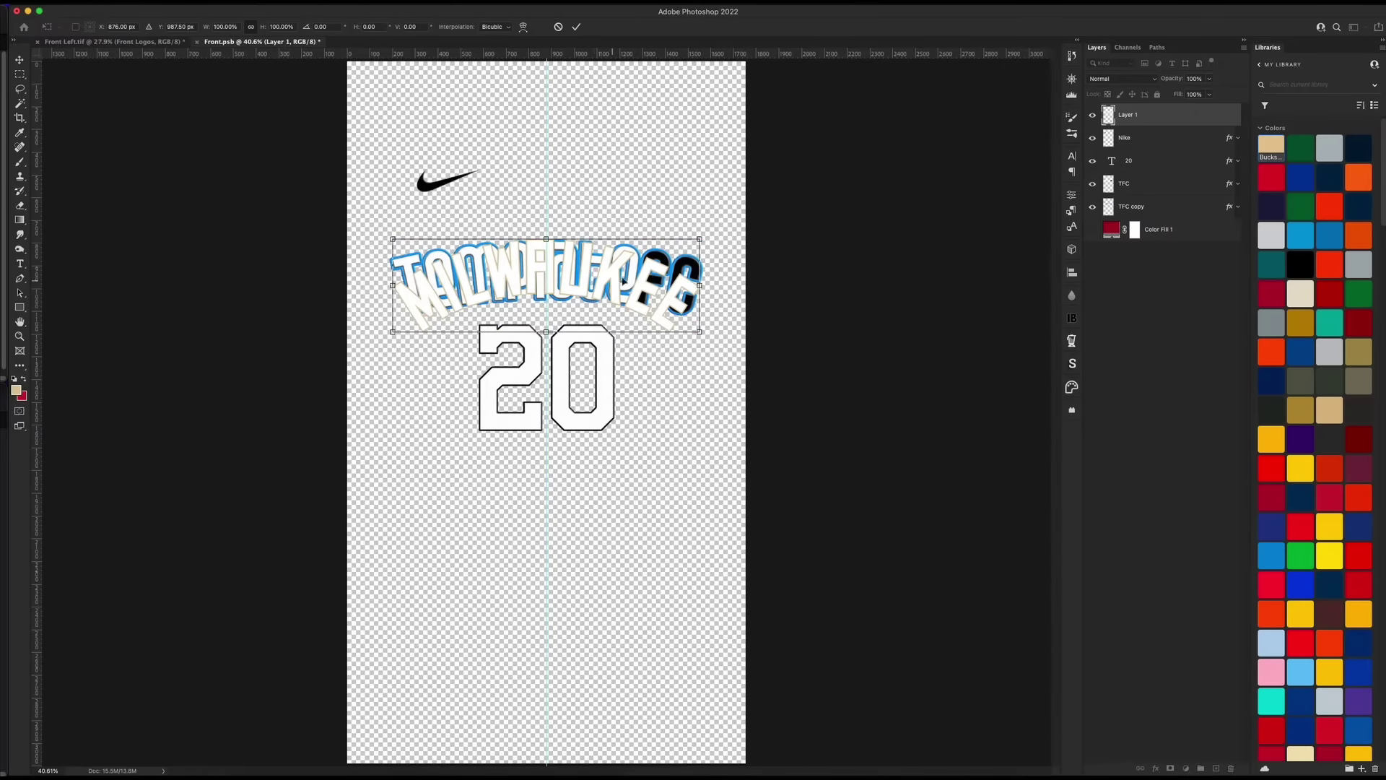
key("Return")
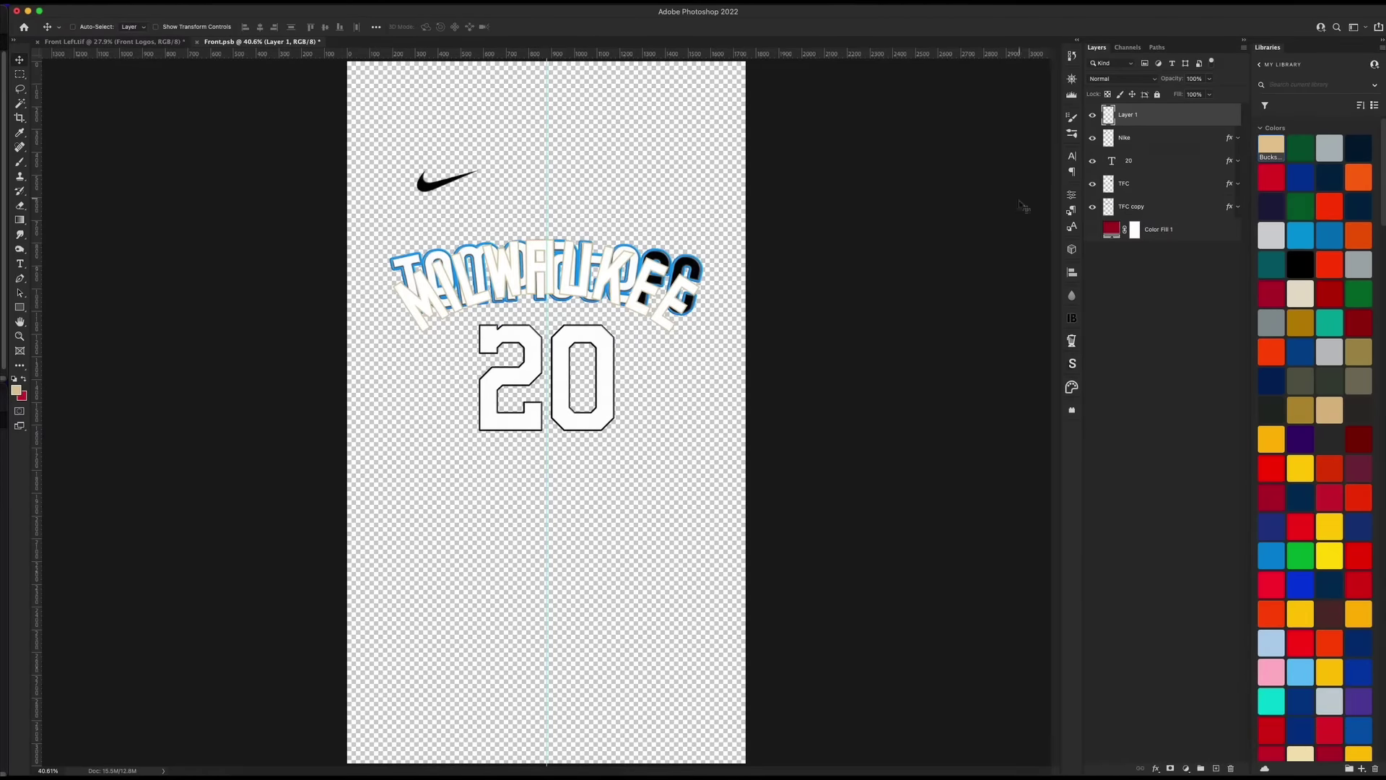
Hide the TFC and TFC copy layers, and show Color Fill 1 recolored with the dark green Bucks swatch
left_click(1093, 206)
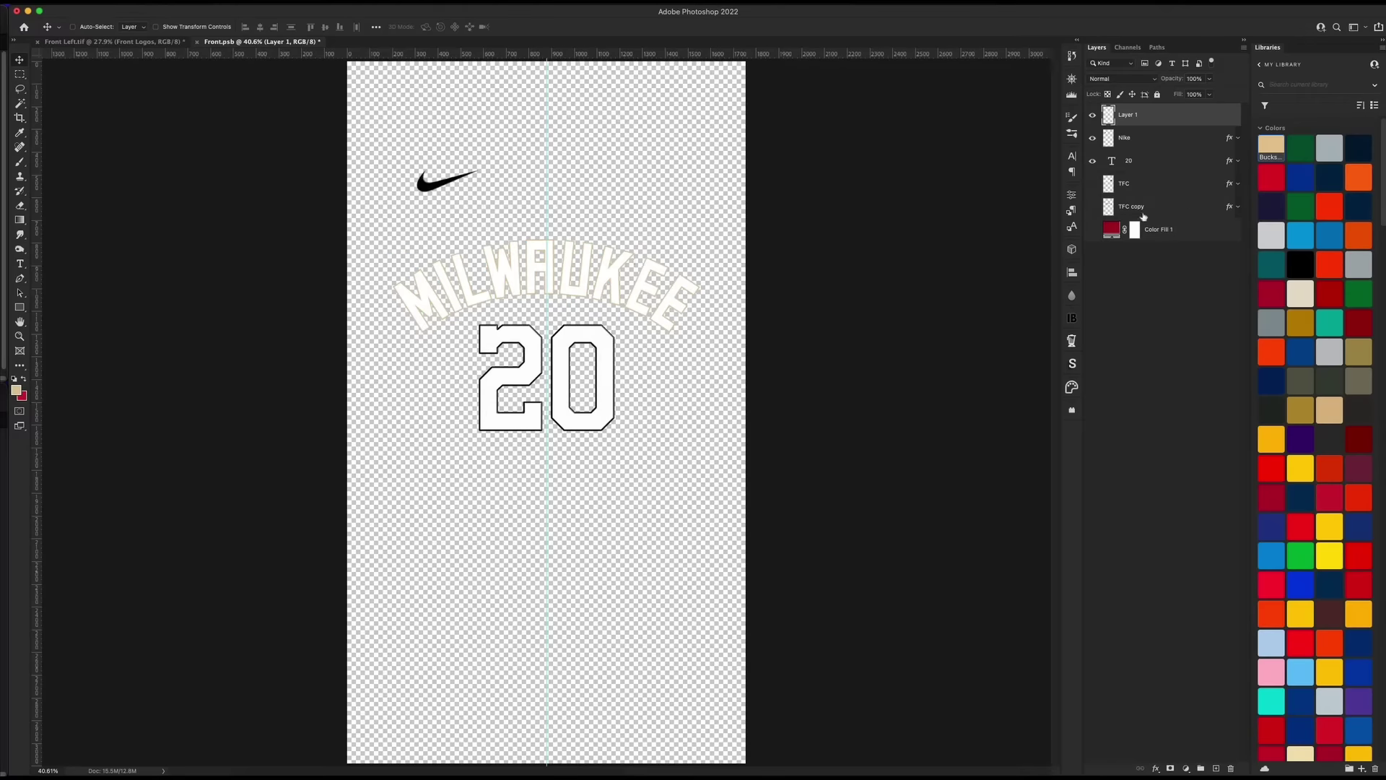
left_click(1157, 231)
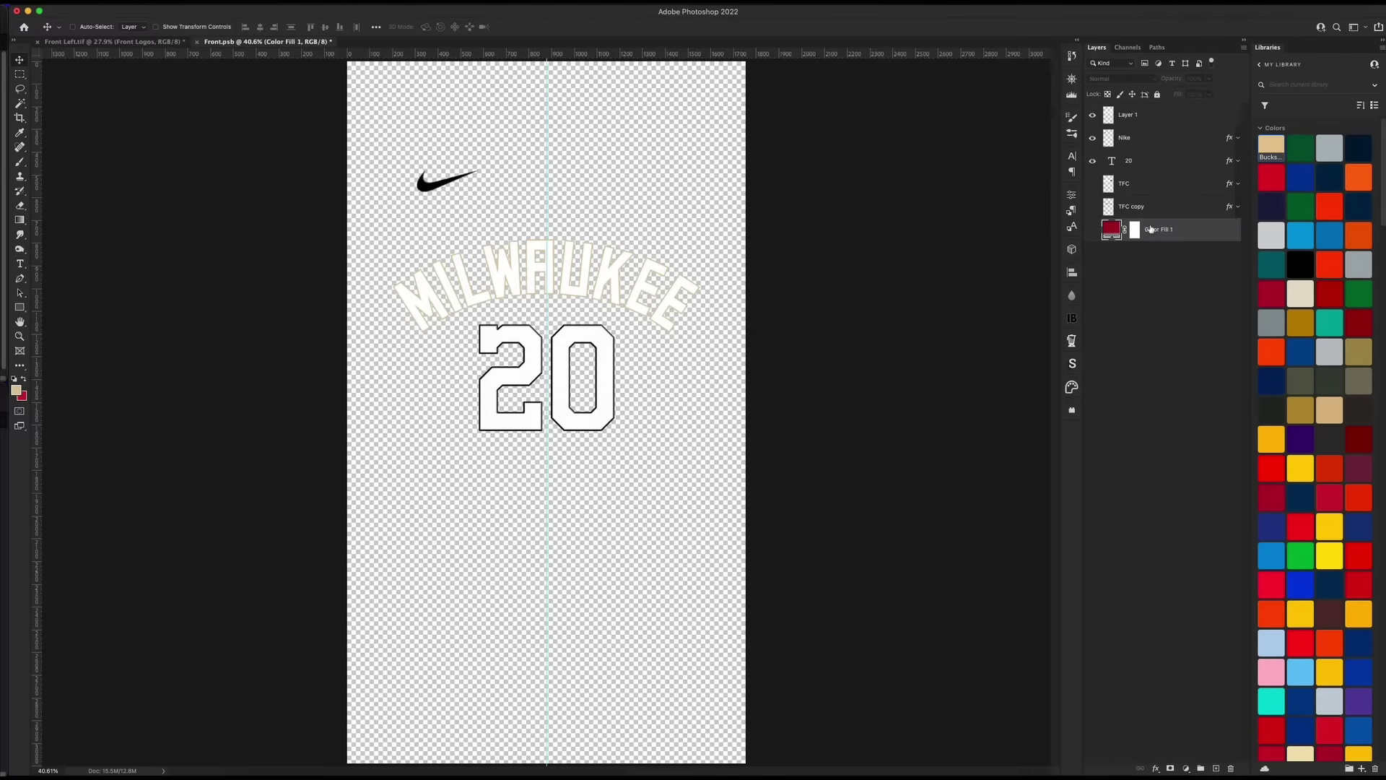
left_click(1300, 148)
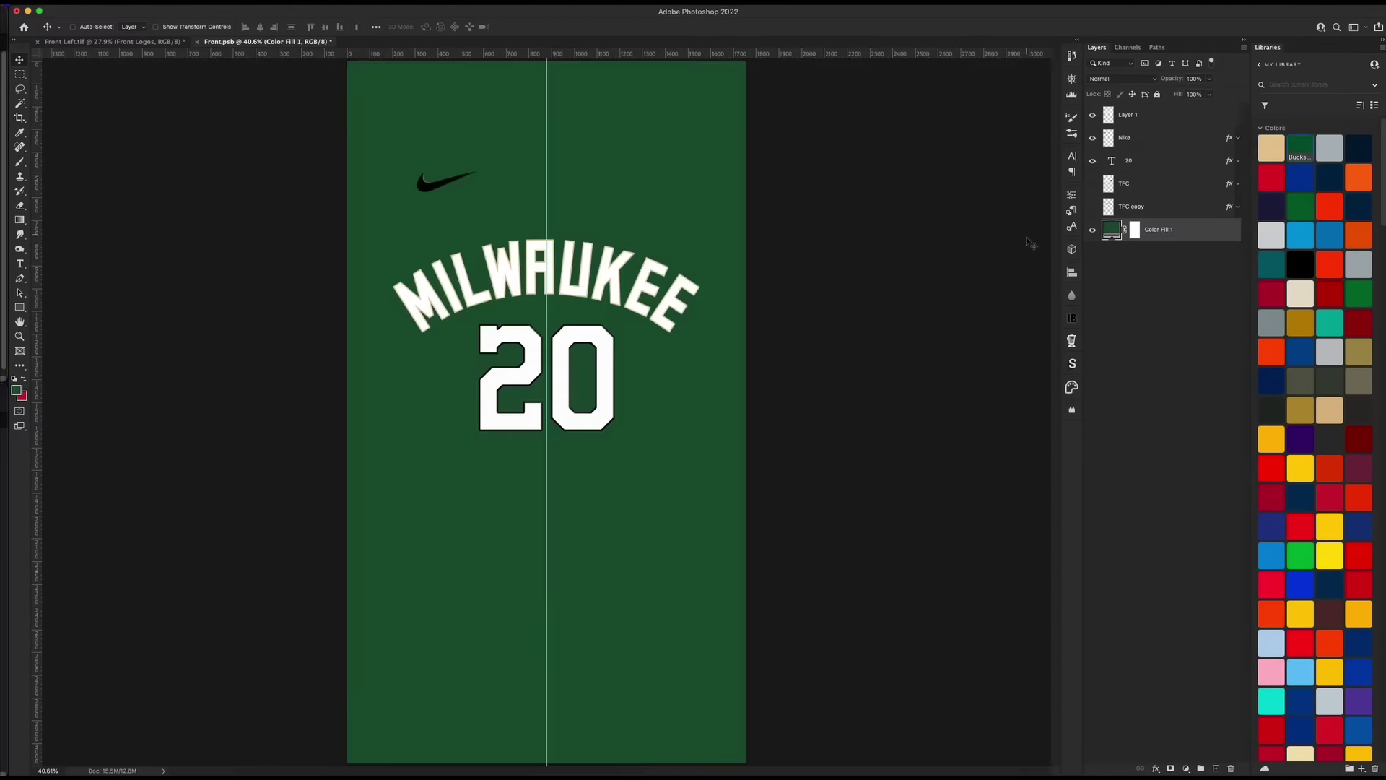
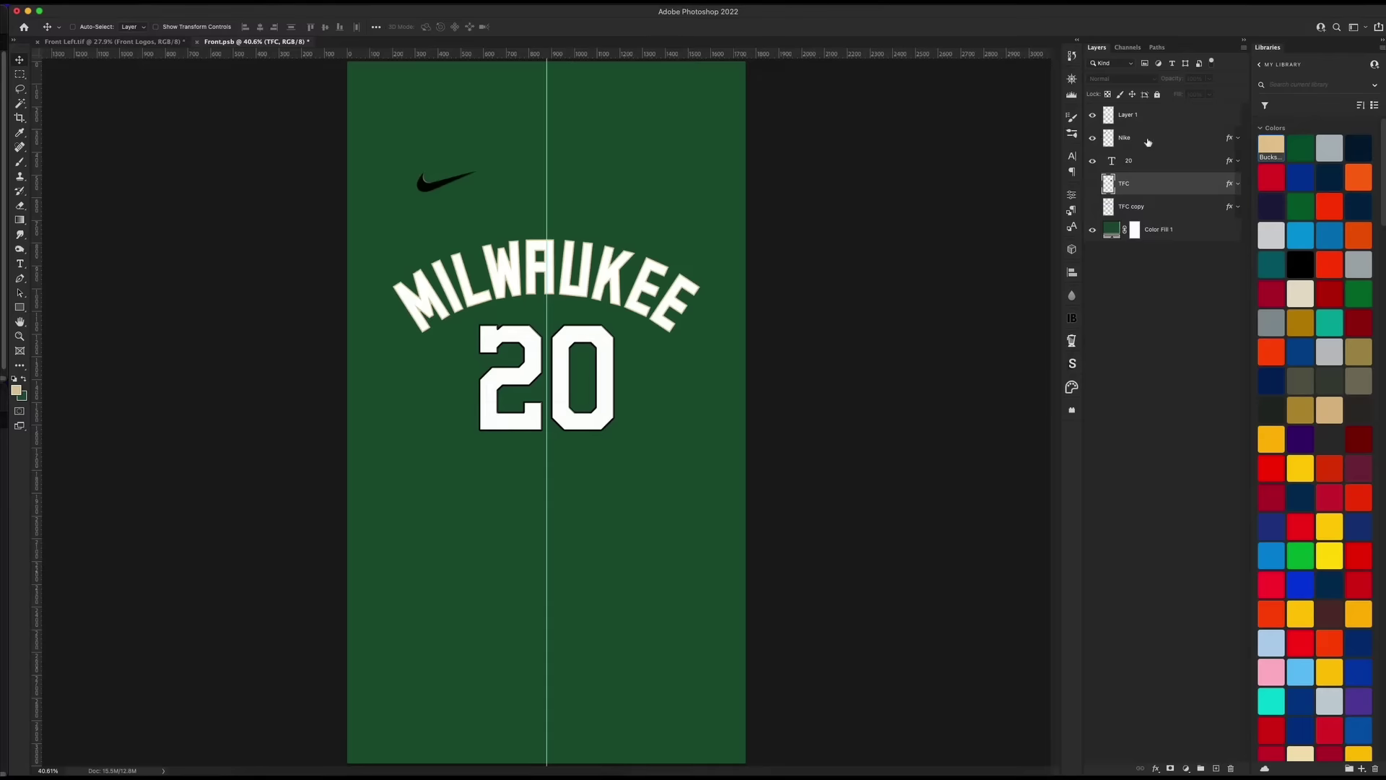
Rename the wordmark layer, Layer 1, as Mil
double_click(1132, 116)
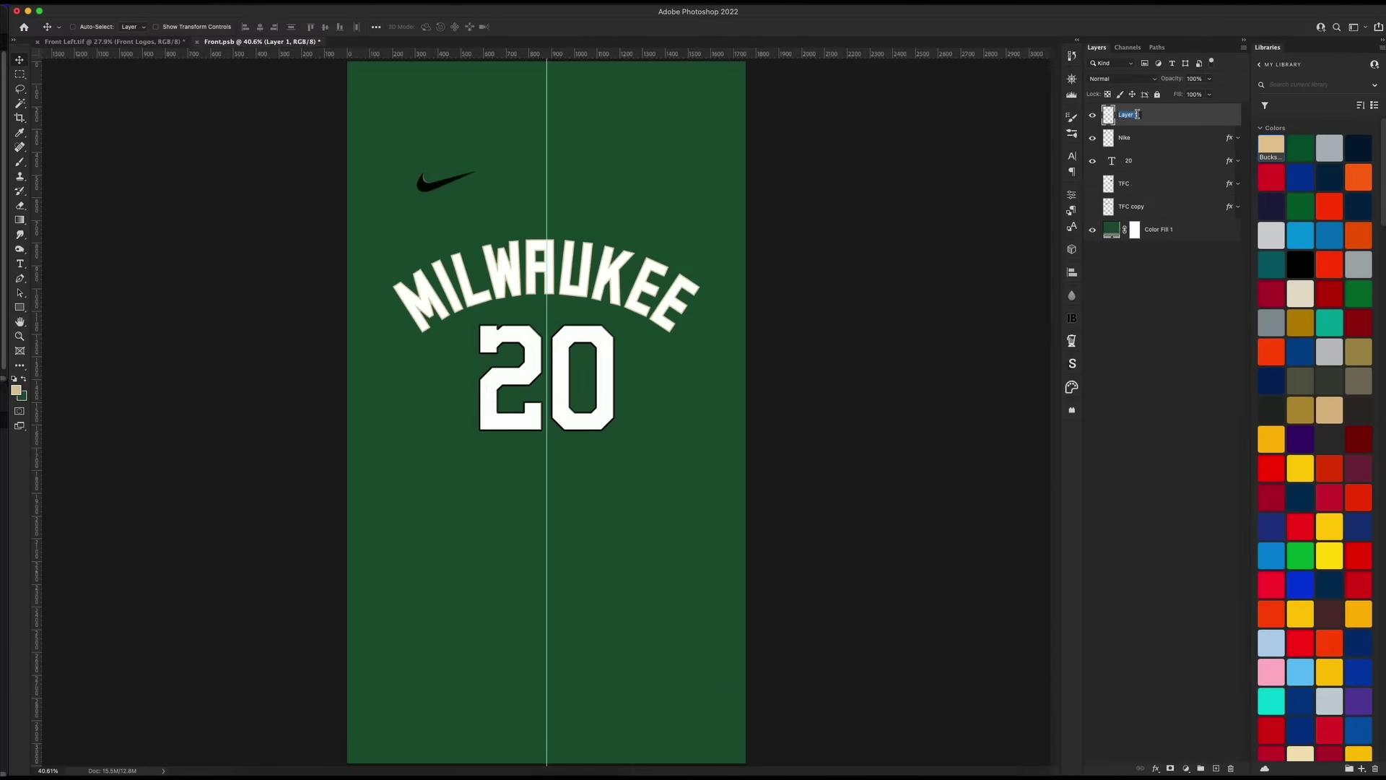
key("shift")
type("Mi")
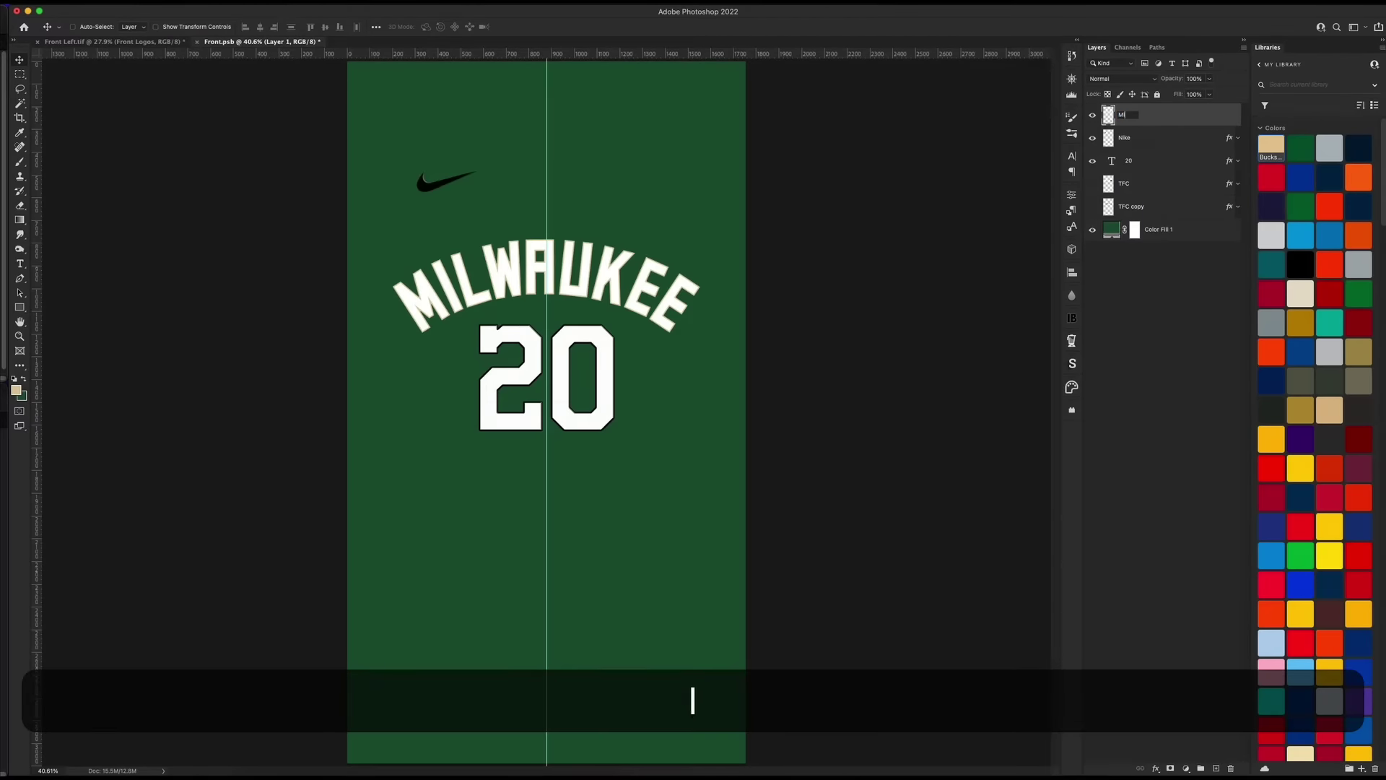
key("Return")
key("super+Return")
Try to select the letter M of the Milwaukee wordmark with the Magic Wand
key("super+equal")
key("super+equal")
key("super+equal")
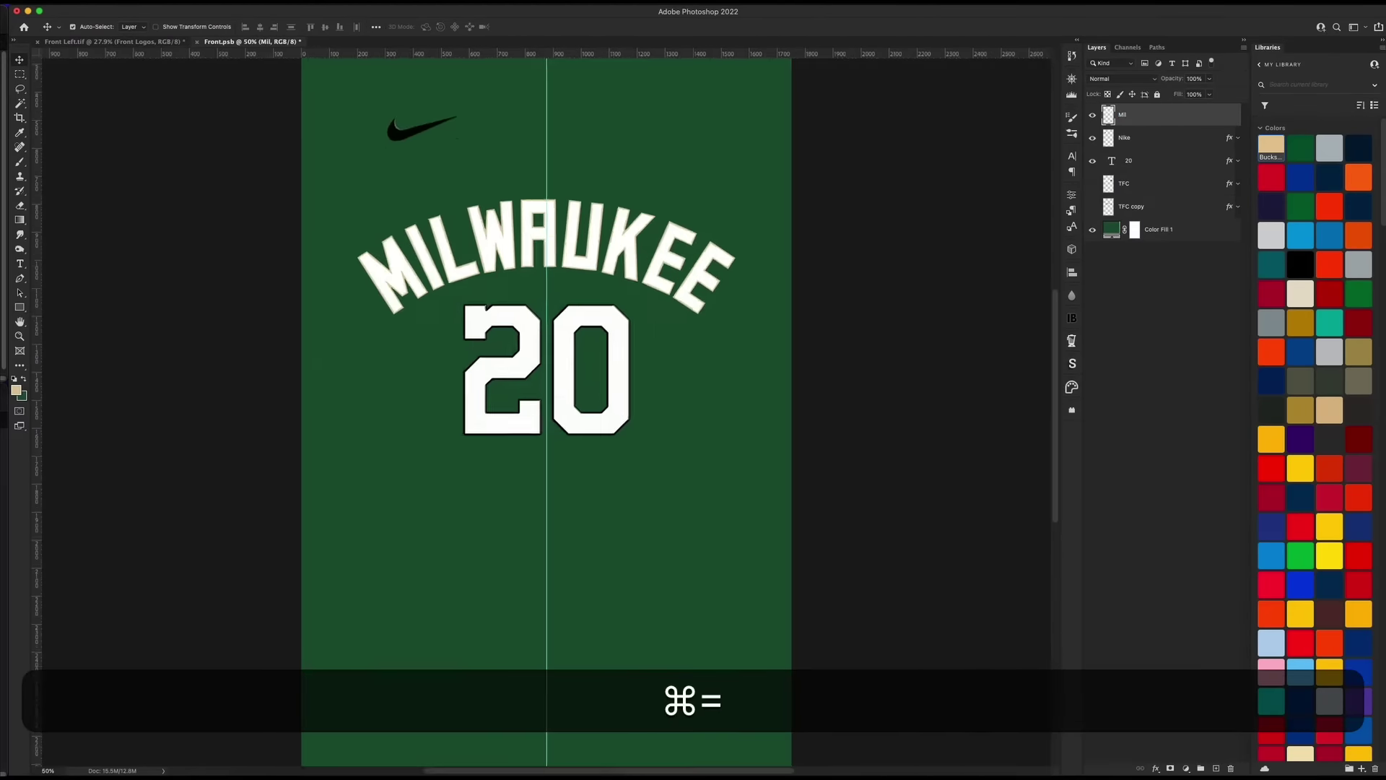
scroll(825, 384, "up", 10)
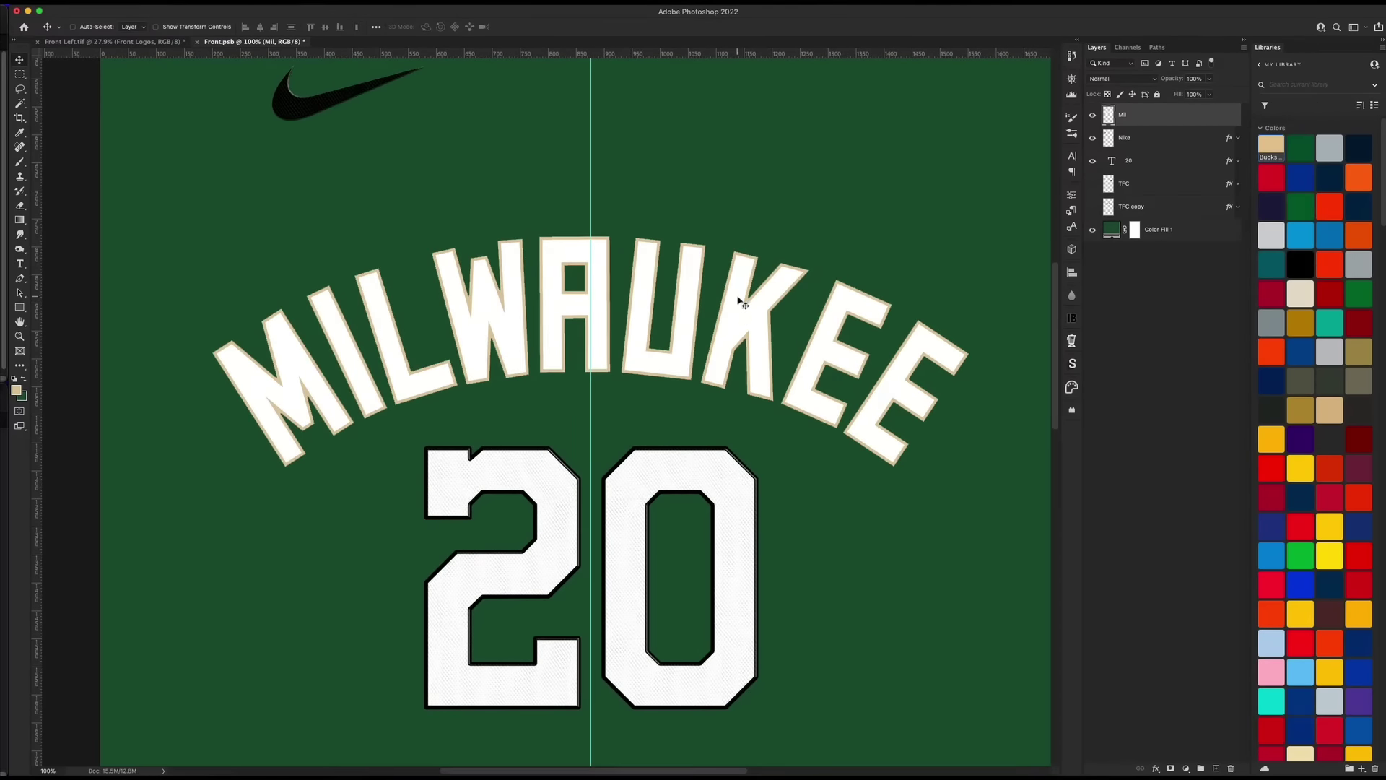
left_click(21, 104)
left_click(291, 359)
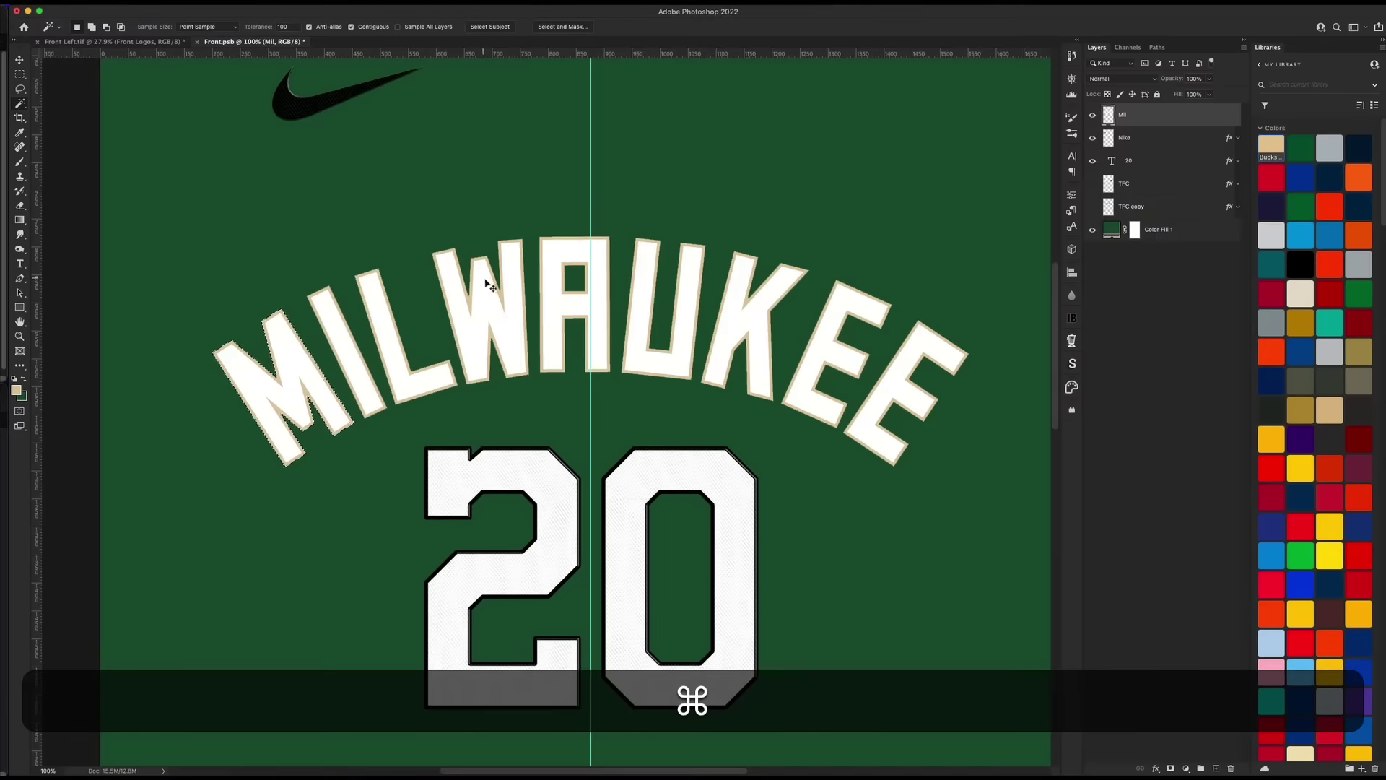
key("super+d")
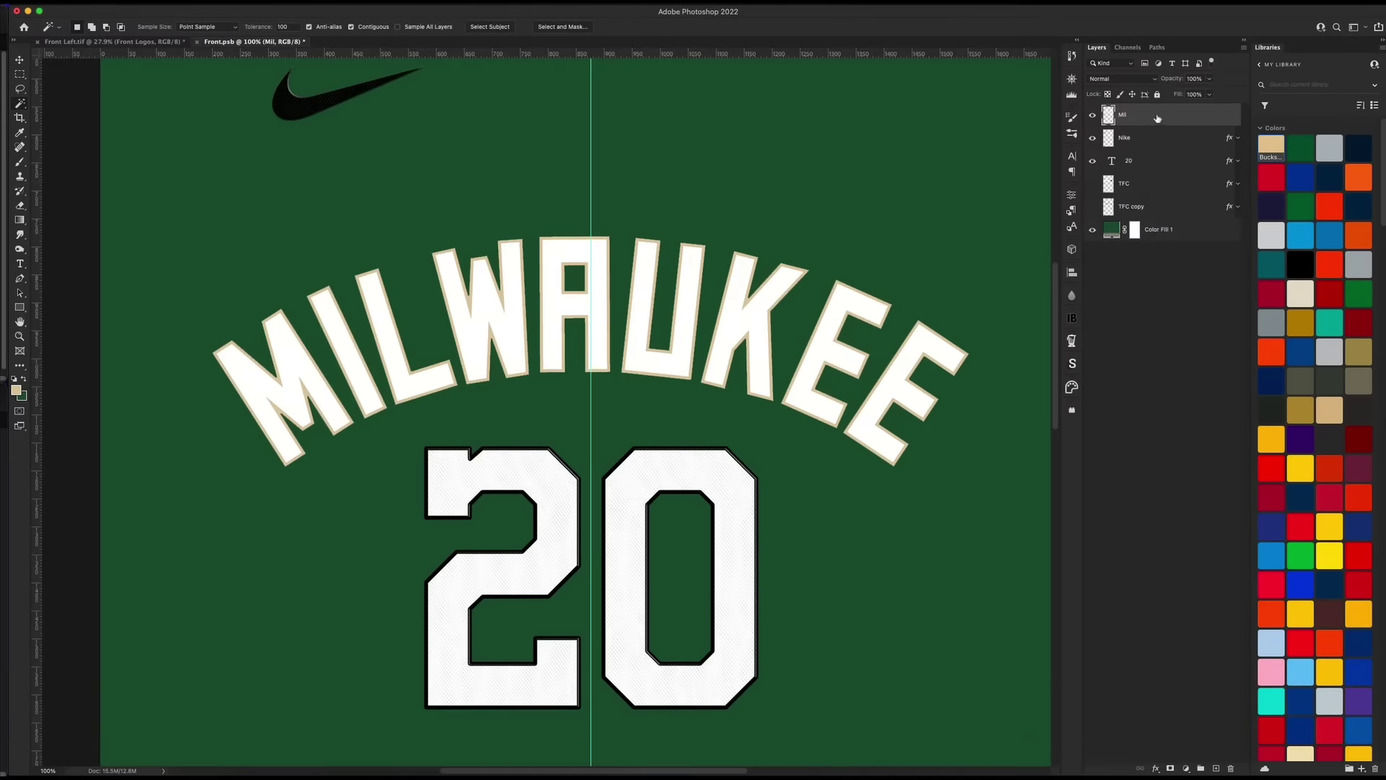
Turn the Mil wordmark completely white by raising its Hue/Saturation lightness to the maximum, and show the TFC layer again
key("super+u")
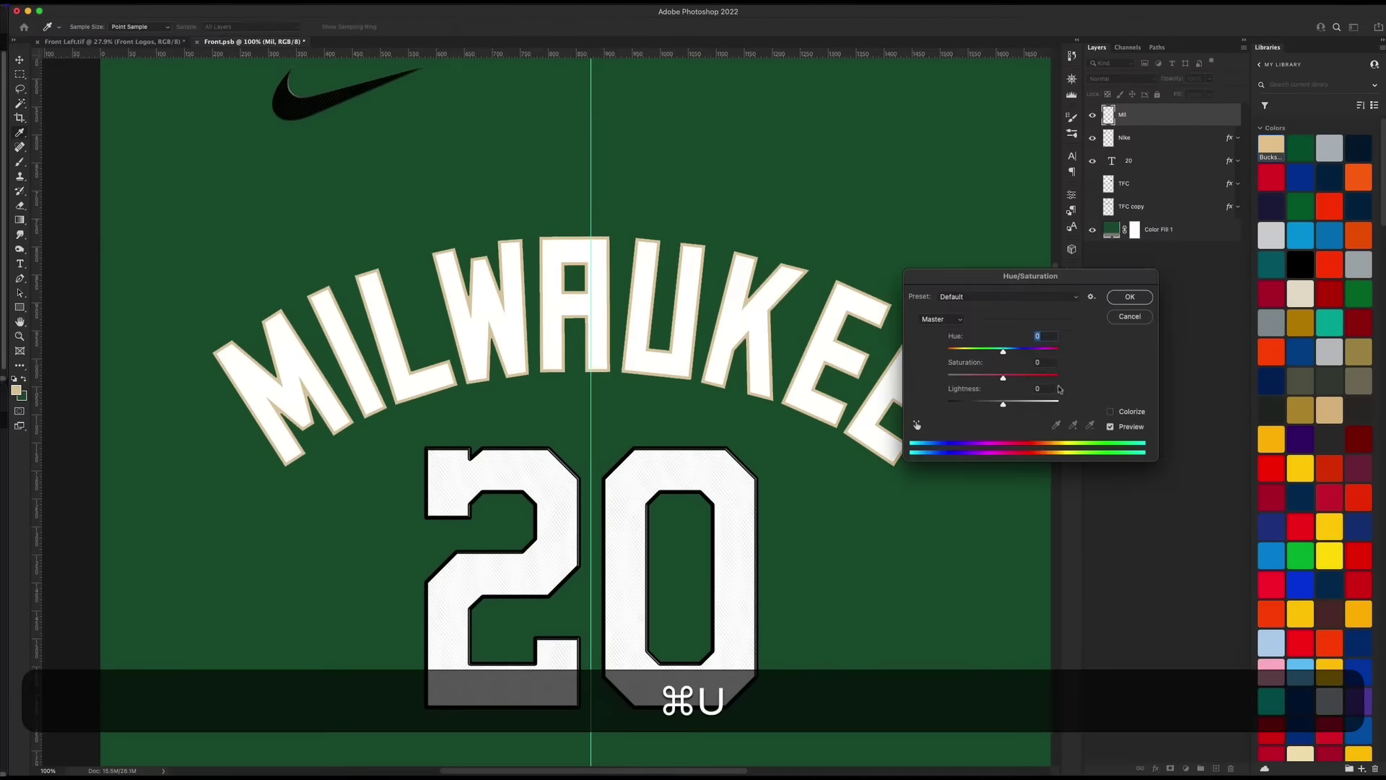
left_click_drag(1005, 405, 1061, 403)
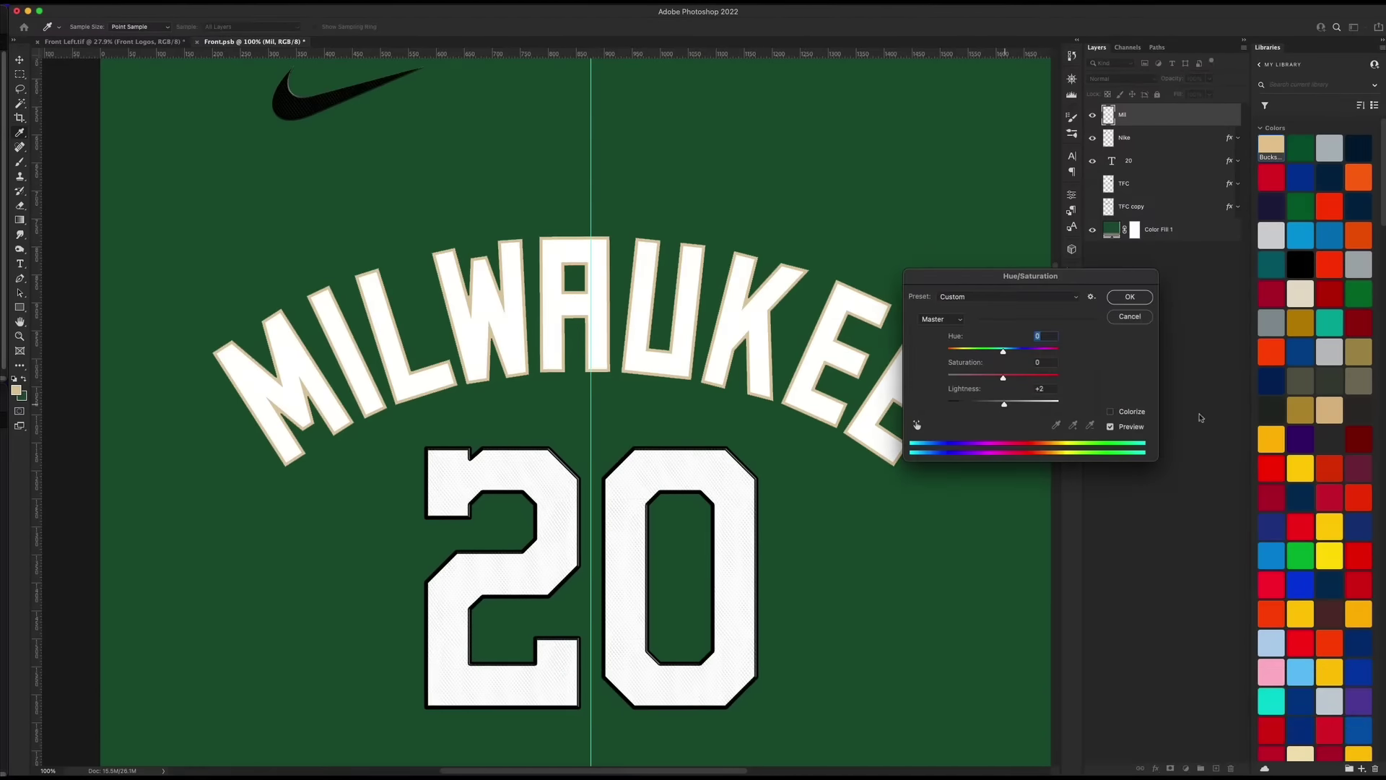
left_click(1130, 297)
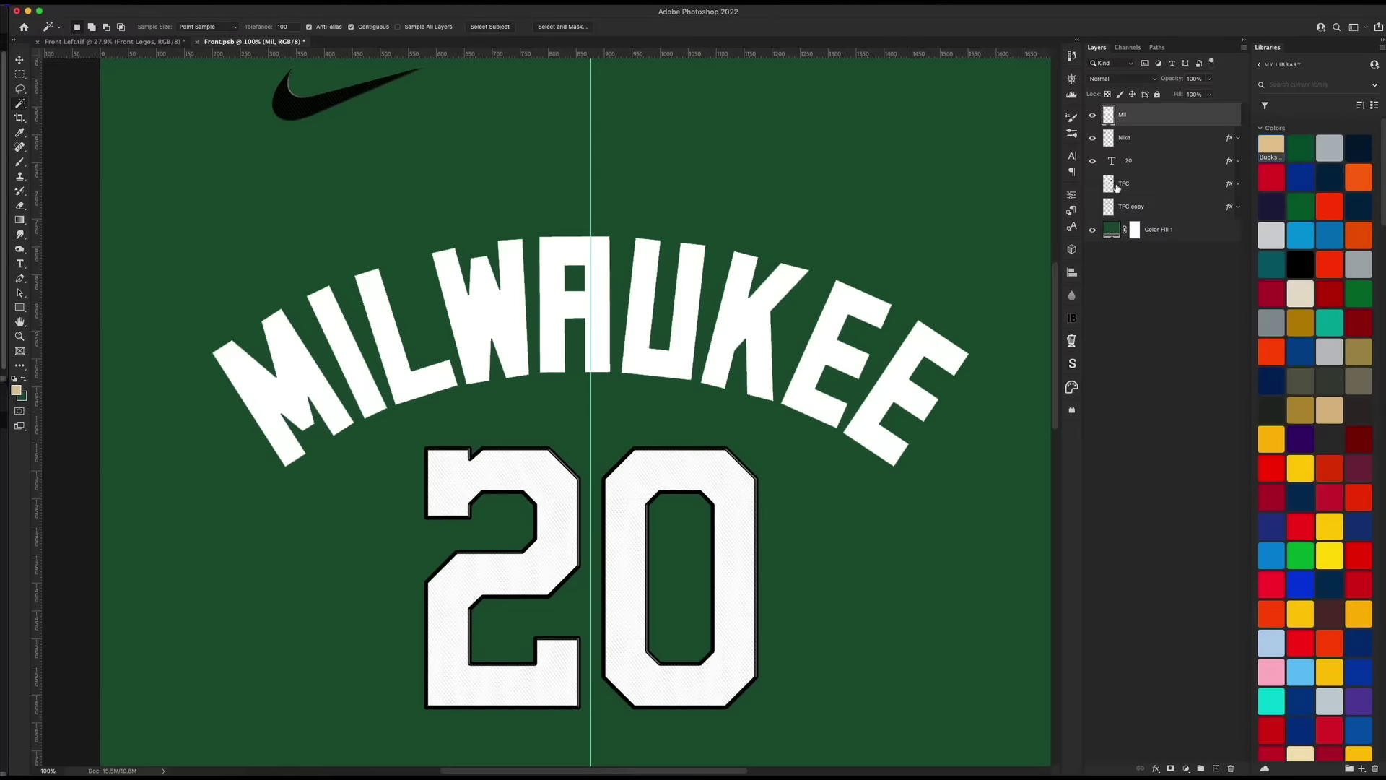
left_click(1092, 184)
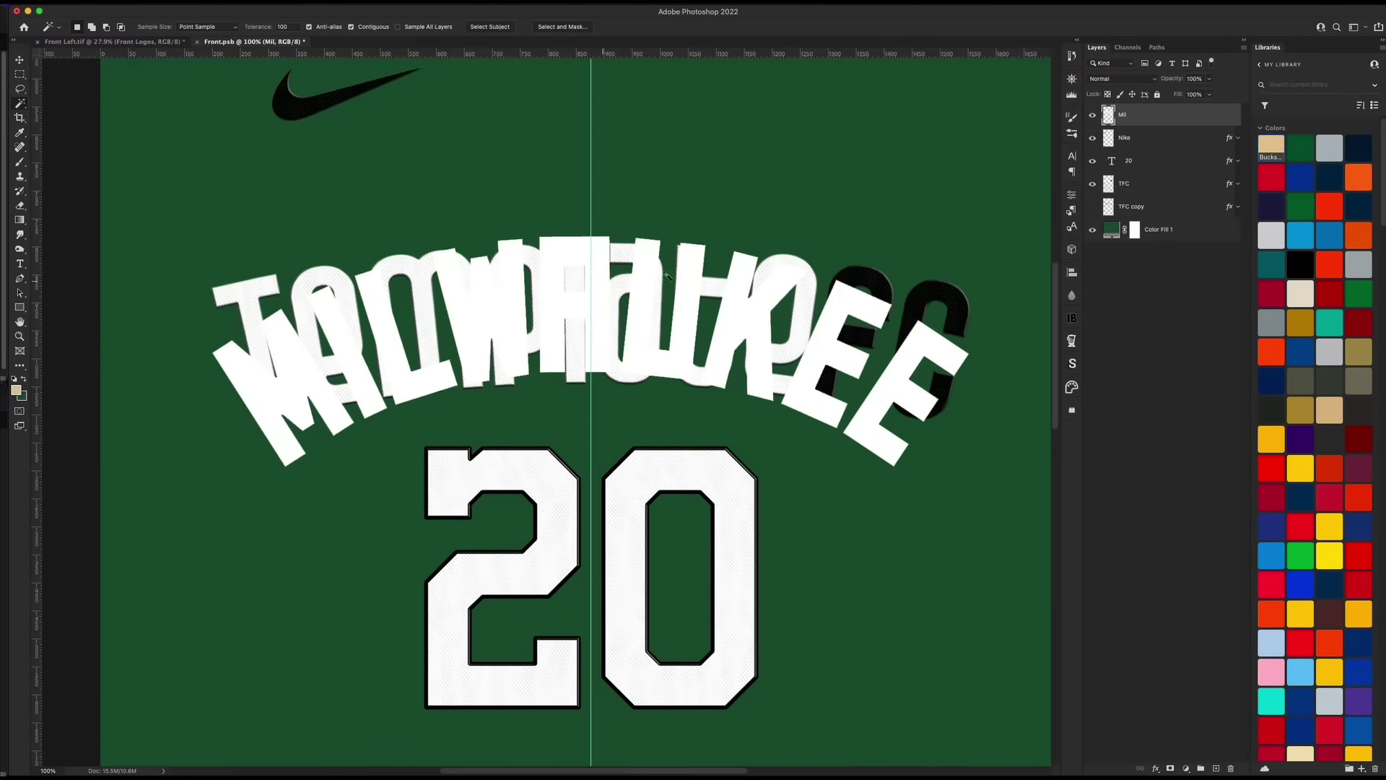
Hide the TFC layer and copy its layer style onto the Mil wordmark layer
left_click(1092, 184)
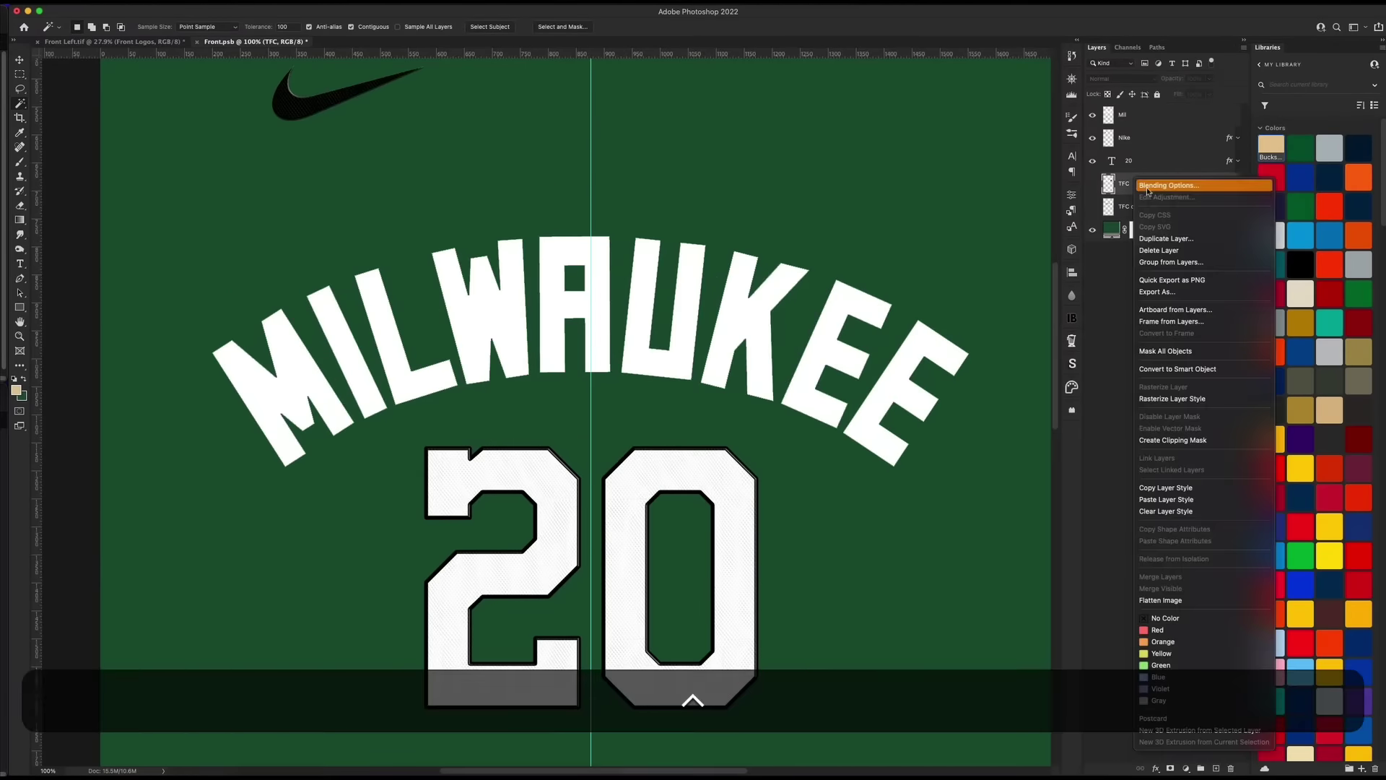
right_click(1134, 182)
left_click(1165, 487)
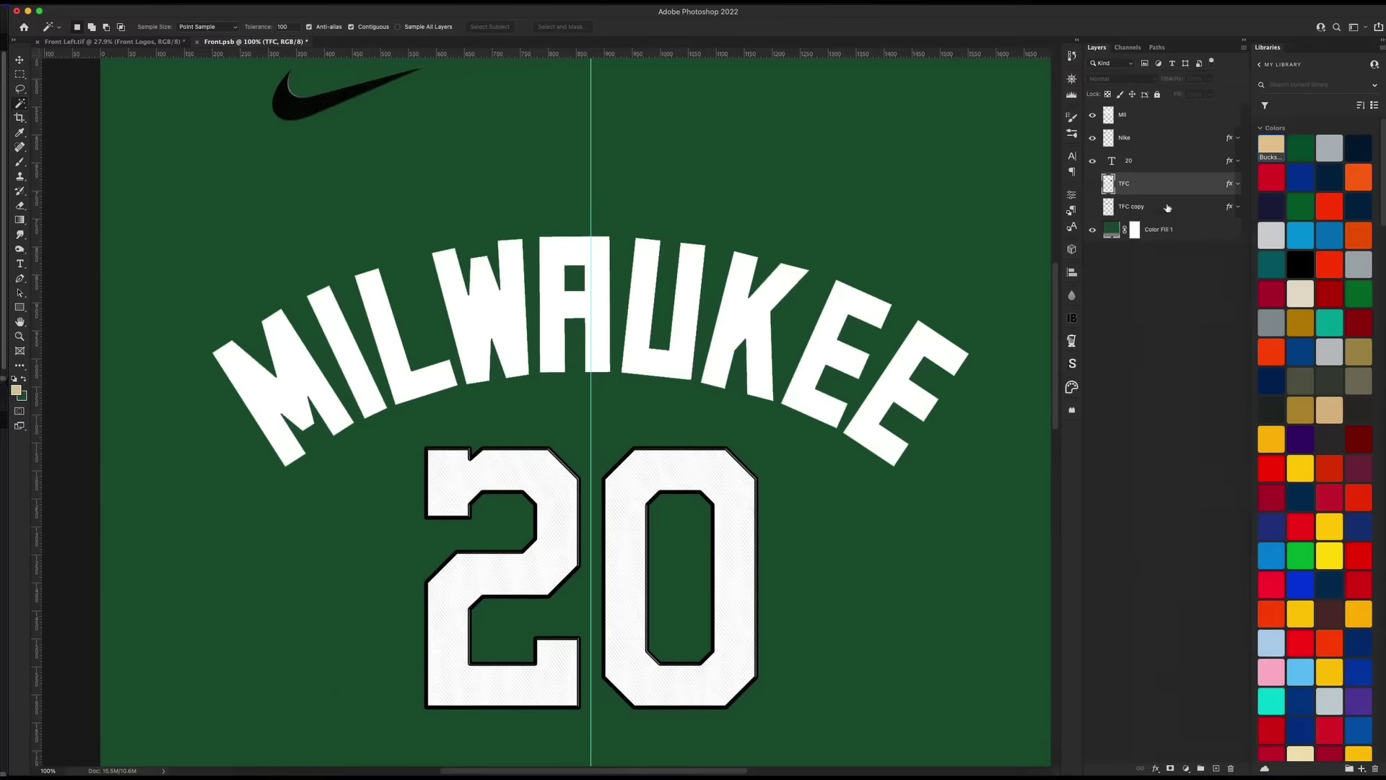
right_click(1146, 120)
left_click(1180, 436)
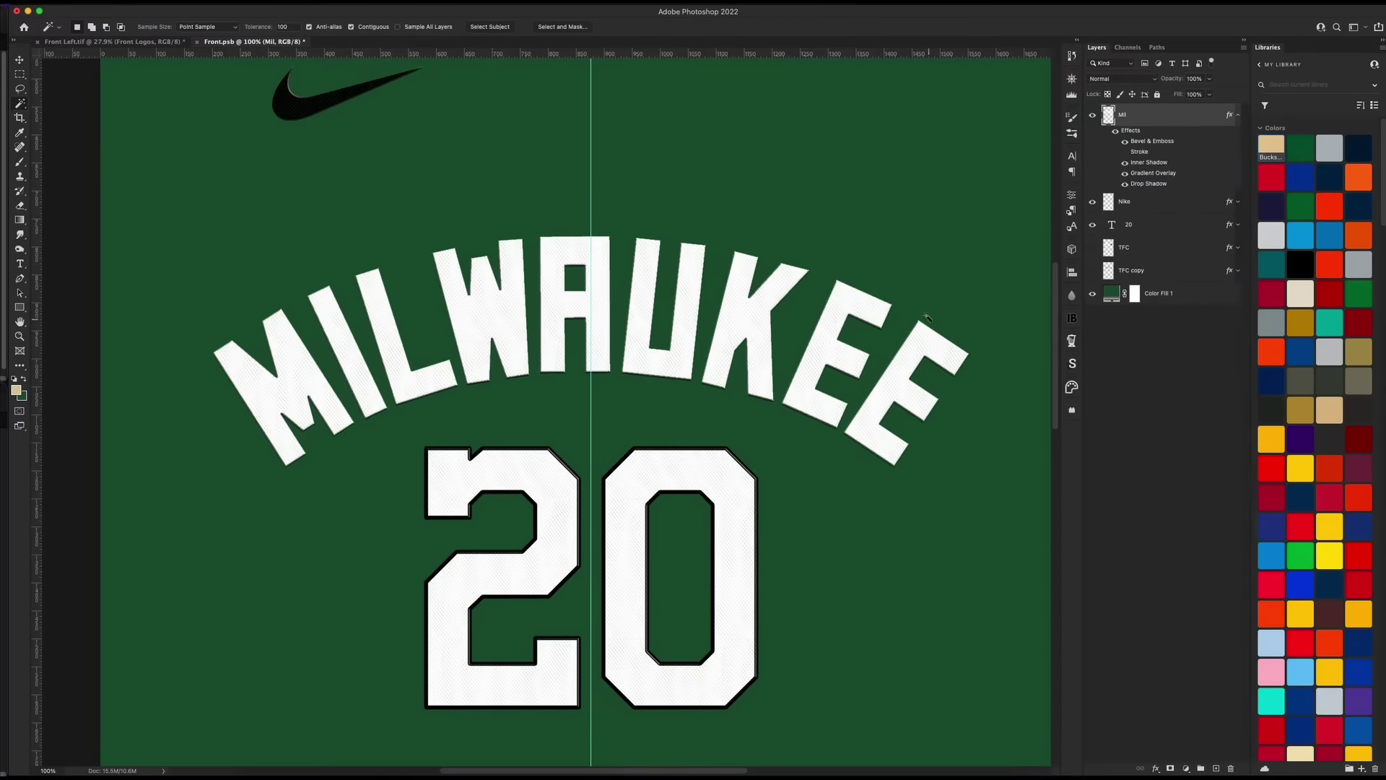
Examine the style presets available for the Mil layer, including the Patch Maker Layerstyles group
double_click(1148, 117)
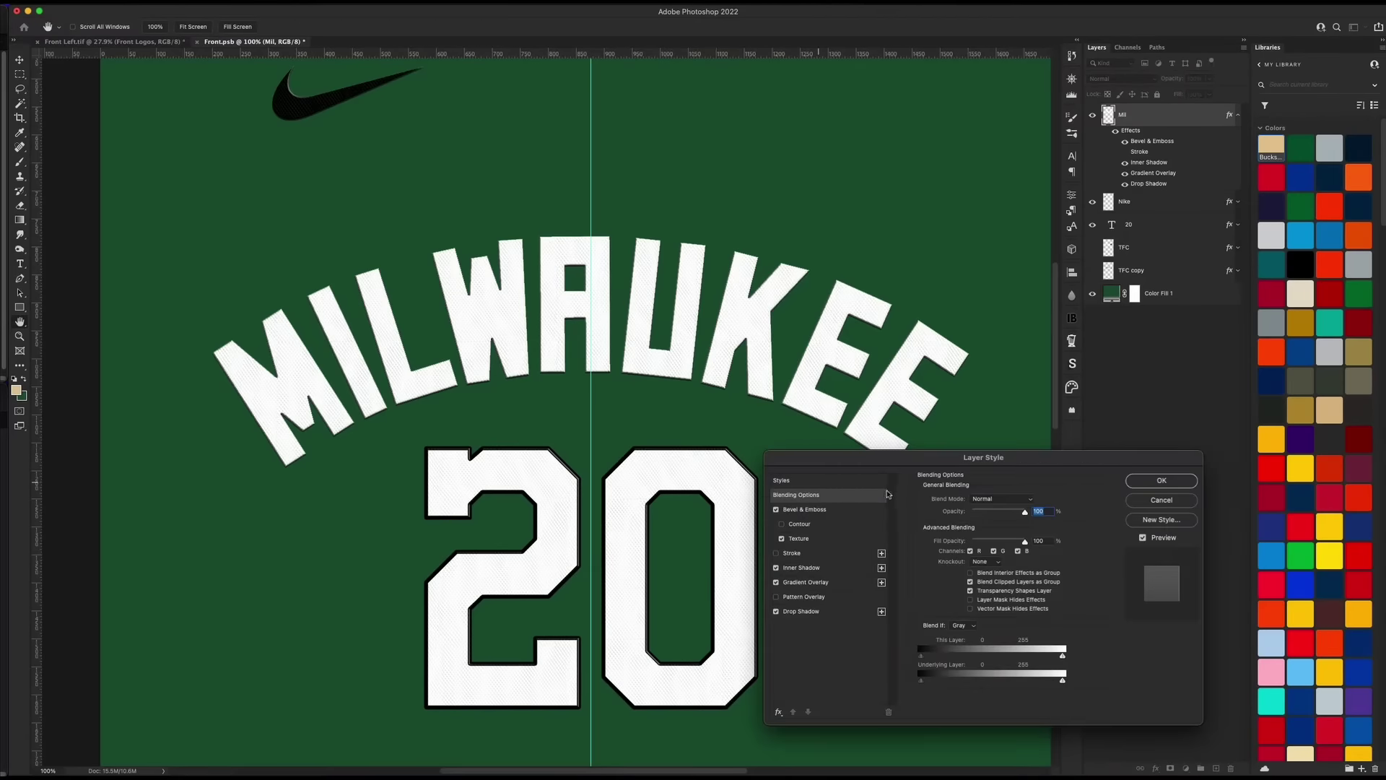
left_click(830, 480)
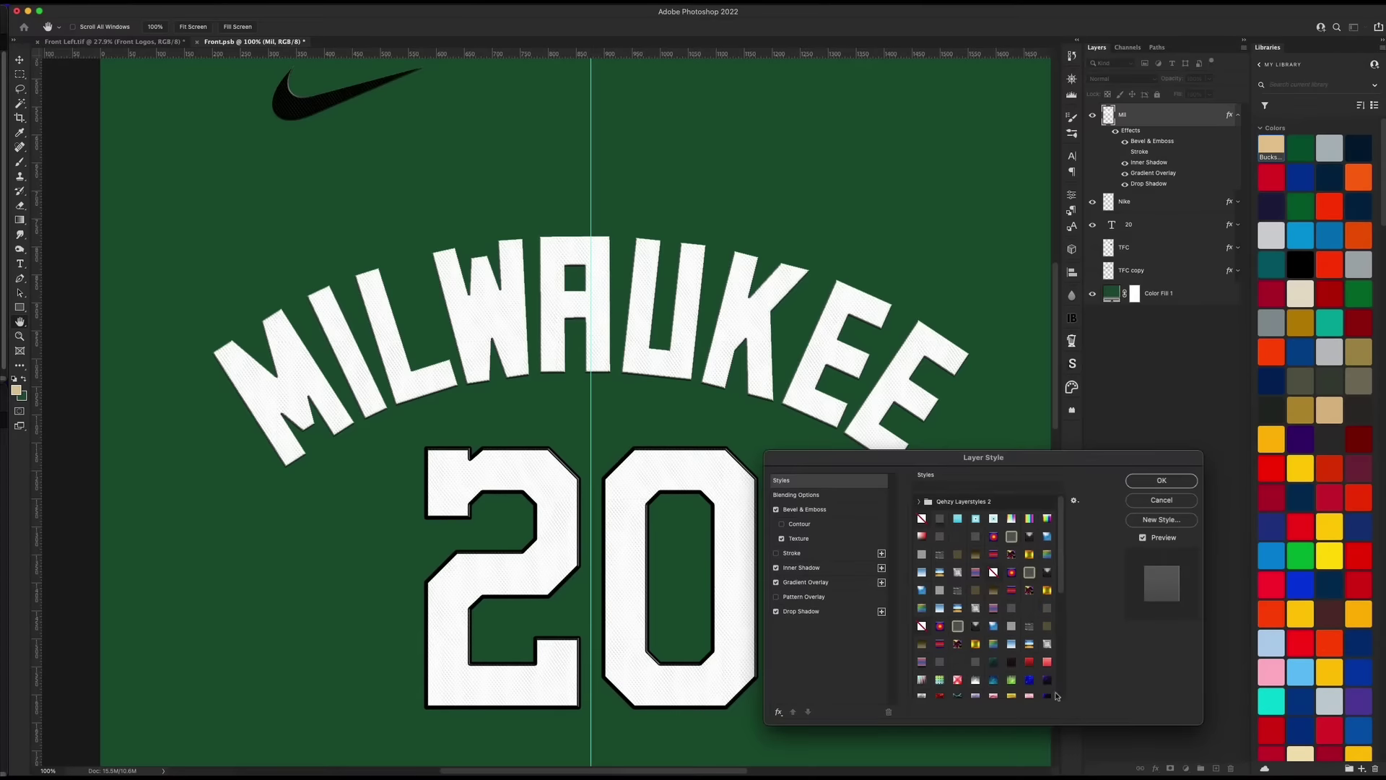
scroll(1056, 693, "down", 2)
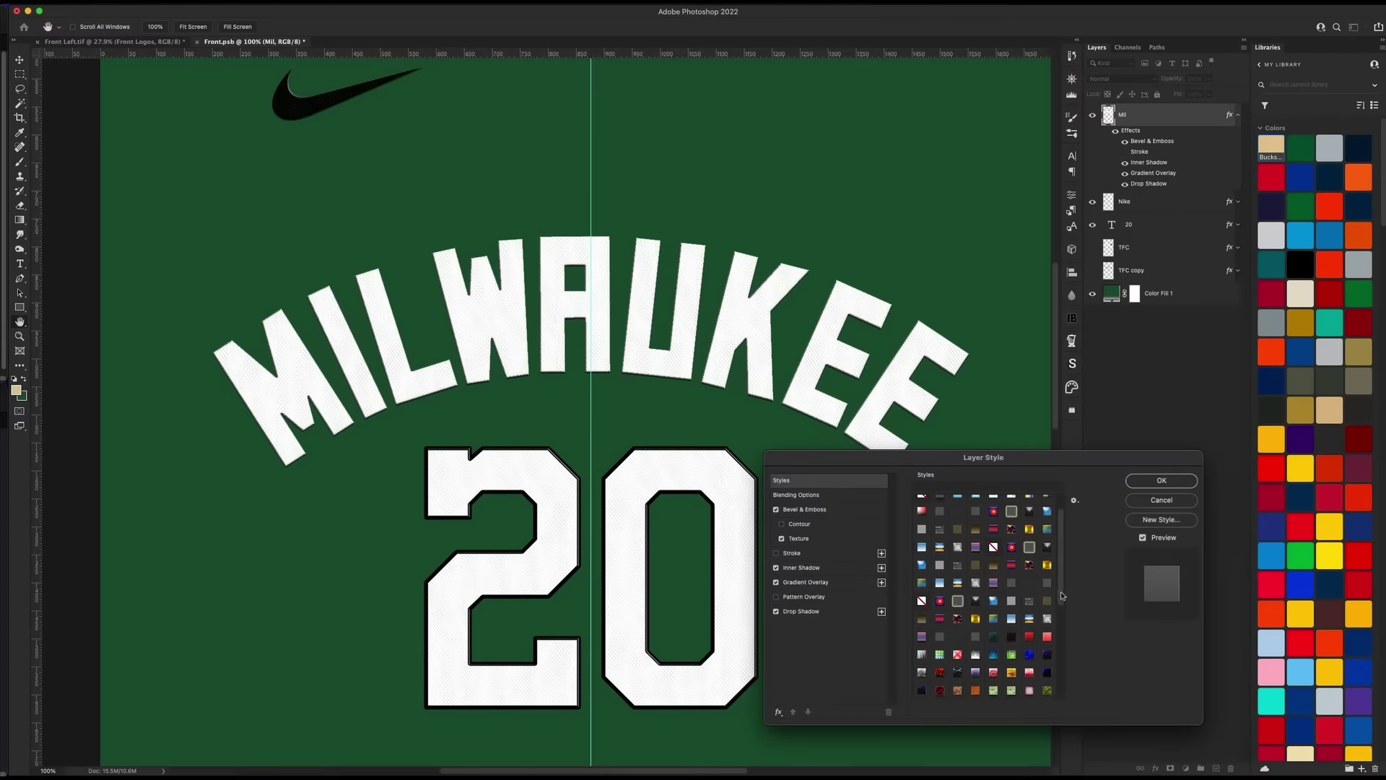
left_click_drag(1061, 593, 1059, 702)
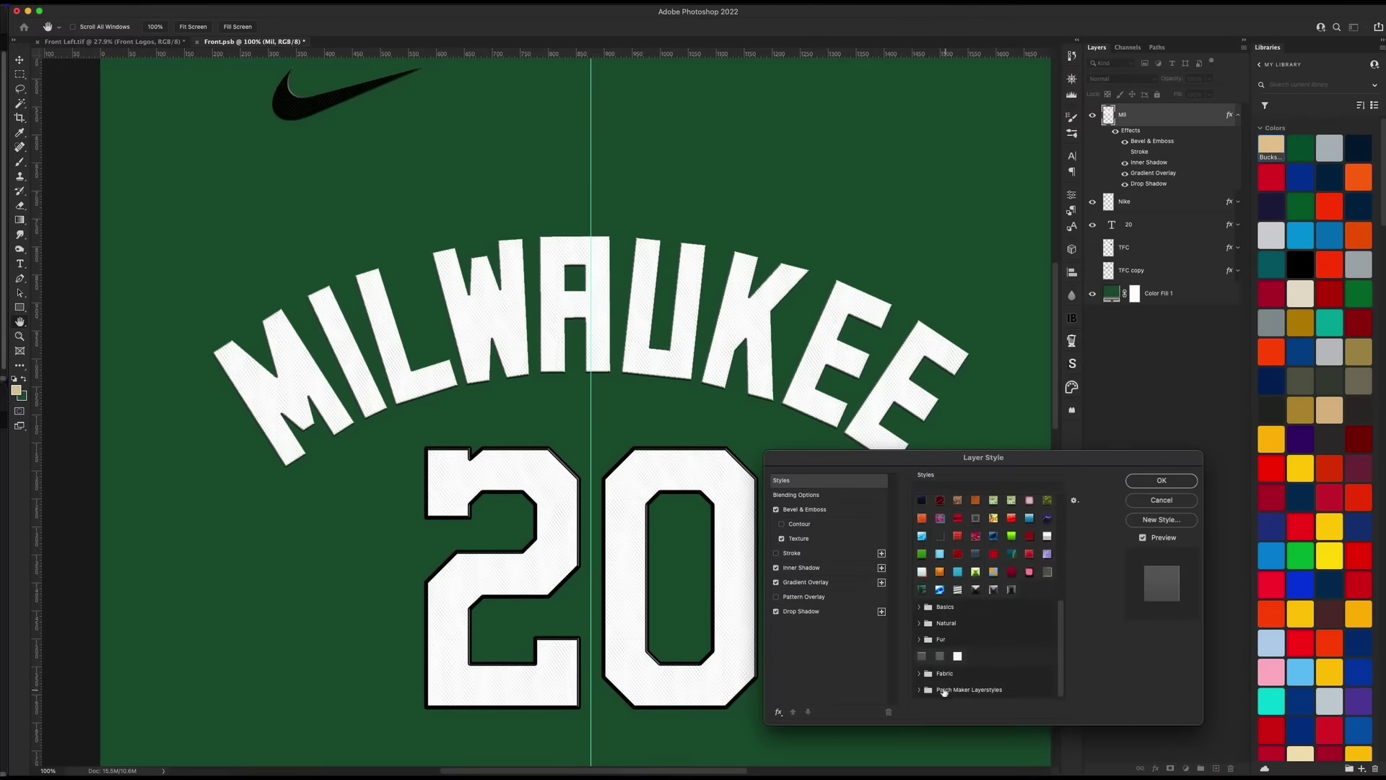
left_click(919, 689)
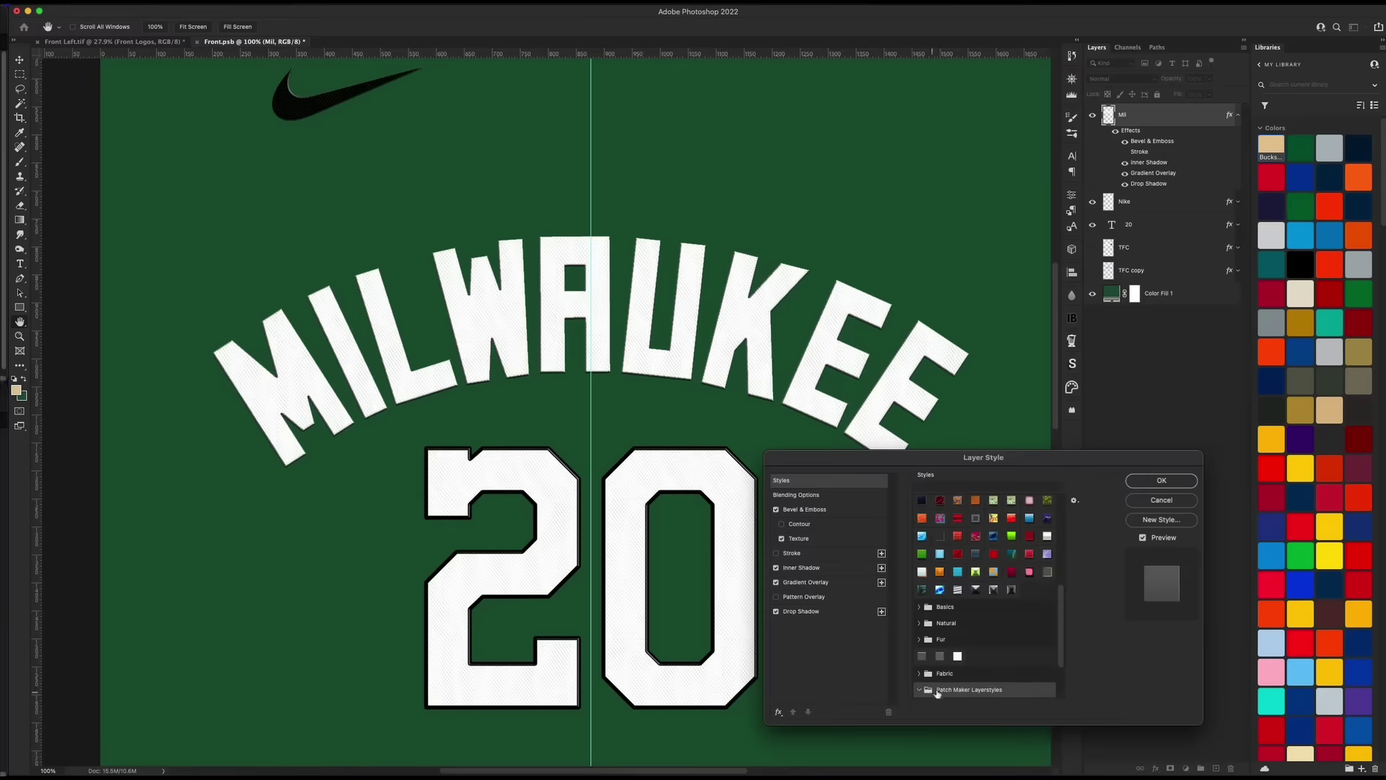
scroll(1054, 681, "down", 3)
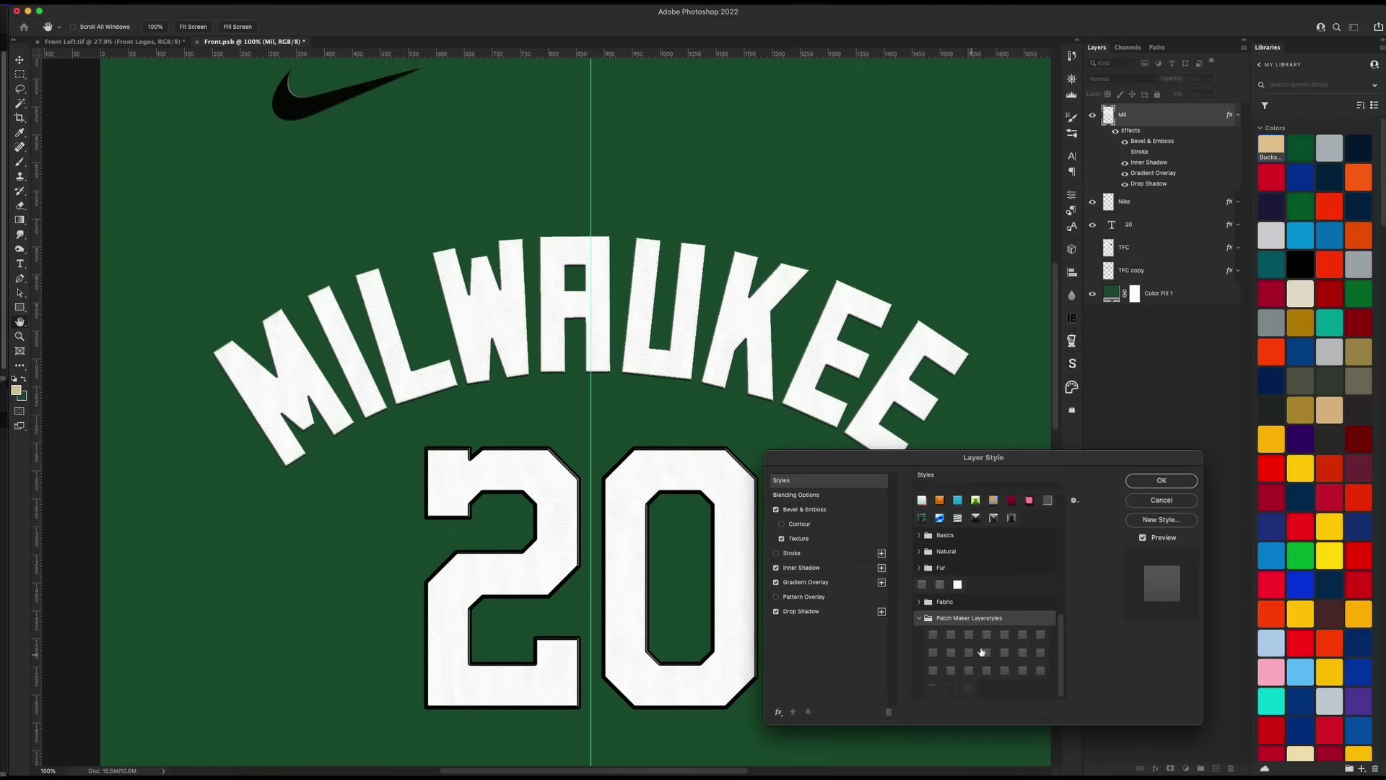
left_click(1176, 500)
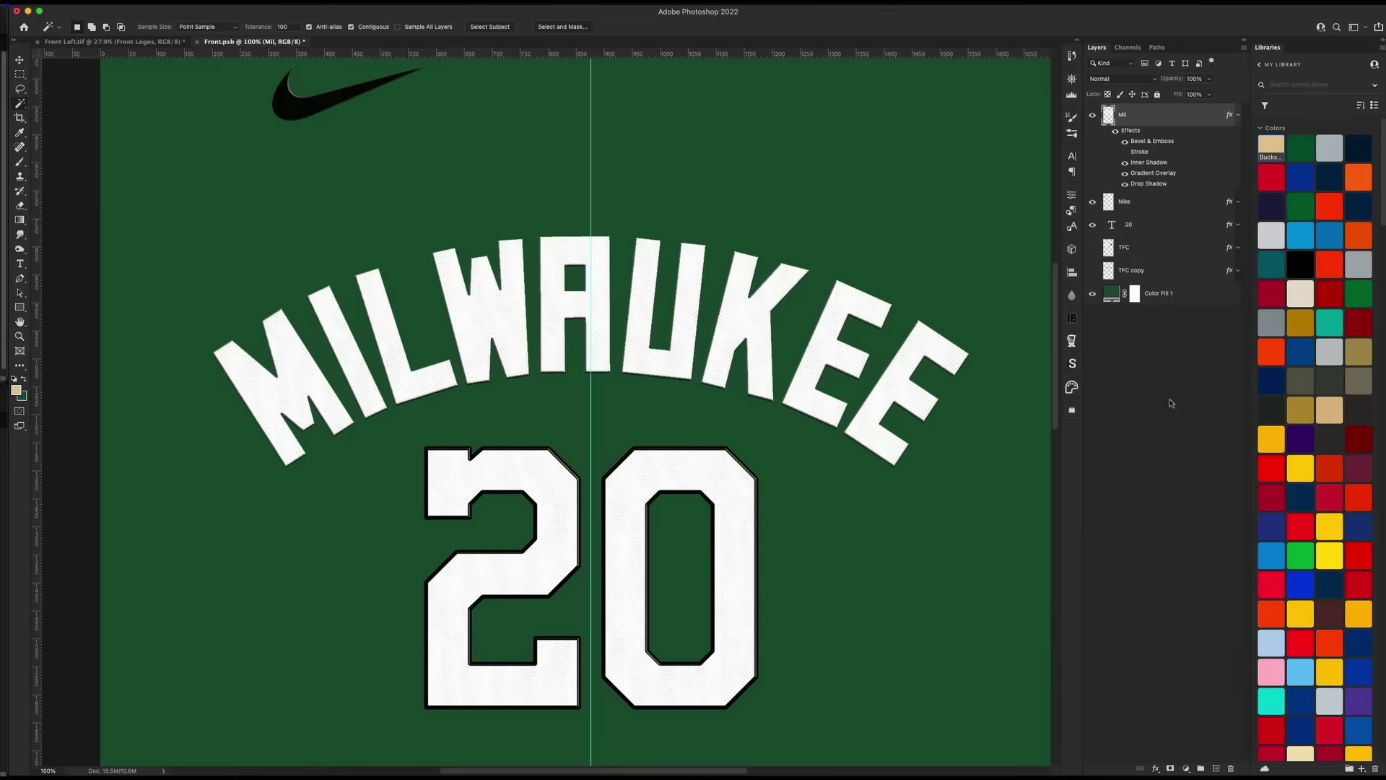
Duplicate the Mil layer, clear the copy's layer style and set its fill to 0%
key("super")
key("super+j")
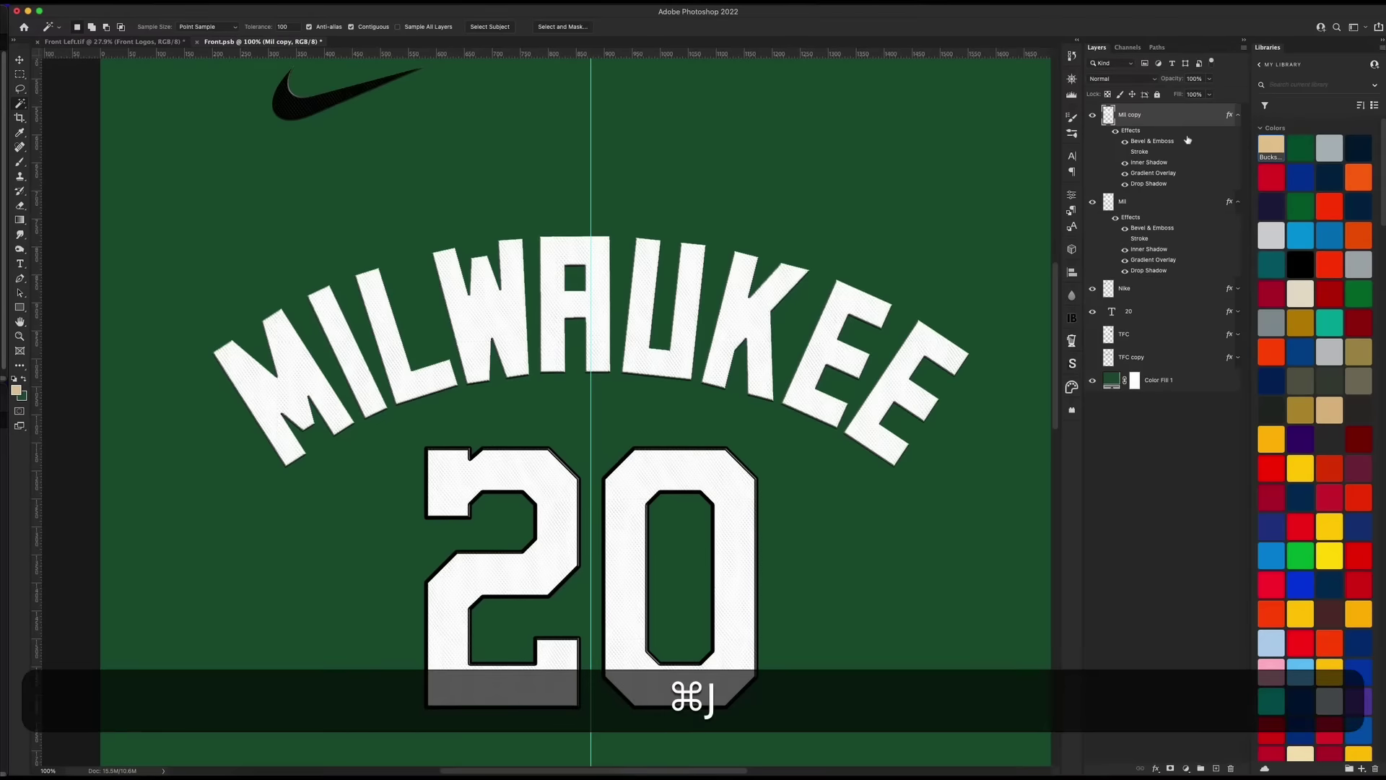
left_click(1237, 202)
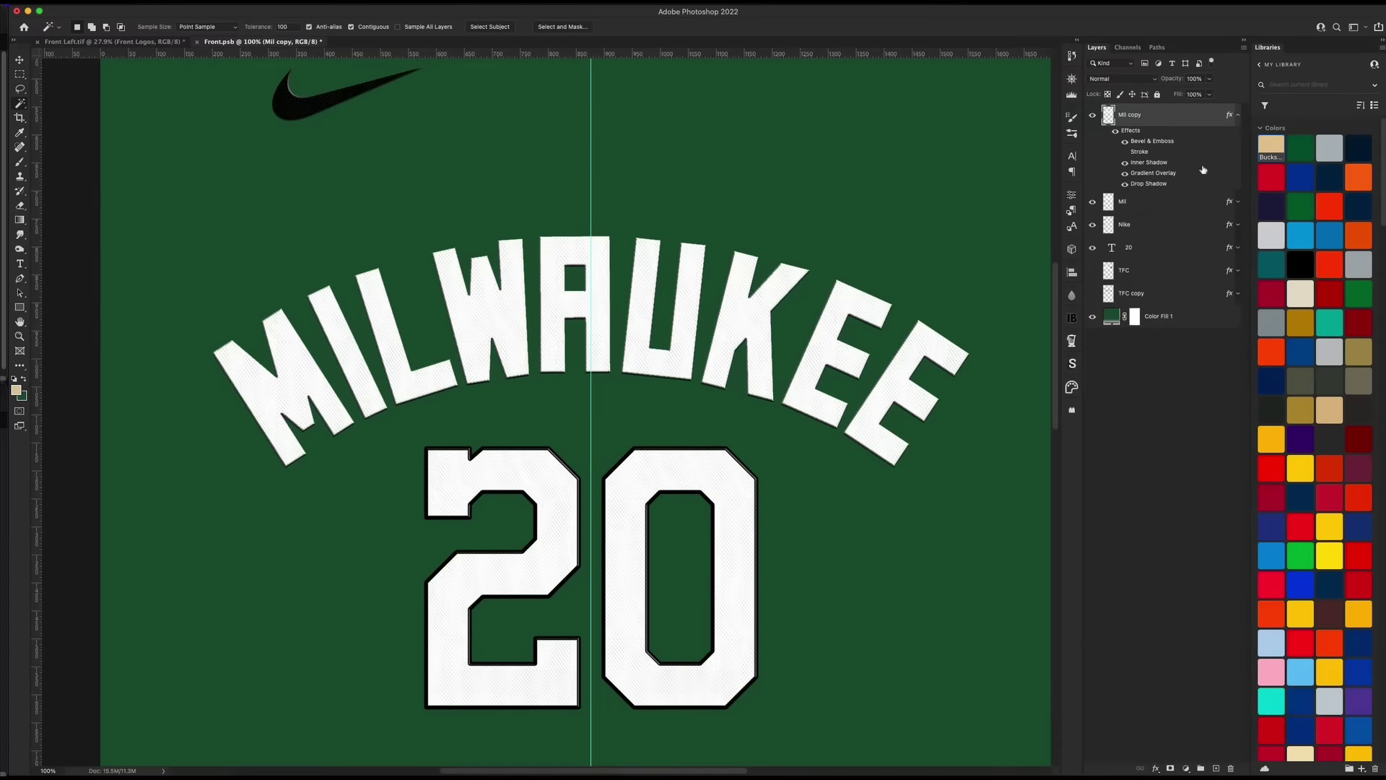
left_click(1160, 120, "ctrl")
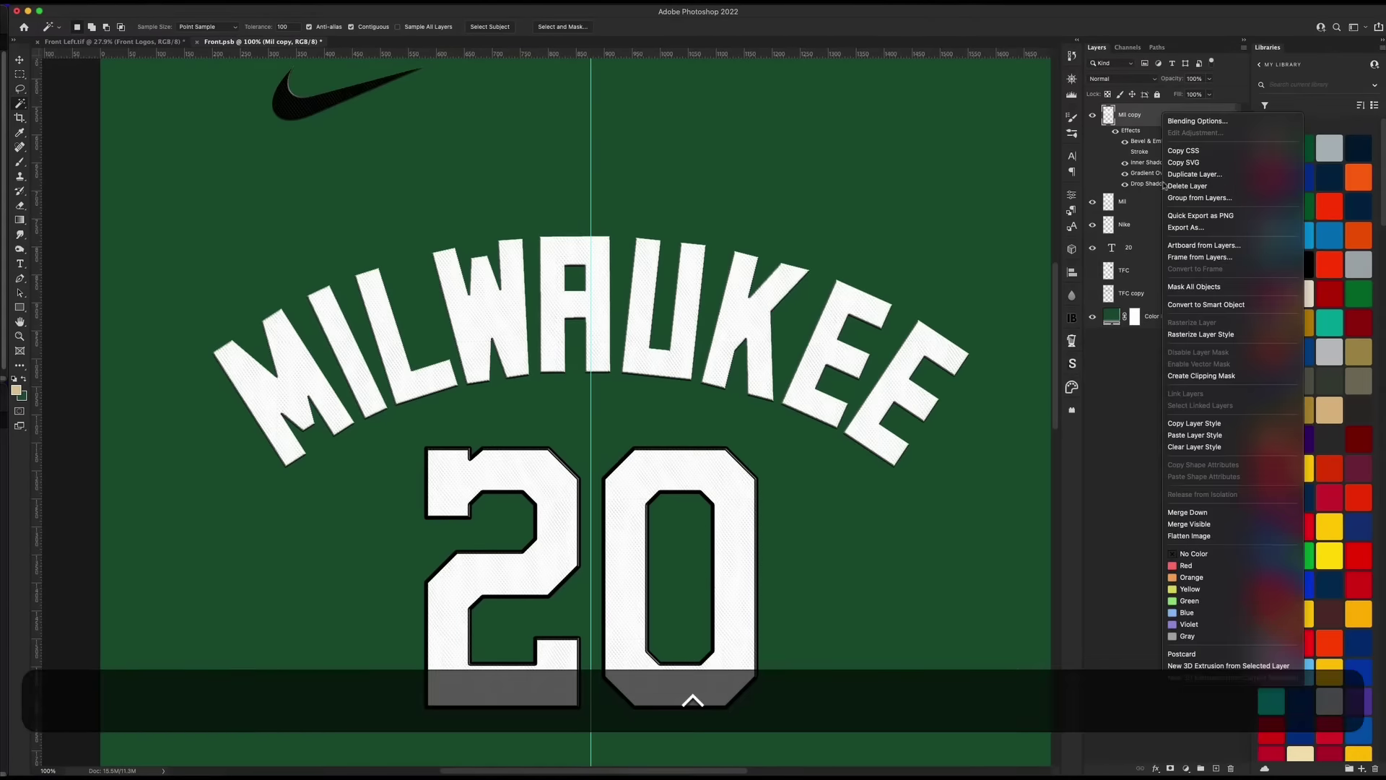
left_click(1186, 447)
left_click_drag(1177, 95, 1033, 111)
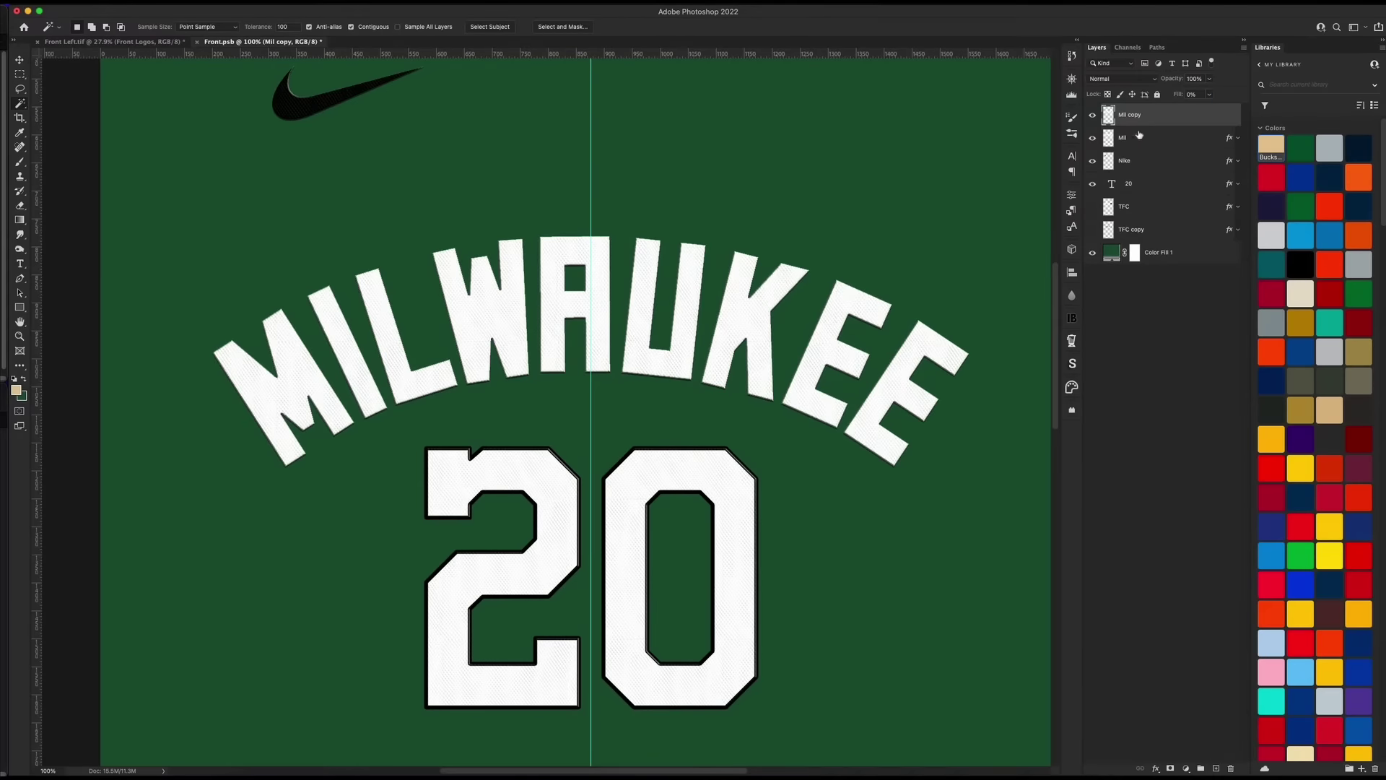
Add an inside stroke in tan #e1c799 to the Mil copy layer
double_click(1165, 120)
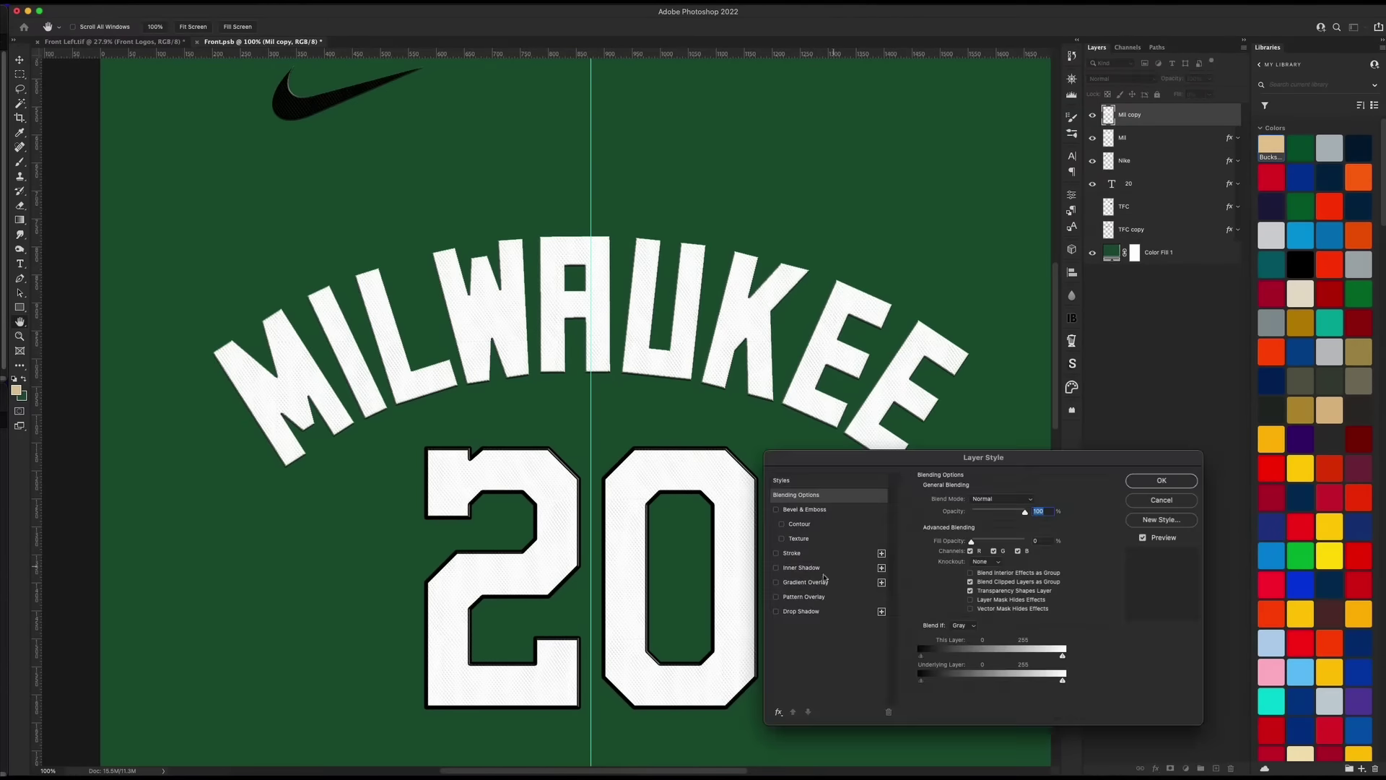
left_click(809, 555)
left_click(943, 582)
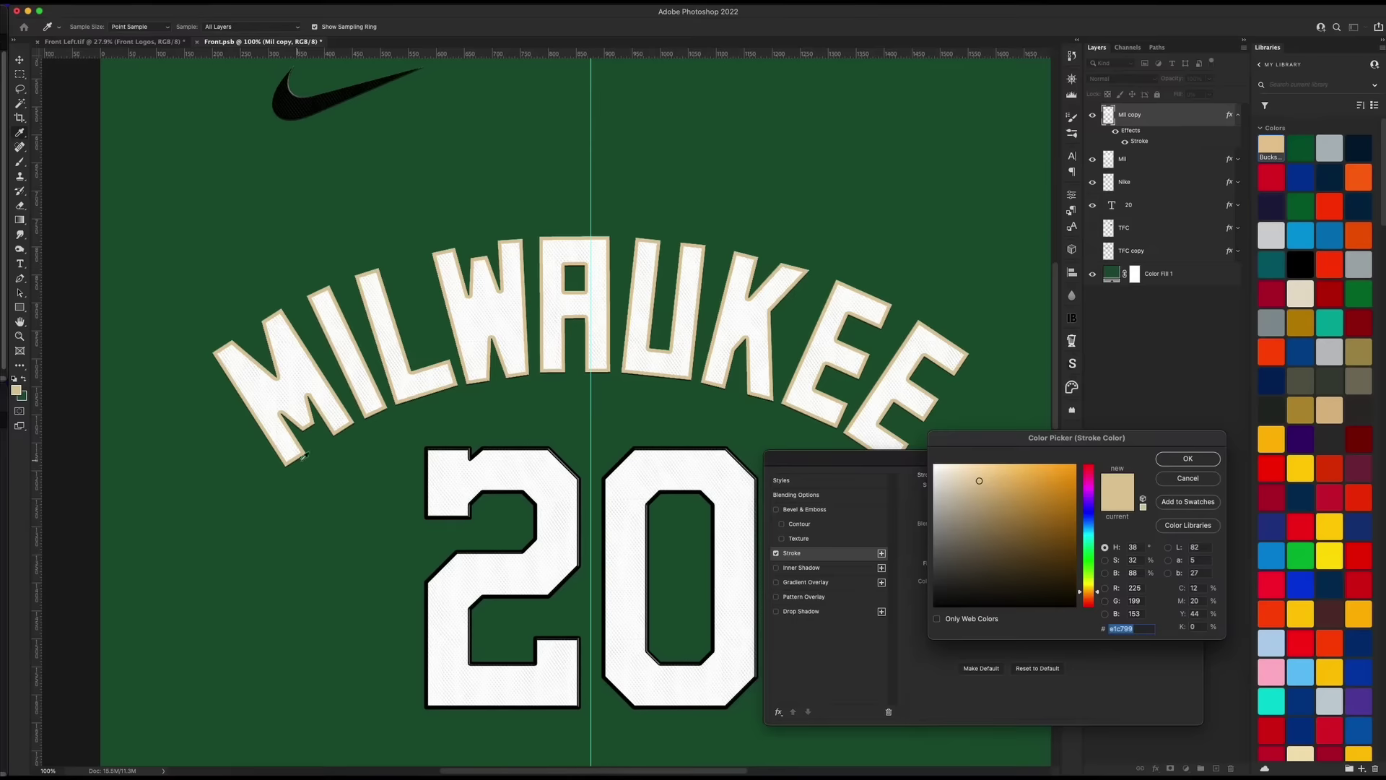
left_click(1172, 463)
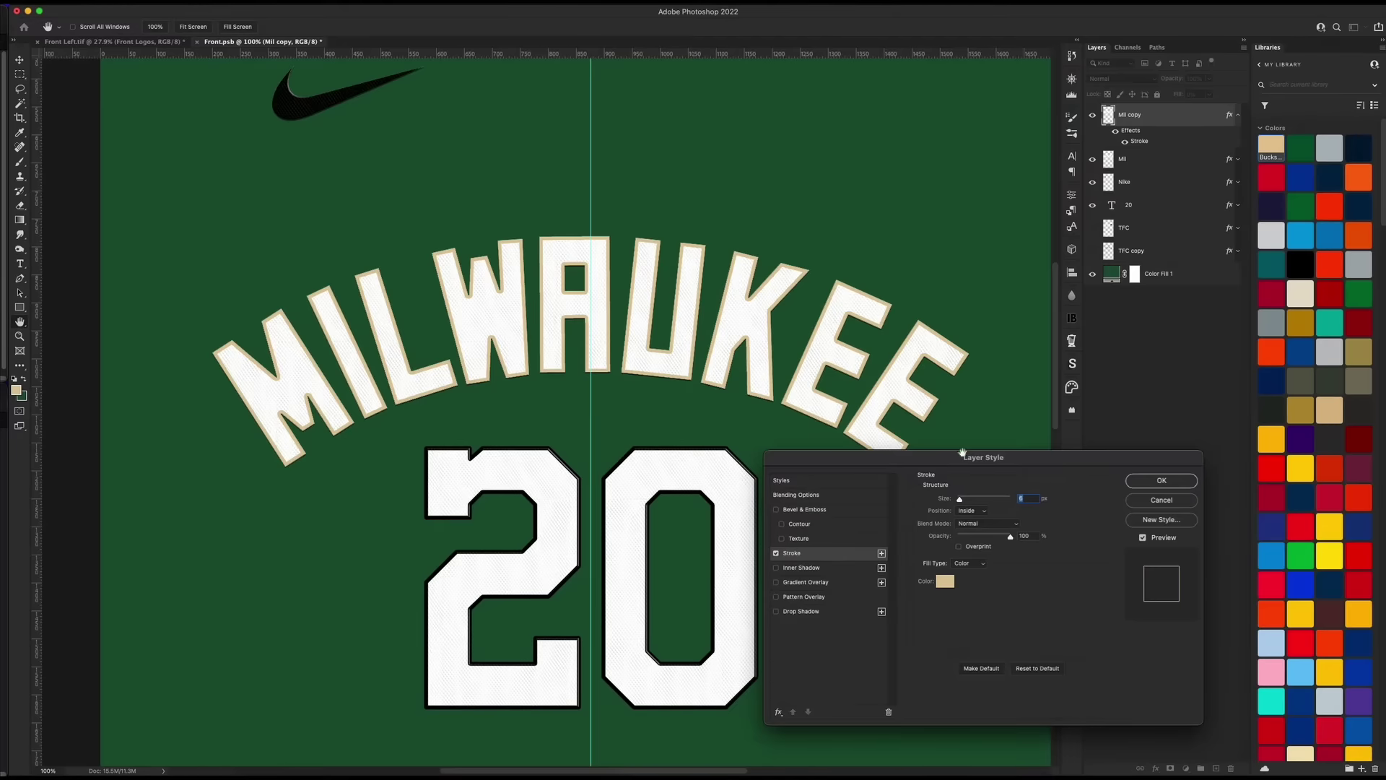
left_click(1182, 482)
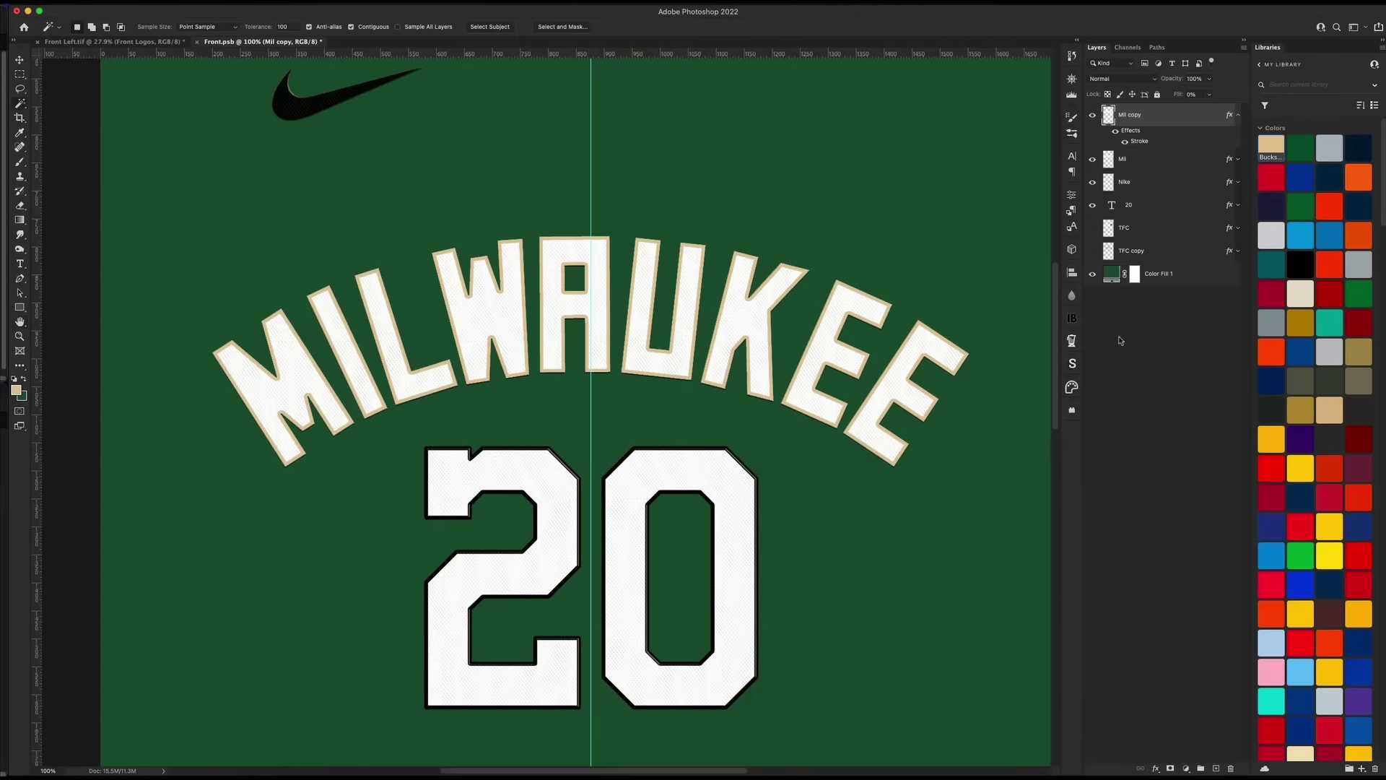
Rasterize the Mil copy layer's stroke style and paste the copied TFC layer style onto it
right_click(1151, 118)
left_click(1187, 339)
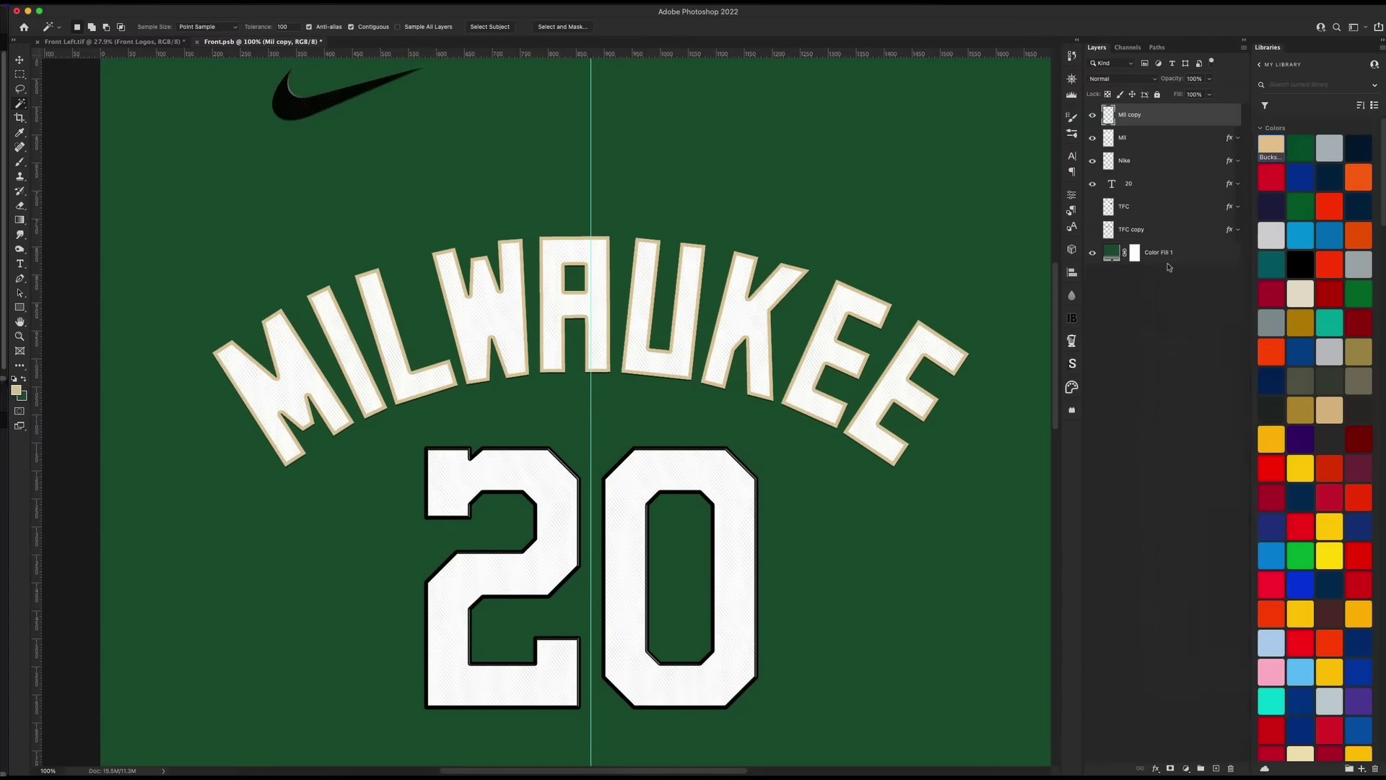
right_click(1146, 118)
left_click(1195, 430)
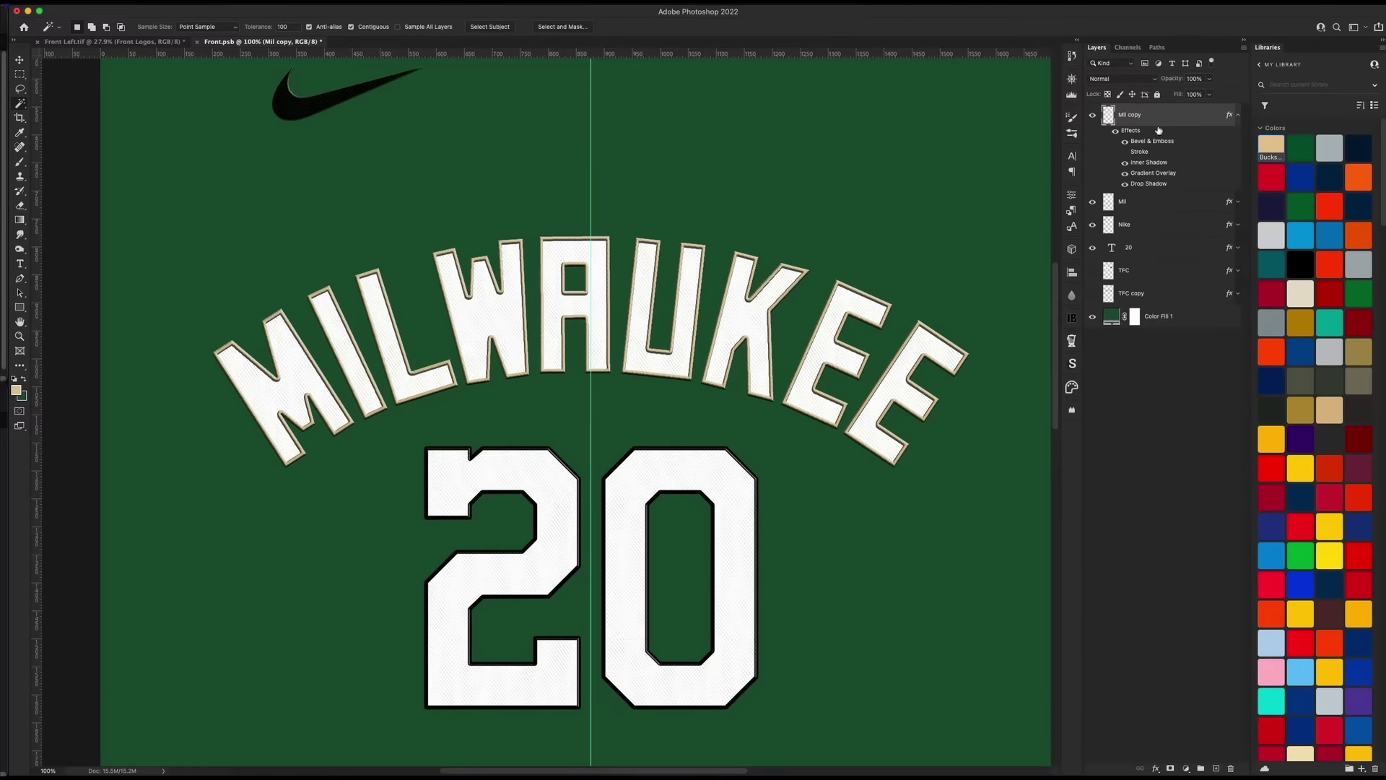
On Mil copy, set the bevel's highlight opacity to 23%, lower its shadow opacity, and turn off the inner shadow
double_click(1157, 121)
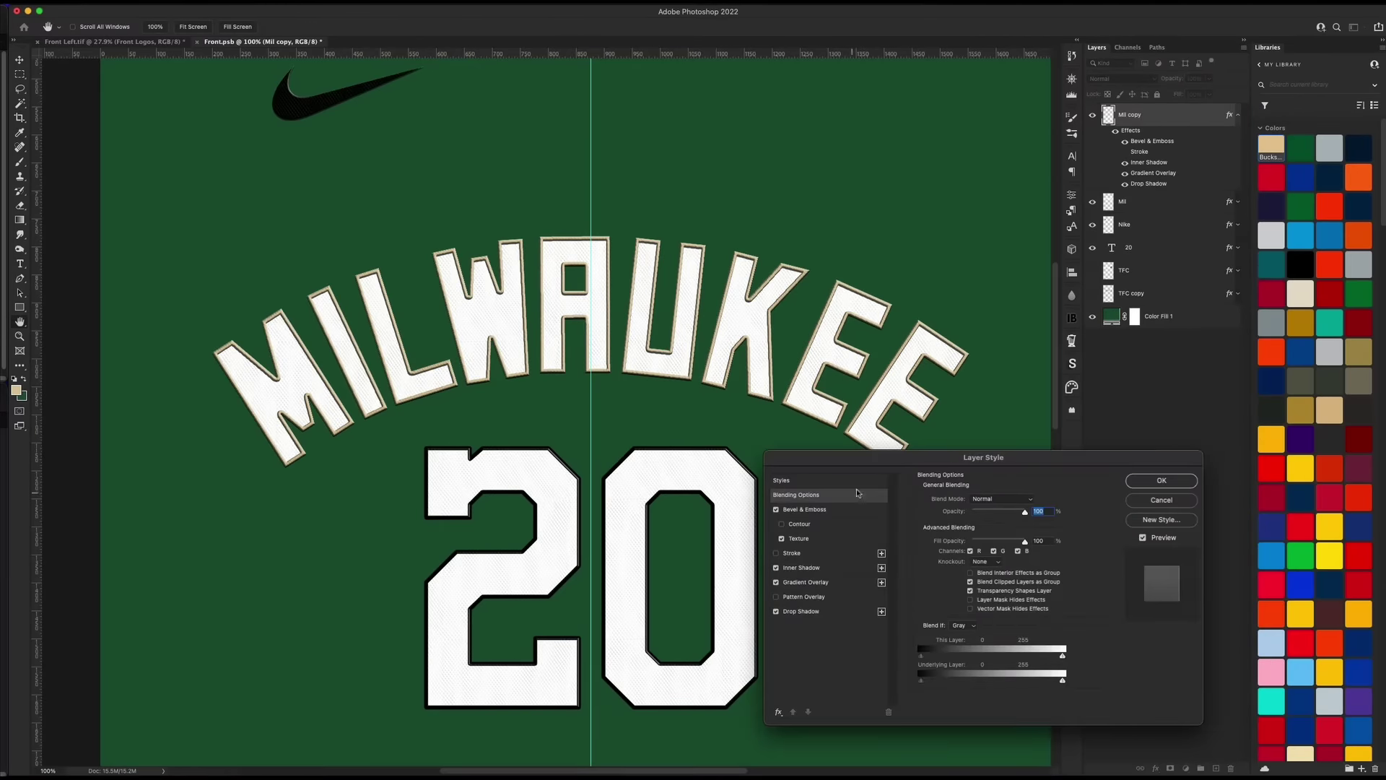
left_click(841, 510)
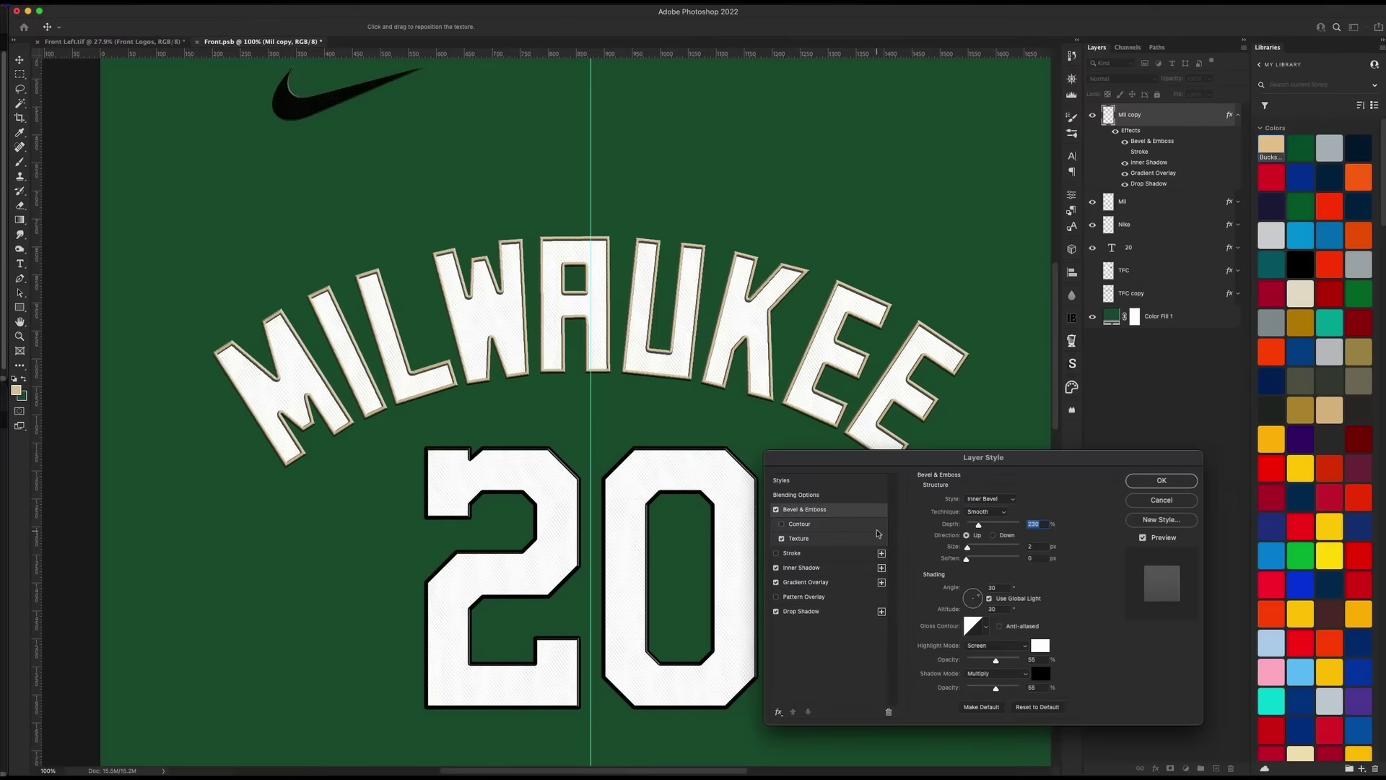
left_click(979, 659)
left_click(975, 685)
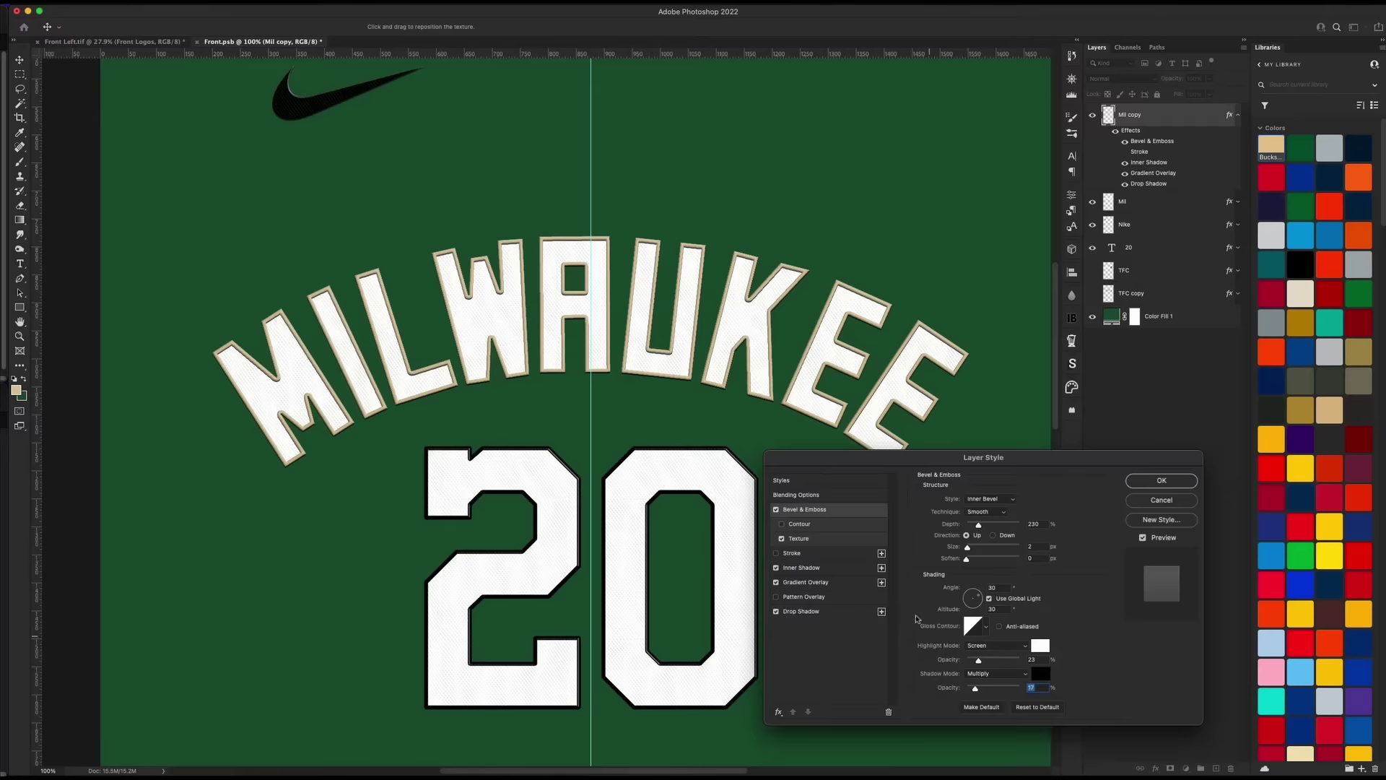
left_click(776, 568)
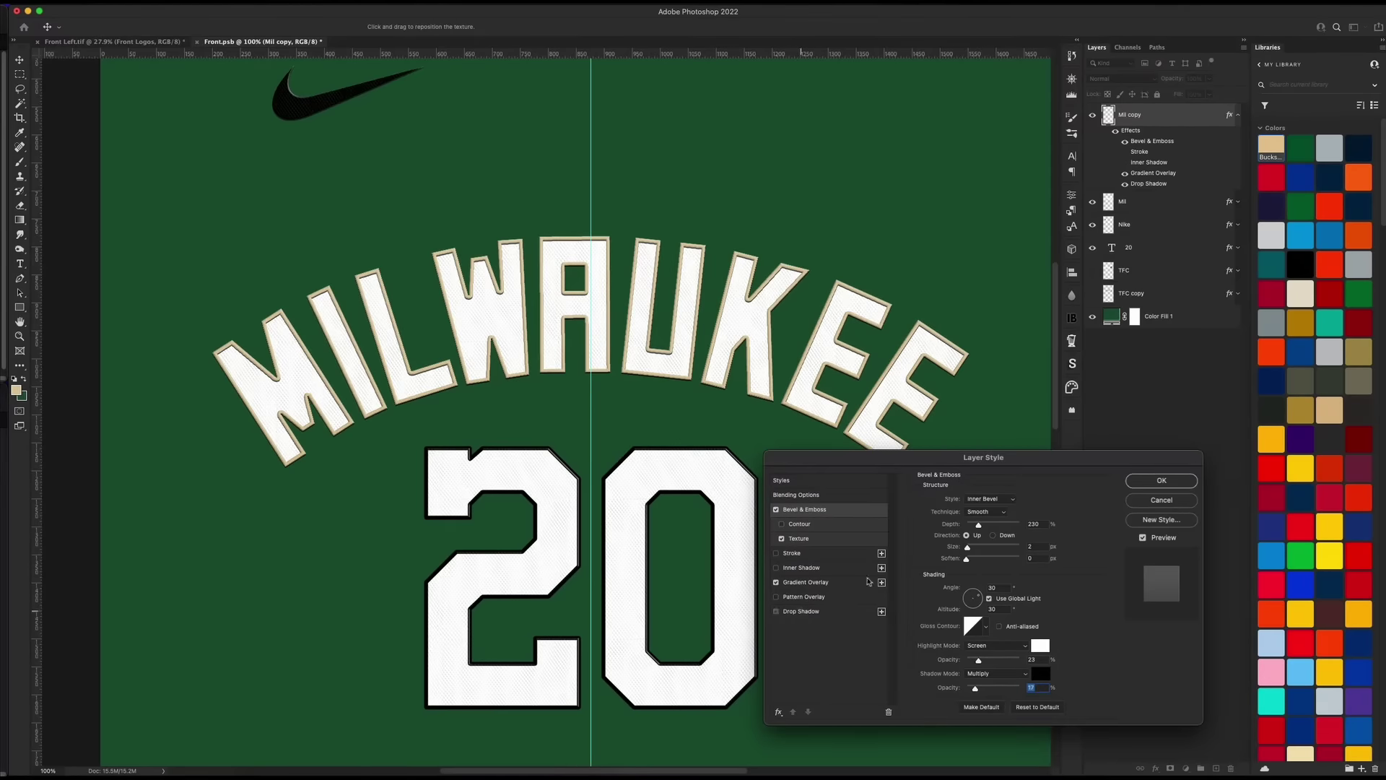
left_click(801, 612)
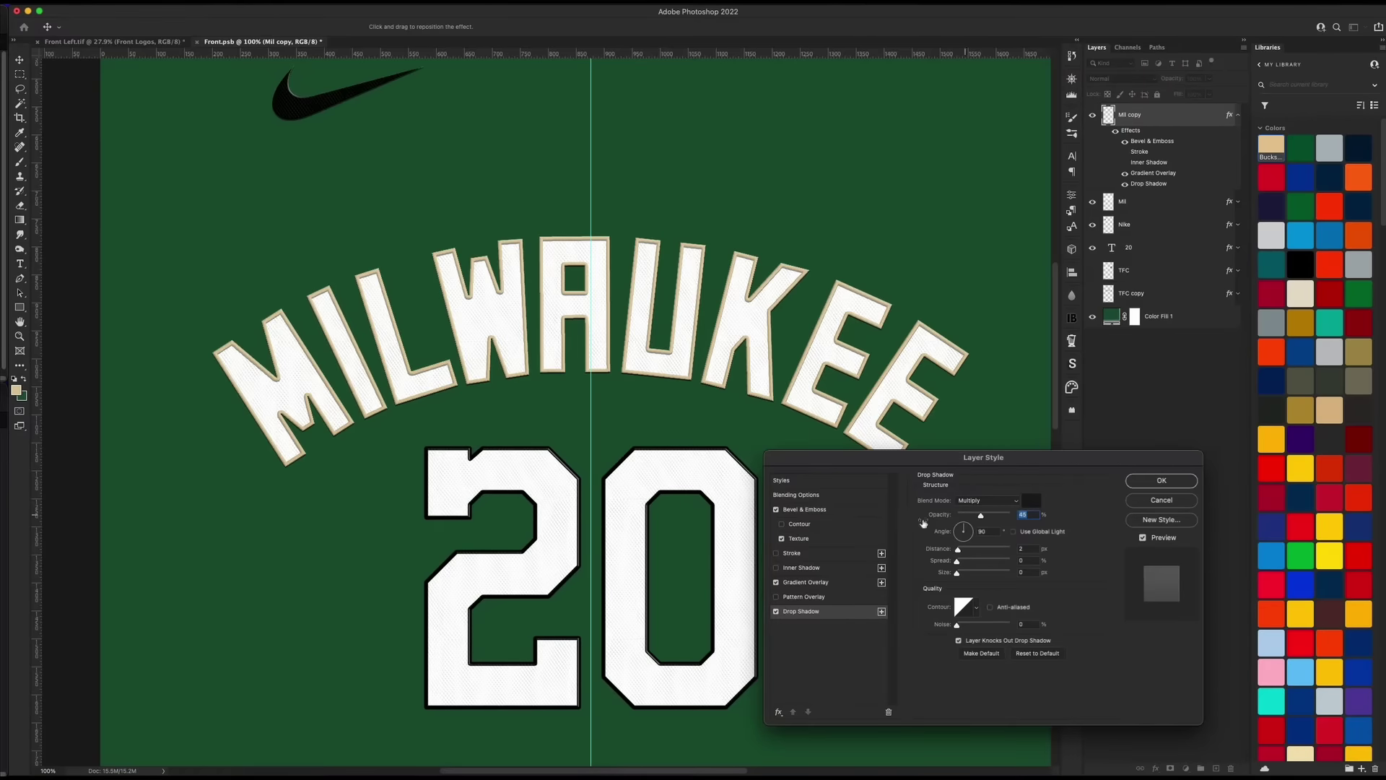
Give the Mil copy bevel texture the plain light gray pattern and adjust the texture's scale and depth
left_click(798, 539)
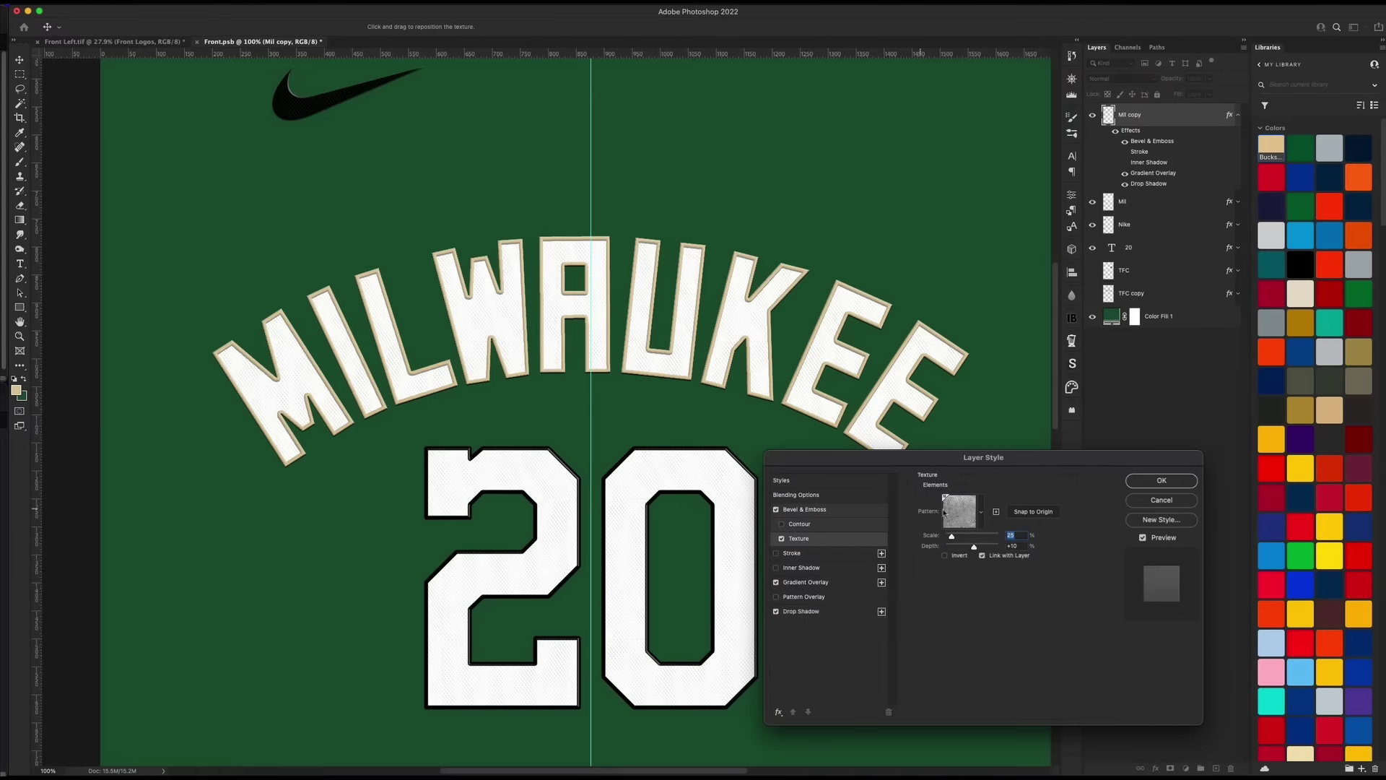
left_click(980, 511)
left_click(957, 624)
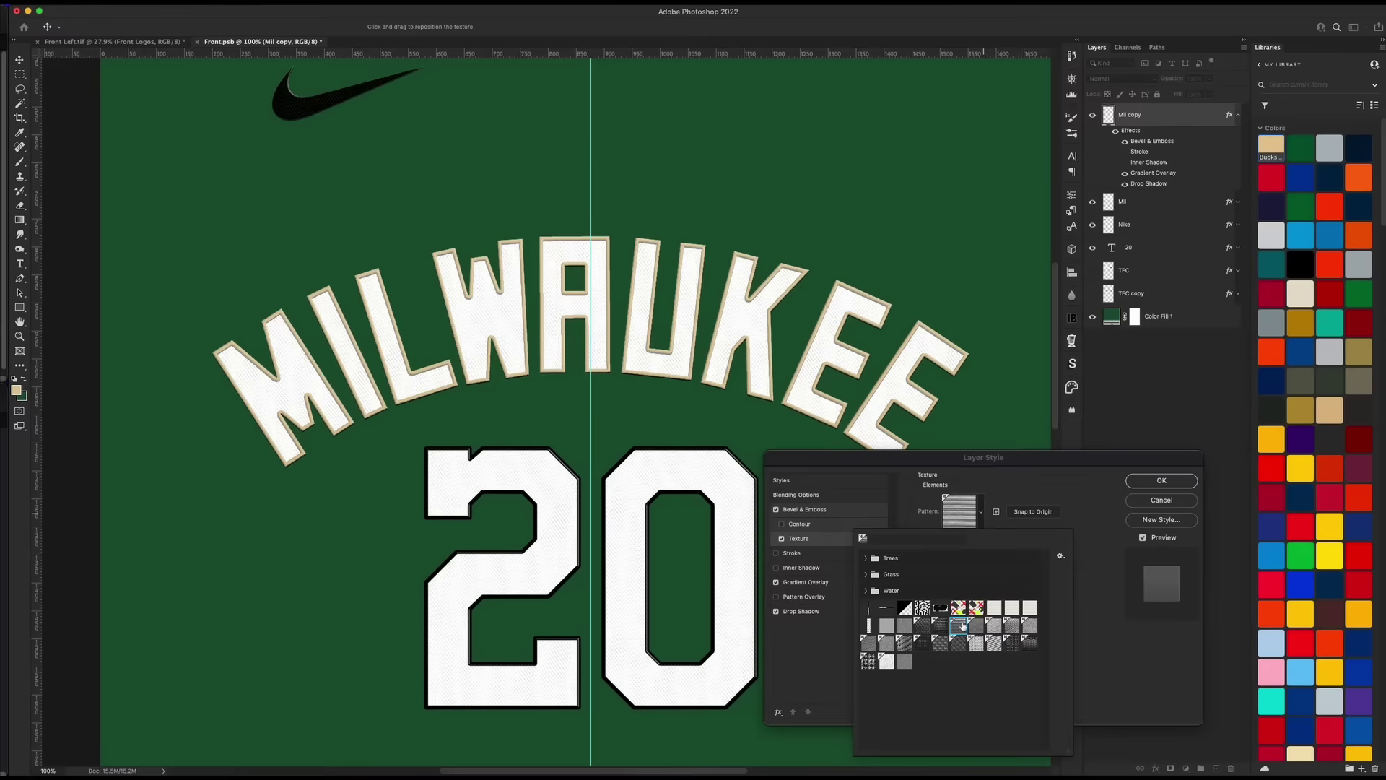
left_click(886, 624)
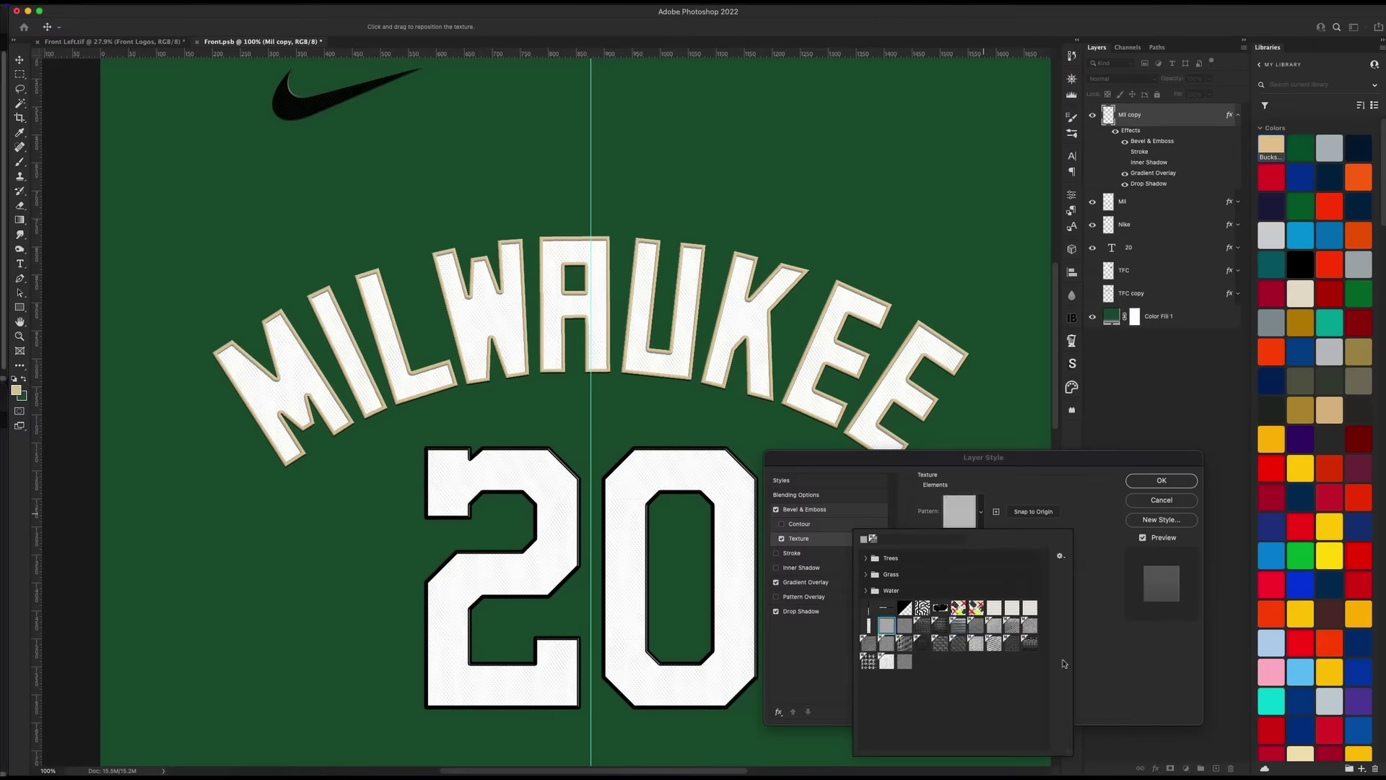
left_click(1074, 482)
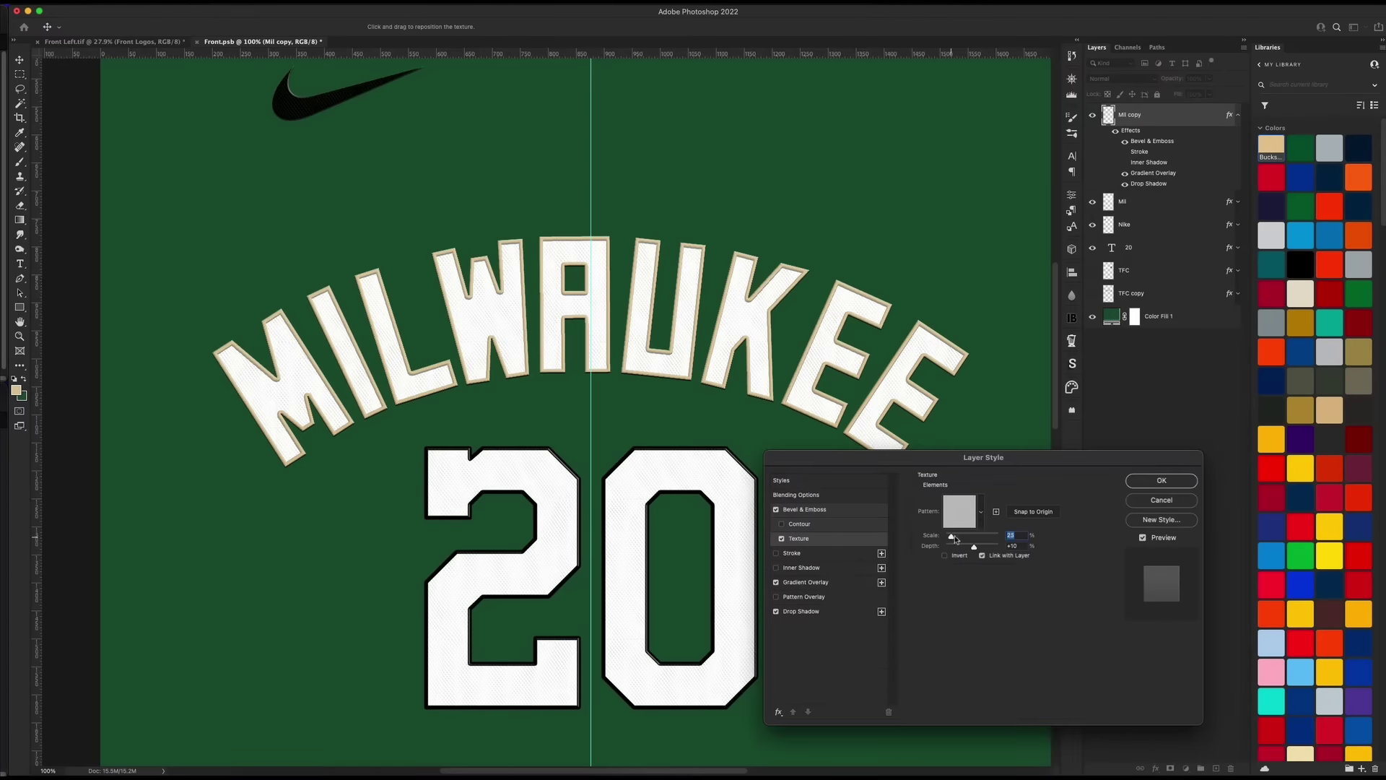
left_click_drag(954, 538, 988, 550)
left_click_drag(987, 549, 988, 548)
left_click(1150, 482)
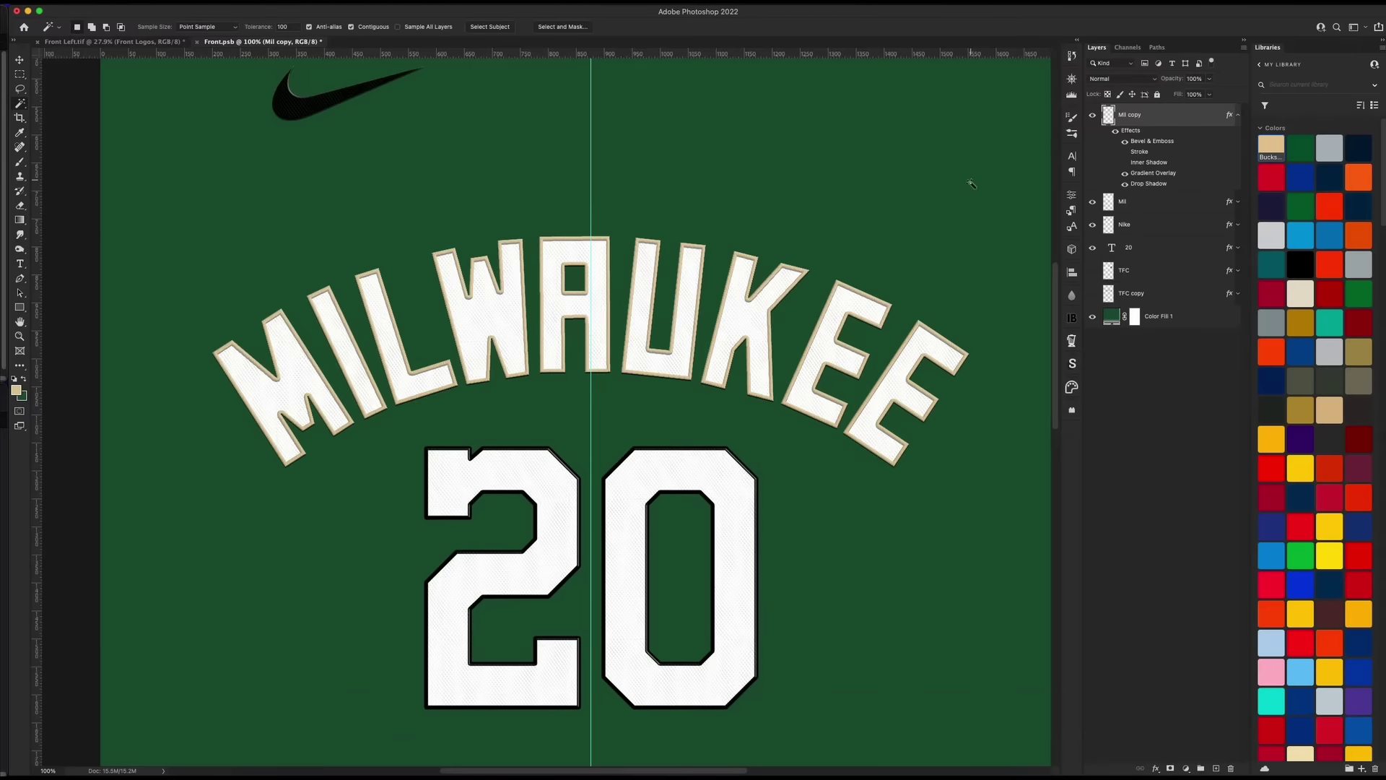
Hide the center guide and replace the number text 20 with 34
key("super")
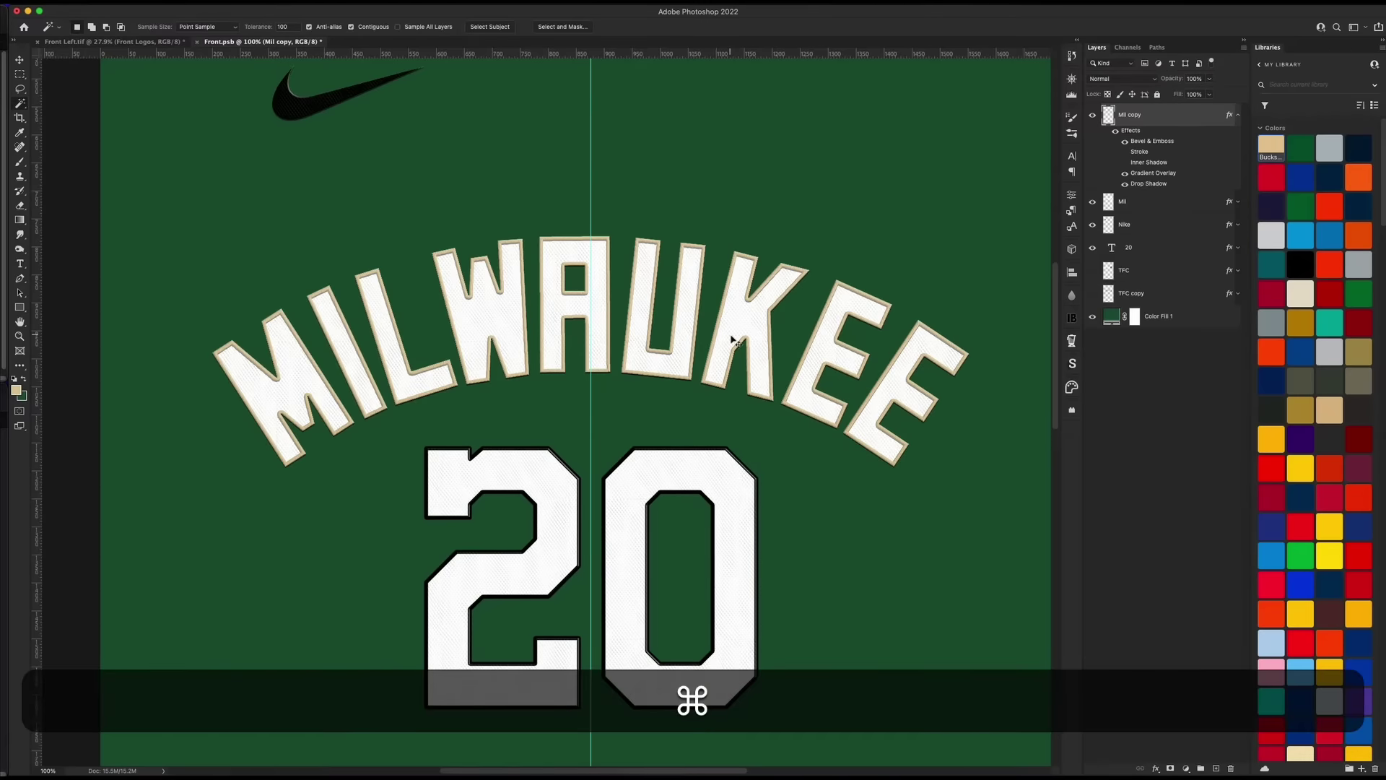
key("super+minus")
key("super+h")
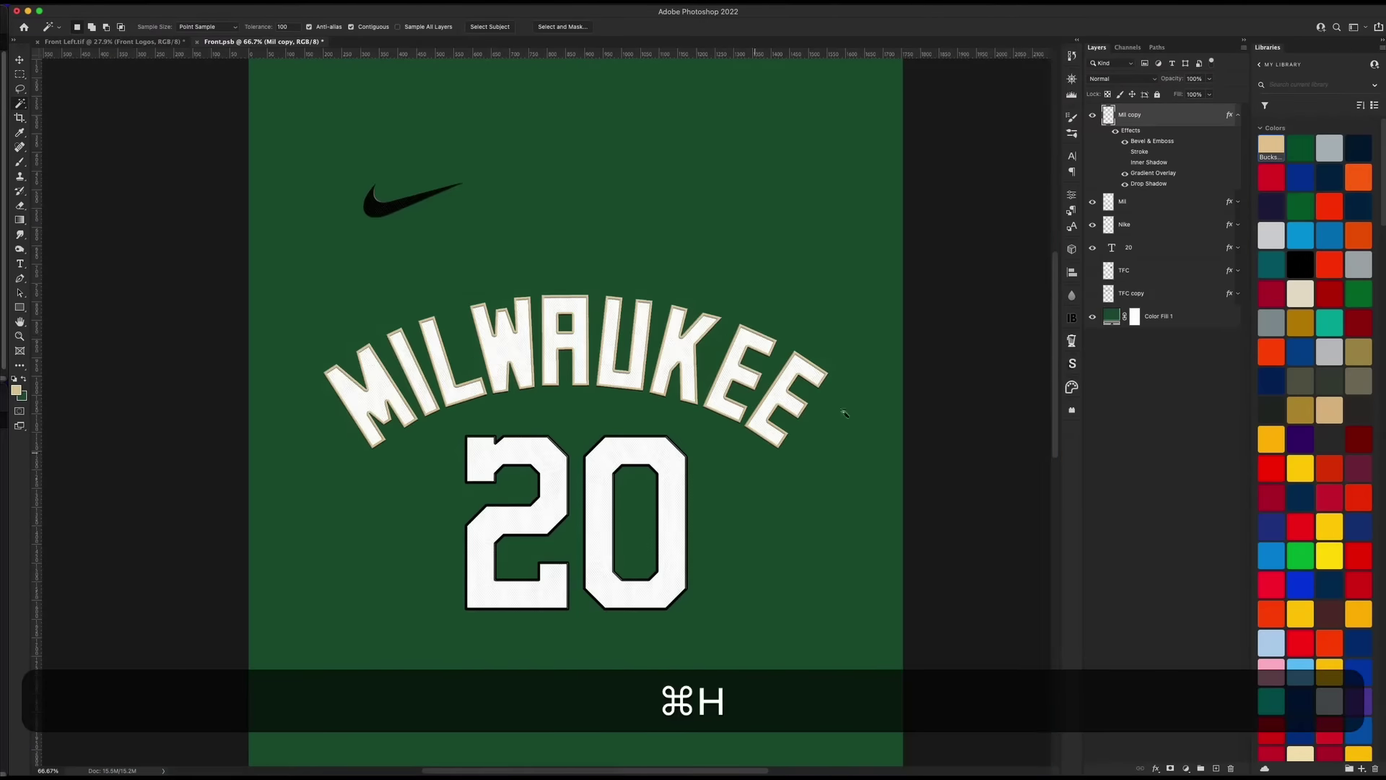
double_click(1111, 248)
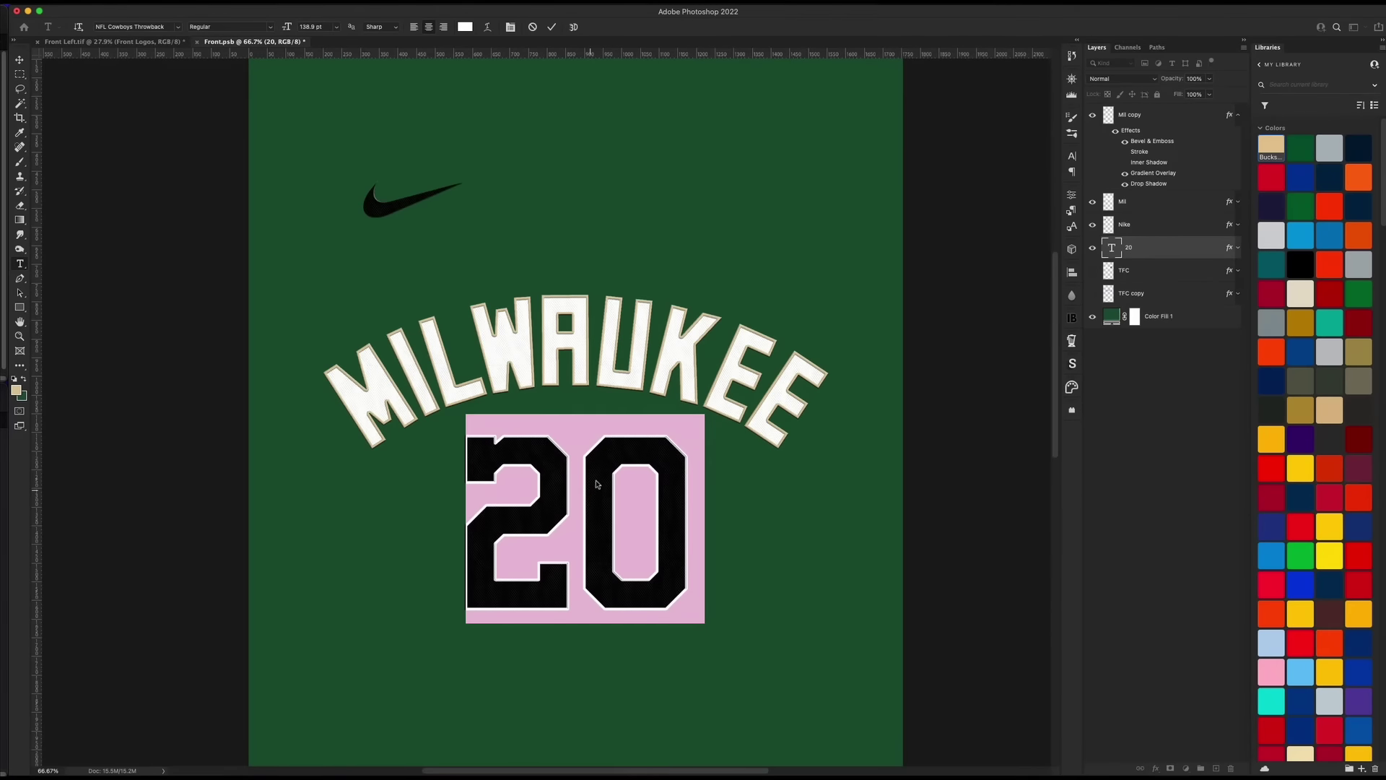
type("34")
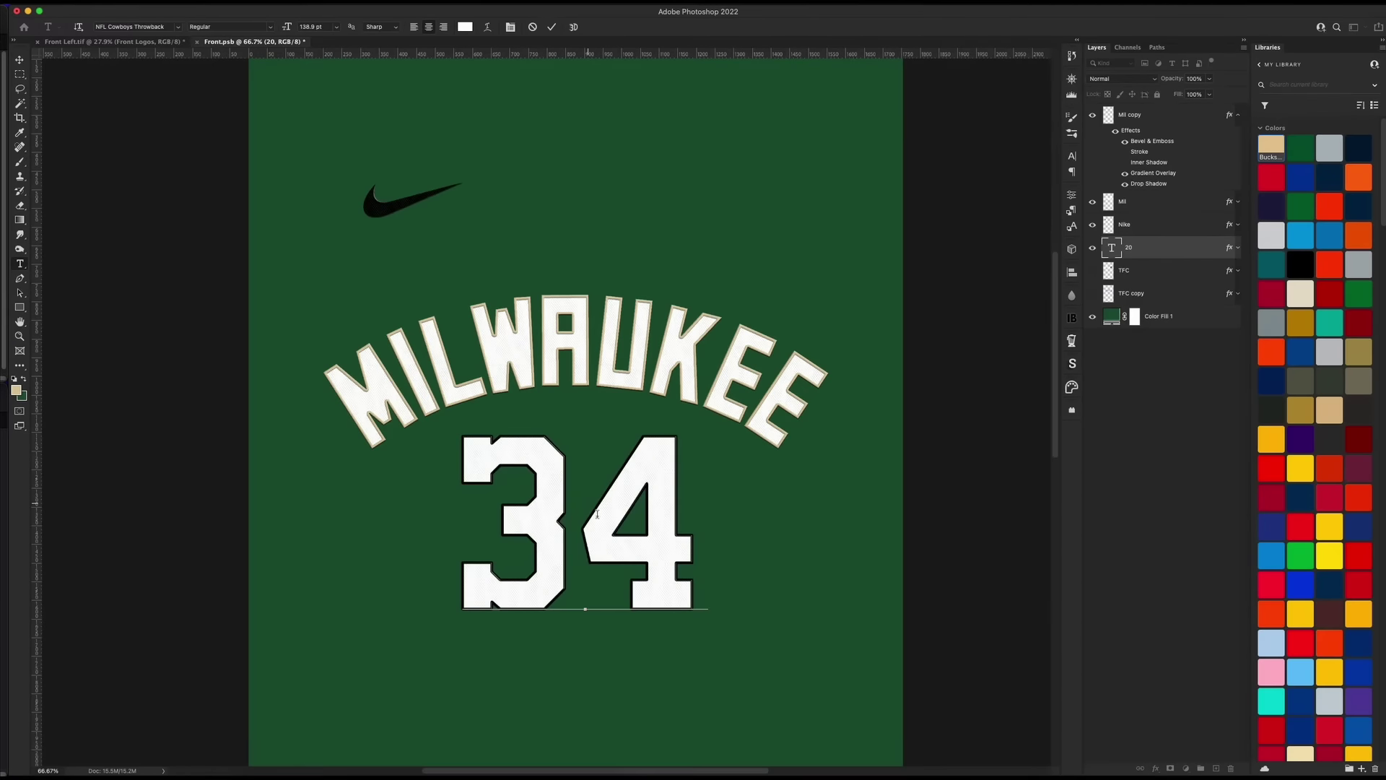
Set the font of the number 34 to NBA Milwaukee Bucks 2015 Regular
double_click(596, 511)
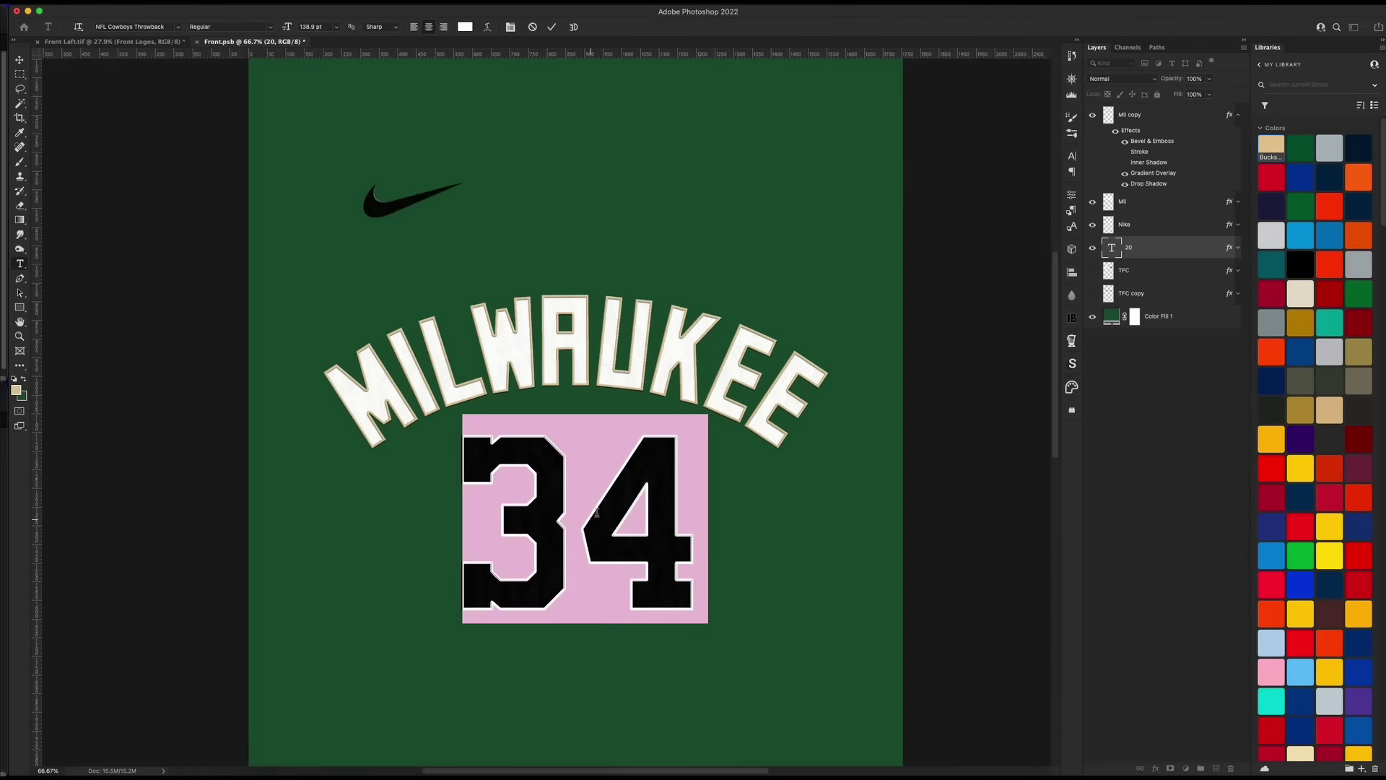
left_click(175, 27)
type("buck")
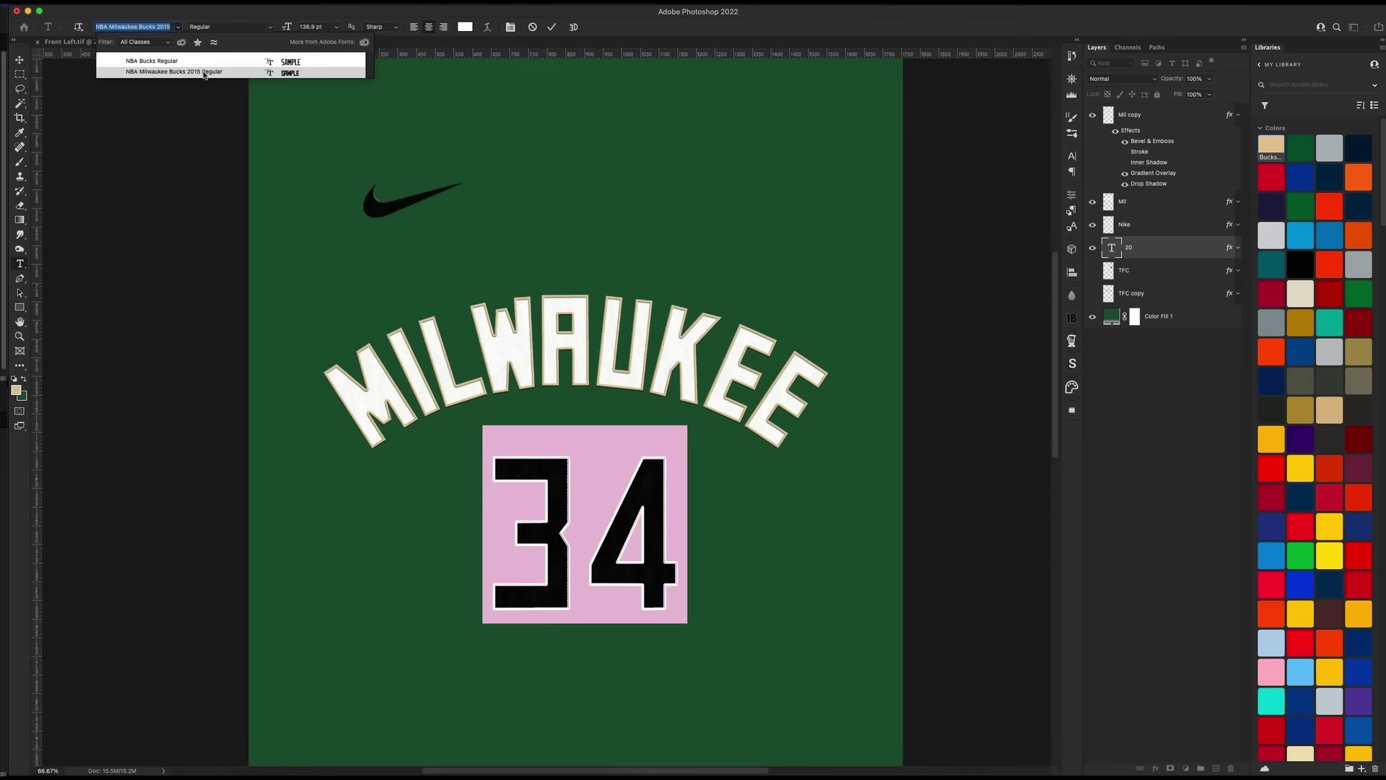
left_click(208, 73)
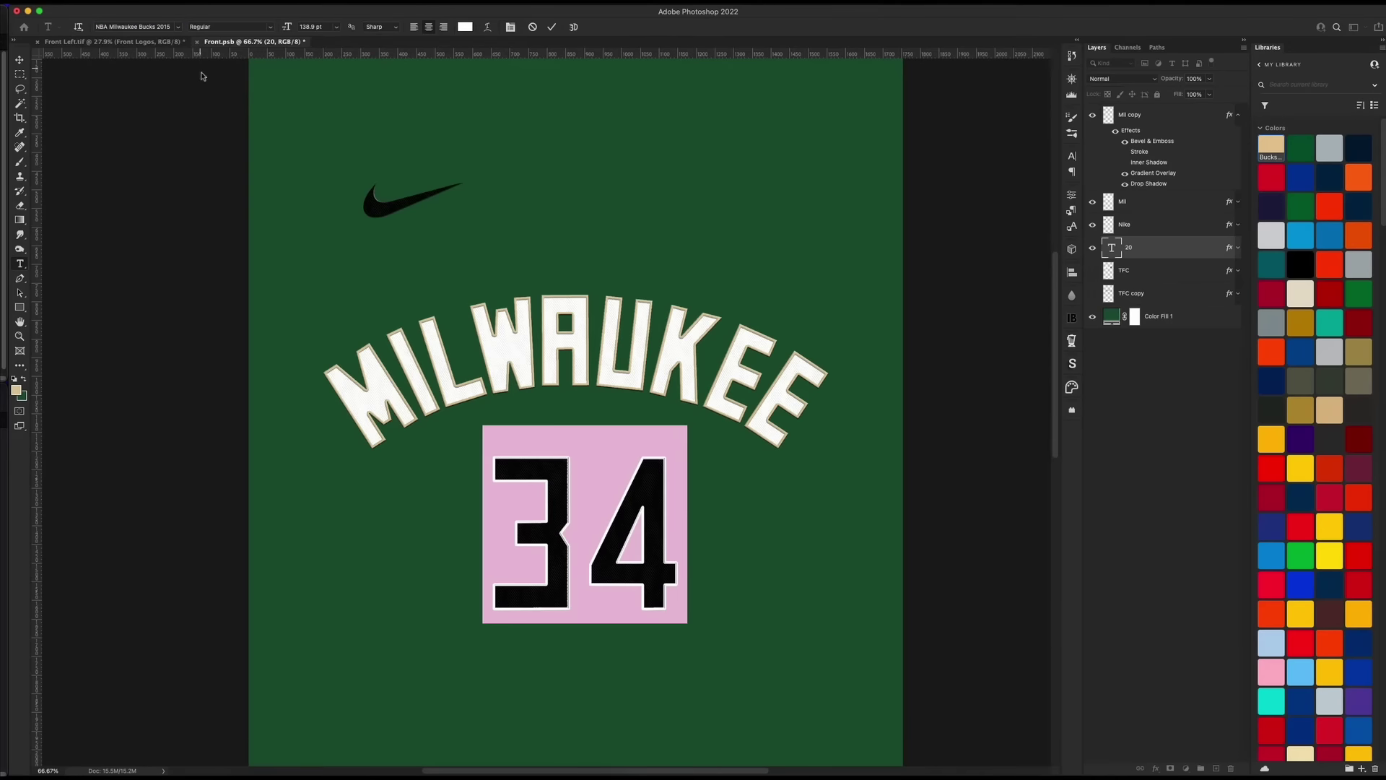
left_click(21, 63)
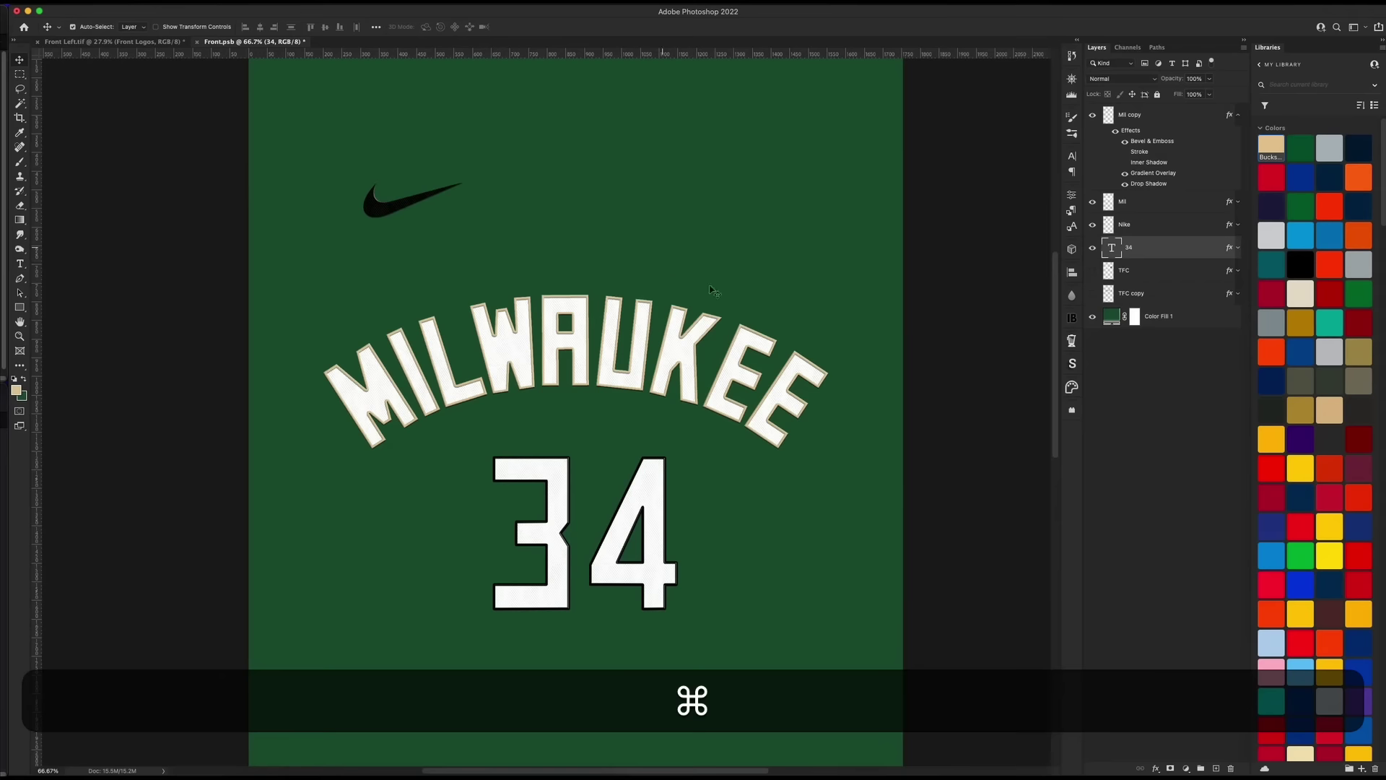
Turn off the stroke effect in the 34 text layer's style
double_click(1162, 253)
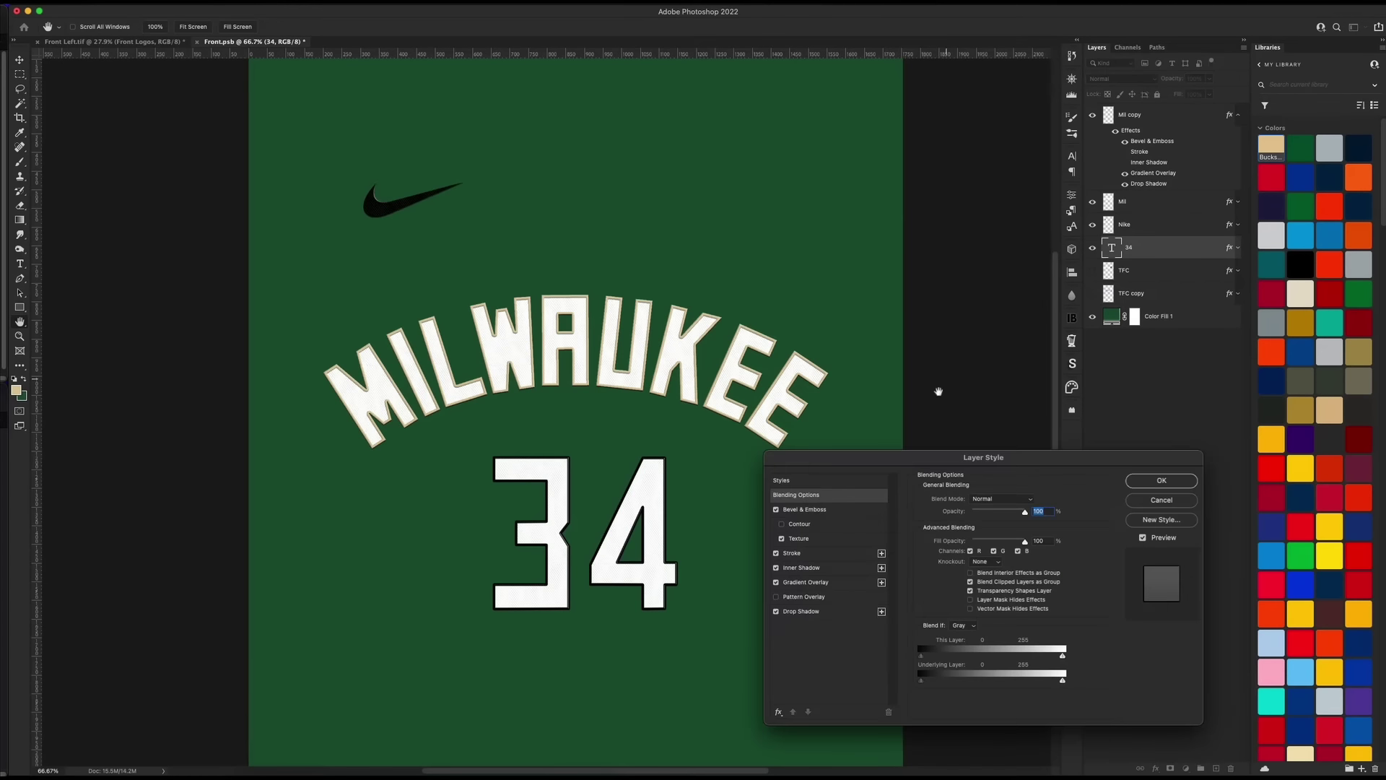
left_click(776, 552)
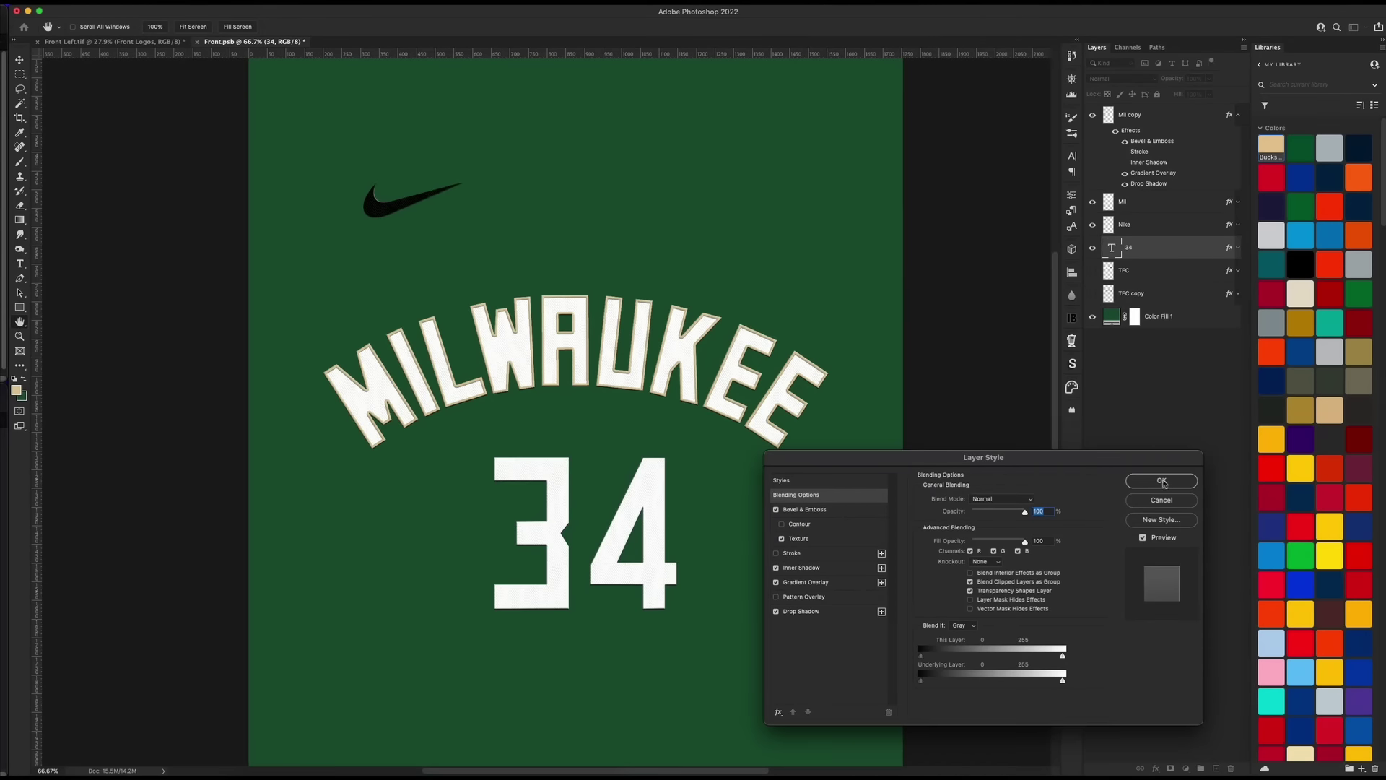
left_click(1161, 481)
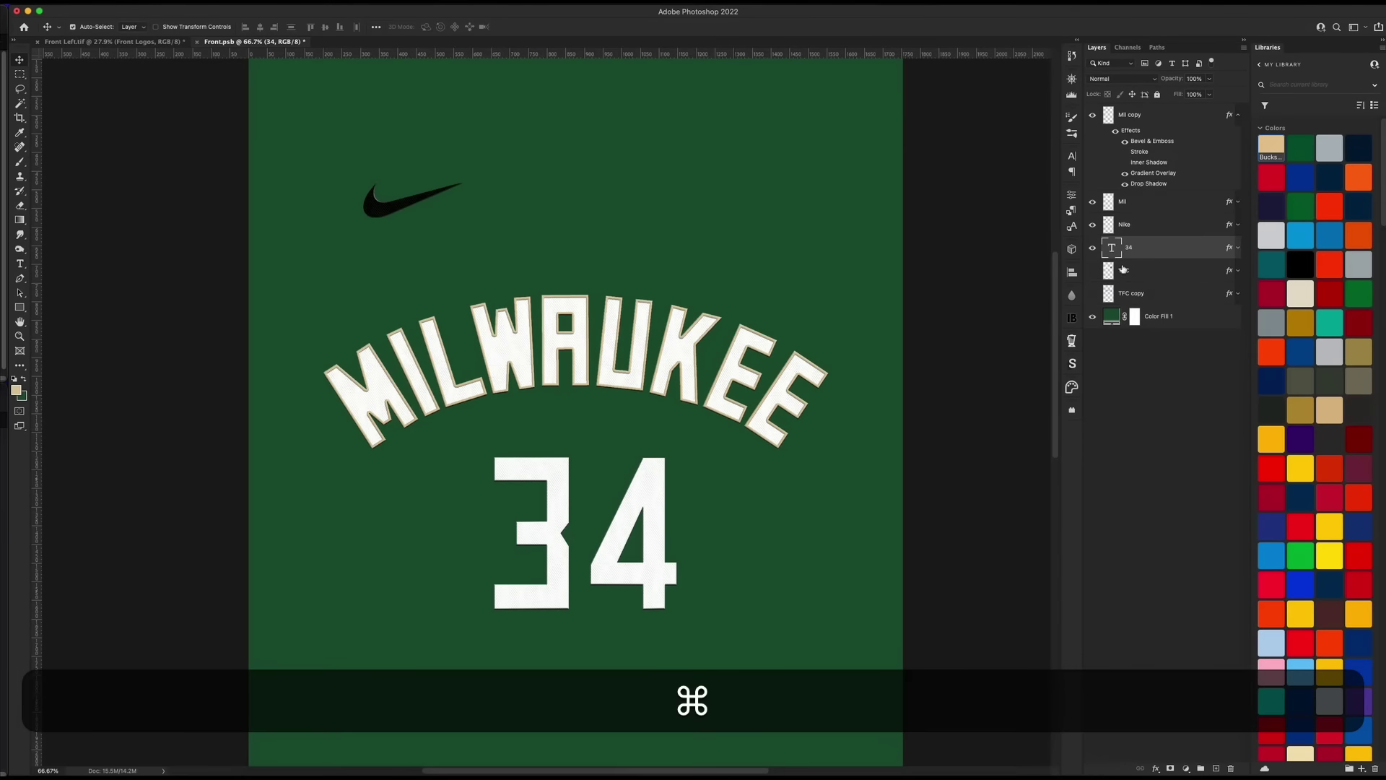
Duplicate the 34 text layer, clear the copy's layer style and set its fill to 0%
key("super+j")
right_click(1145, 247)
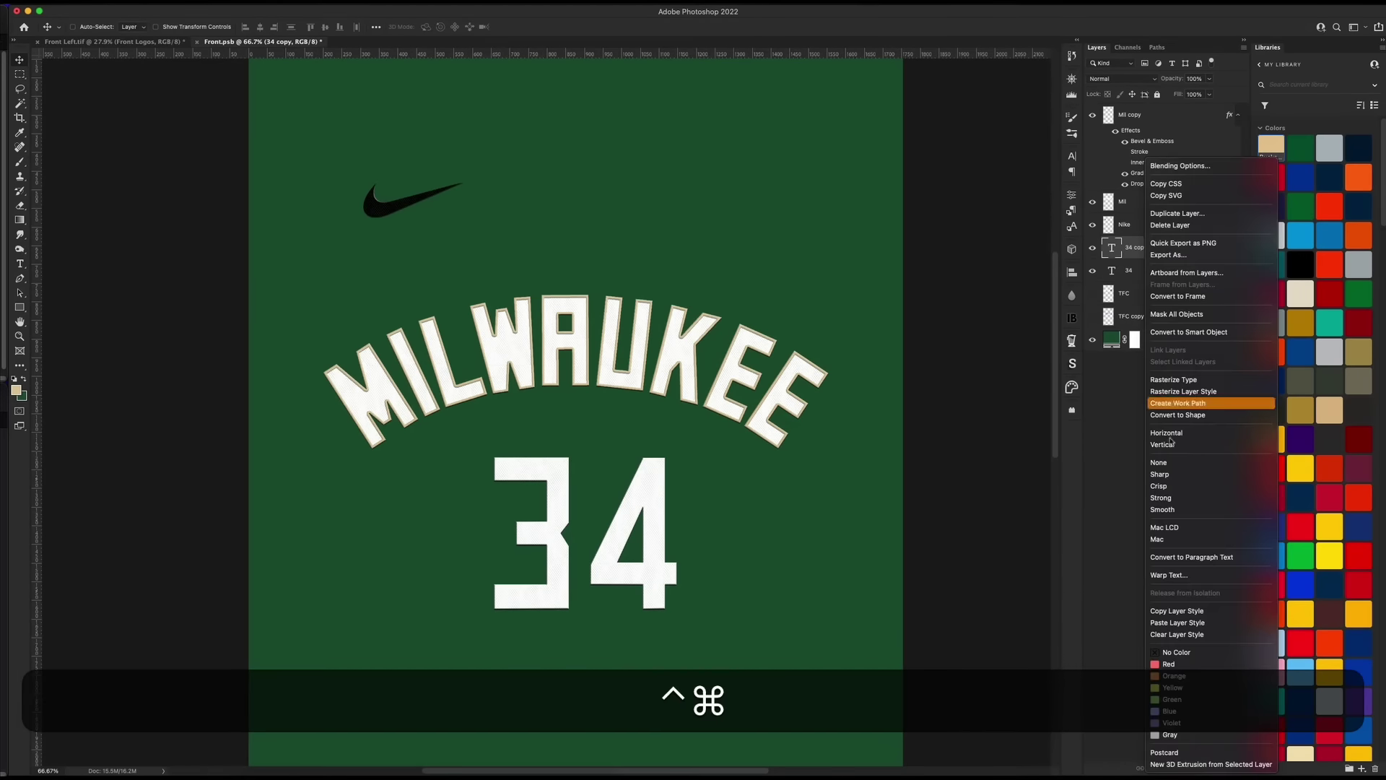
left_click(1182, 634)
left_click_drag(1177, 101, 951, 112)
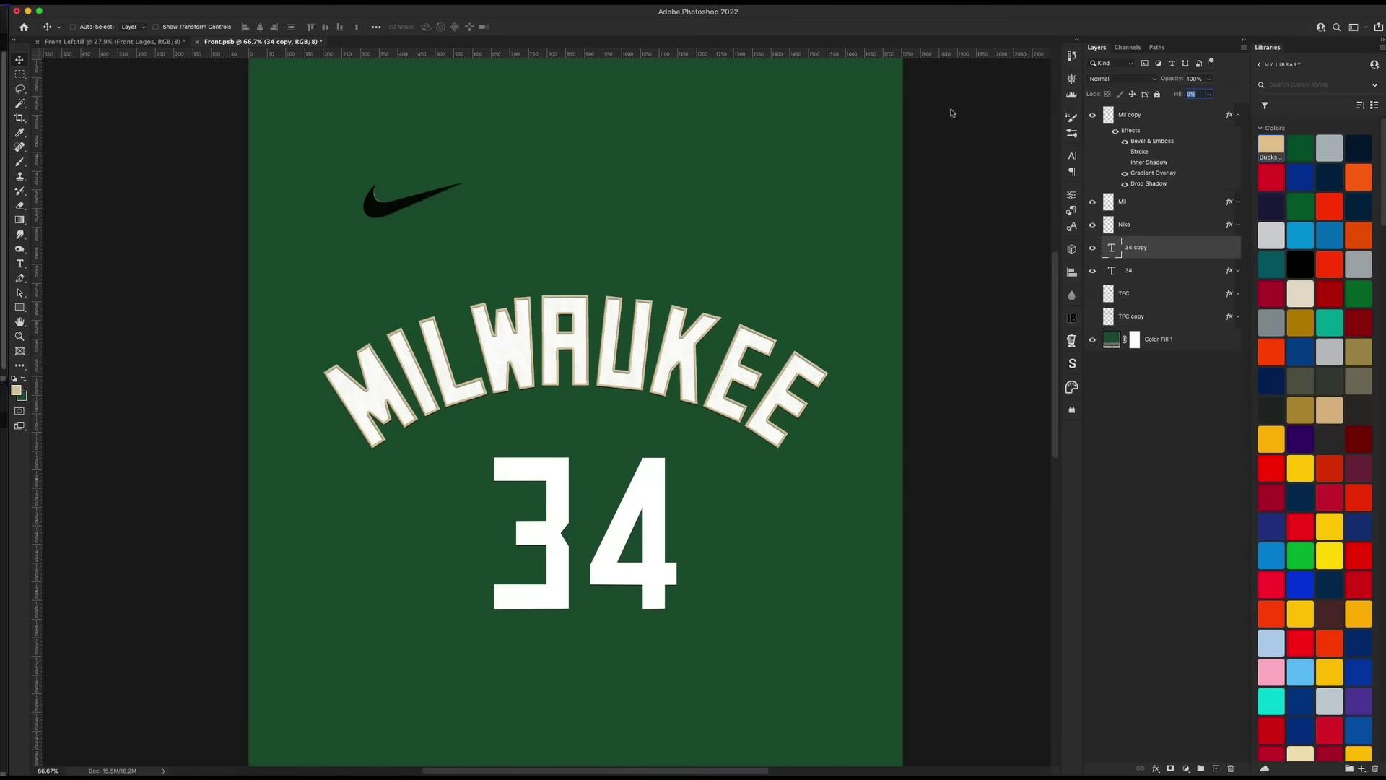
Add a 6 px inside stroke in tan #e1c799 to the 34 copy layer
double_click(1176, 252)
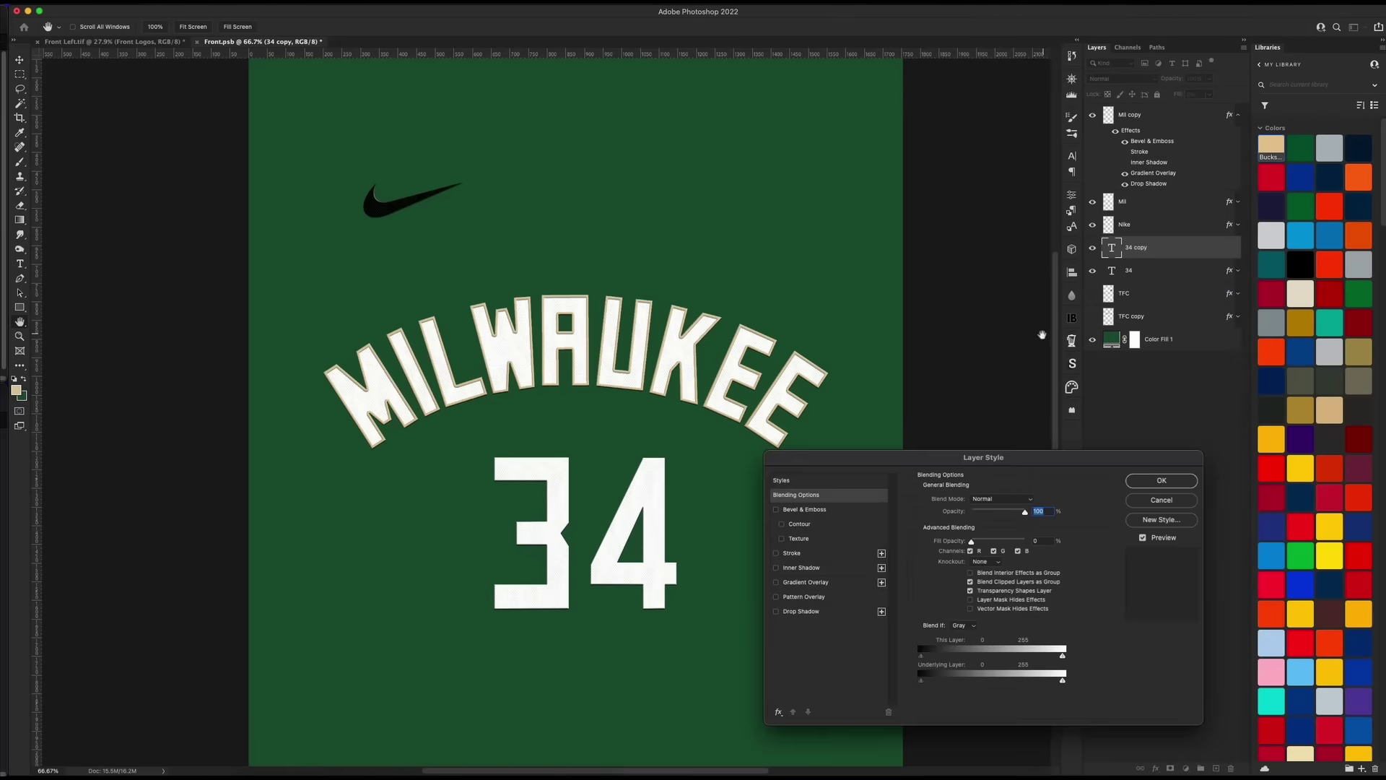
left_click(856, 556)
left_click(945, 581)
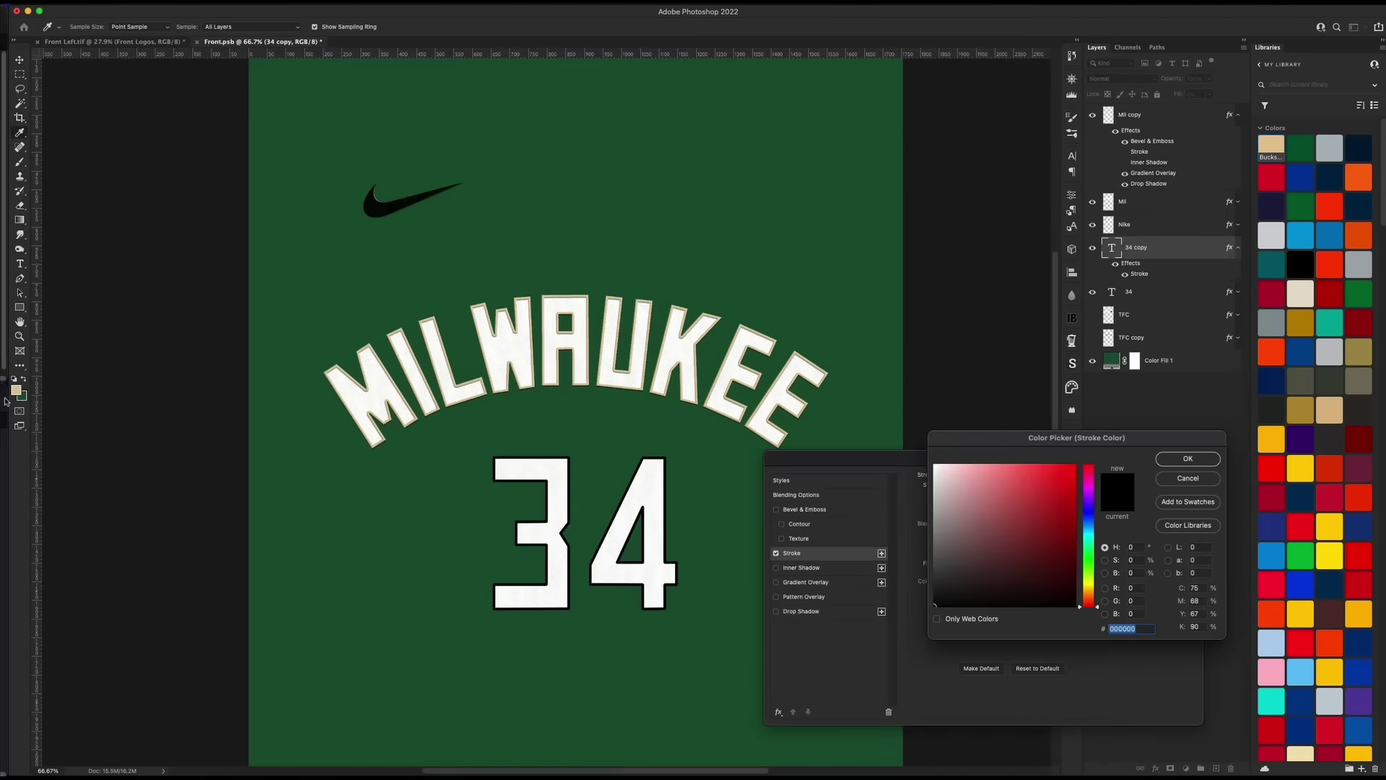
left_click(808, 416)
left_click(1187, 458)
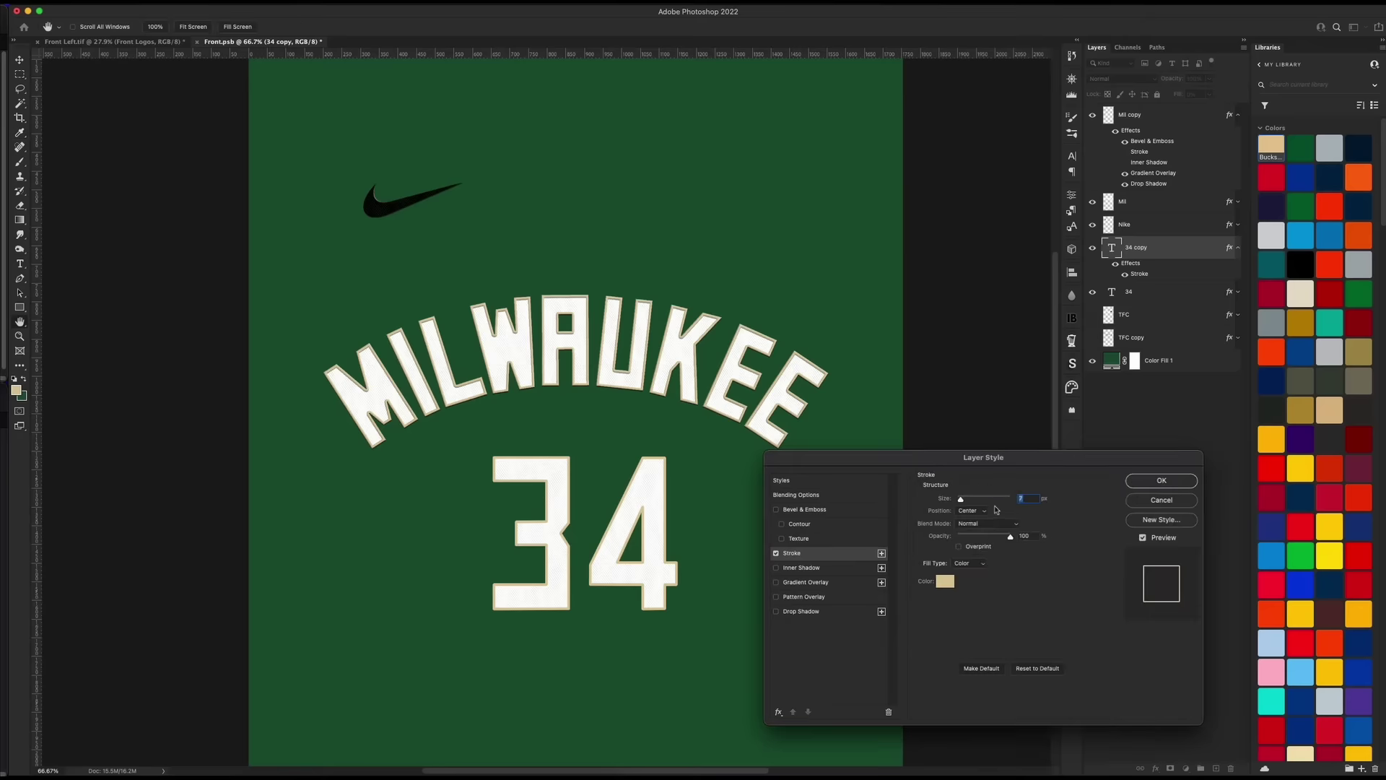
left_click(975, 511)
left_click(973, 501)
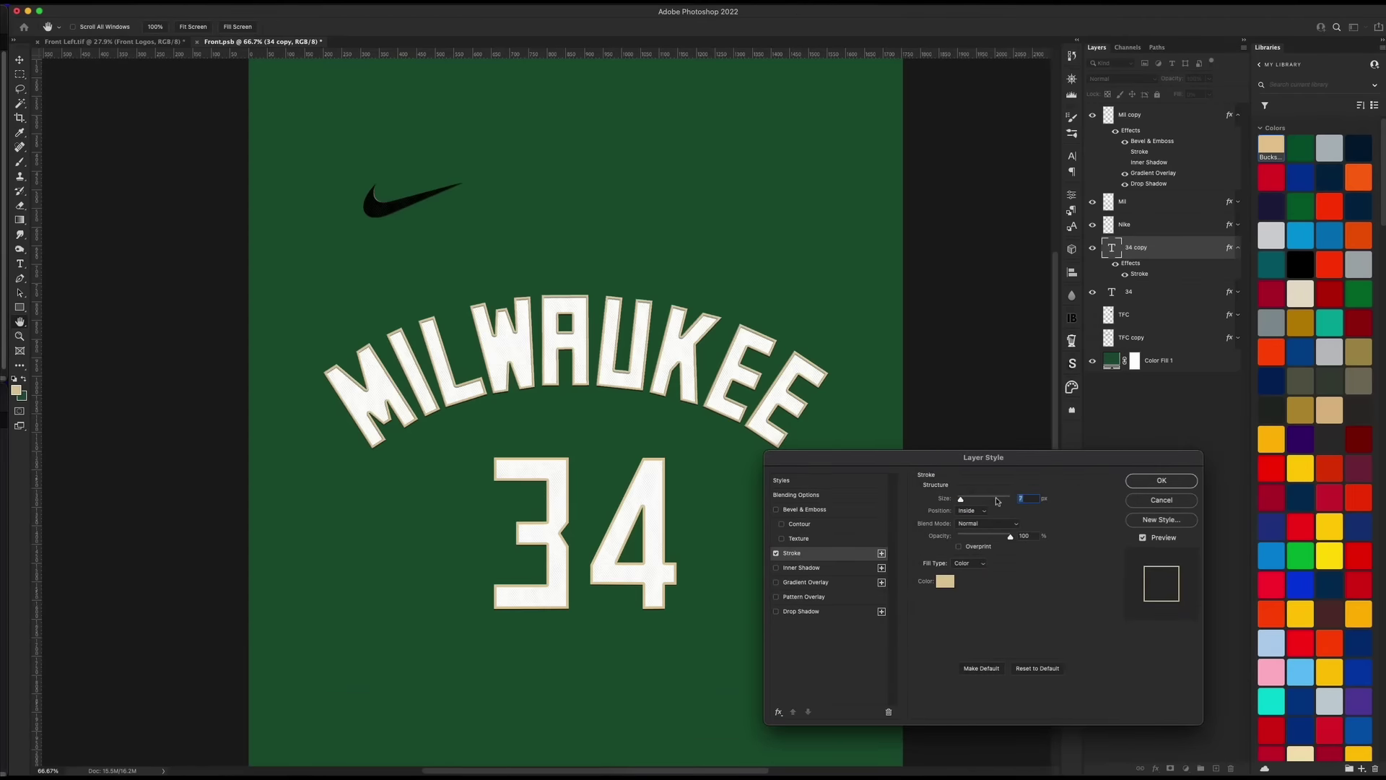
type("6")
left_click(1161, 480)
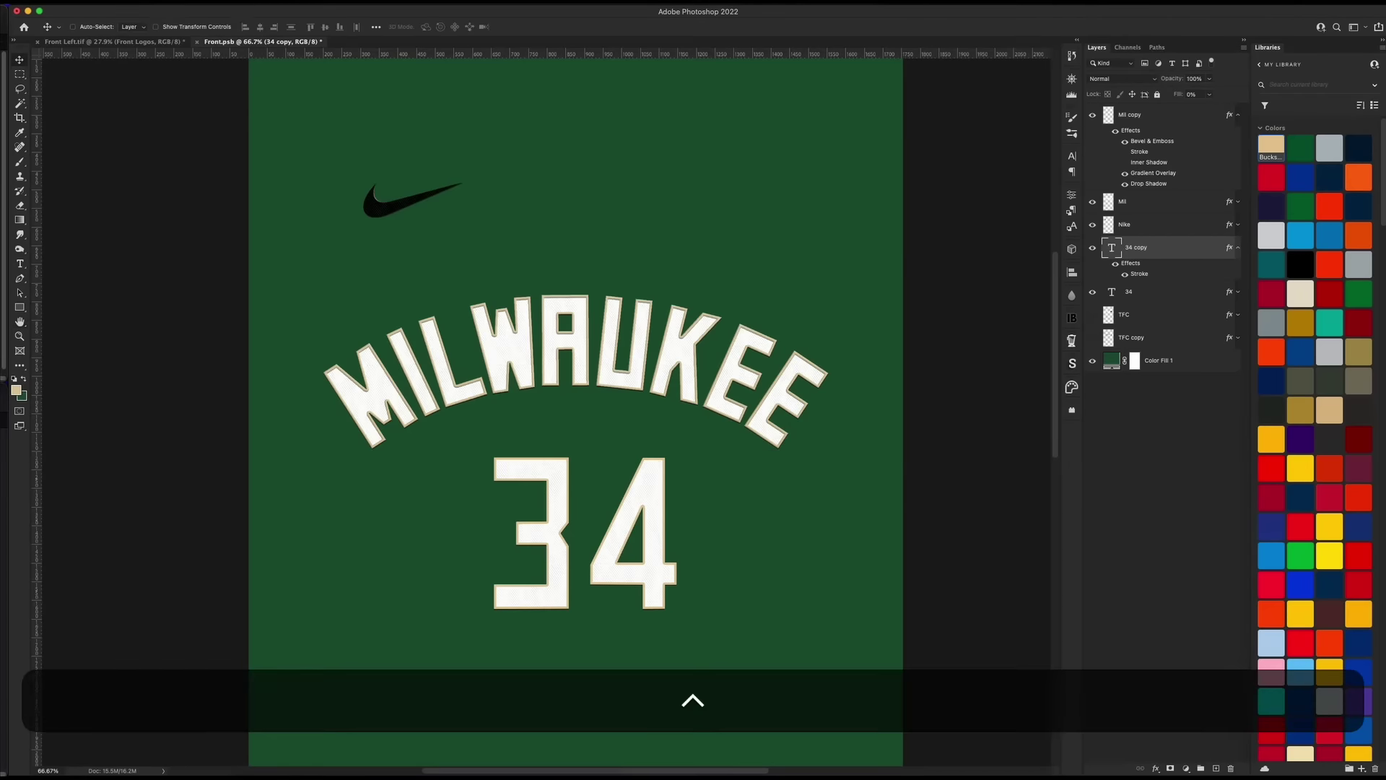
Rasterize the 34 copy layer's stroke style and paste the Mil copy layer's style onto it
left_click(1151, 250, "ctrl")
left_click(1181, 392)
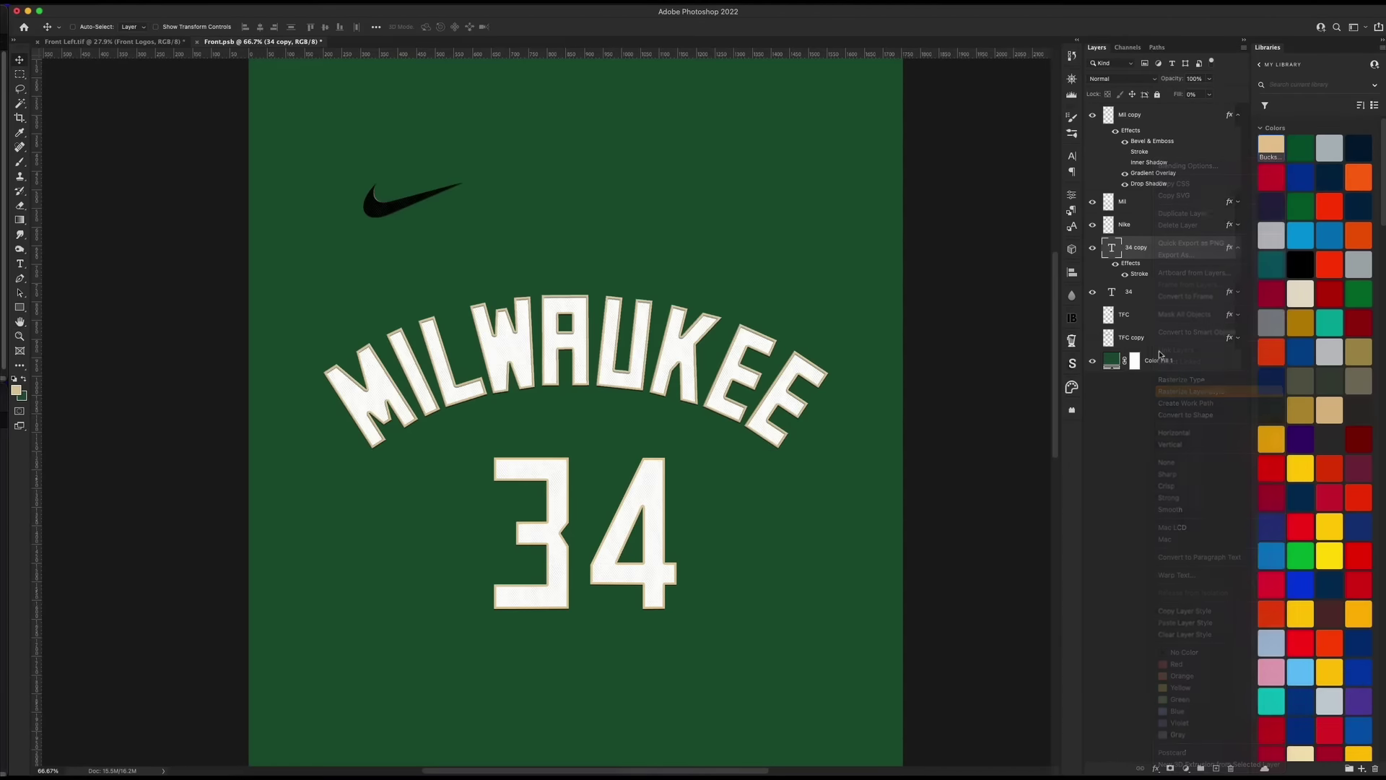
left_click(1149, 122, "ctrl")
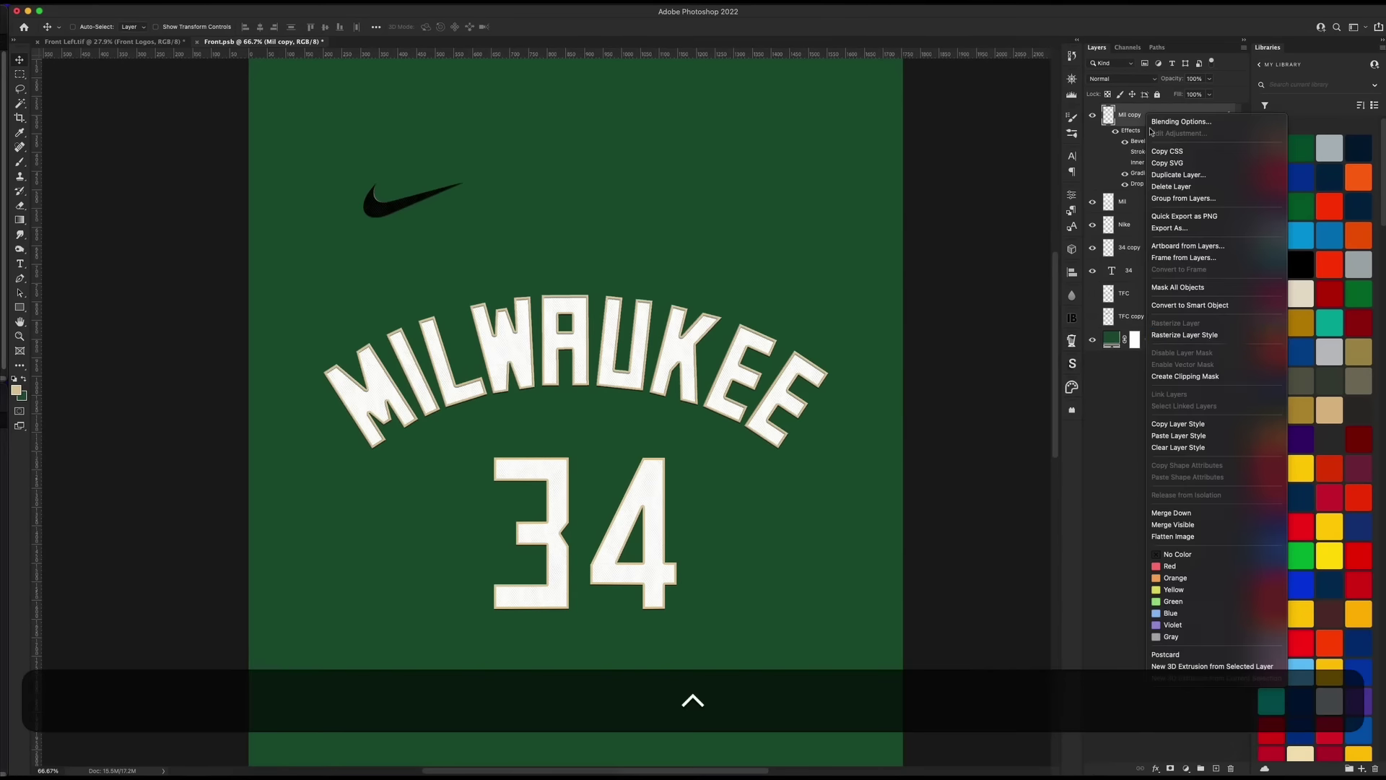
left_click(1181, 424)
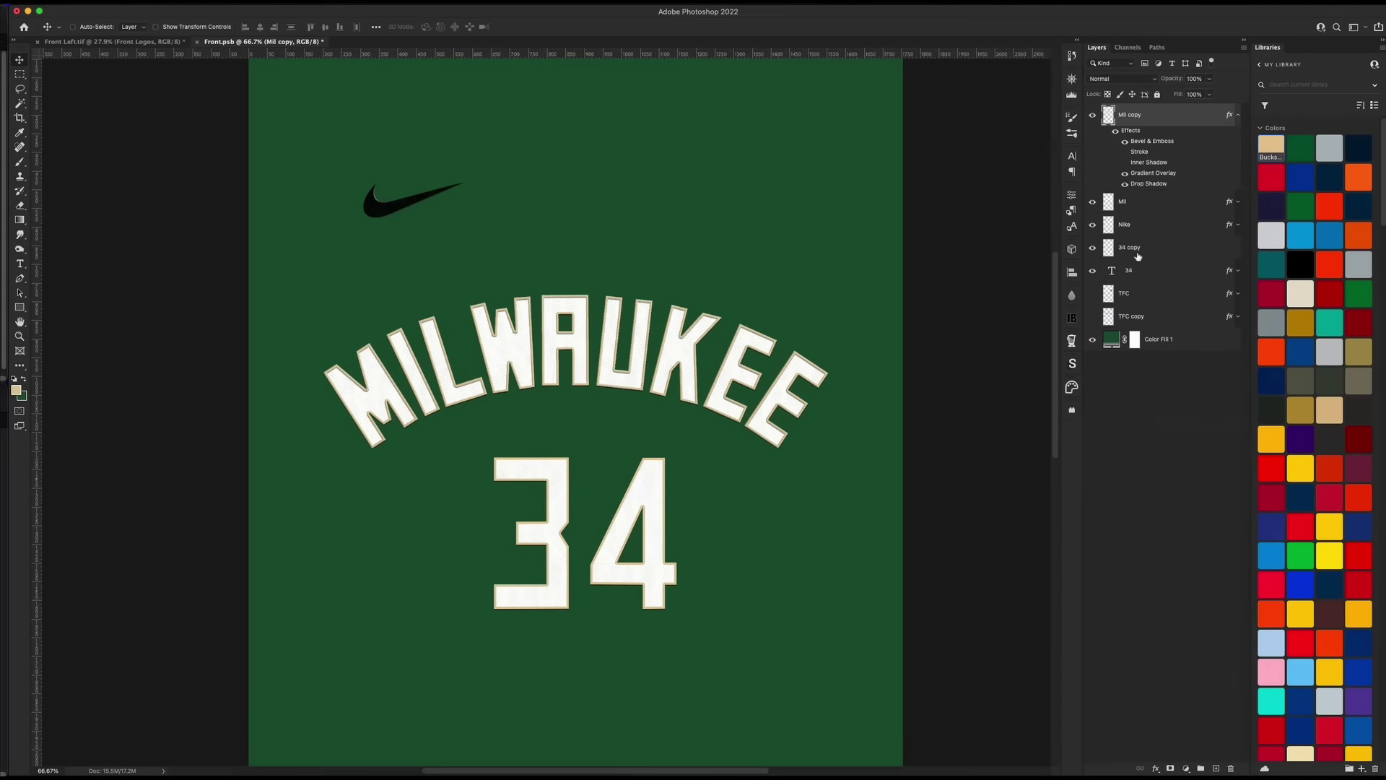
left_click(1132, 250, "ctrl")
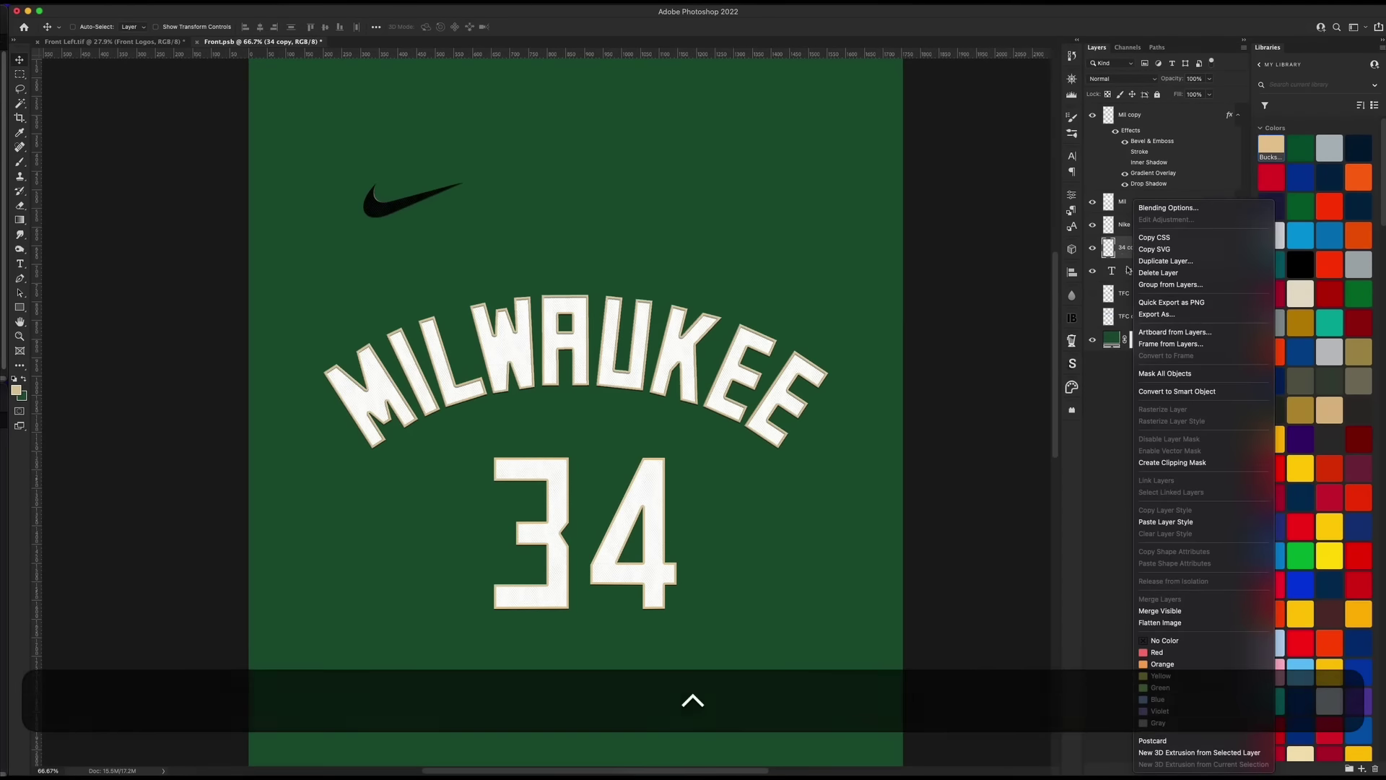
left_click(1168, 521)
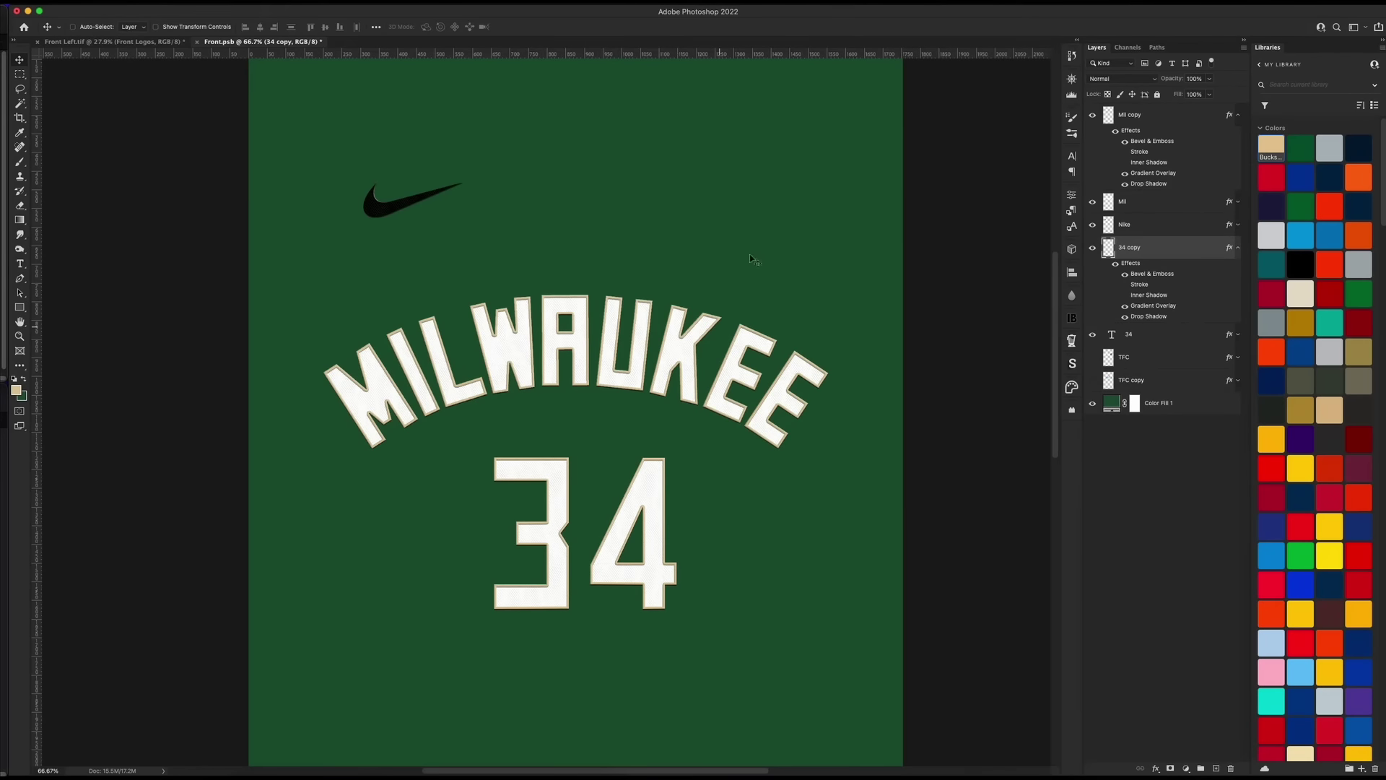
Collapse the Mil copy and 34 copy effect lists, and add a tan #e1c799 color overlay to the Nike layer
left_click(1237, 116)
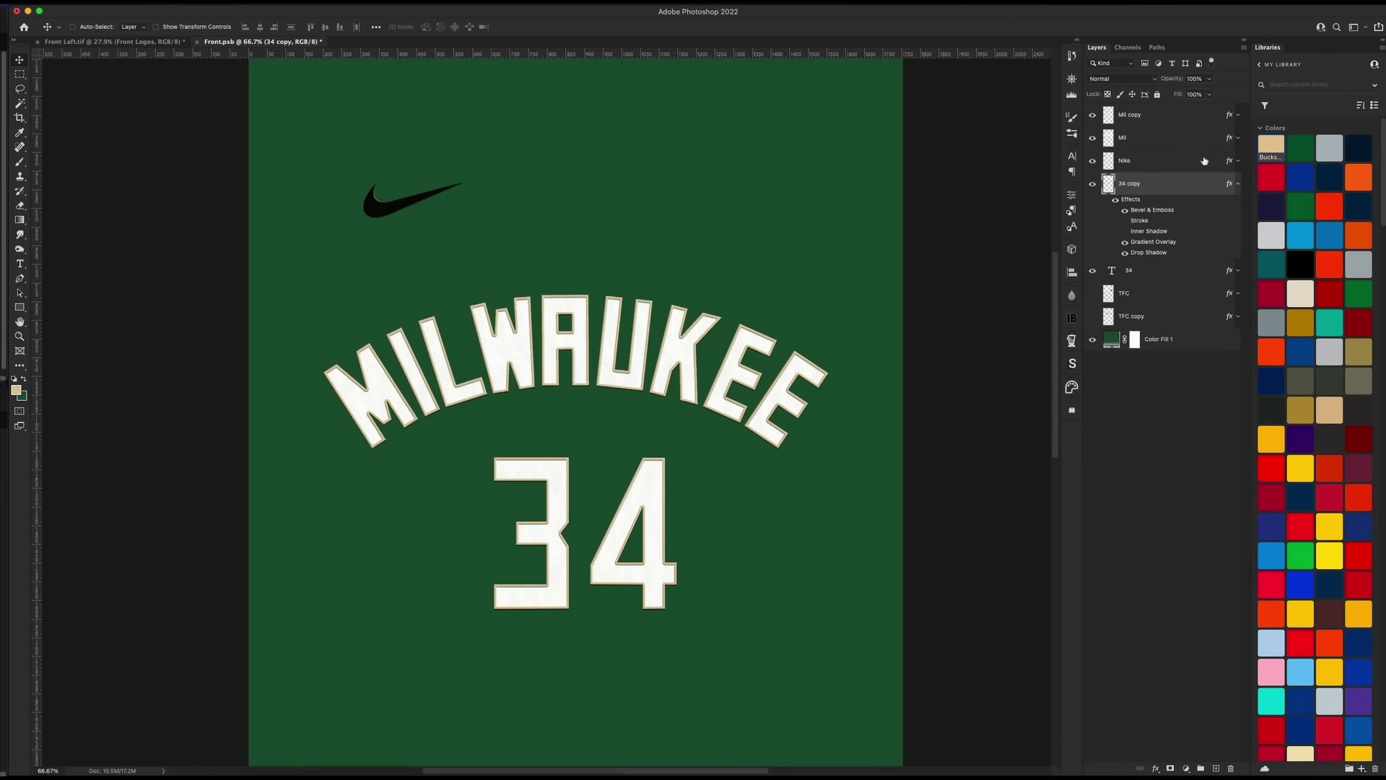
left_click(1237, 184)
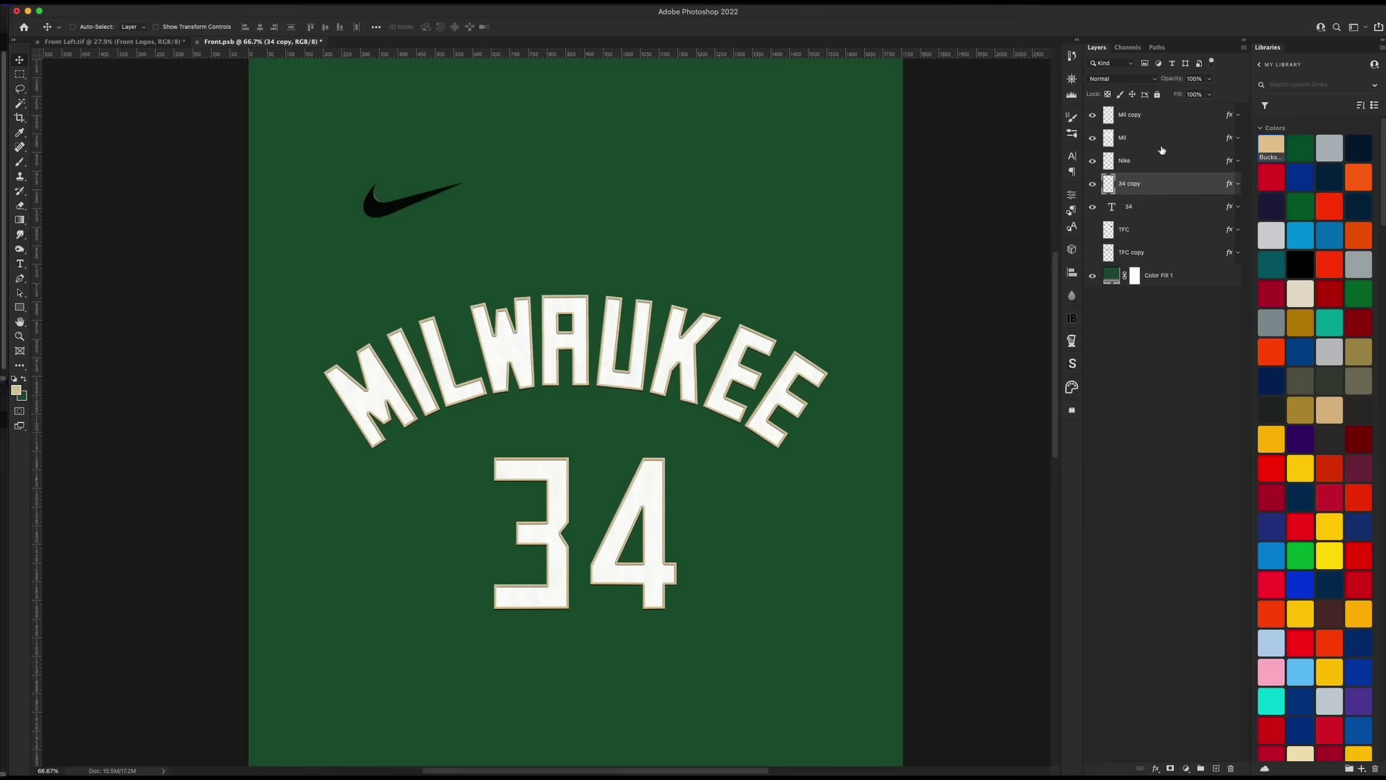
double_click(1157, 166)
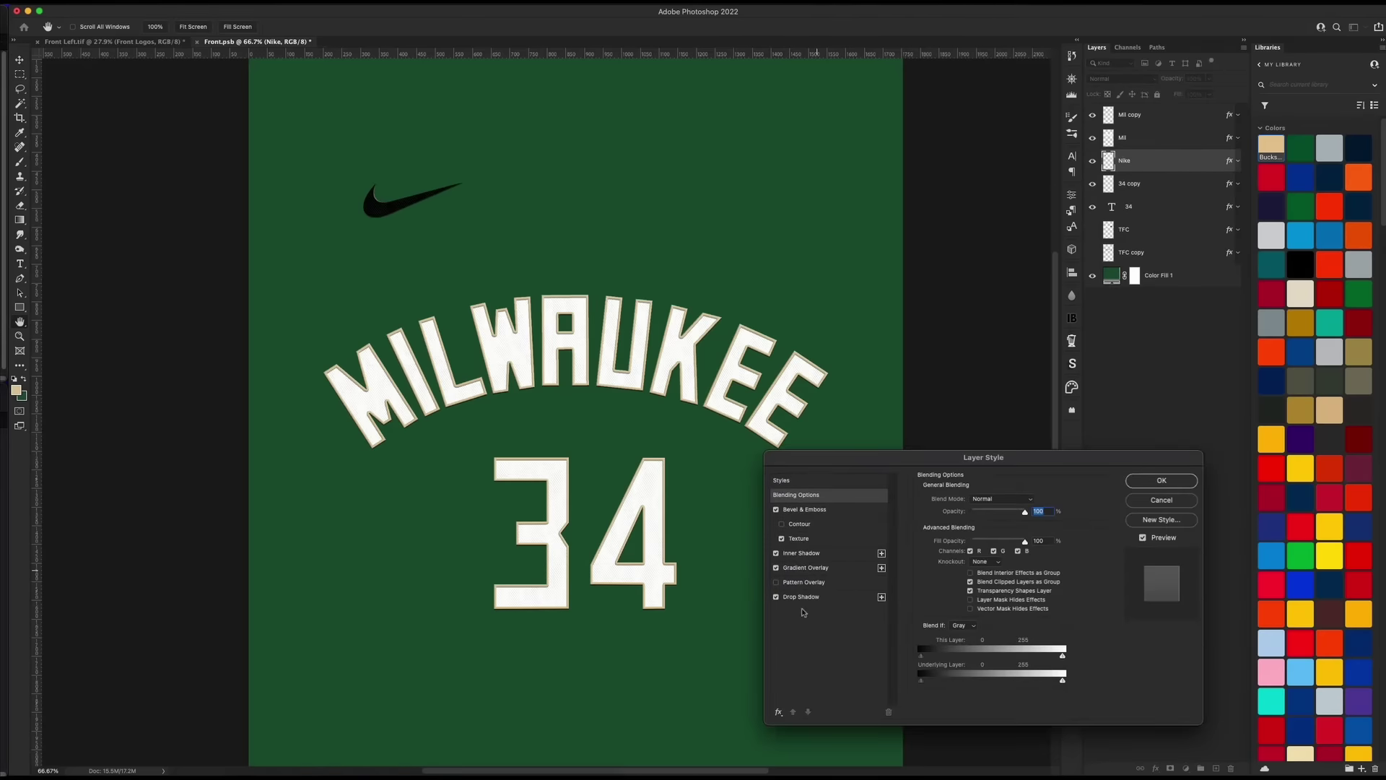
left_click(779, 712)
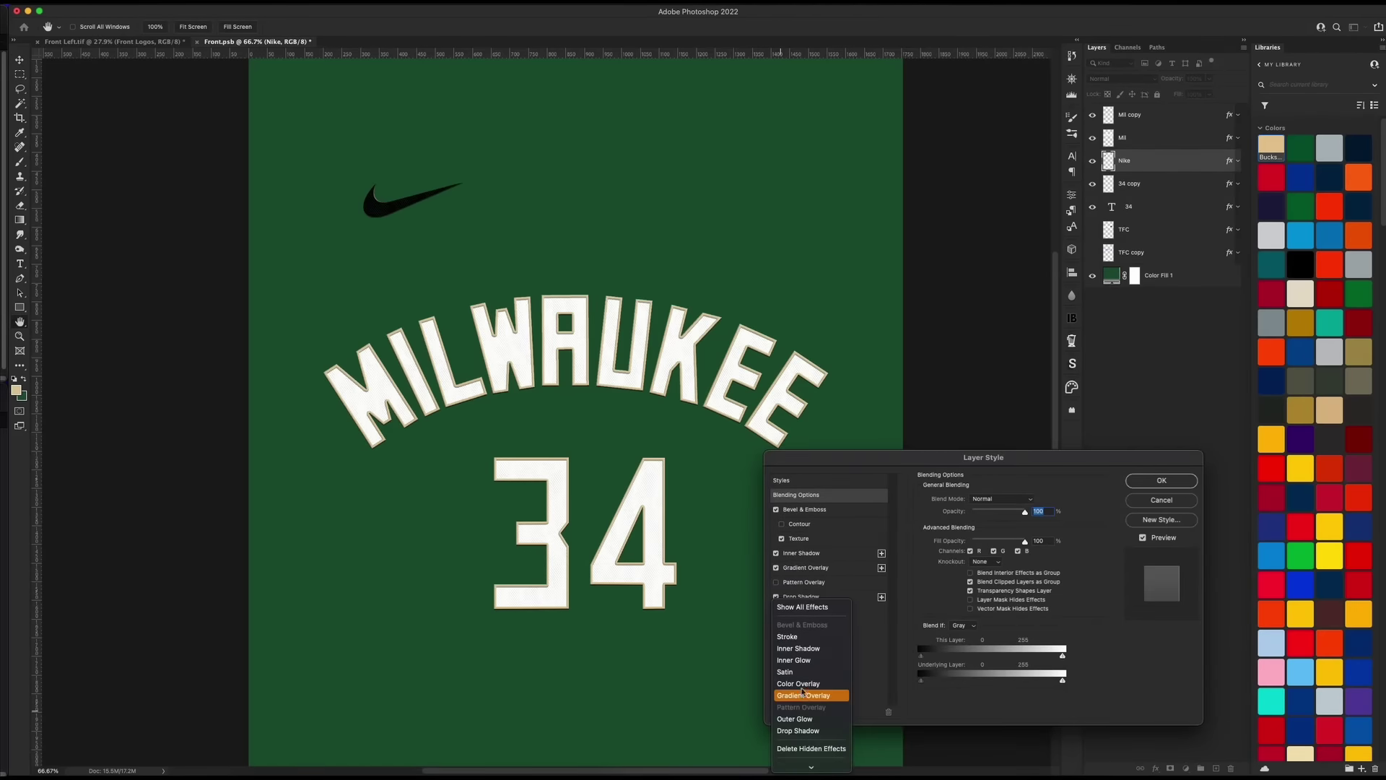
left_click(799, 683)
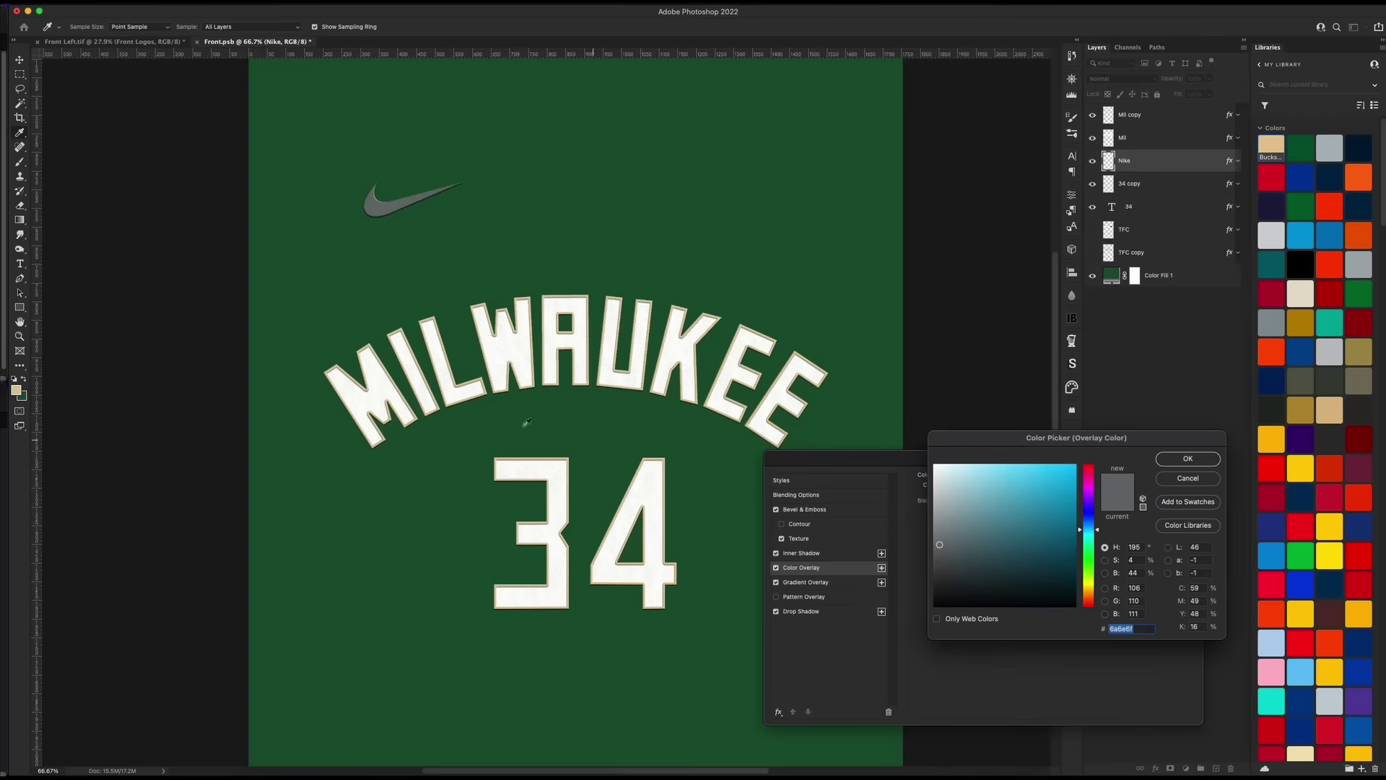
left_click(16, 390)
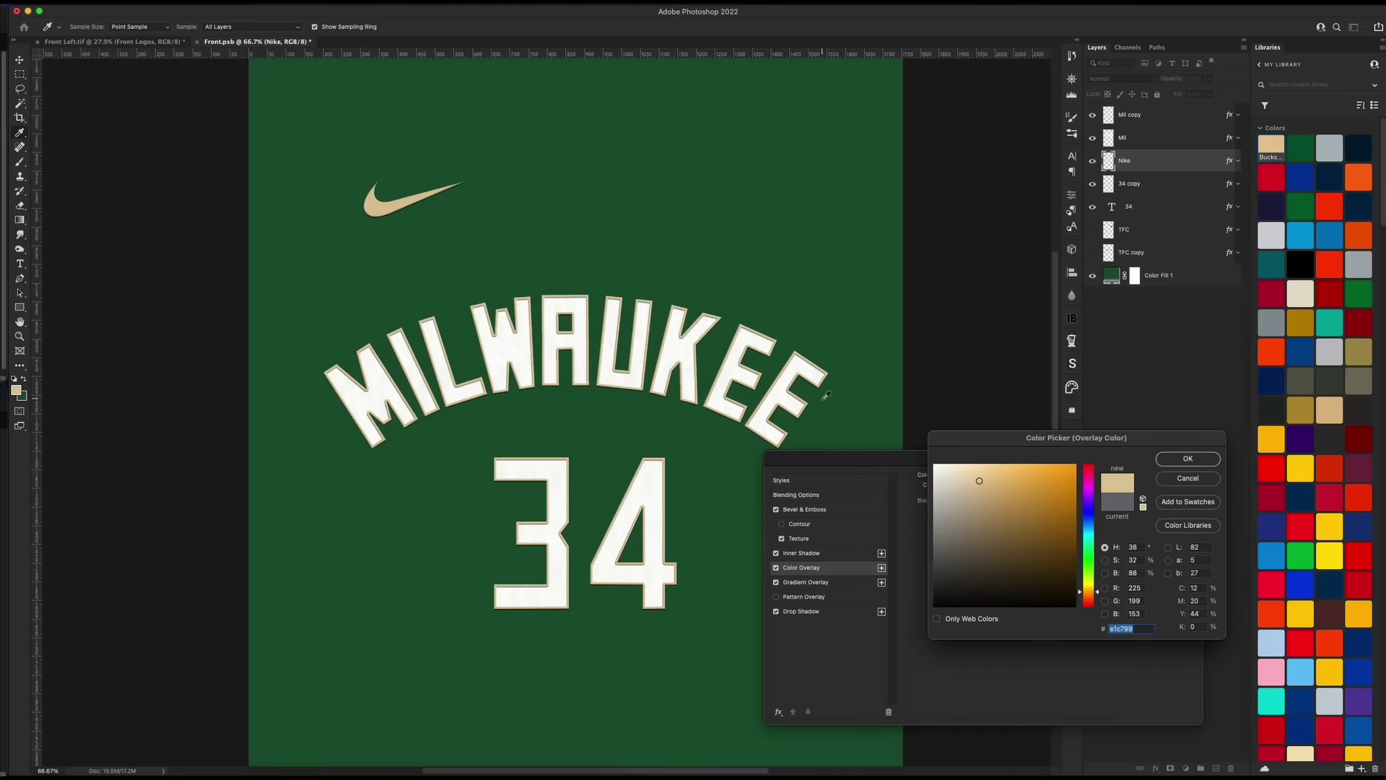
left_click(1188, 459)
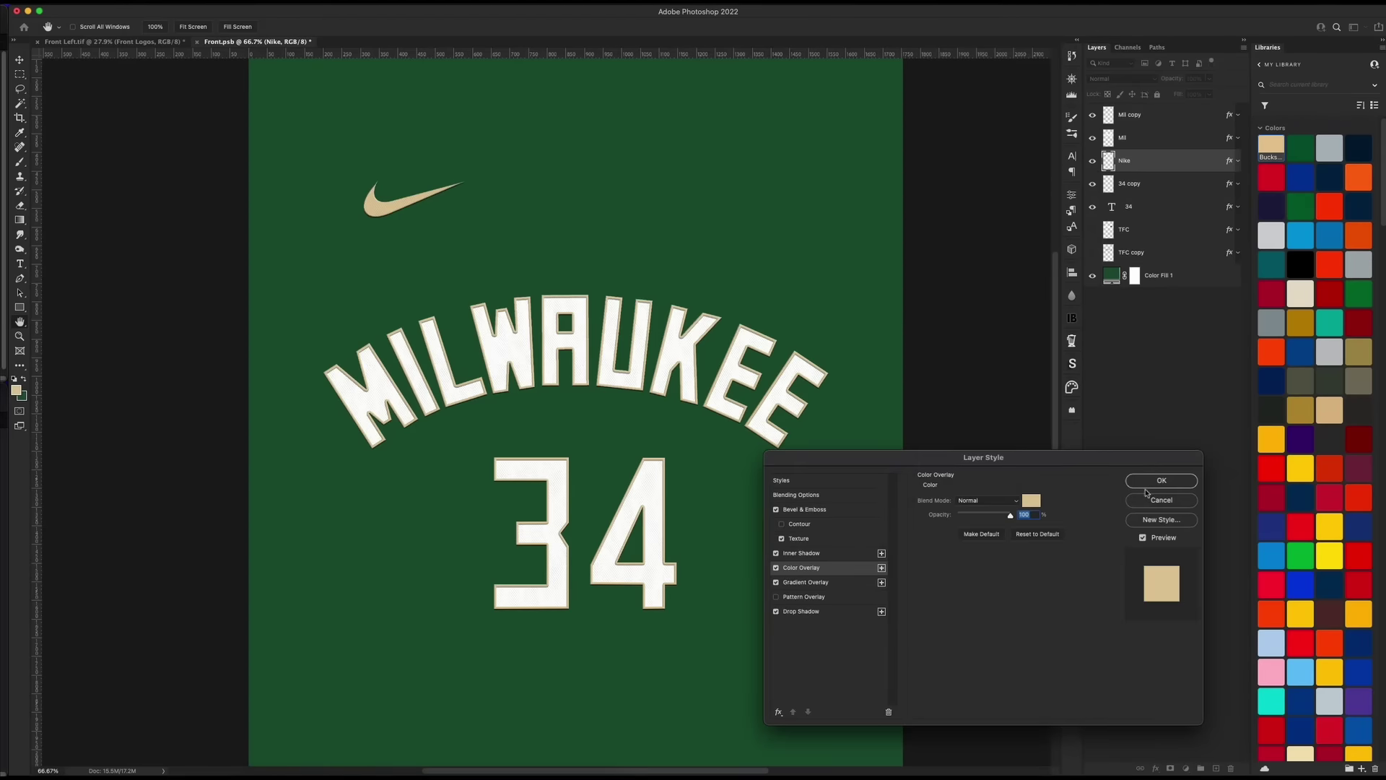
left_click(1147, 484)
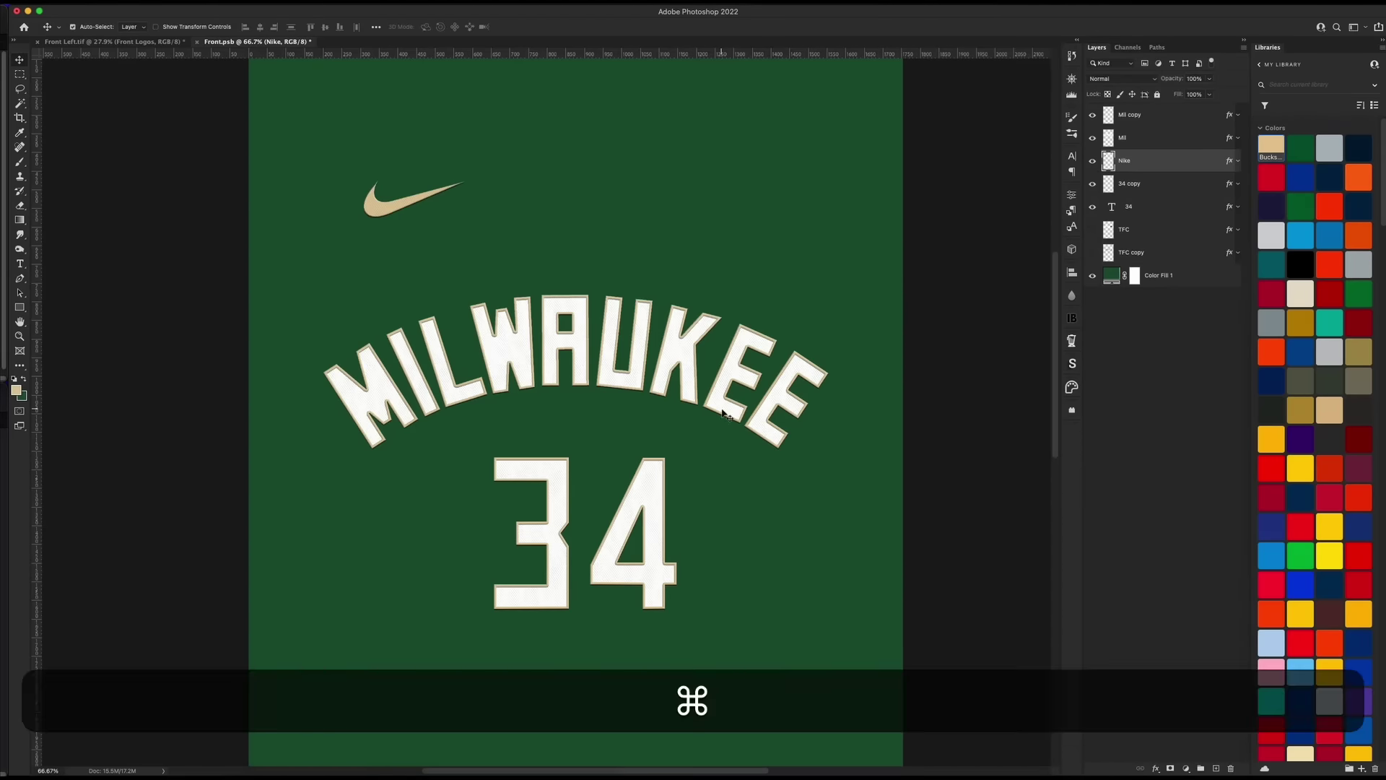
Show the center guide and transform the 34 and 34 copy layers together to center the number on it
key("super+minus")
key("super+minus")
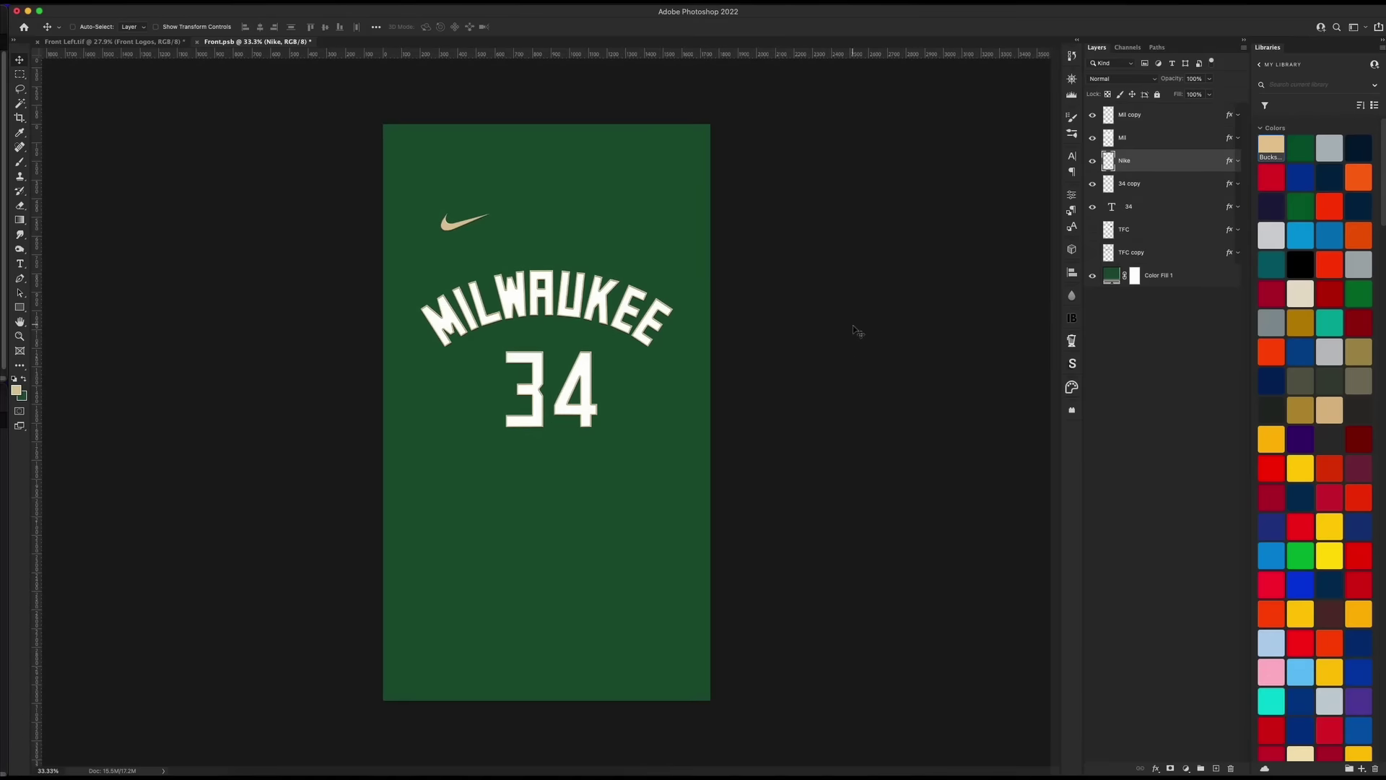
left_click(1146, 185)
left_click(1147, 207, "shift")
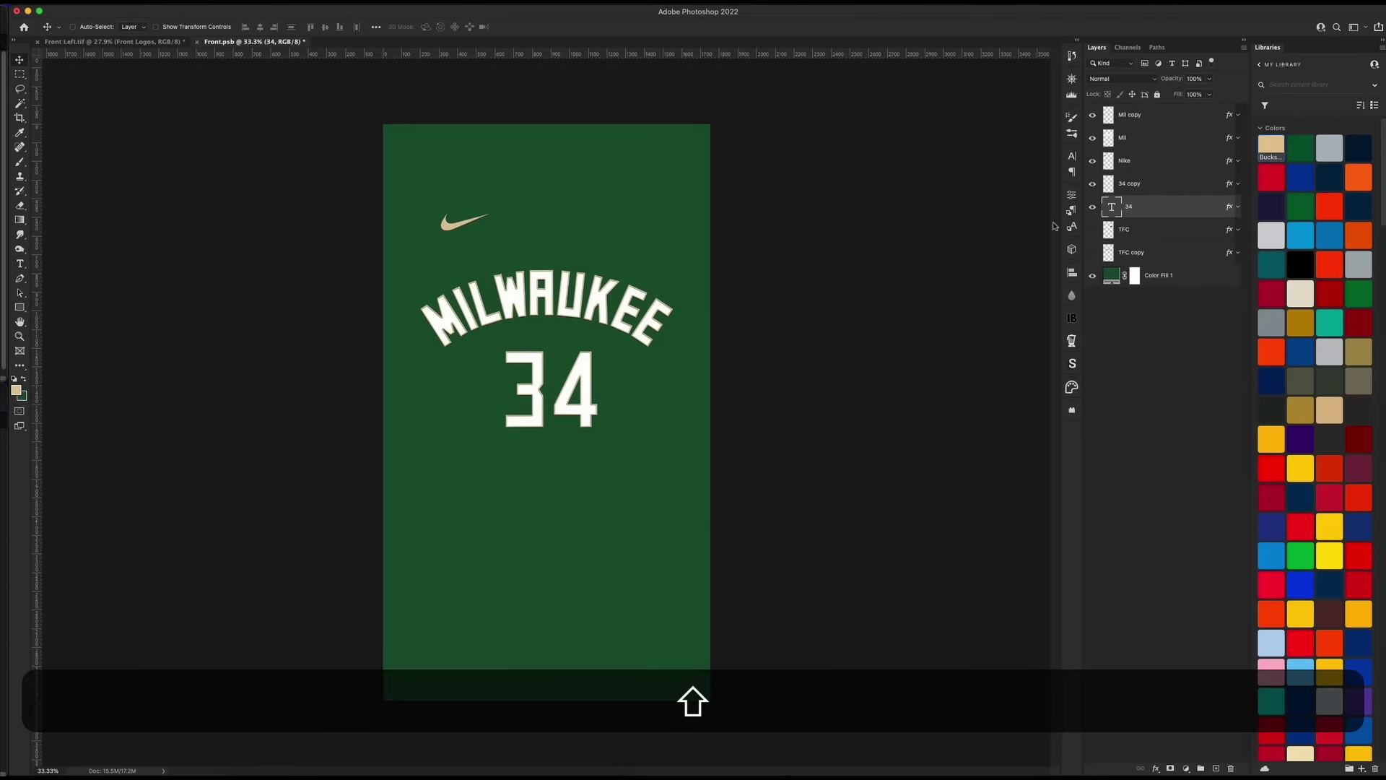
key("super+shift+h")
key("super+t")
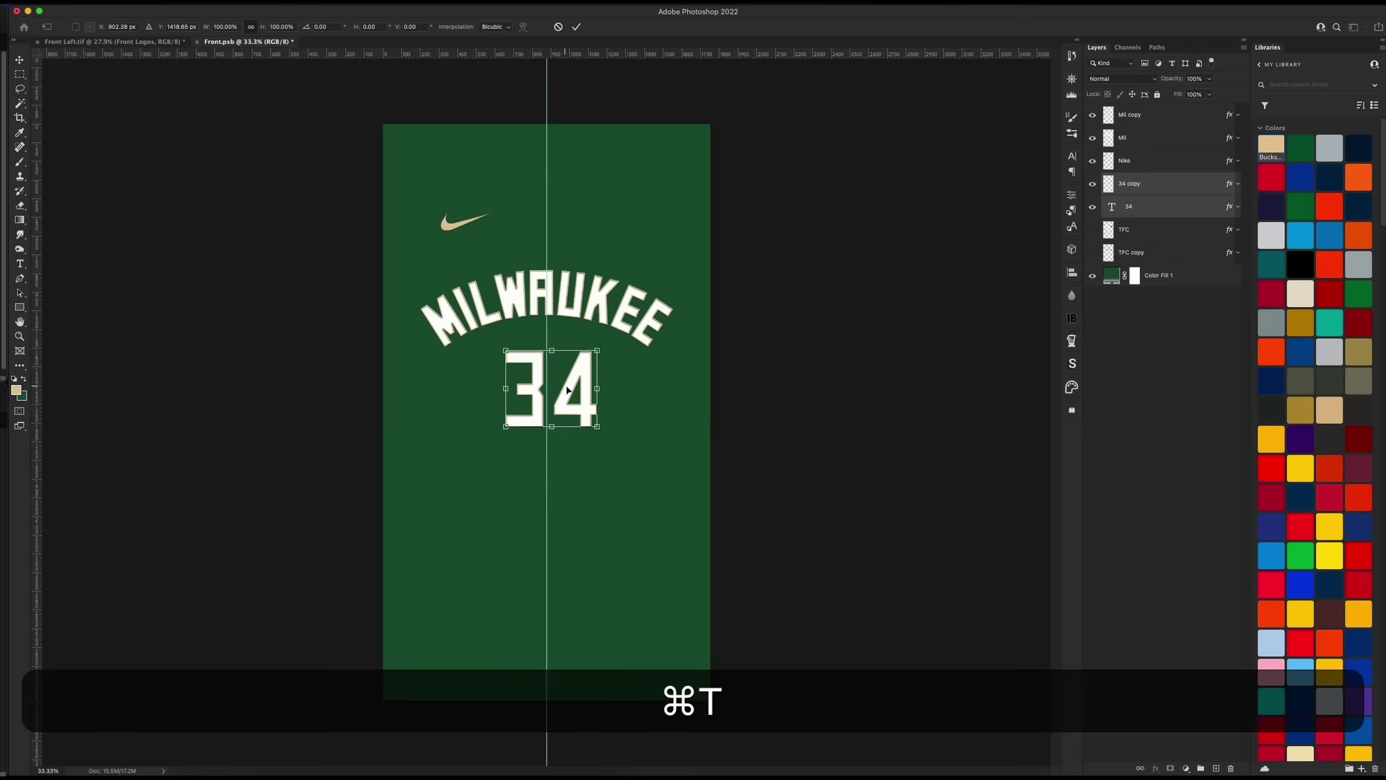
key("super+shift+t")
key("Return")
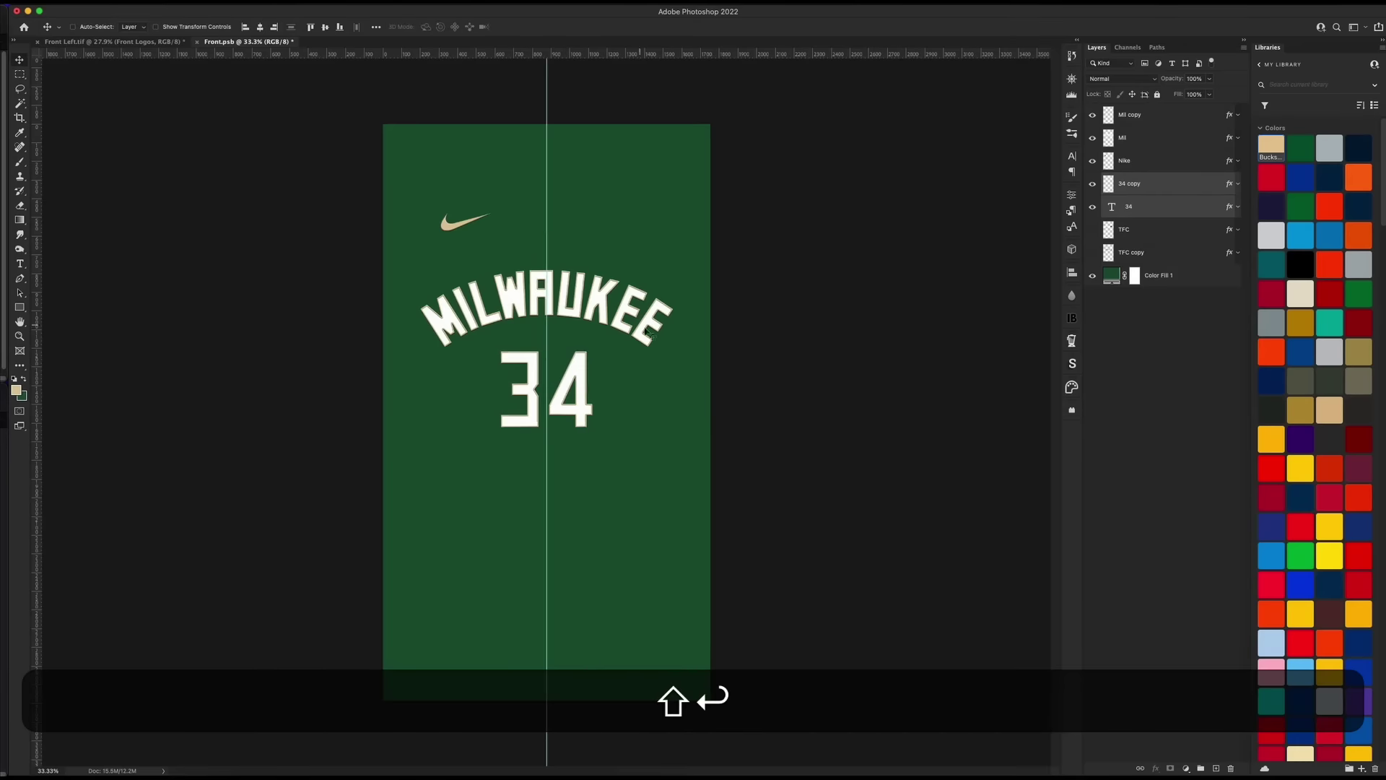
Hide the green Color Fill 1 background in Front.psb, save it and return to the Front Left.tif jersey mock-up
left_click(1092, 275)
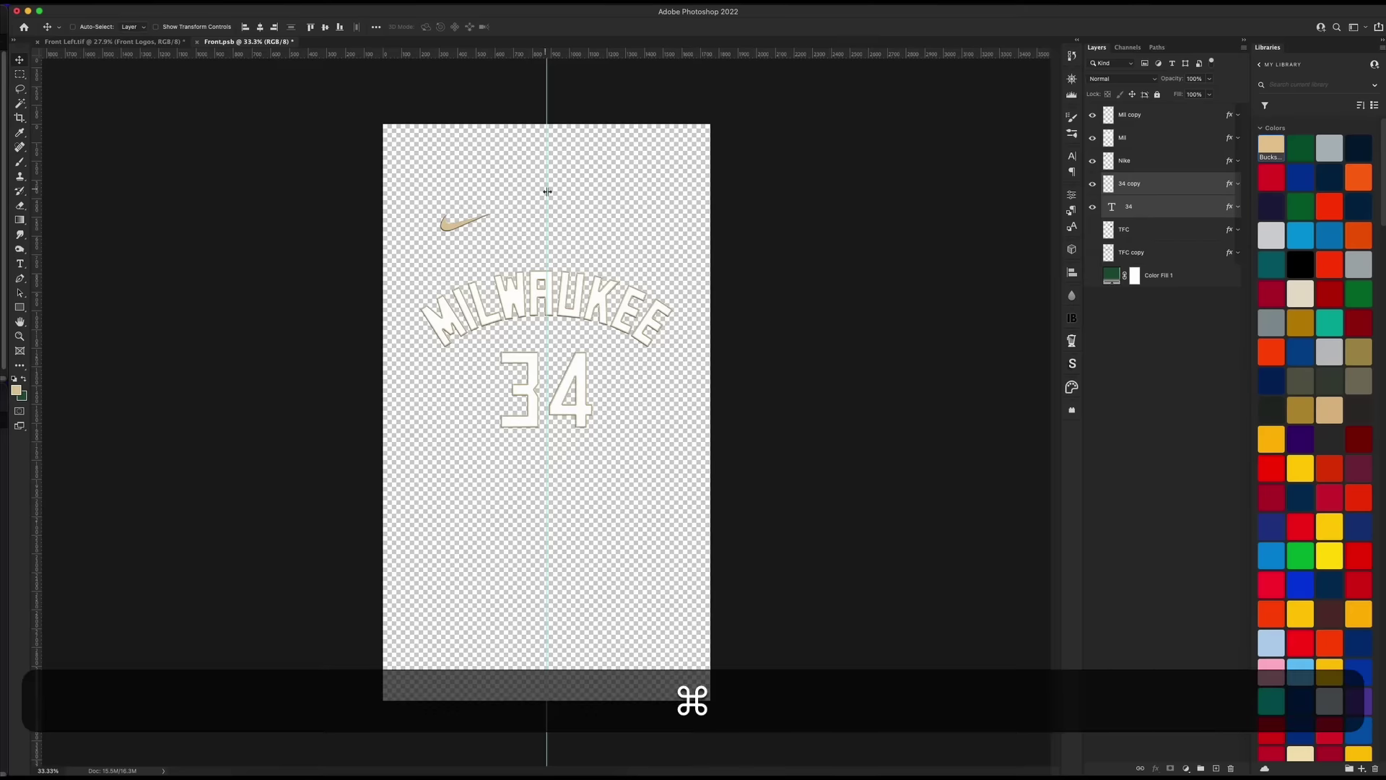
left_click(137, 42)
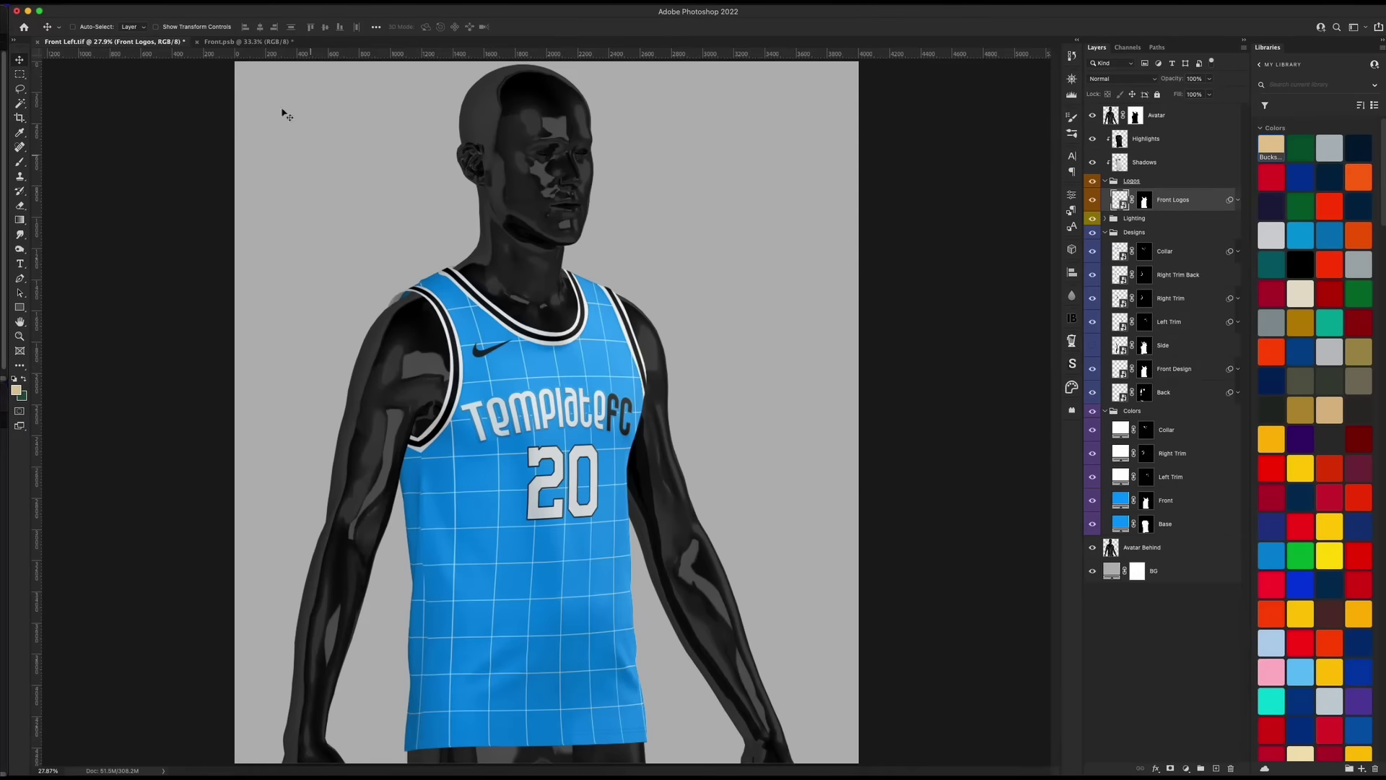
left_click(238, 42)
key("super+s")
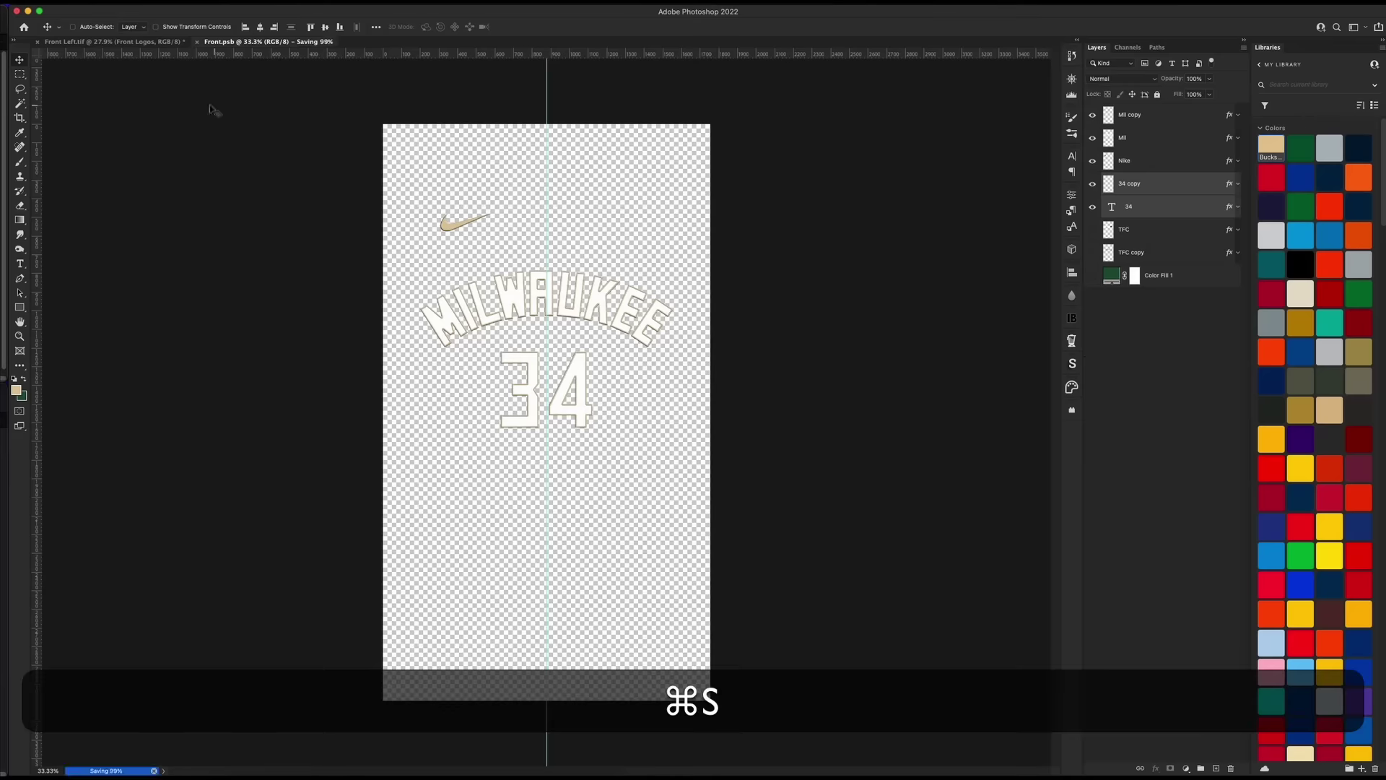
left_click(112, 42)
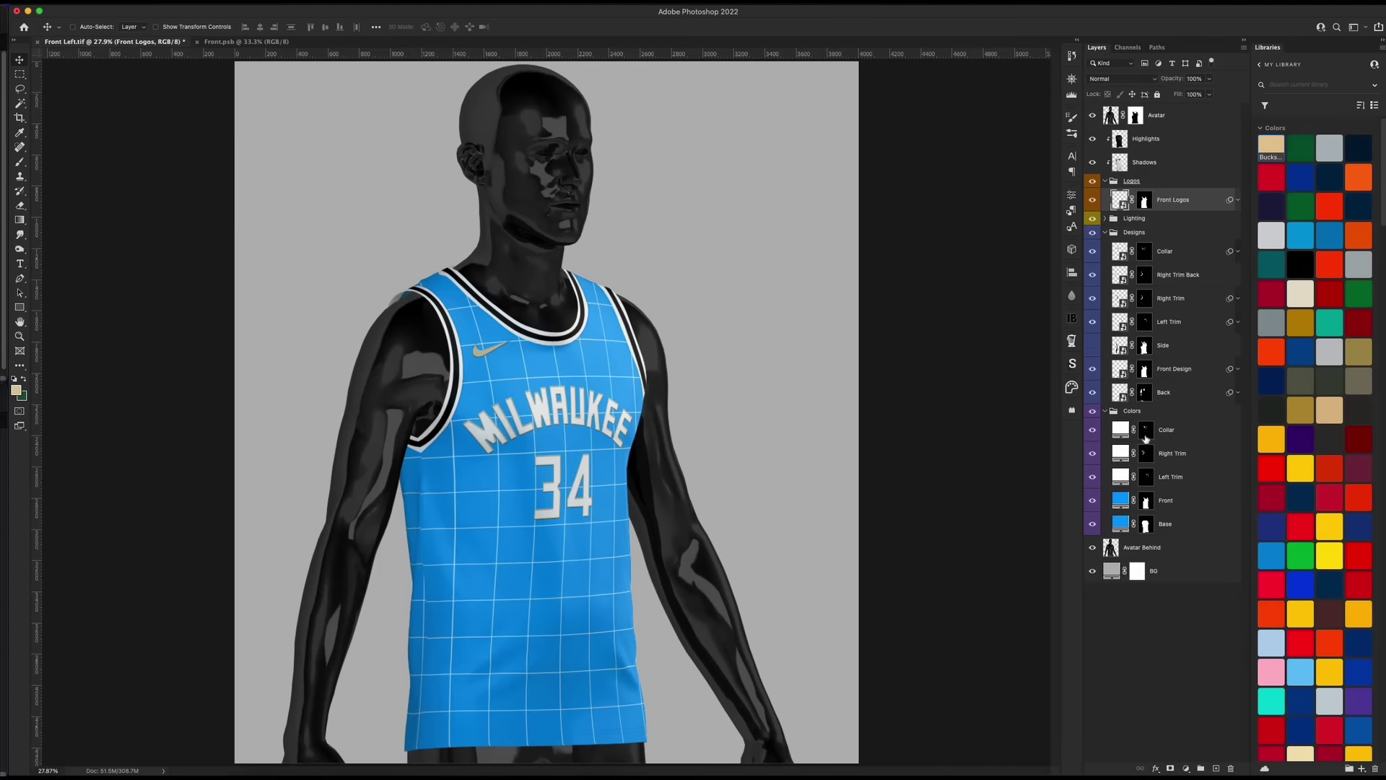
Recolor the Front and Base fill layers with the Bucks green from the library colors
left_click(1167, 522)
left_click(1175, 504, "shift")
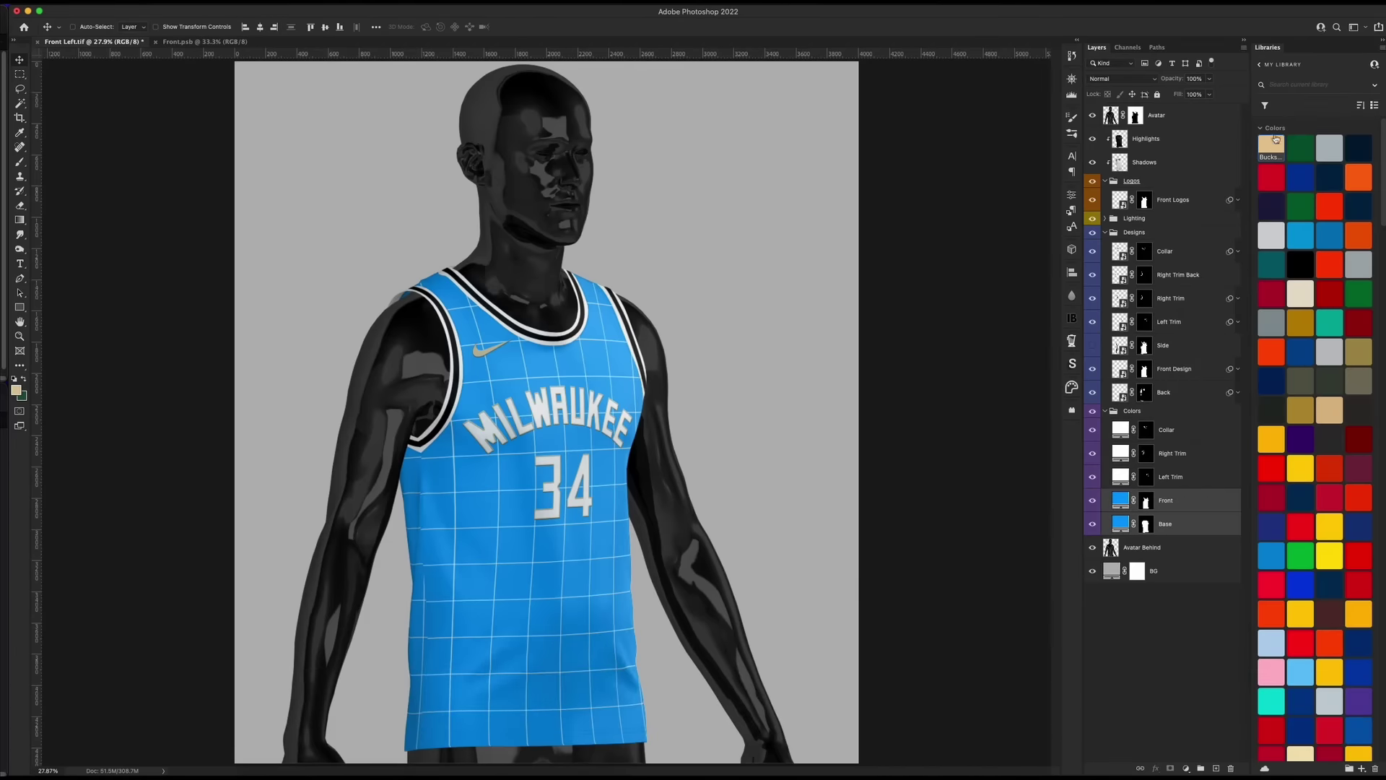
left_click(1300, 148)
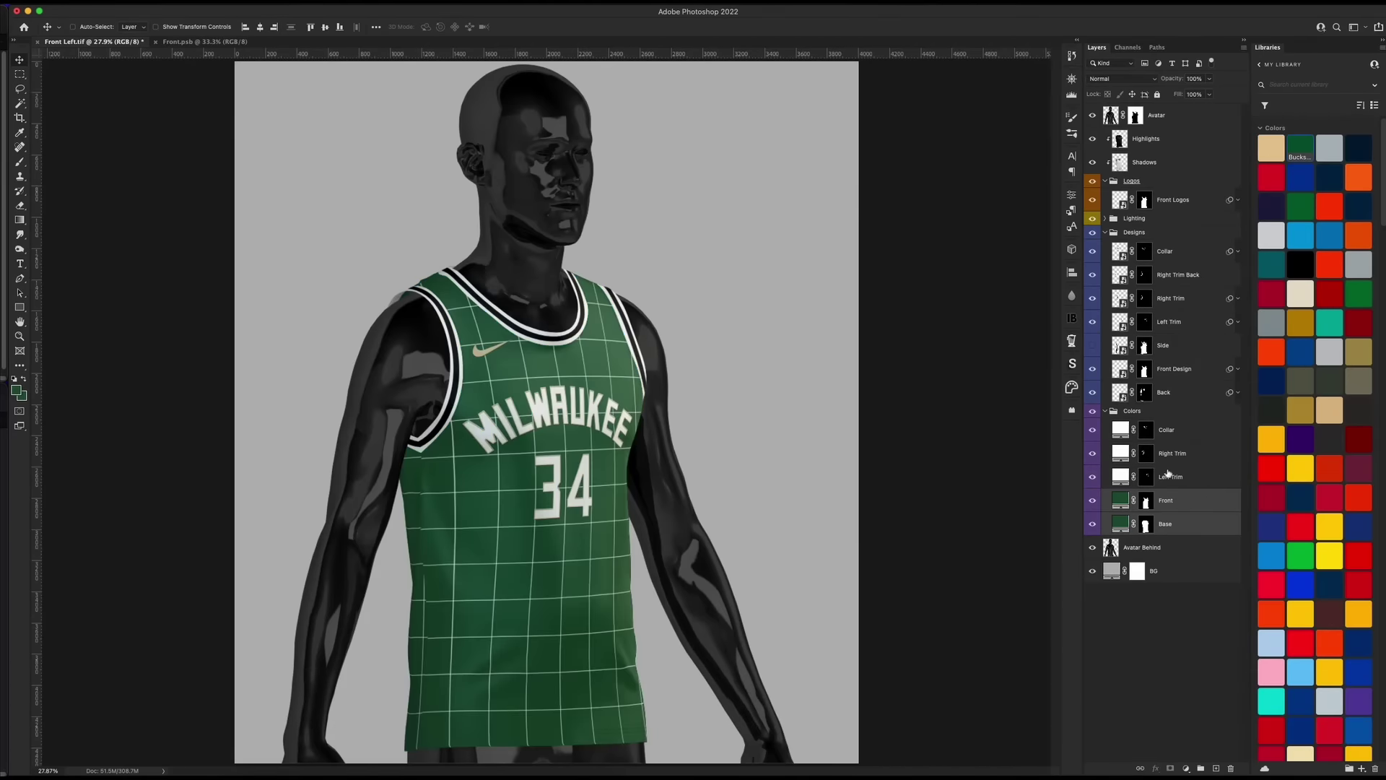
Recolor the Collar, Right Trim and Left Trim fill layers with the Bucks tan library color and collapse the Colors group
left_click(1167, 473)
left_click(1184, 430, "shift")
left_click(1271, 147)
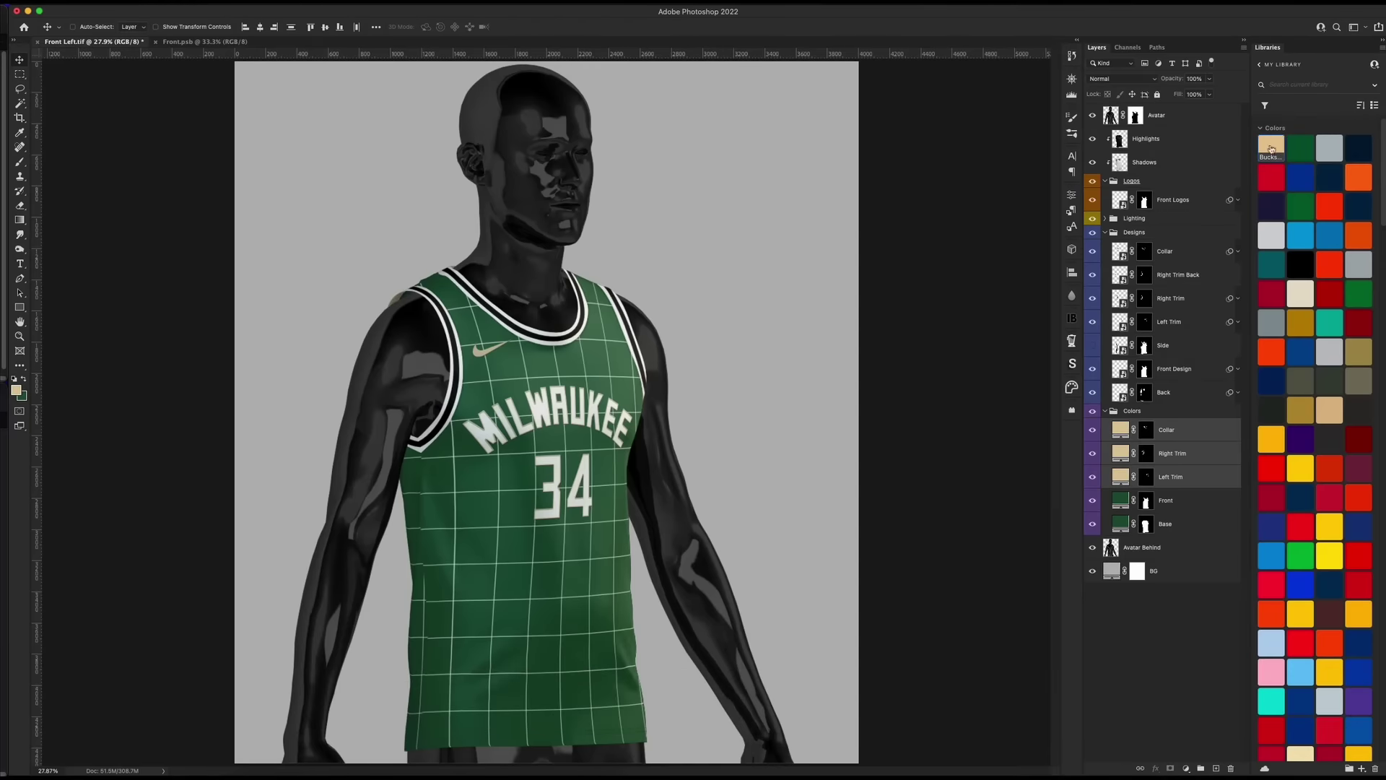
left_click(1105, 410)
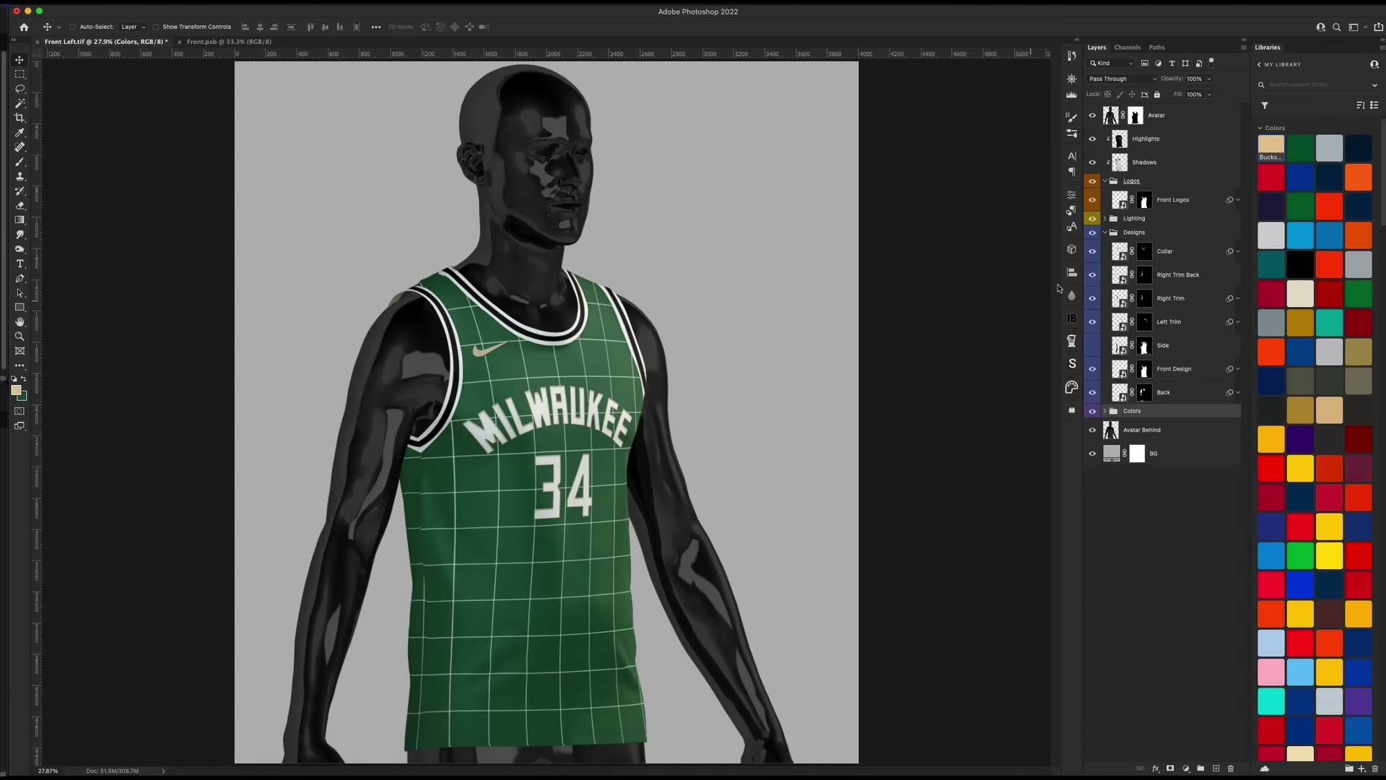
Make the Side layer in the Designs group visible on the jersey
mouse_move(1092, 251)
left_mouse_down()
mouse_move(1093, 322)
mouse_move(1092, 252)
left_mouse_up()
left_click(1167, 348)
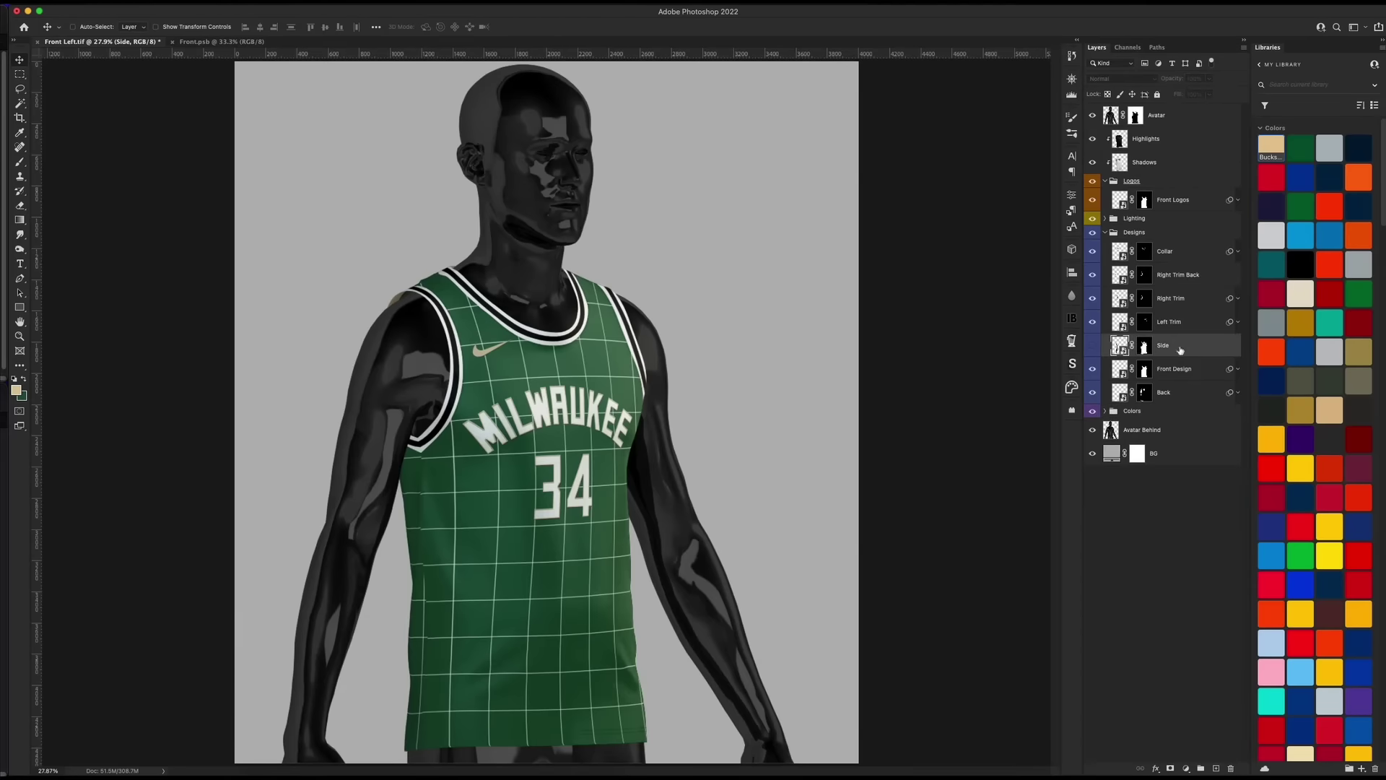
left_click(1092, 348)
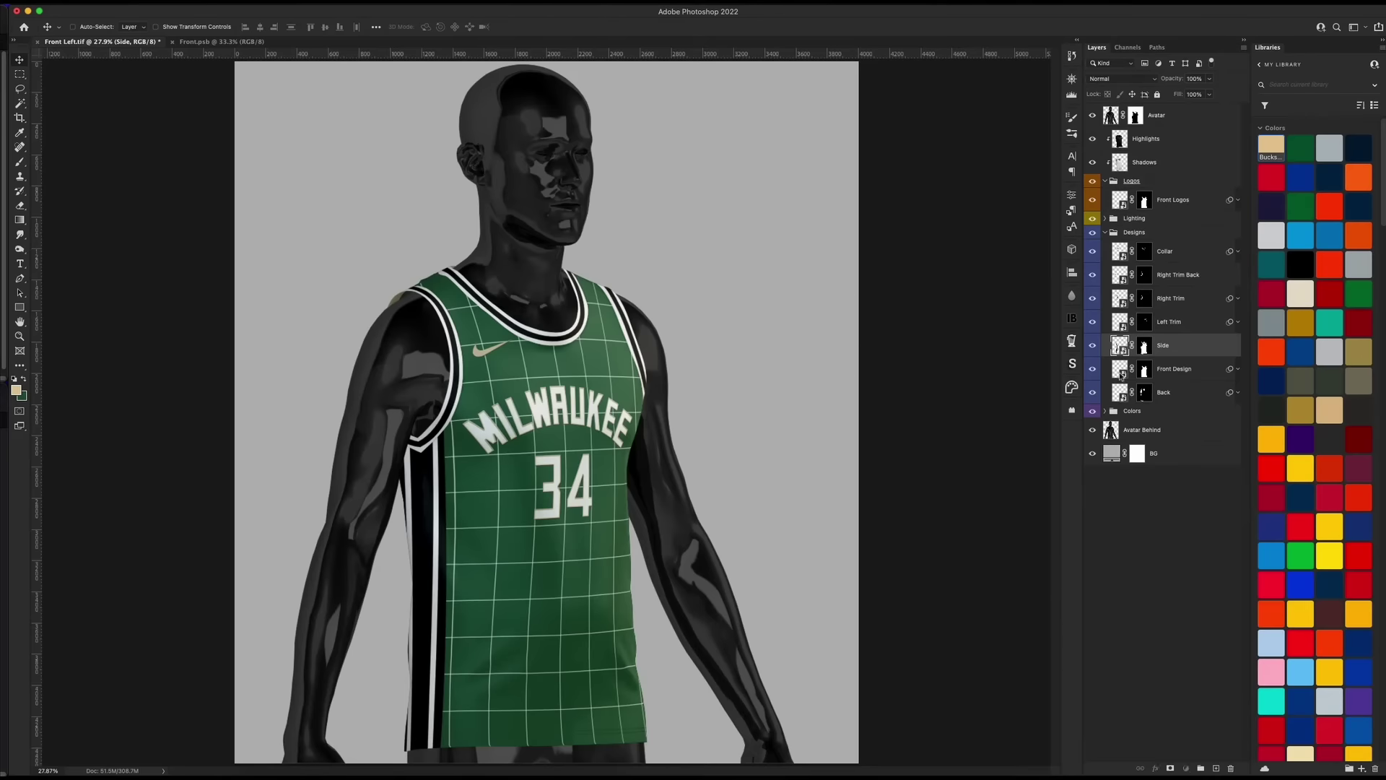
Open the Front Design smart object and hide its white grid pattern on Layer 1
double_click(1120, 370)
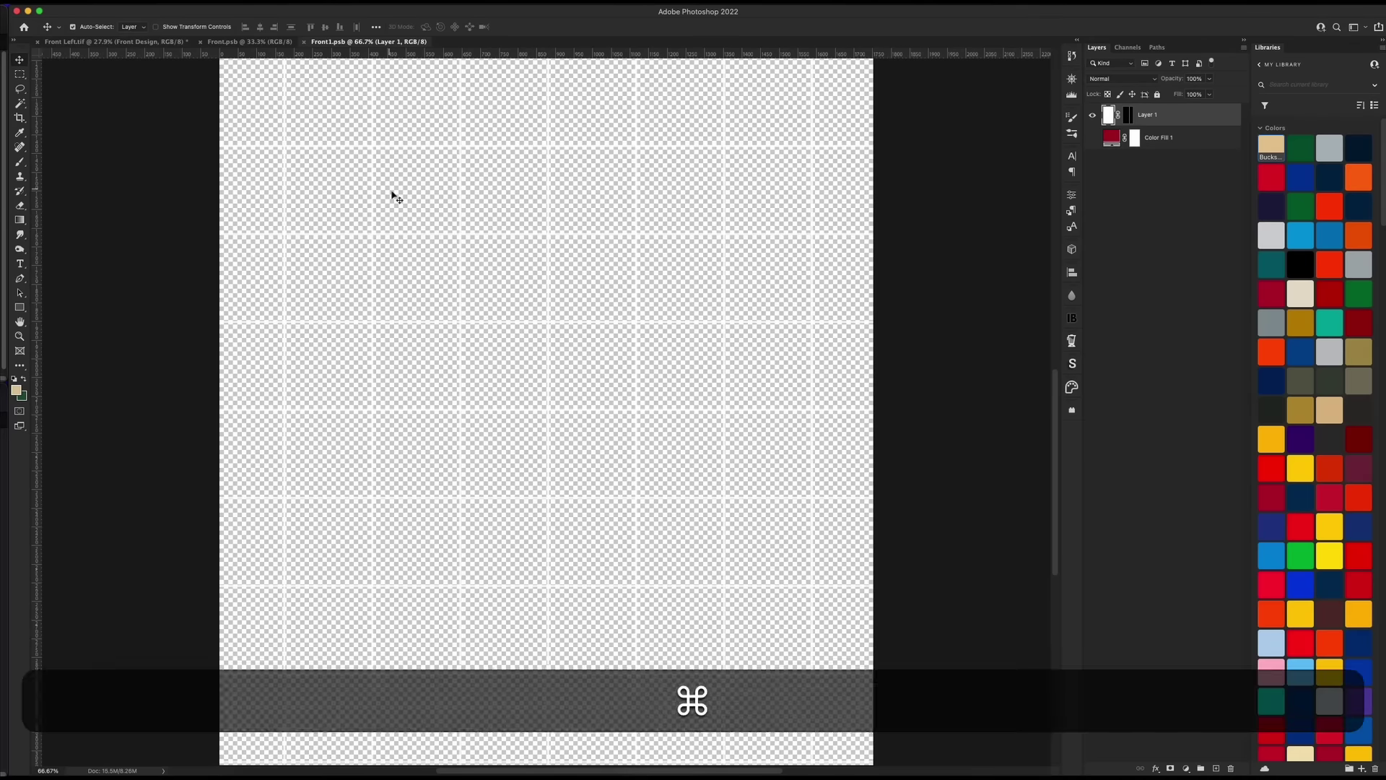
key("super+minus")
key("super+minus")
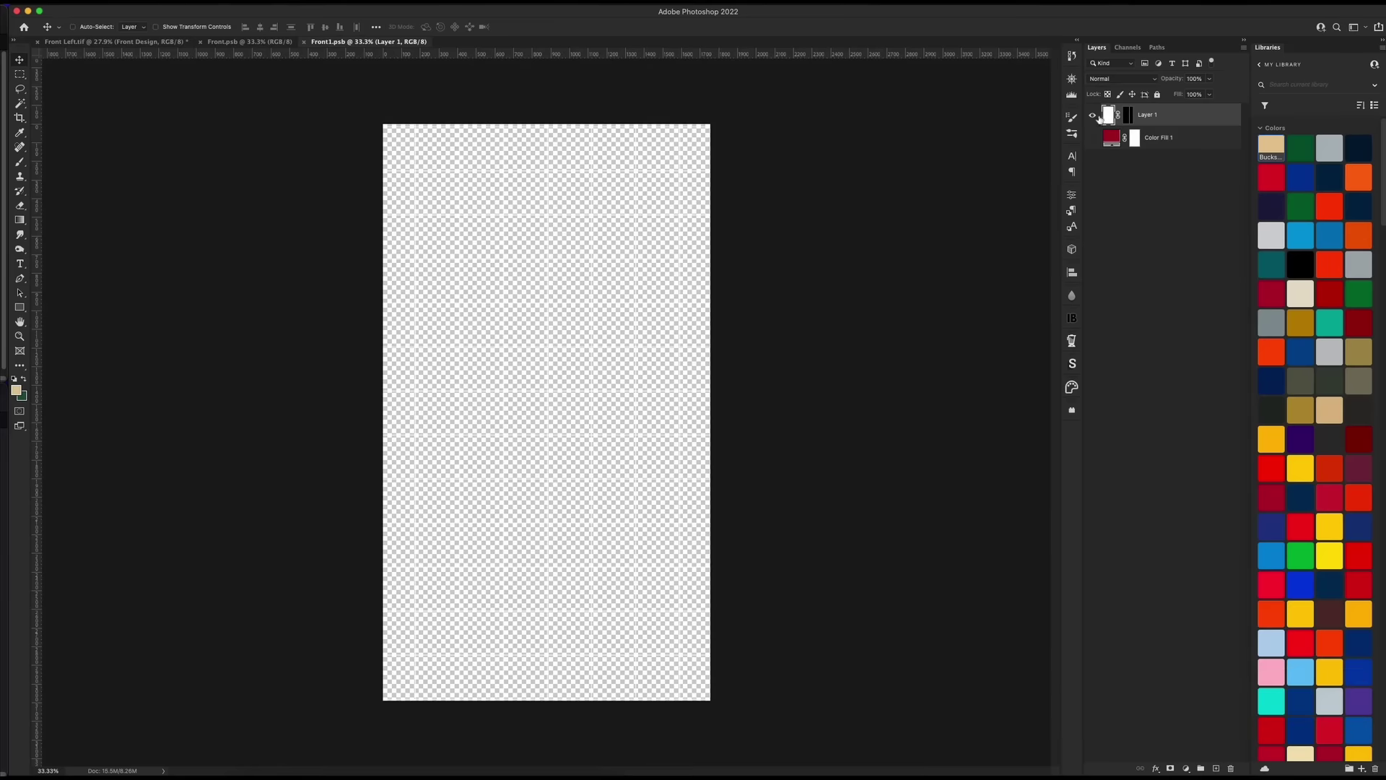
left_click(1092, 115)
Place Nike Chelsea Third.svg from the Individual Patterns folder in the front design and enlarge it to cover the whole canvas
left_click(10, 356)
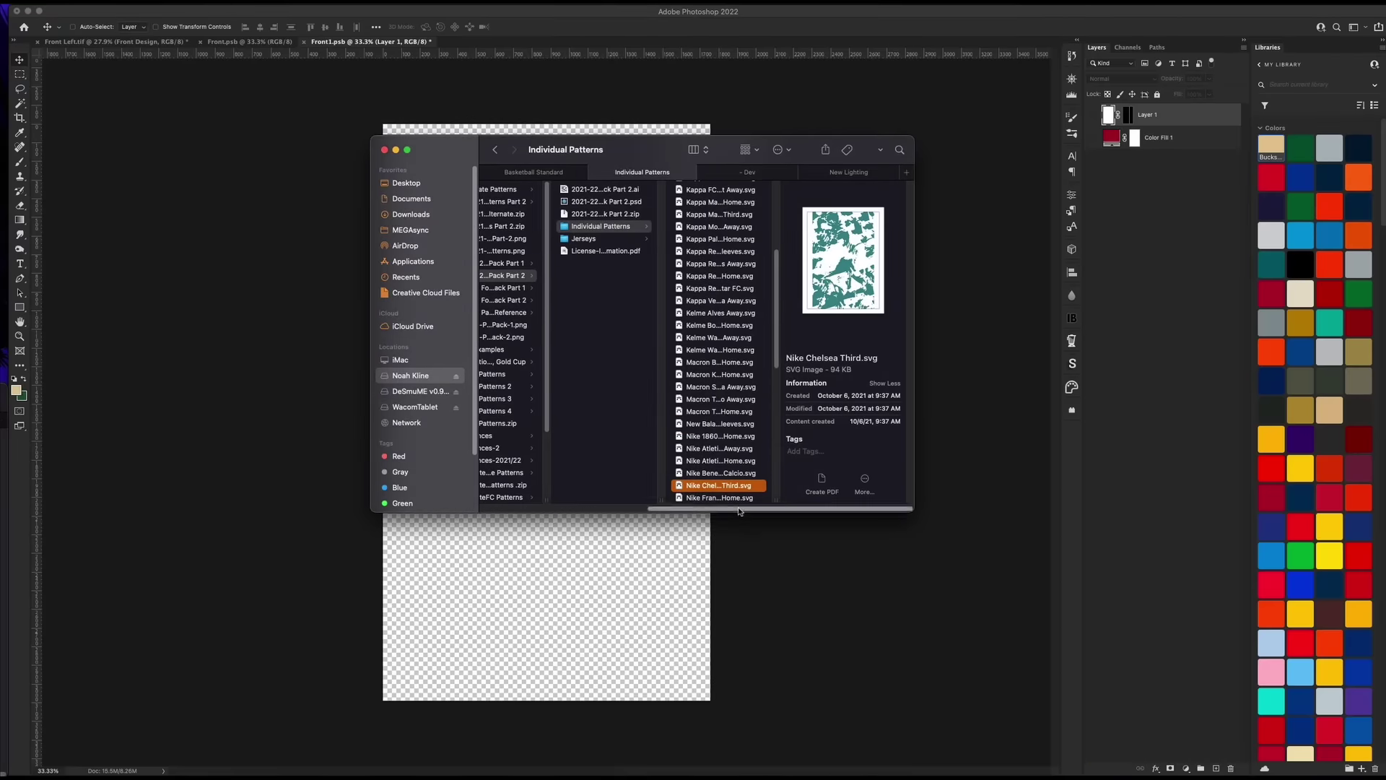
scroll(740, 498, "left", 3)
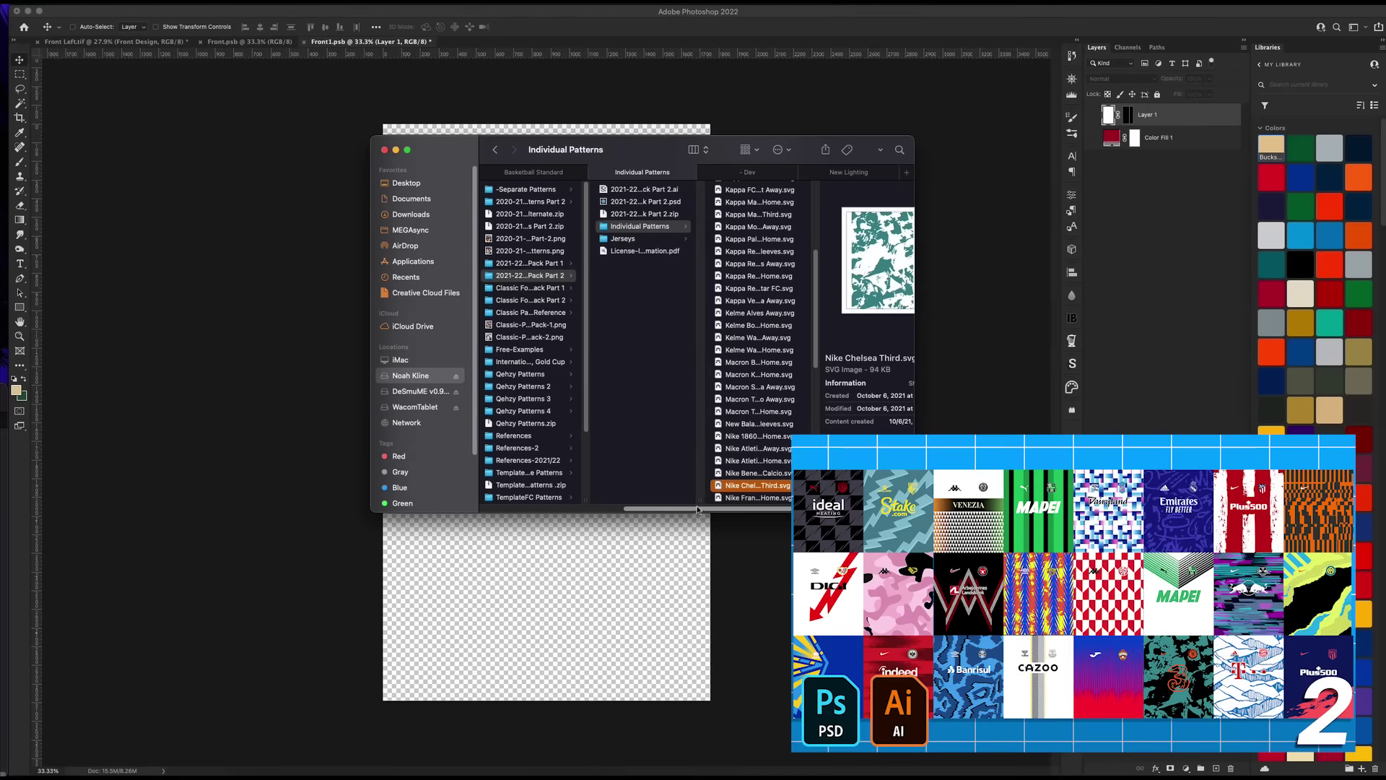
scroll(713, 506, "right", 3)
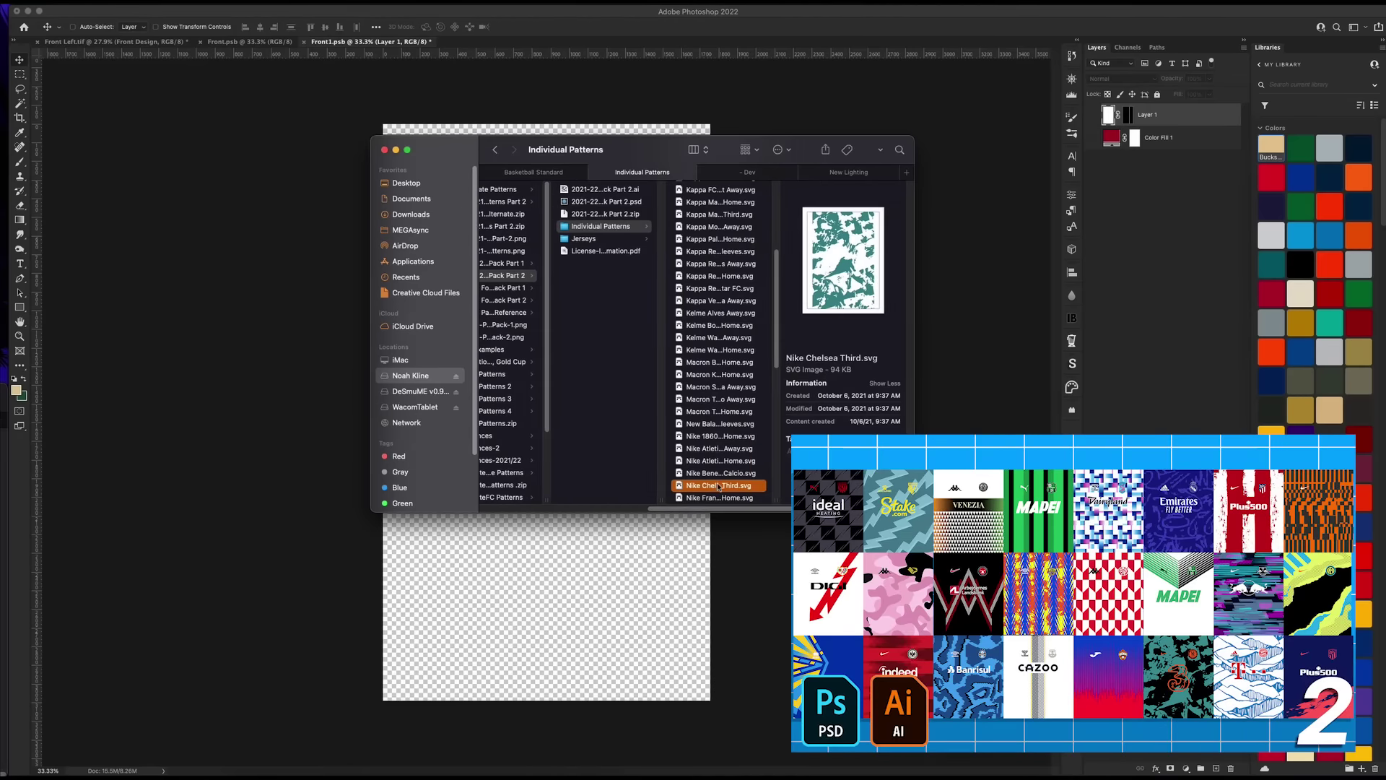
left_click_drag(709, 141, 0, 63)
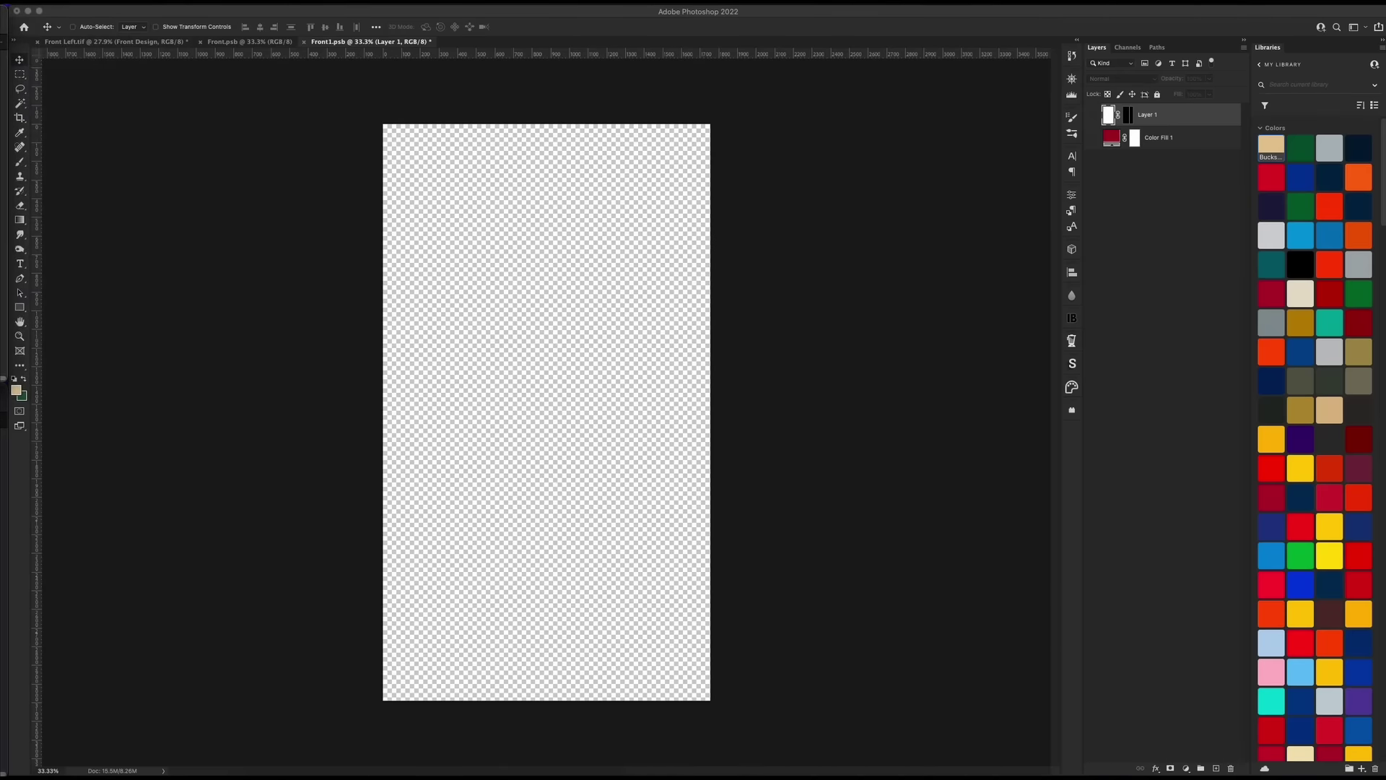
left_click_drag(0, 380, 652, 413)
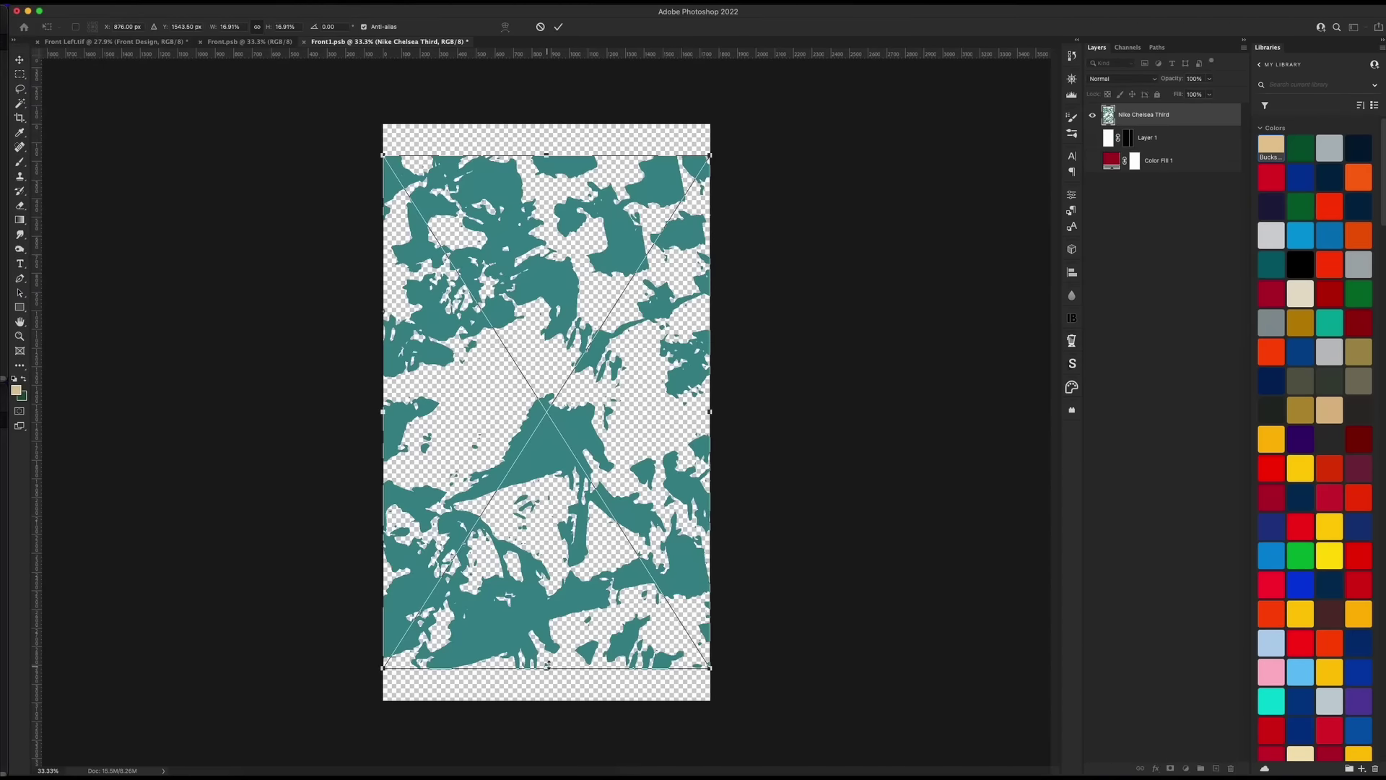
left_click_drag(547, 665, 547, 711)
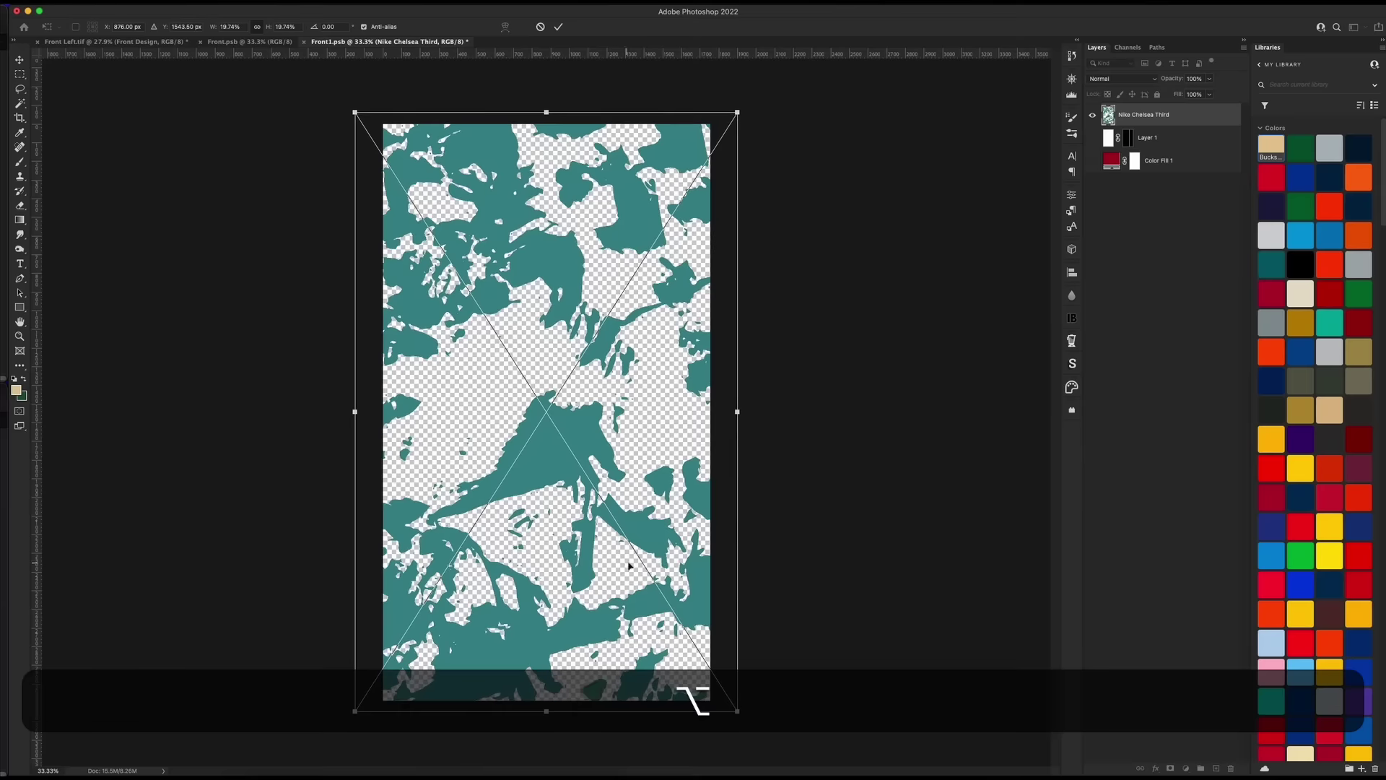
key("Return")
Rasterize the Nike Chelsea Third layer and give it a dark green #124427 color overlay
left_click(1134, 117, "ctrl")
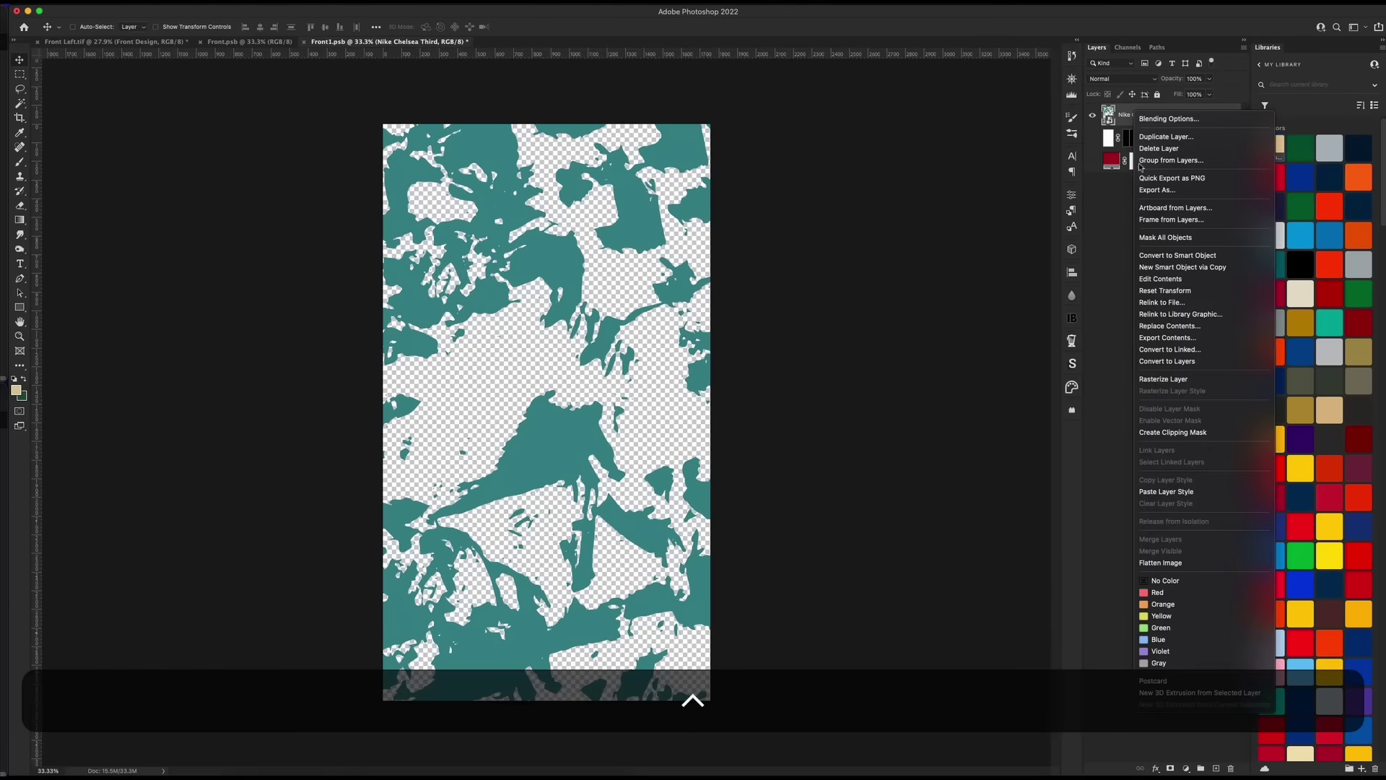
left_click(1163, 378)
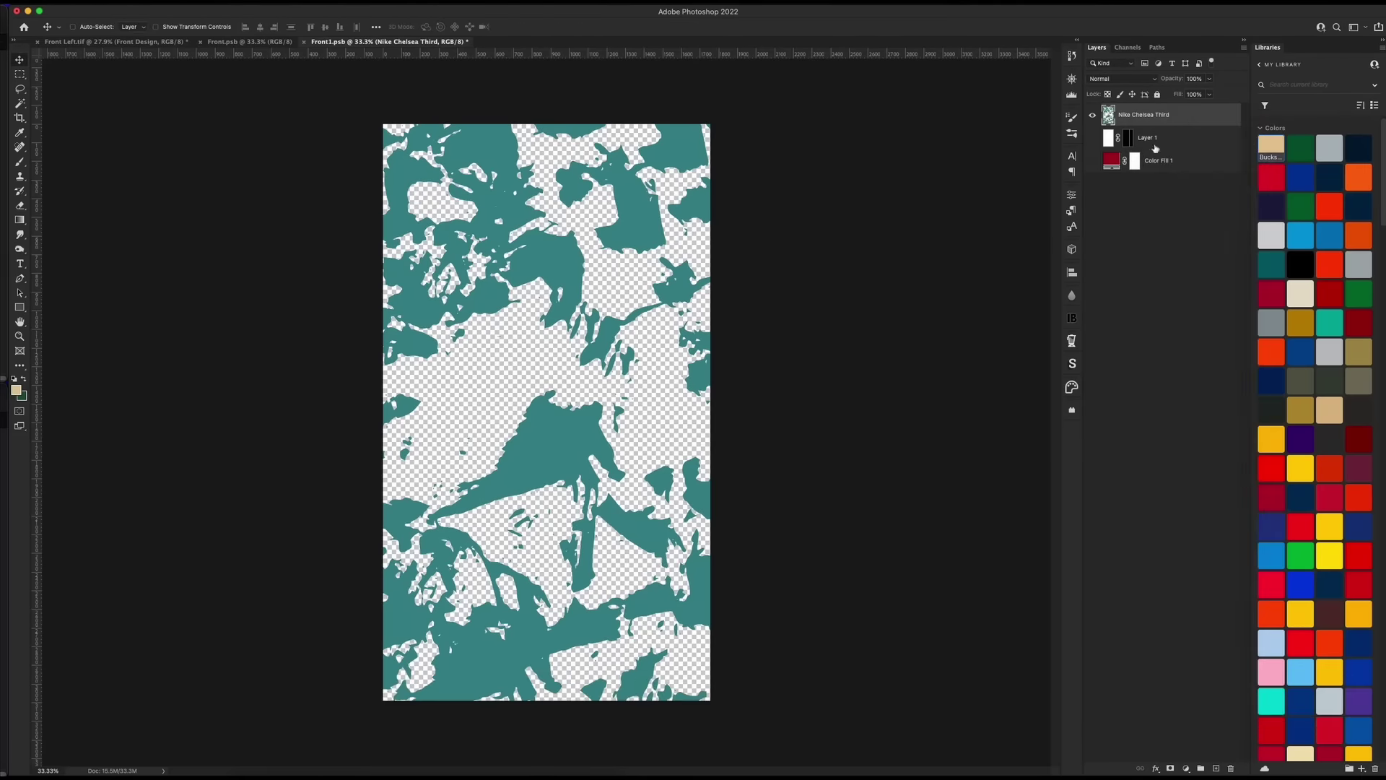
double_click(1202, 123)
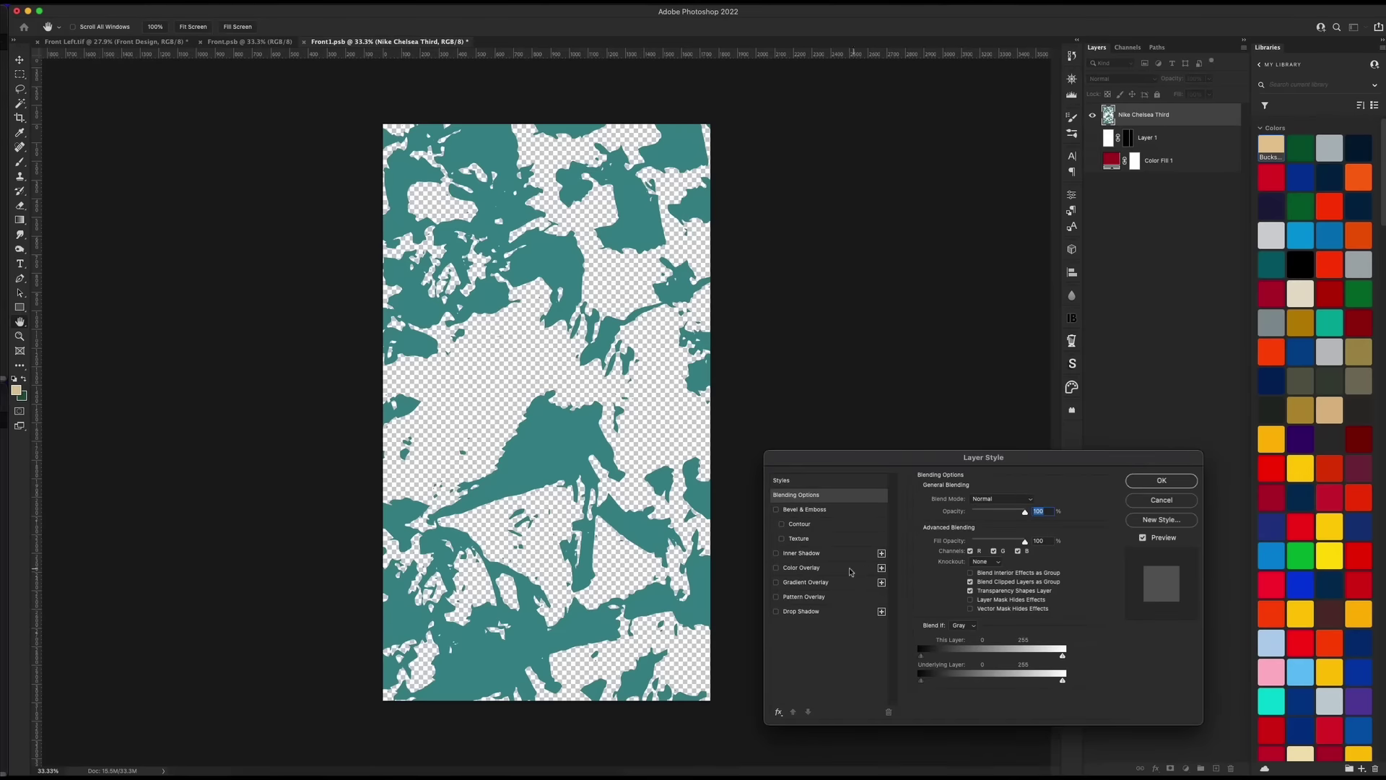
left_click(819, 570)
left_click(1031, 501)
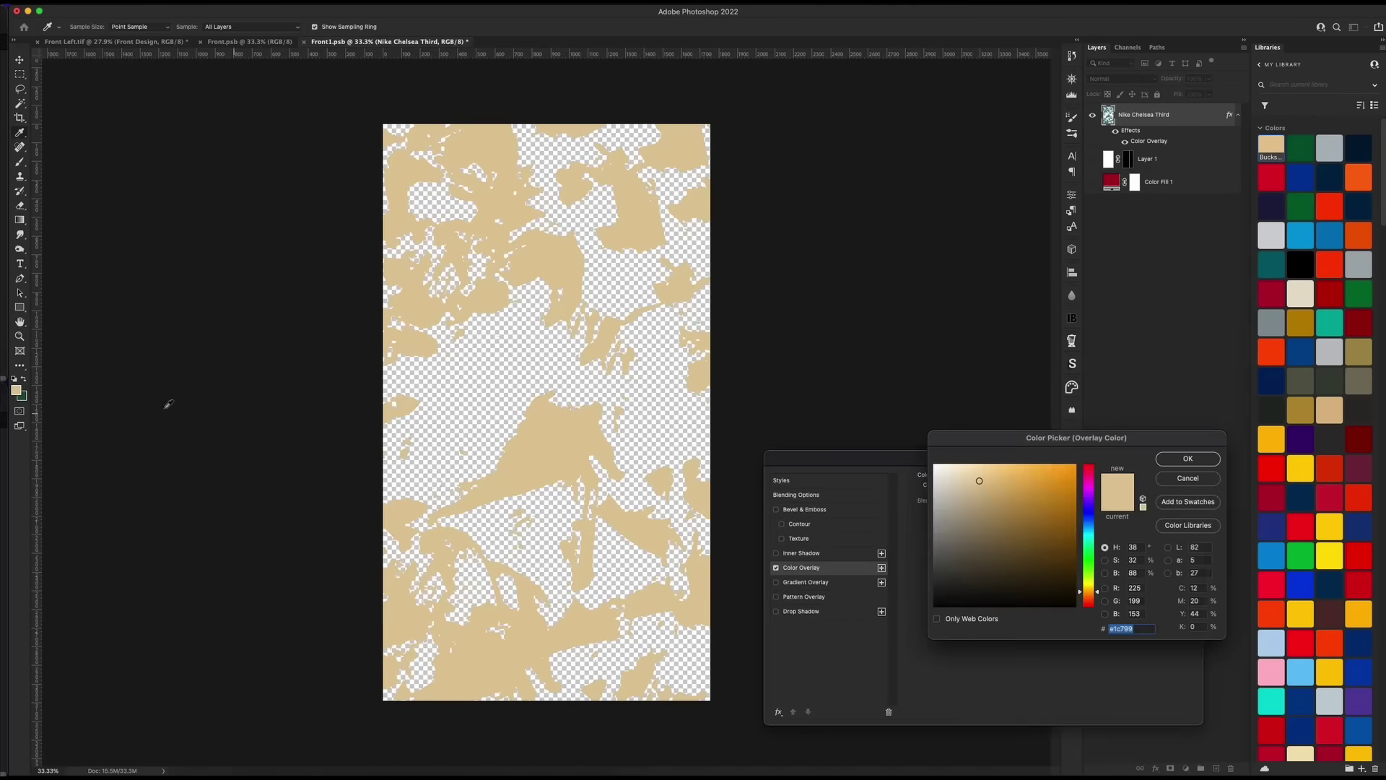
left_click(24, 396)
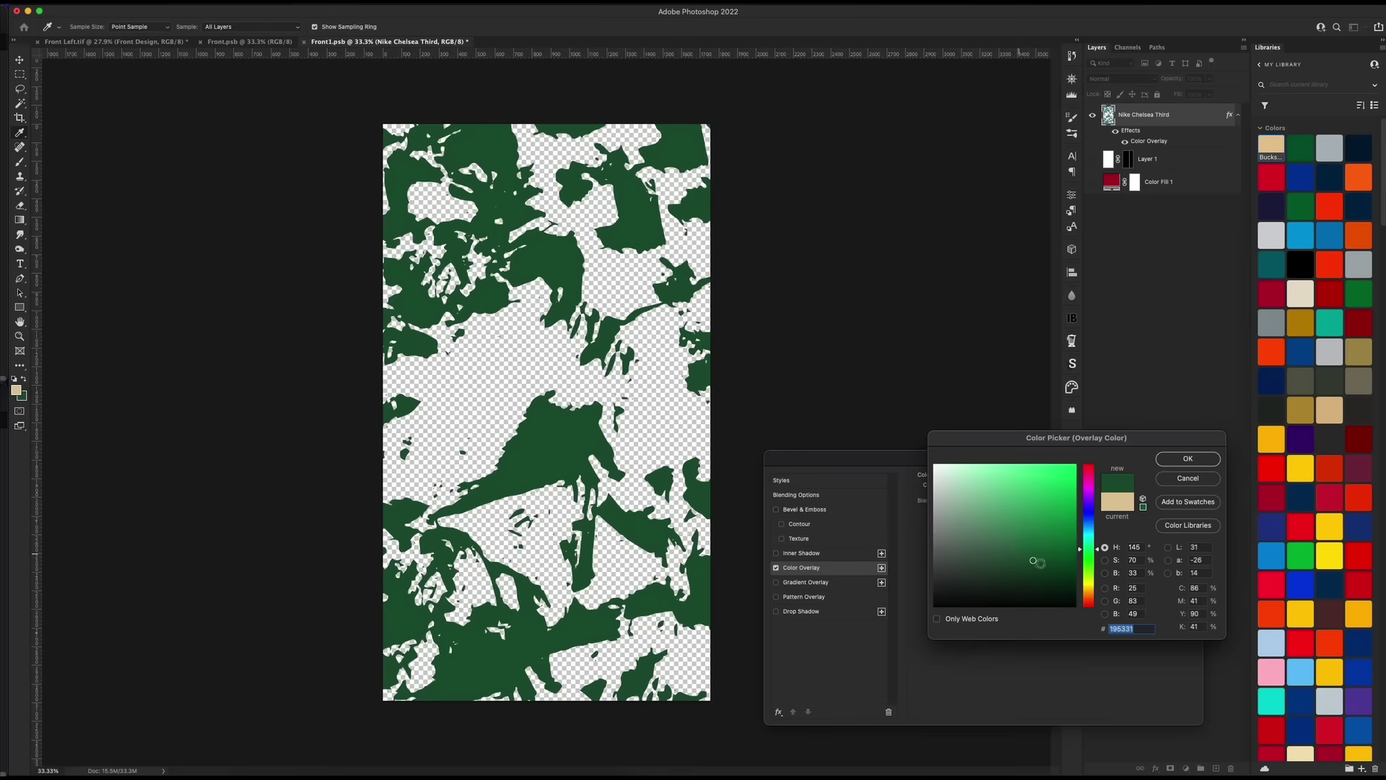
left_click(1038, 569)
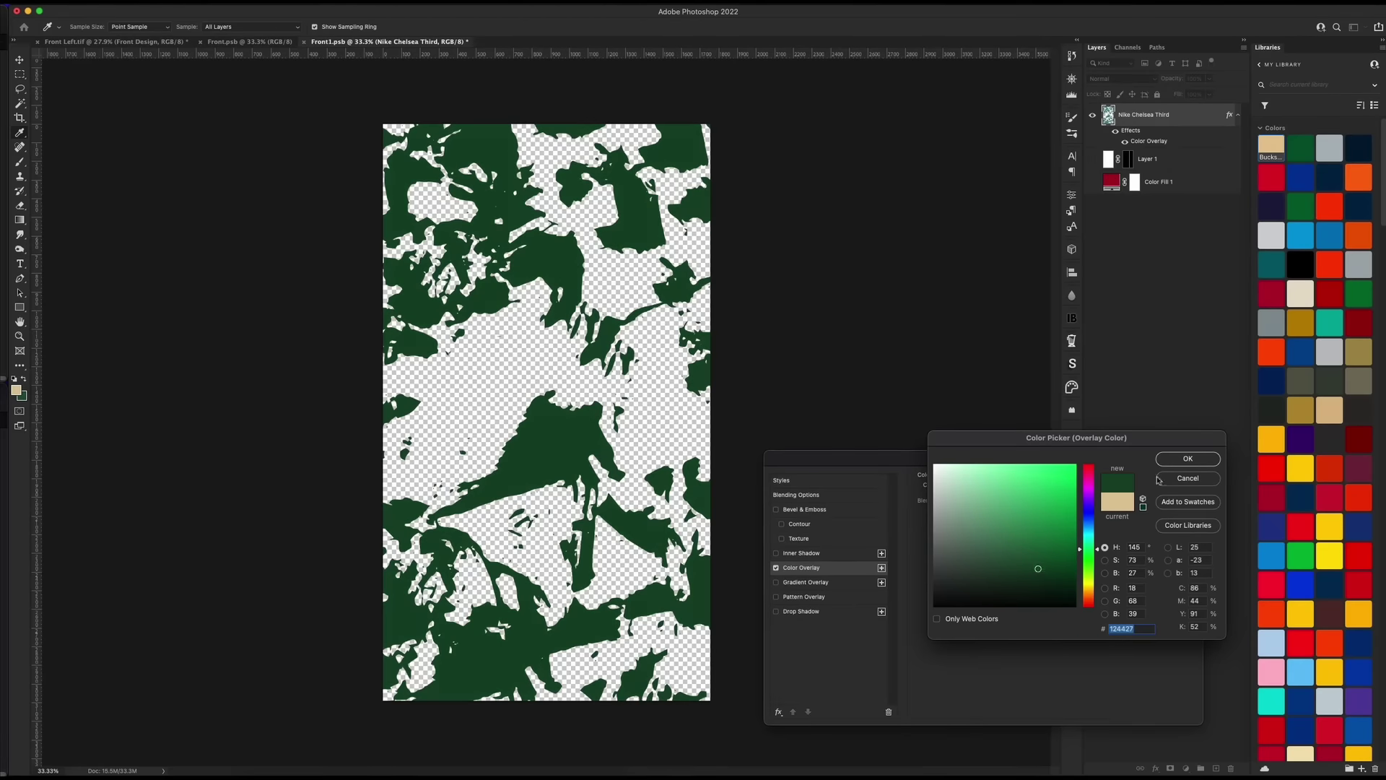
left_click(1187, 458)
left_click(1155, 482)
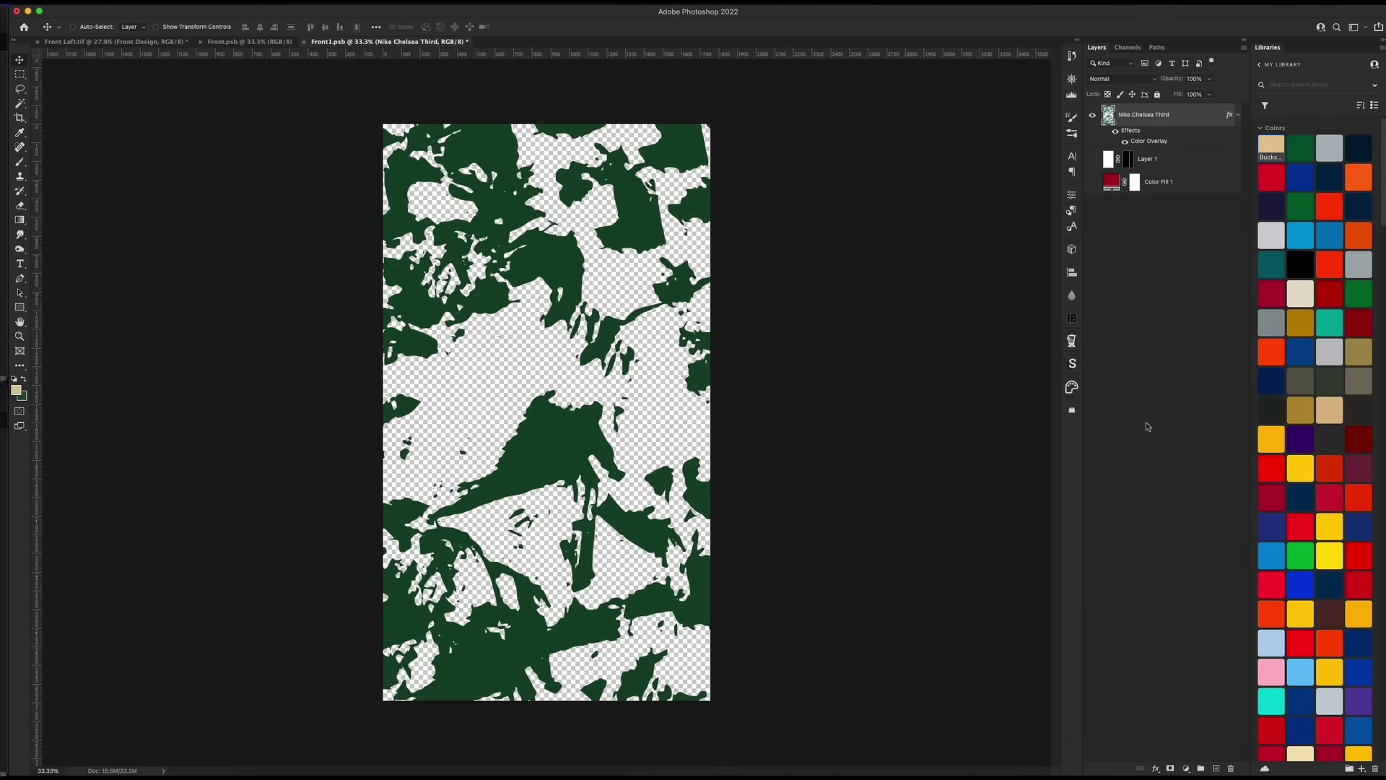
Rasterize the pattern's layer style, then save and close the front design document
right_click(1154, 121)
left_click(1206, 338)
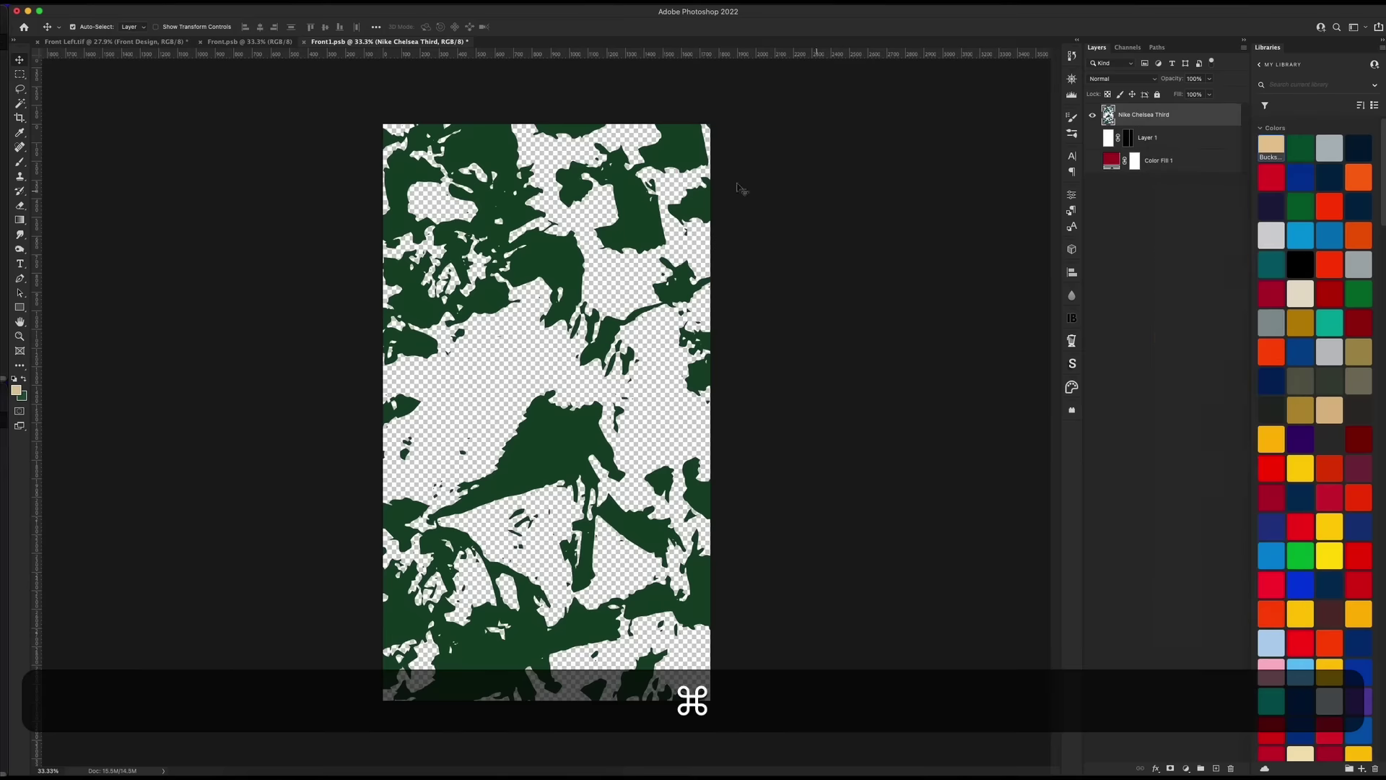
key("super+s")
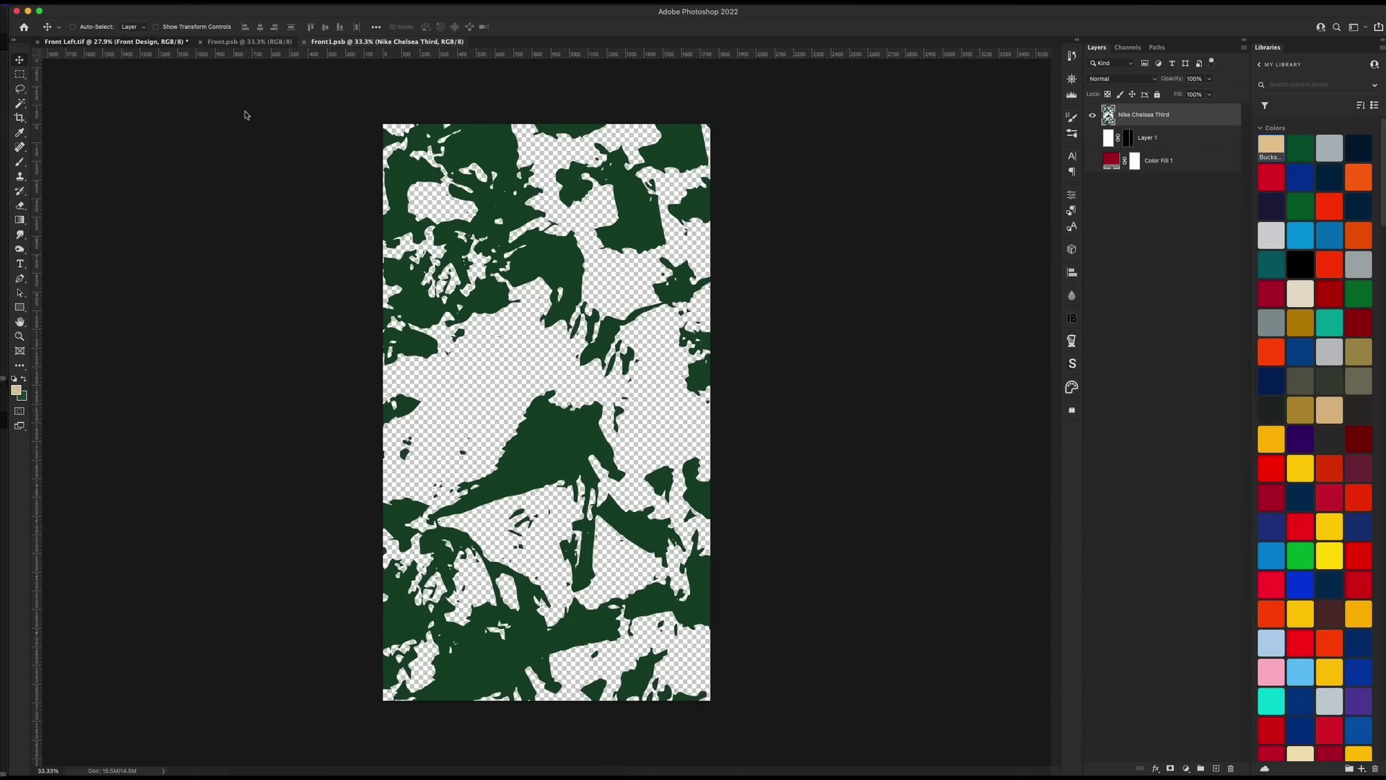
key("ctrl+Tab")
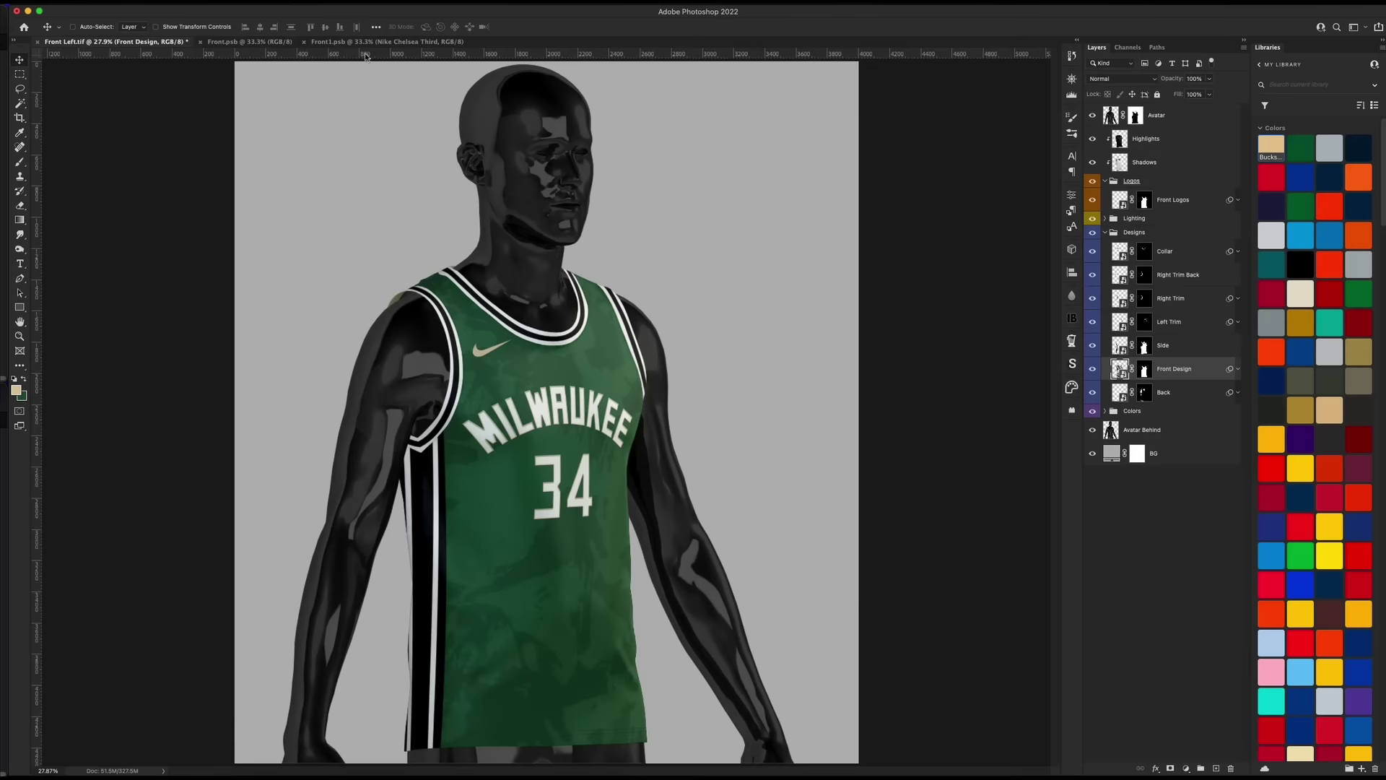
left_click(304, 42)
Open the Collar, Right Trim Back, Right Trim and Left Trim smart objects from the Designs group for editing
double_click(1119, 253)
left_click(102, 41)
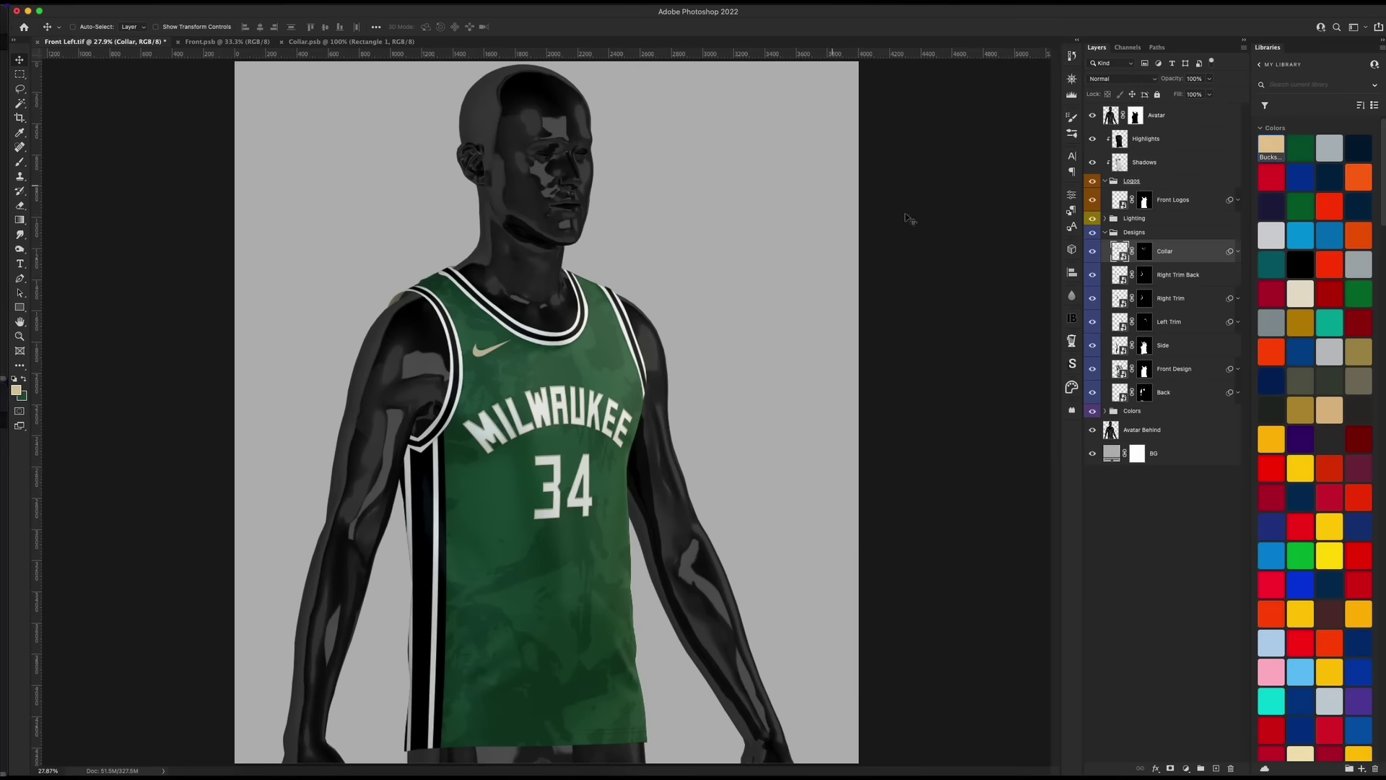
double_click(1120, 278)
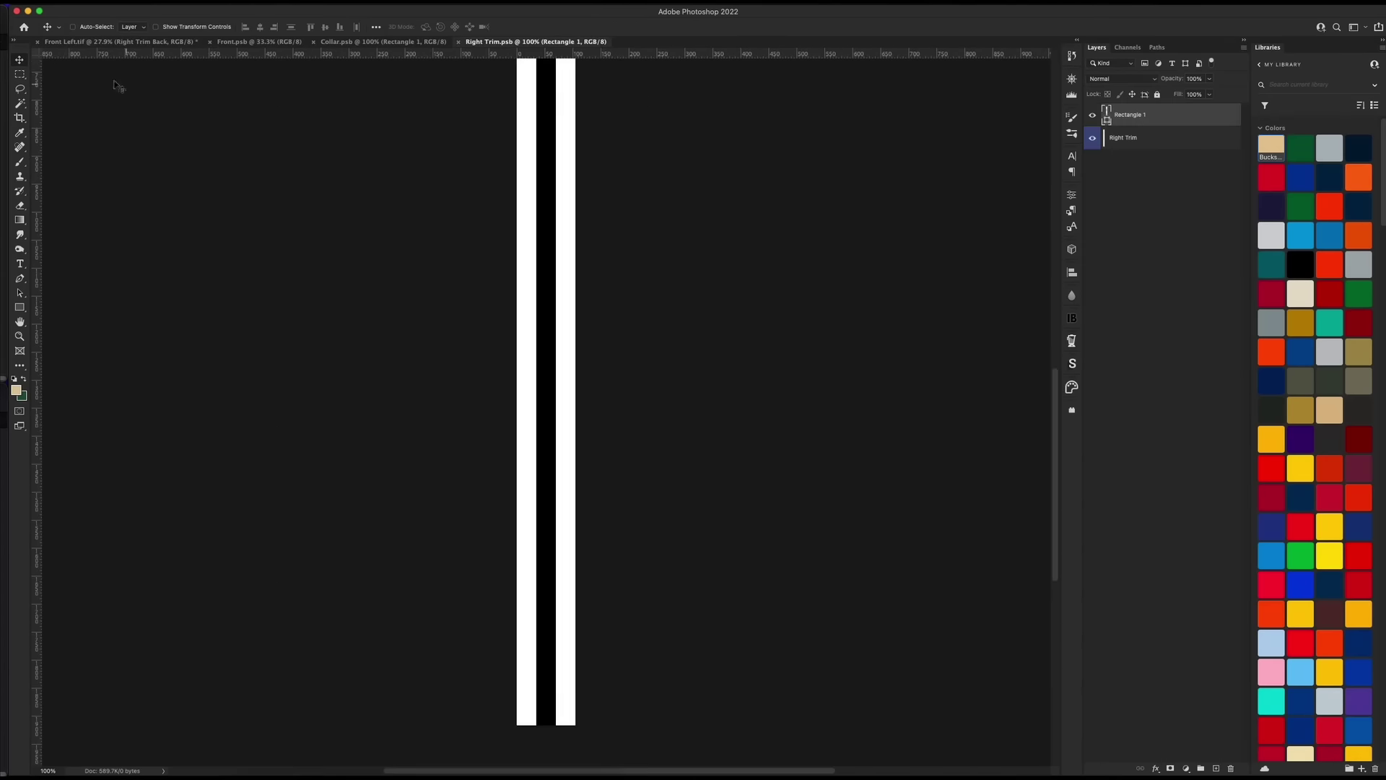
left_click(109, 42)
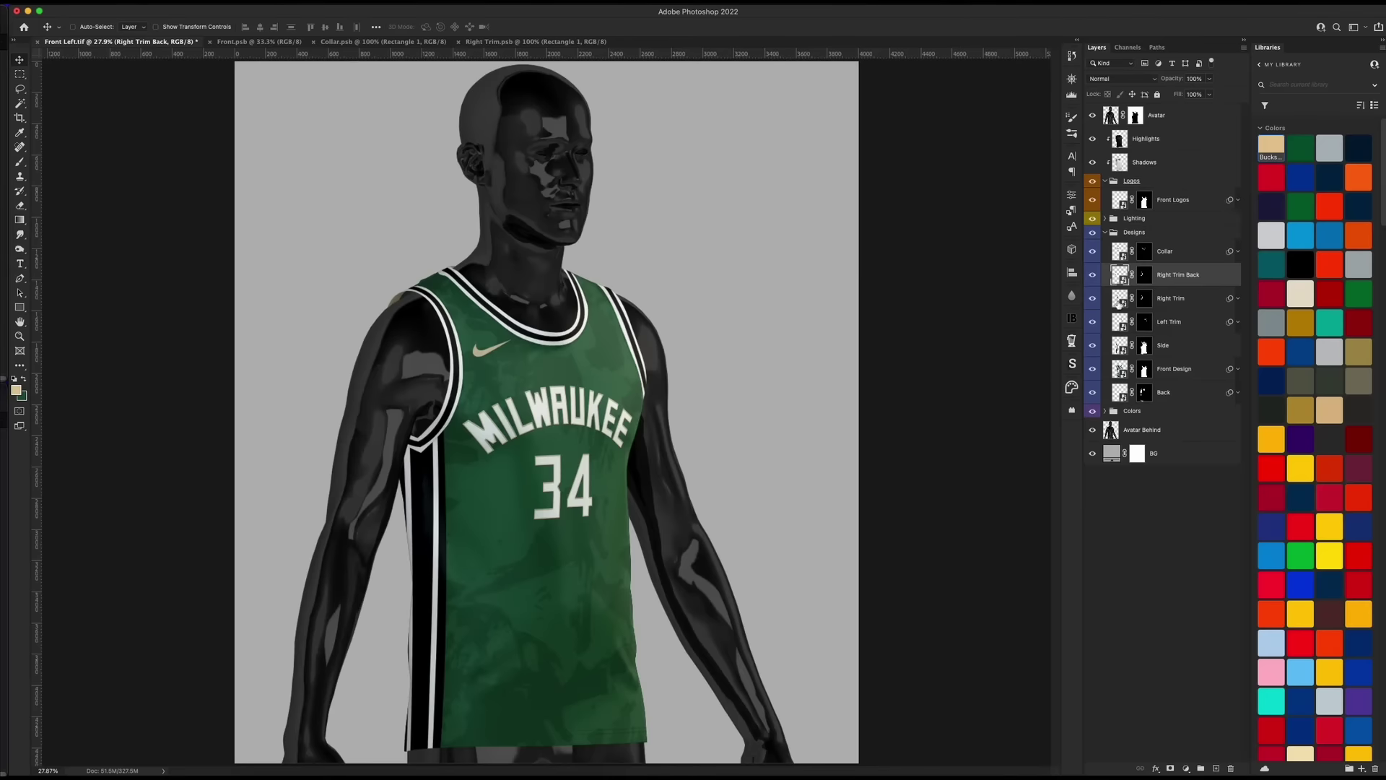
double_click(1119, 300)
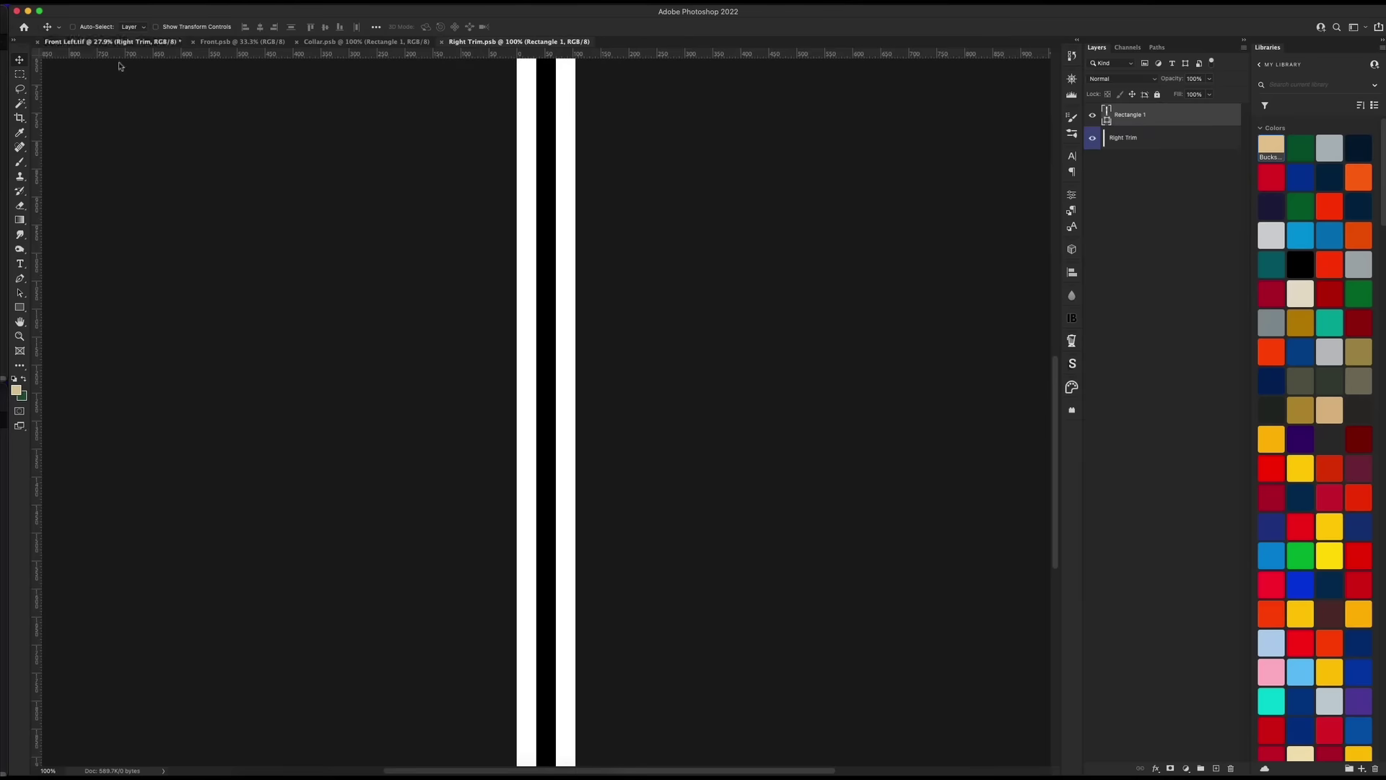
left_click(119, 42)
double_click(1121, 328)
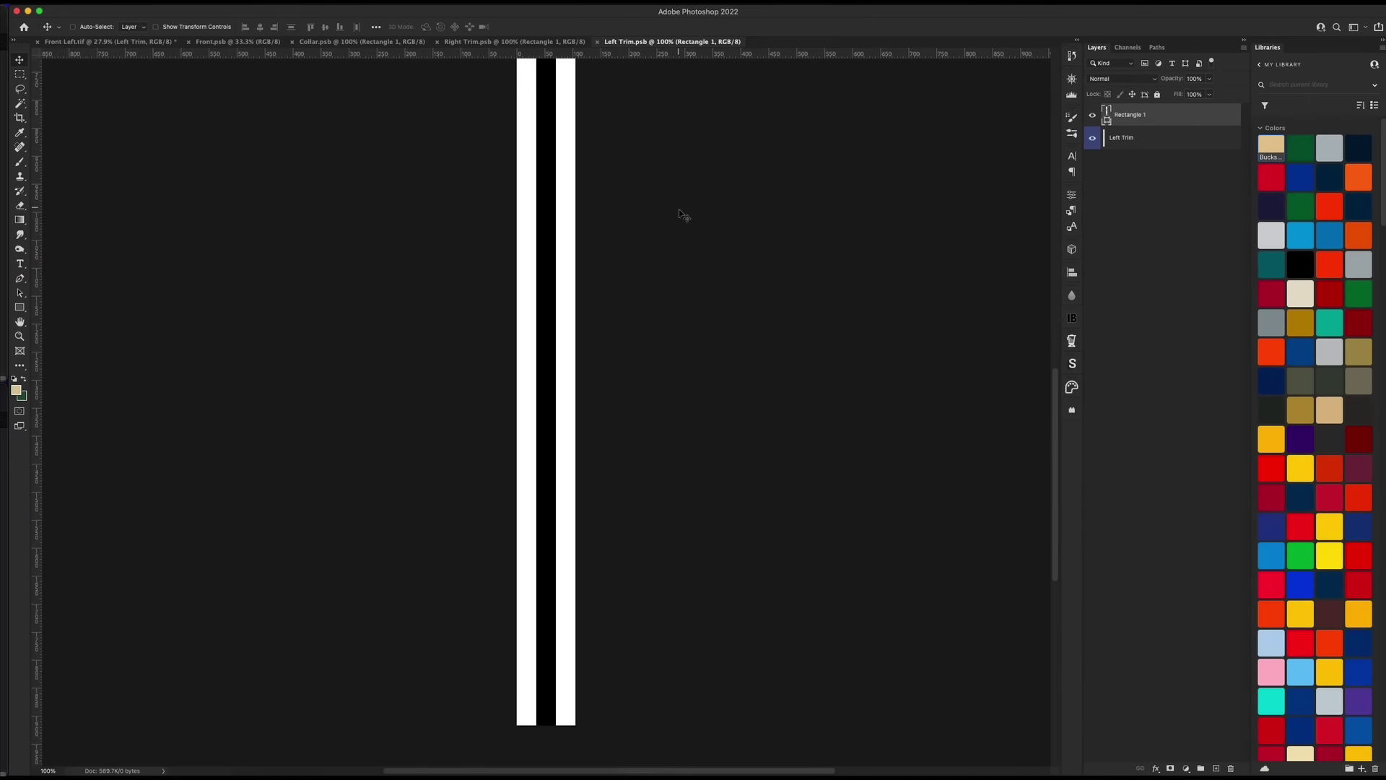
key("super+0")
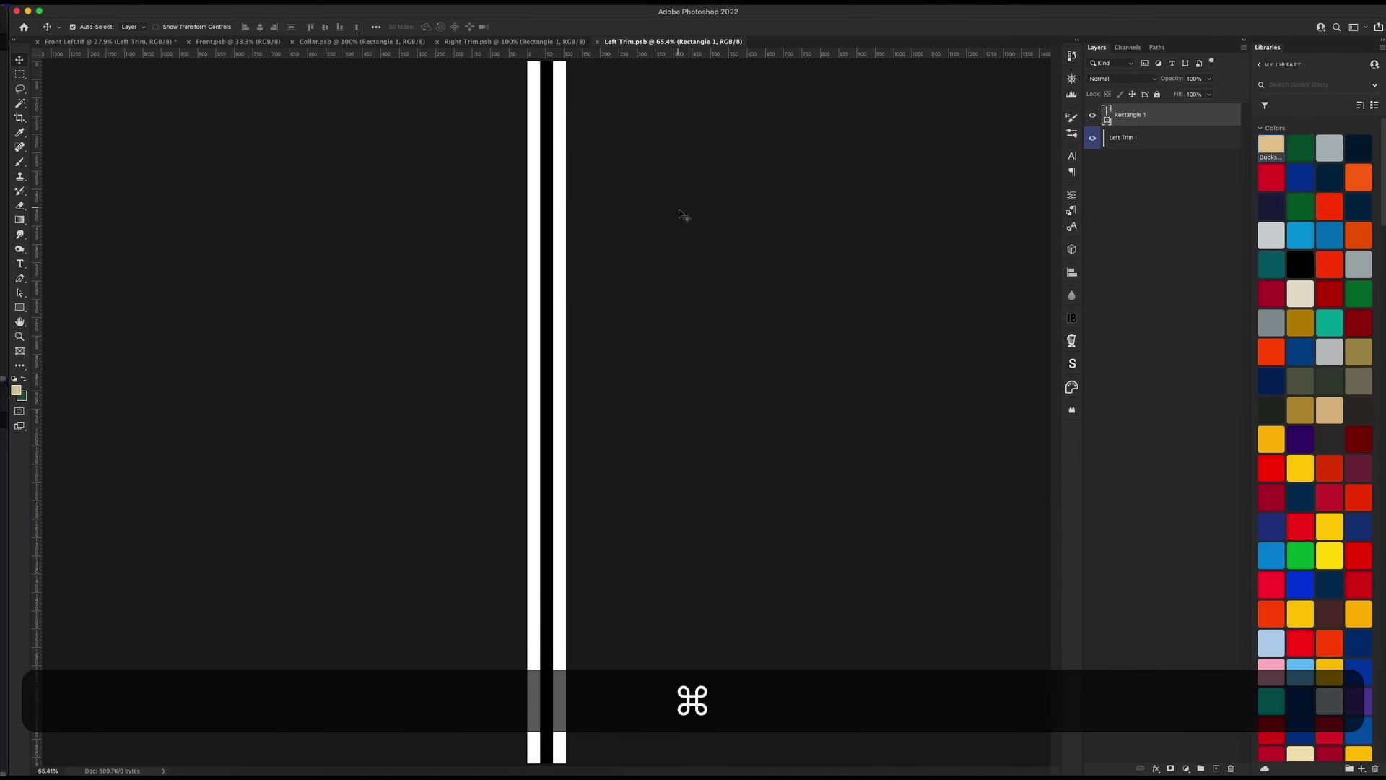
key("super+equal")
key("super+minus")
key("super+minus")
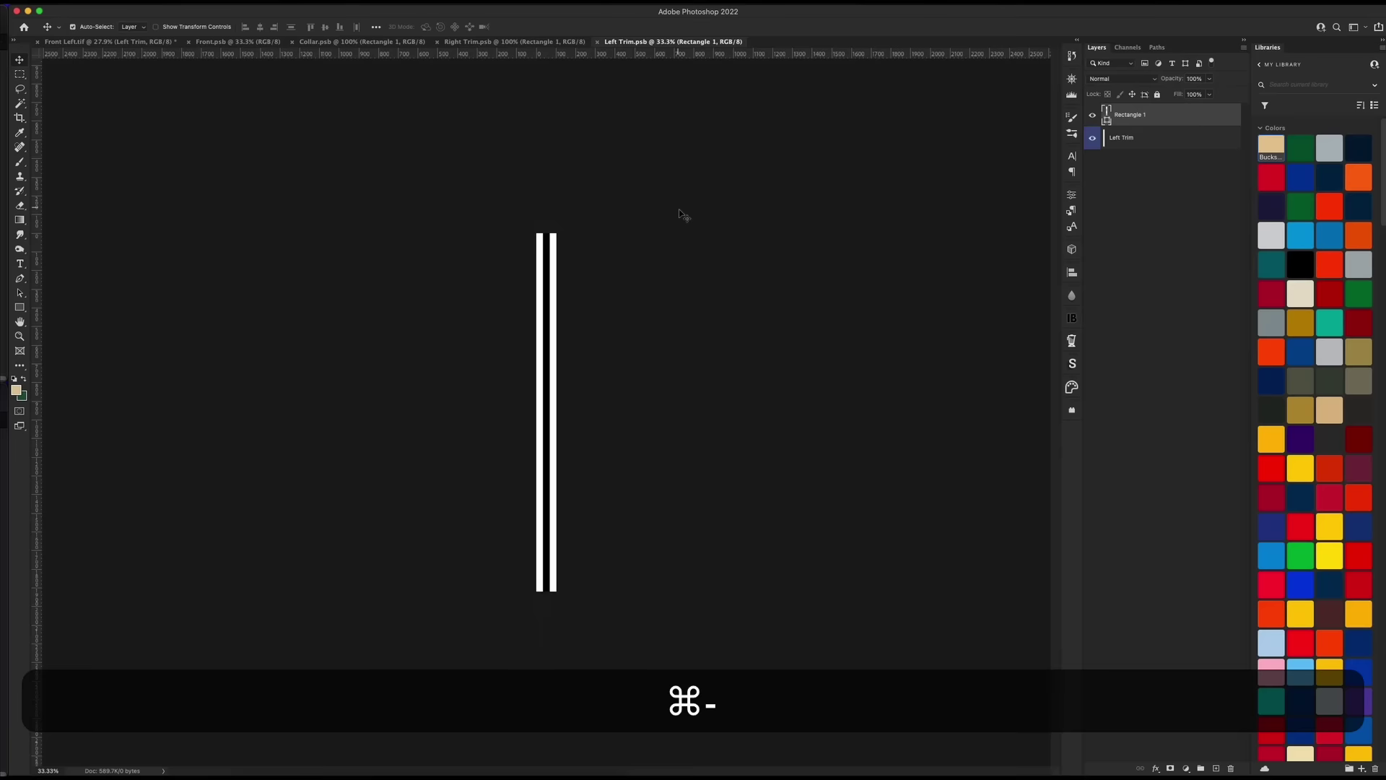
Hide the Left Trim base layer, recolor the Rectangle 1 stripe white #ffffff, and save the document to update the jersey mock-up
key("super+0")
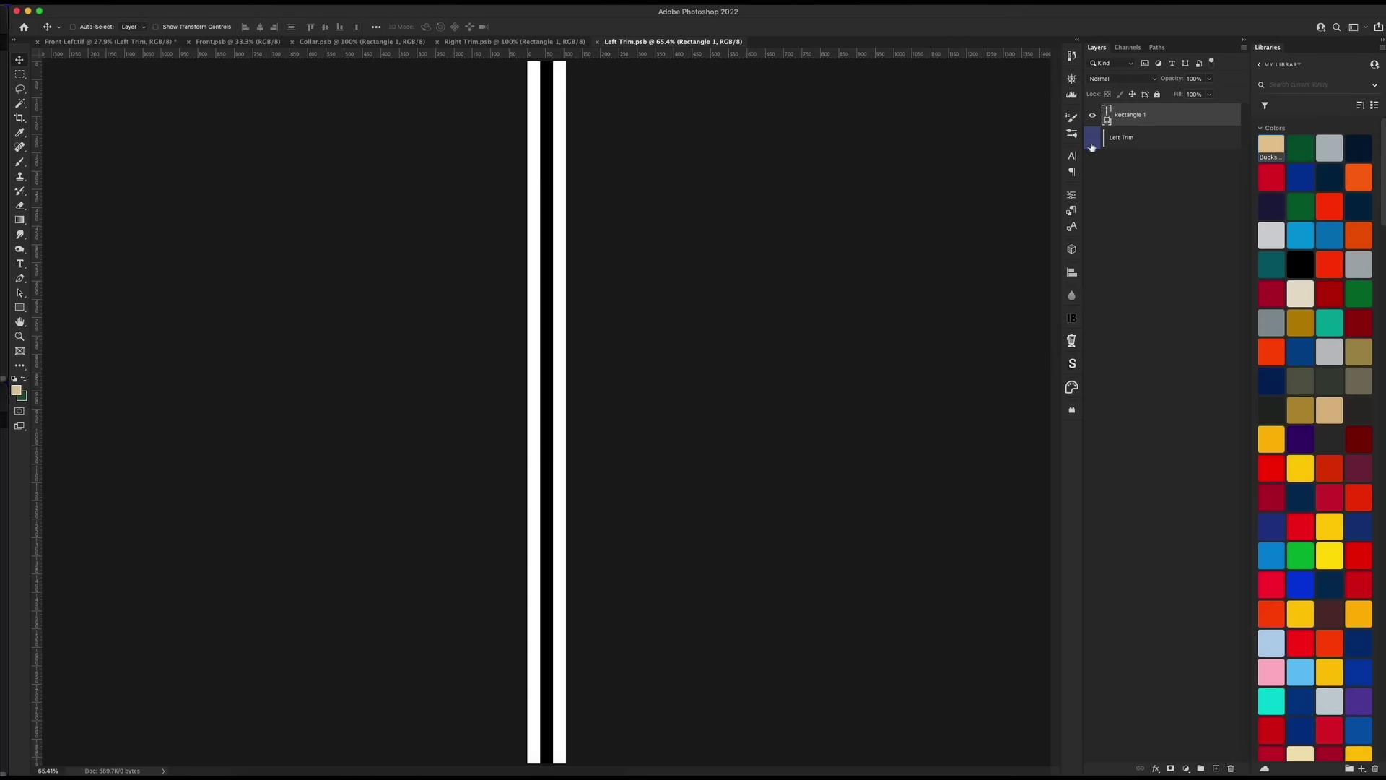
double_click(1091, 146)
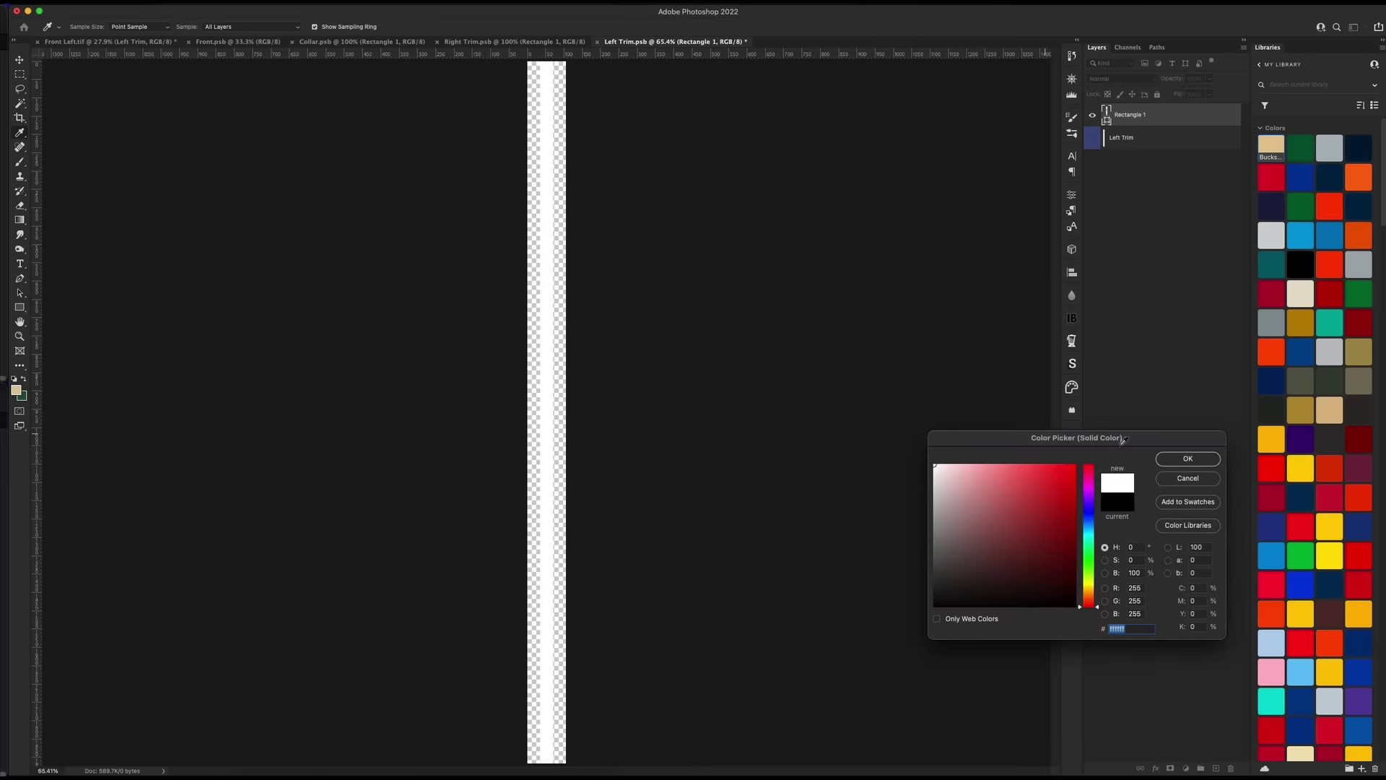
left_click(1188, 458)
key("super+s")
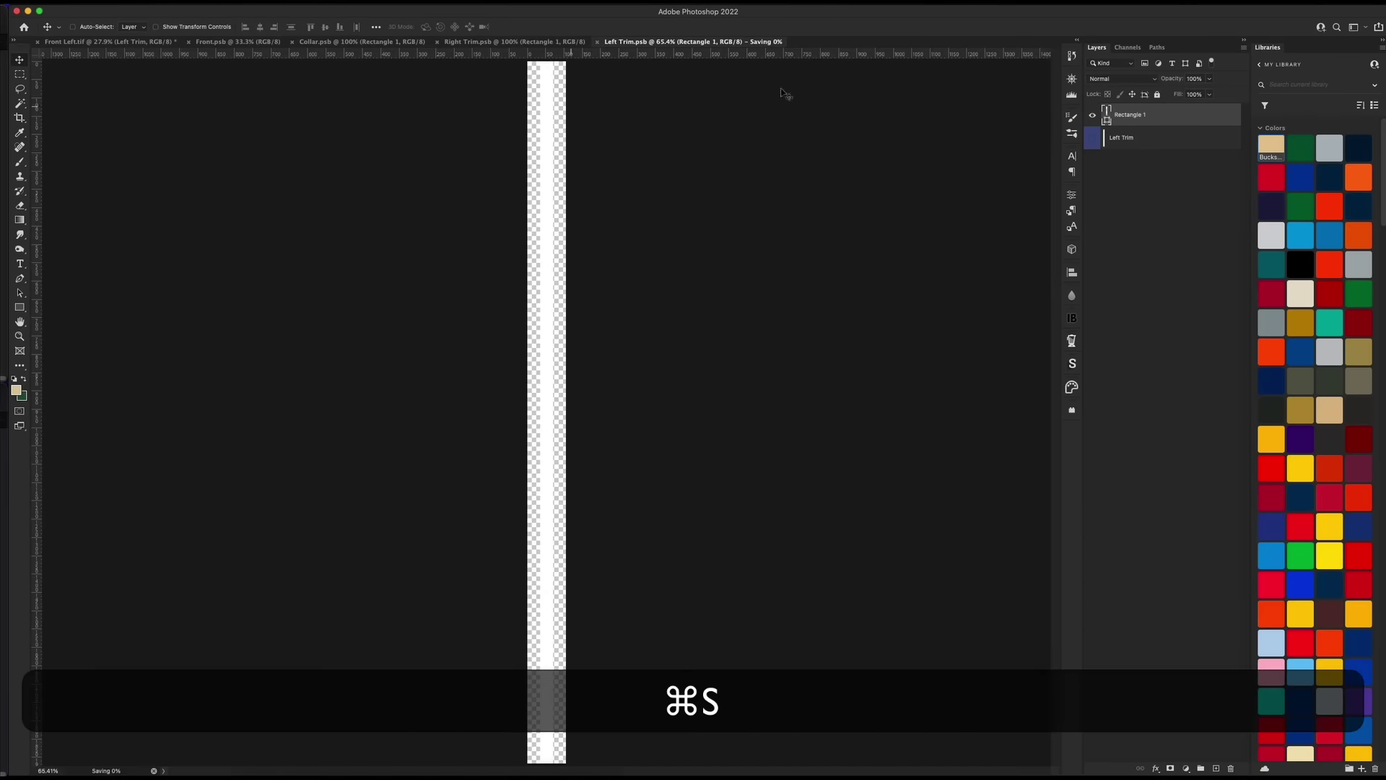
left_click(126, 42)
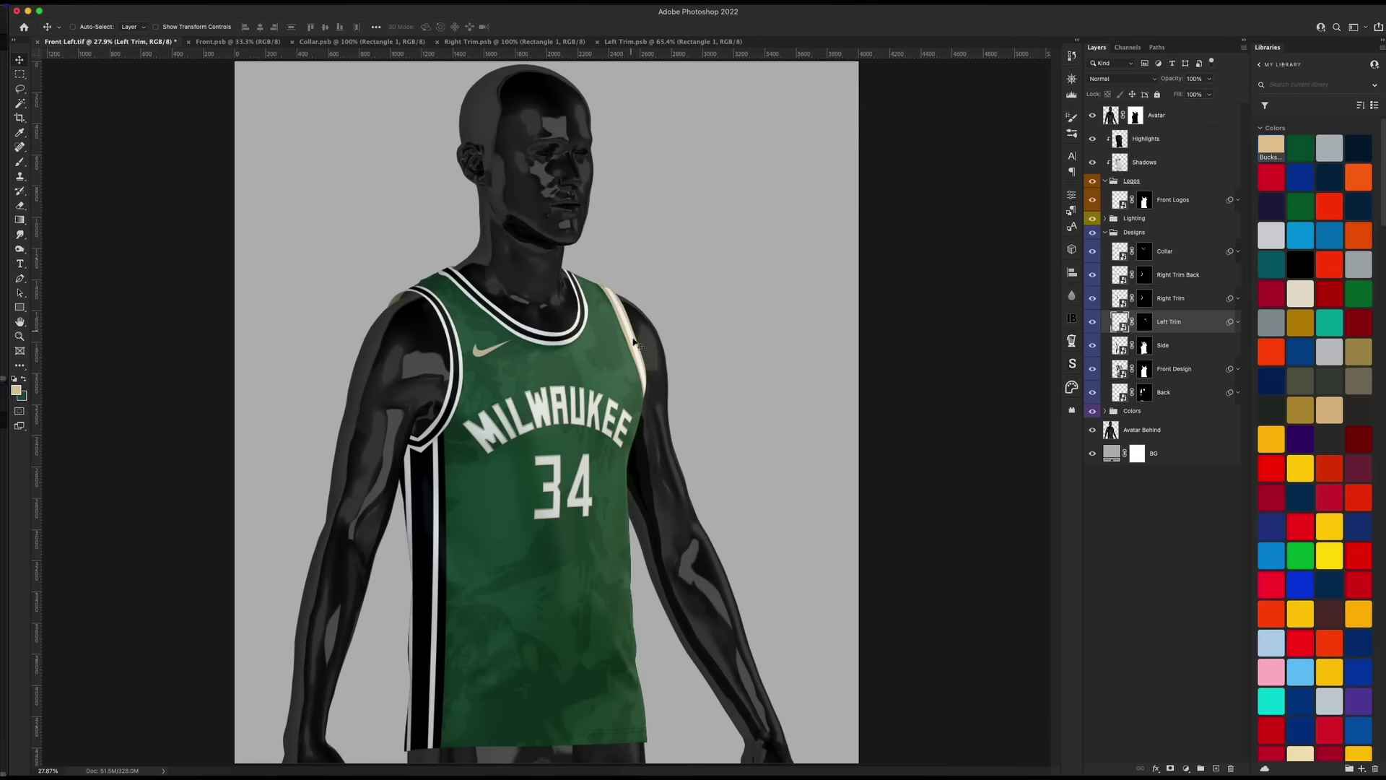
In the Right Trim document, hide the base layer, recolor the Rectangle 1 stripe white #ffffff, and save
left_click(548, 45)
left_click(1092, 137)
double_click(1105, 117)
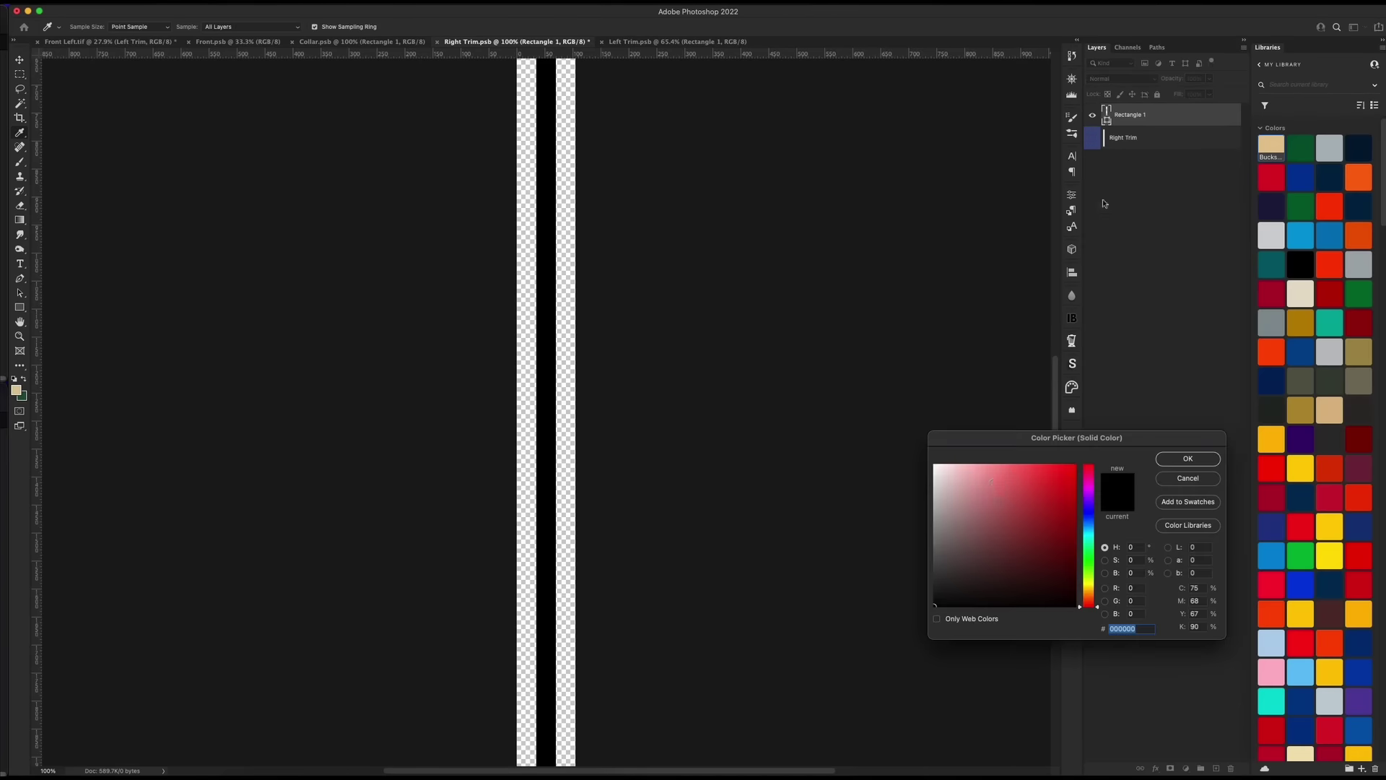
type("ffffff")
left_click(1188, 459)
key("v")
key("super+s")
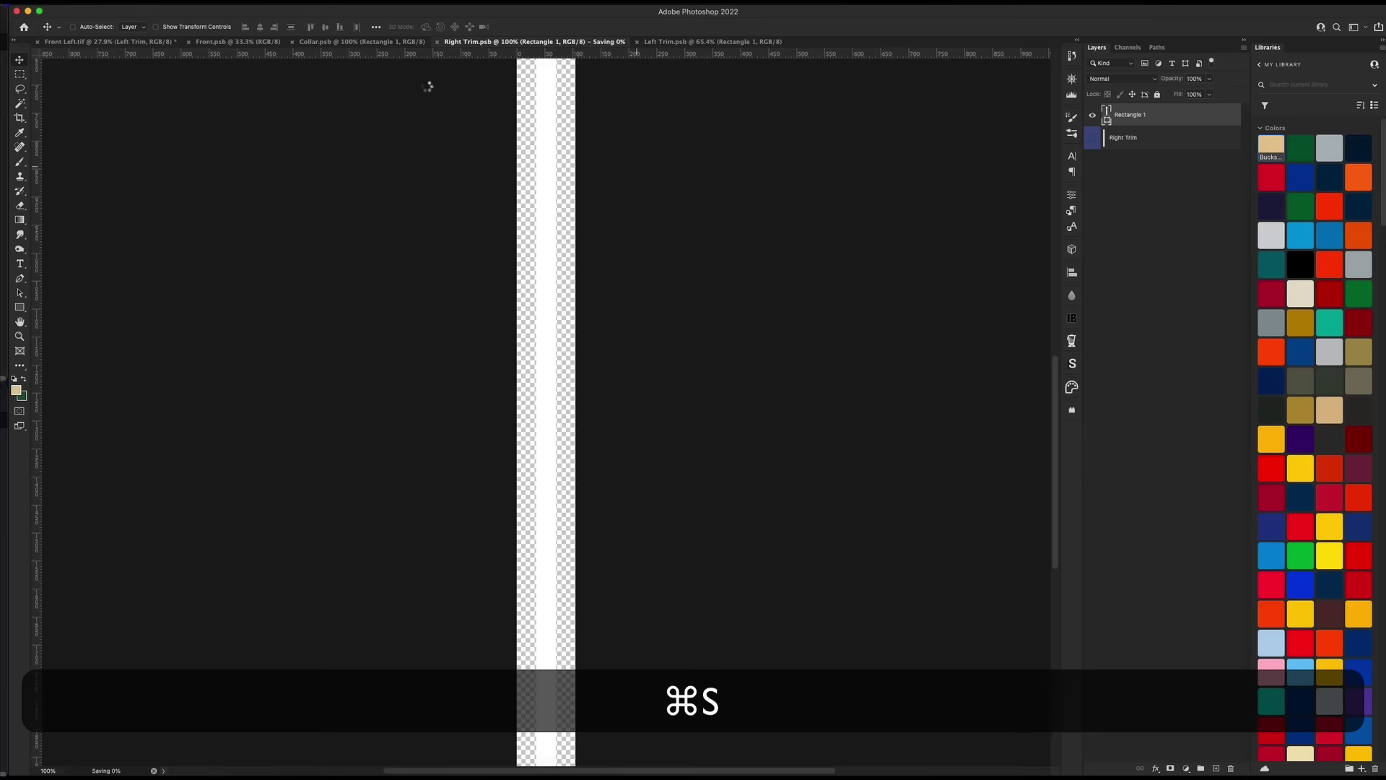
In the Collar document, hide the base layer, recolor the Rectangle 1 stripe white #ffffff, save, and return to the jersey mock-up
key("ctrl+shift+Tab")
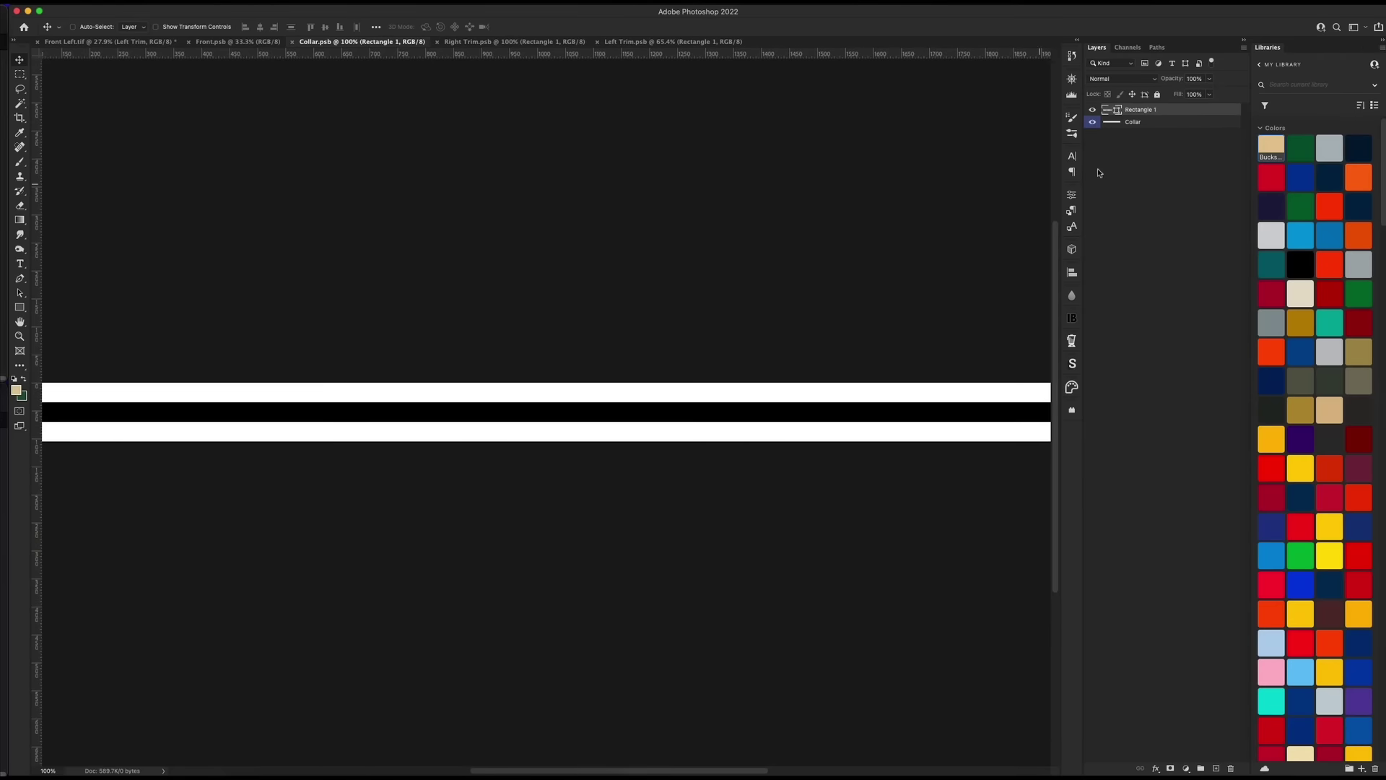
left_click(1092, 122)
double_click(1116, 110)
type("ffffff")
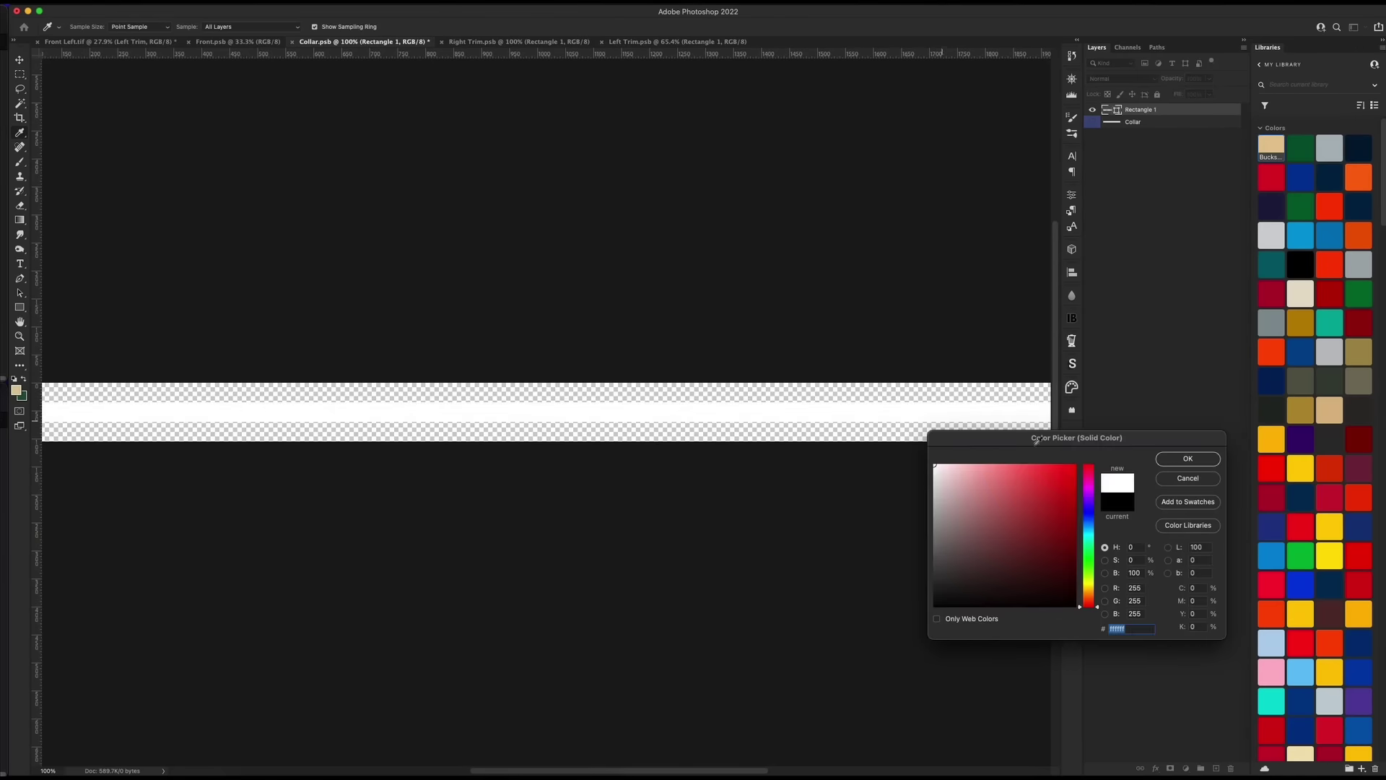
left_click(1173, 458)
key("v")
key("super+s")
key("ctrl+shift+Tab")
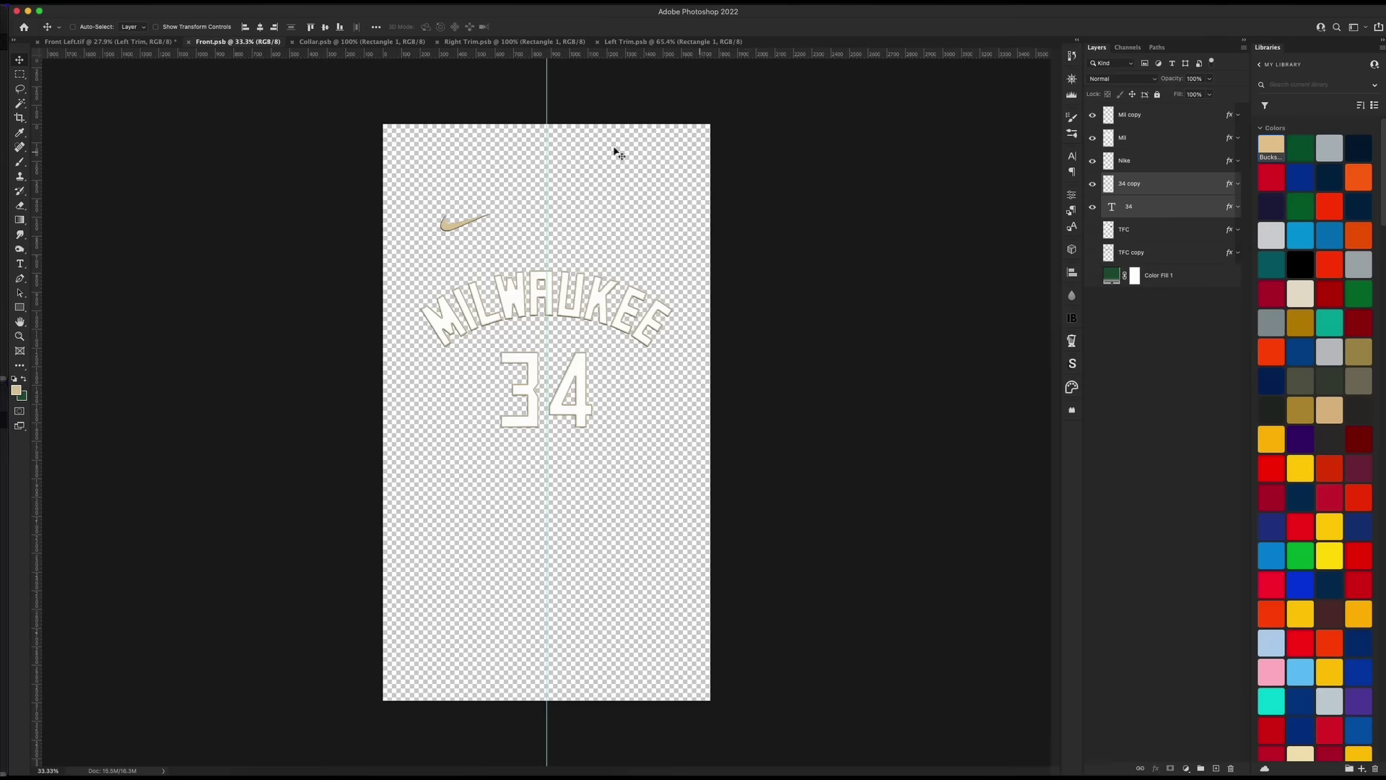
key("ctrl+shift+Tab")
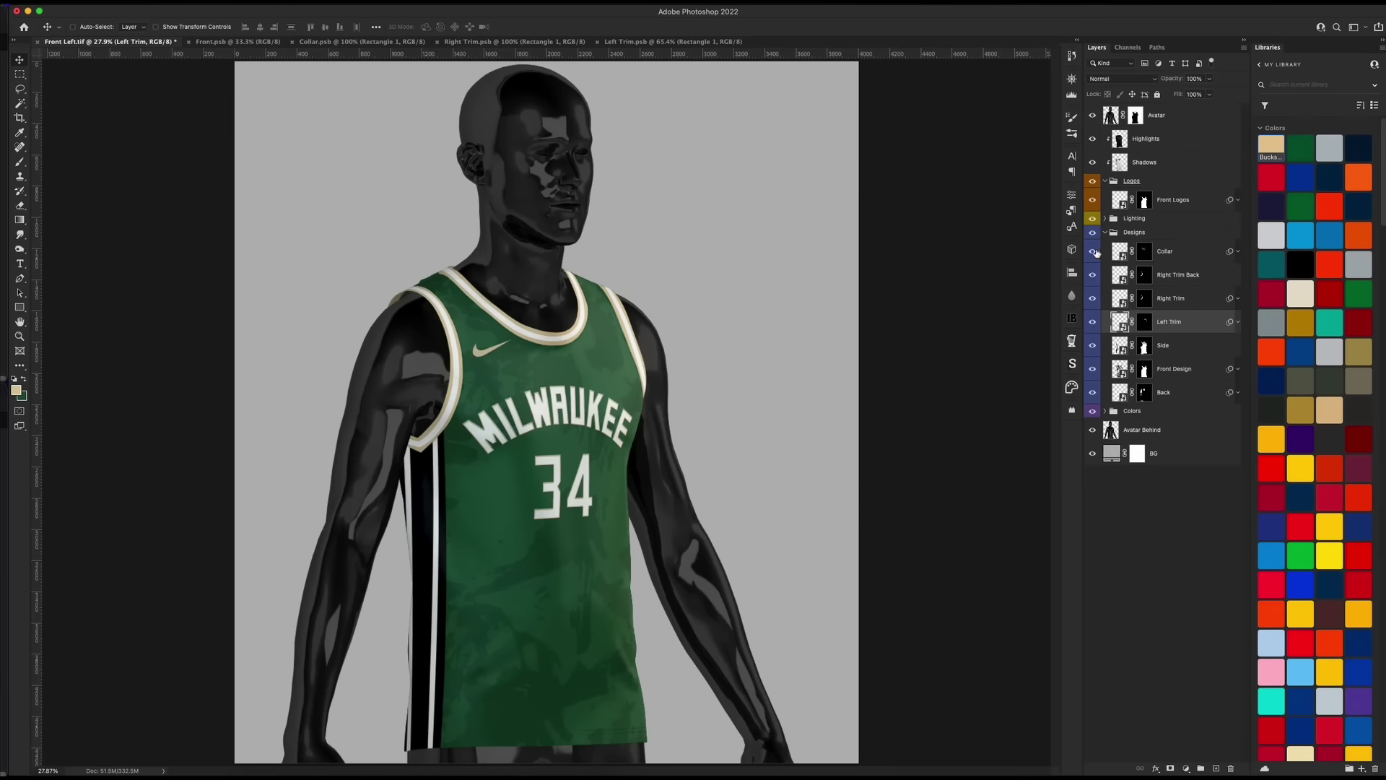
Hide the Back design layer, temporarily turning off the Avatar and Avatar Behind layers to inspect the inside of the jersey
mouse_move(1094, 252)
left_mouse_down()
mouse_move(1092, 322)
mouse_move(1087, 261)
left_mouse_up()
left_click(1091, 431)
left_click(1092, 115)
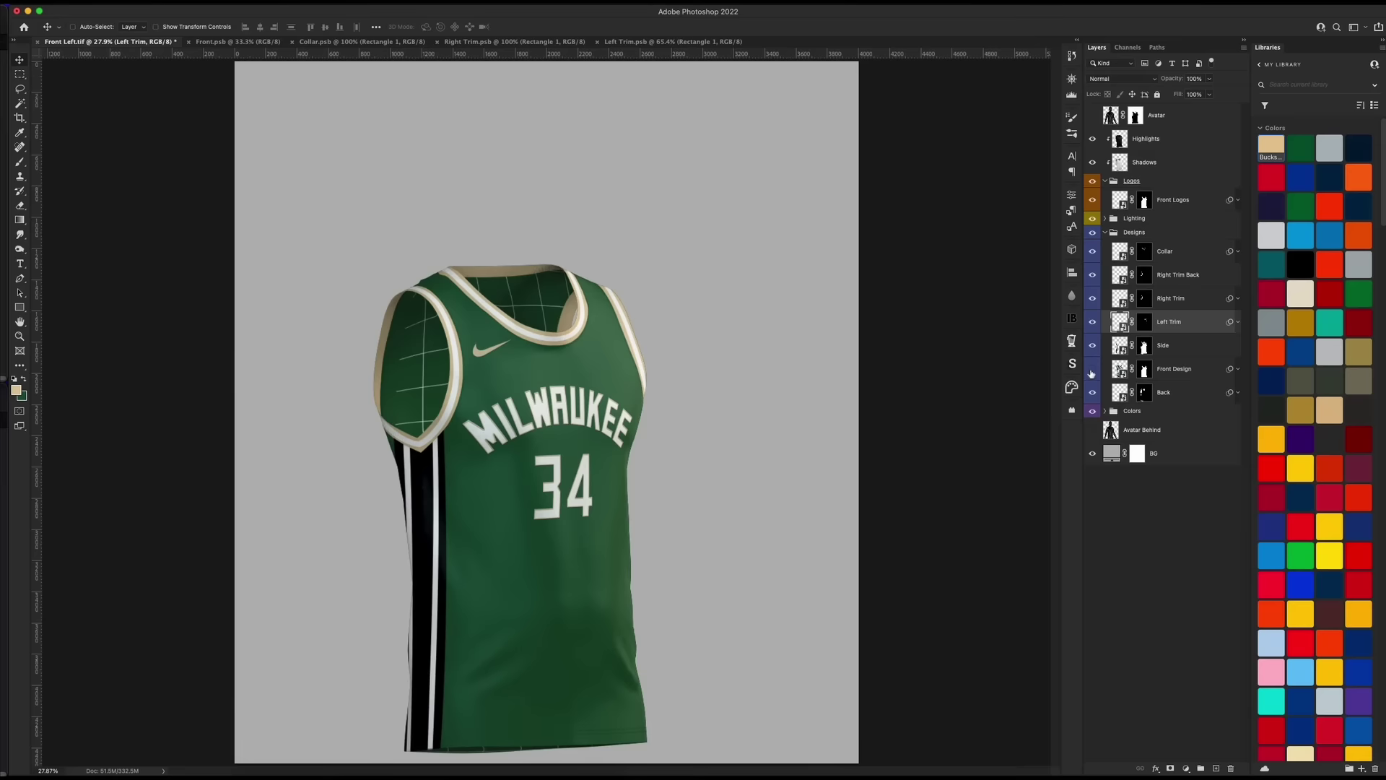
left_click(1091, 393)
left_click(1091, 393)
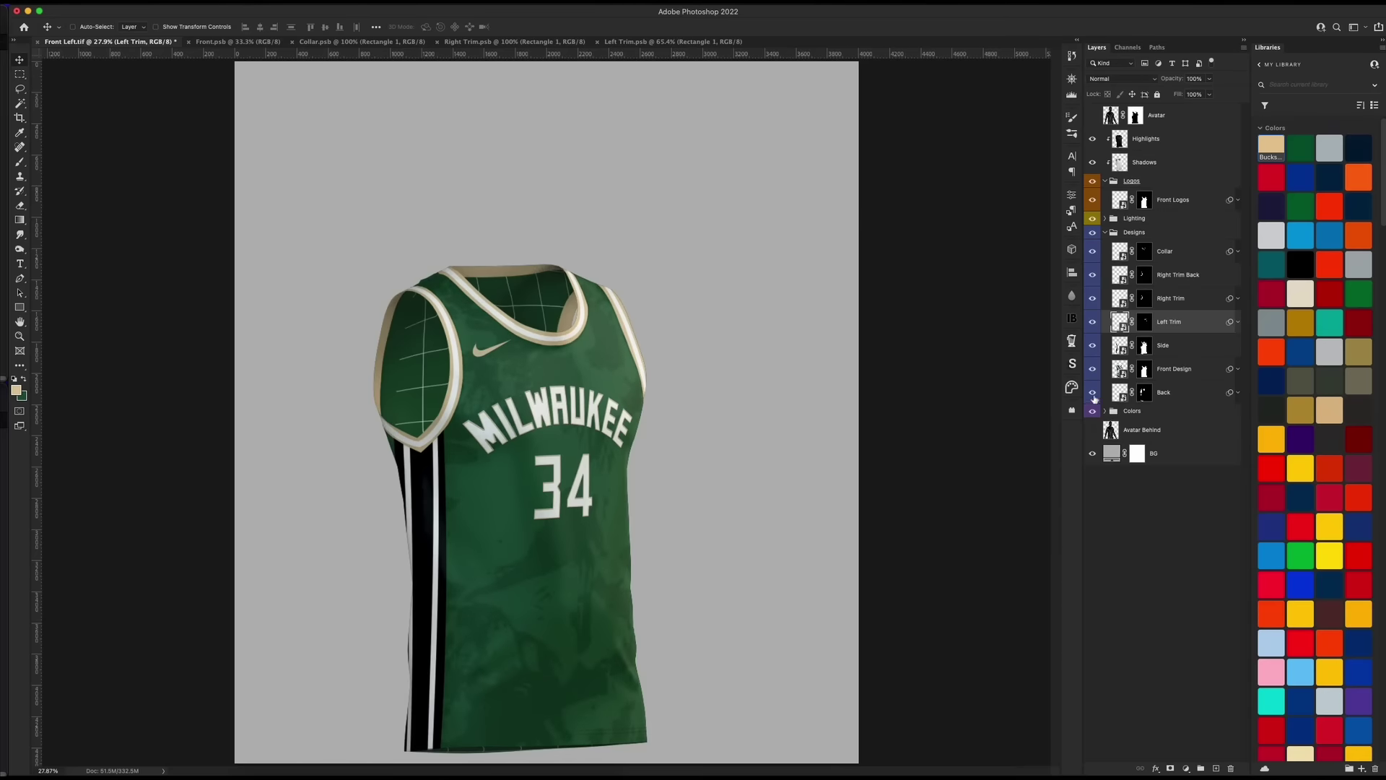
left_click(1092, 393)
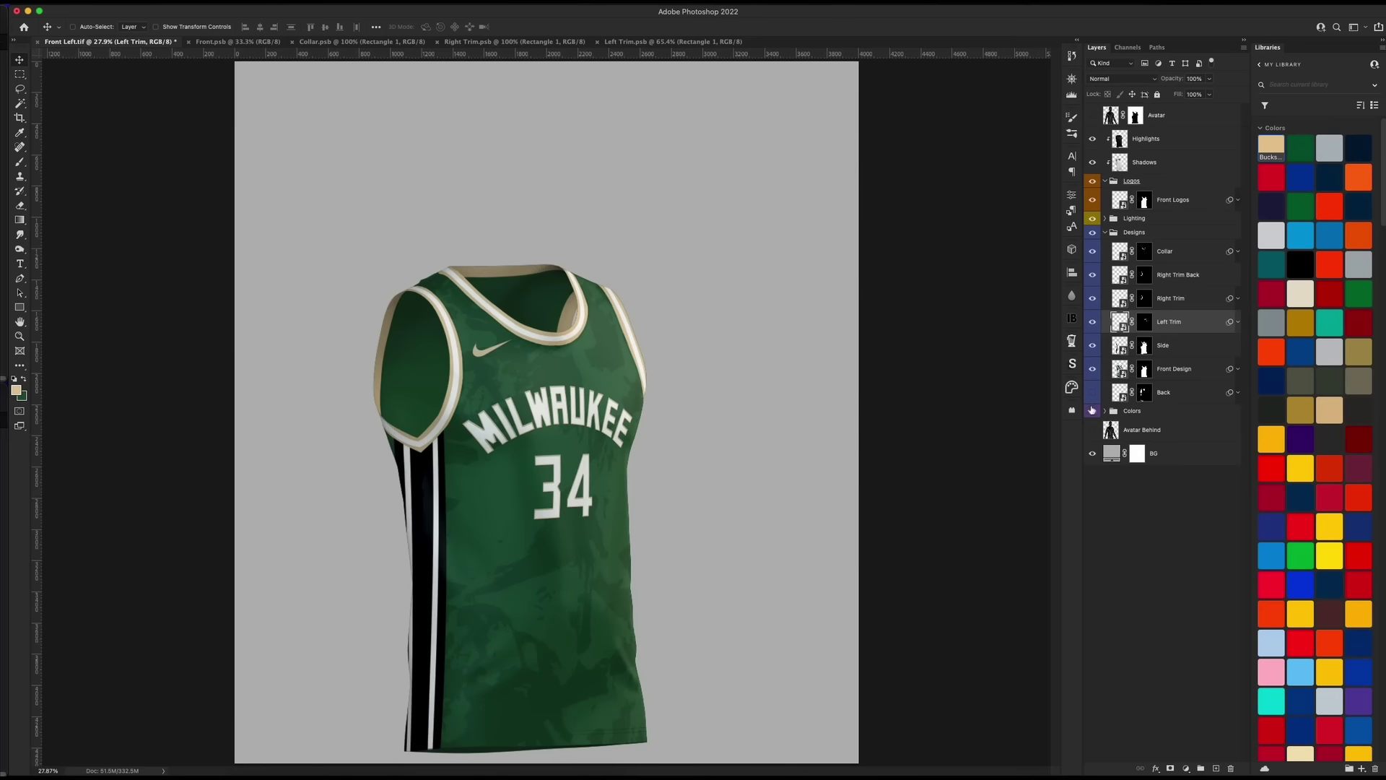
left_click(1092, 429)
left_click(1092, 115)
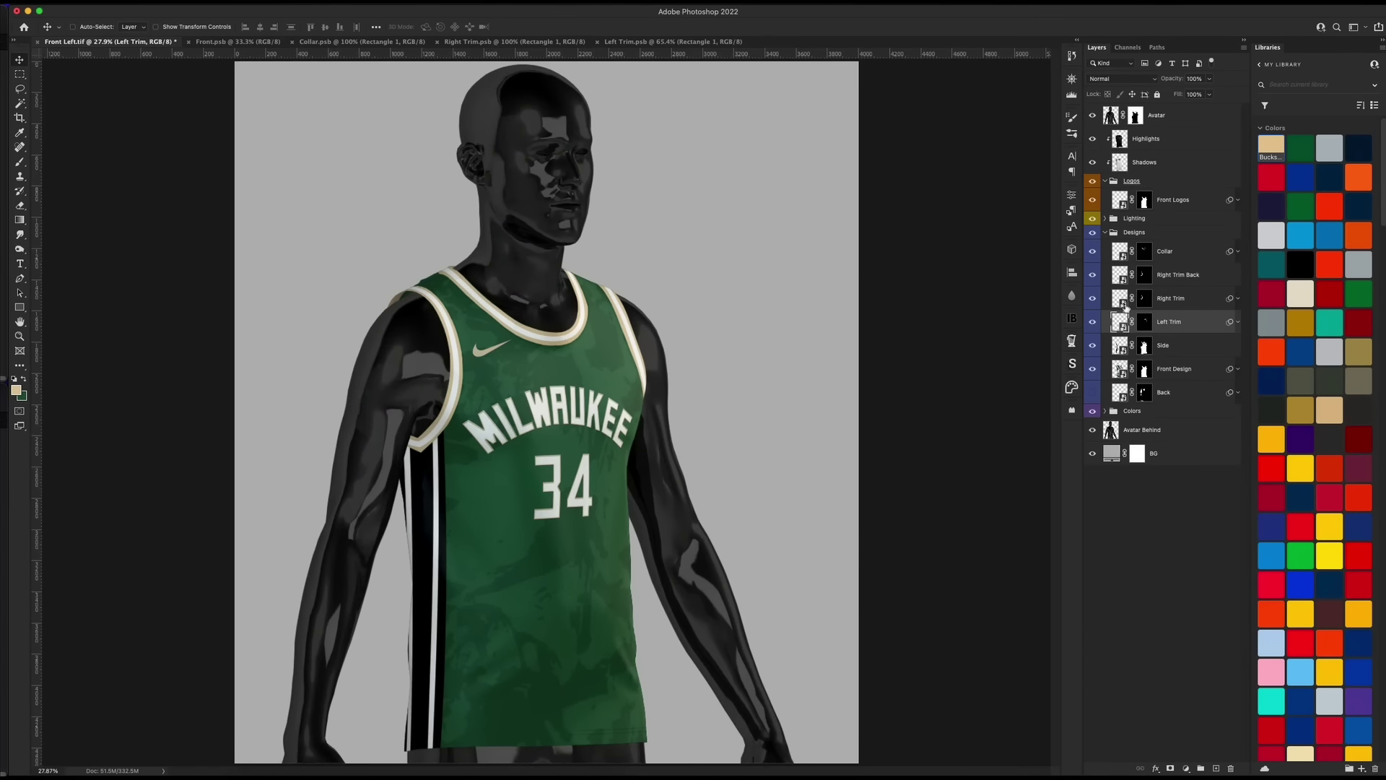
Open the Side smart object and recolor its background fill Bucks green and both vertical stripes Bucks tan
double_click(1119, 347)
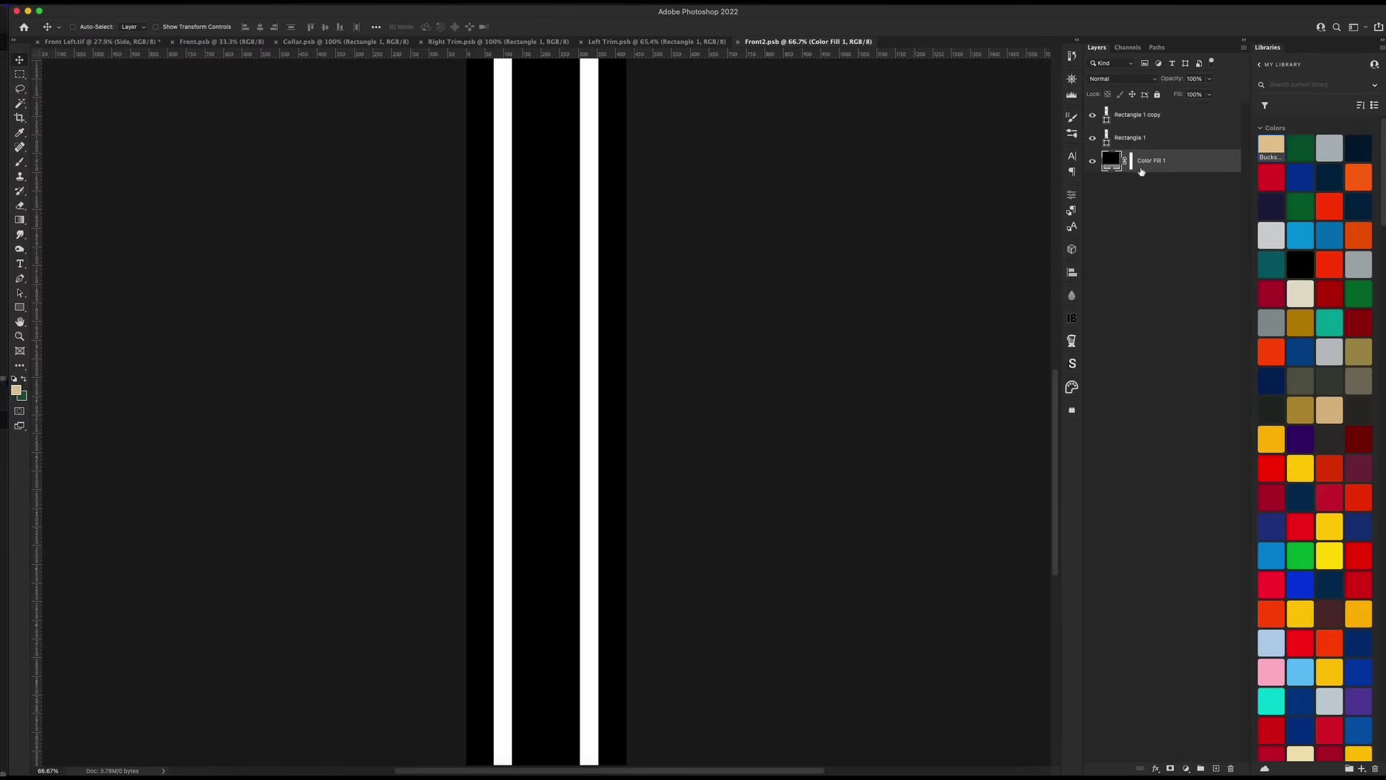
left_click(1300, 147)
left_click(1118, 144)
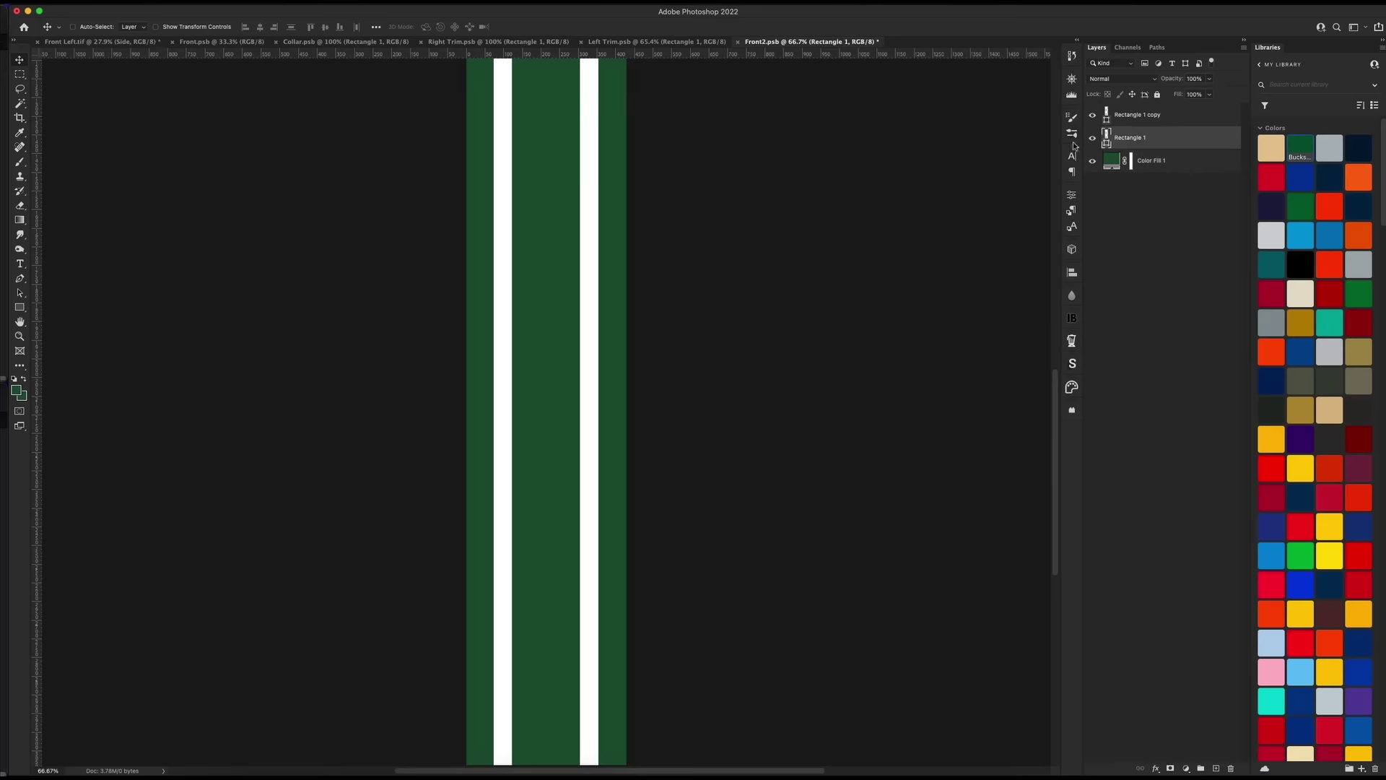
left_click(1143, 122, "shift")
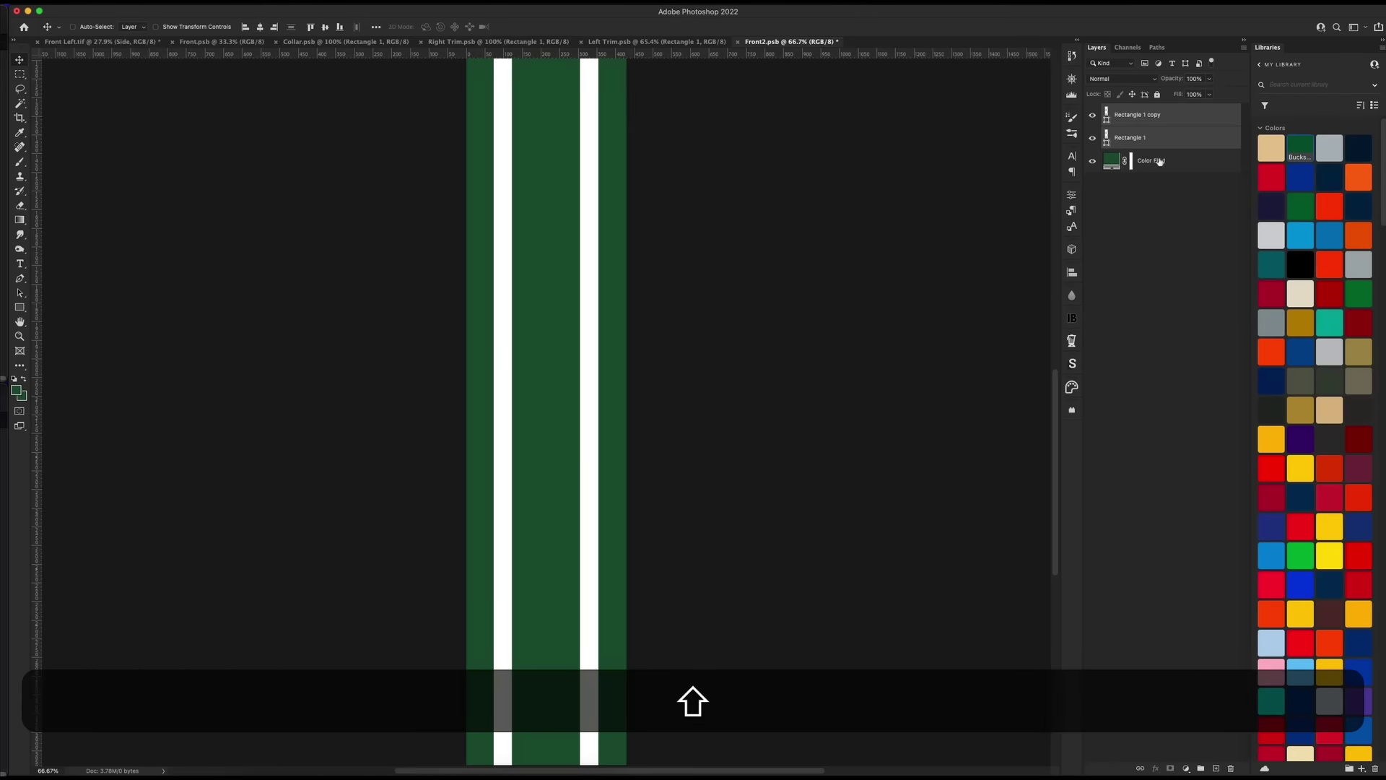
left_click(1271, 147)
Move the two tan stripes outward, closer to the left and right edges of the side panel
key("super+minus")
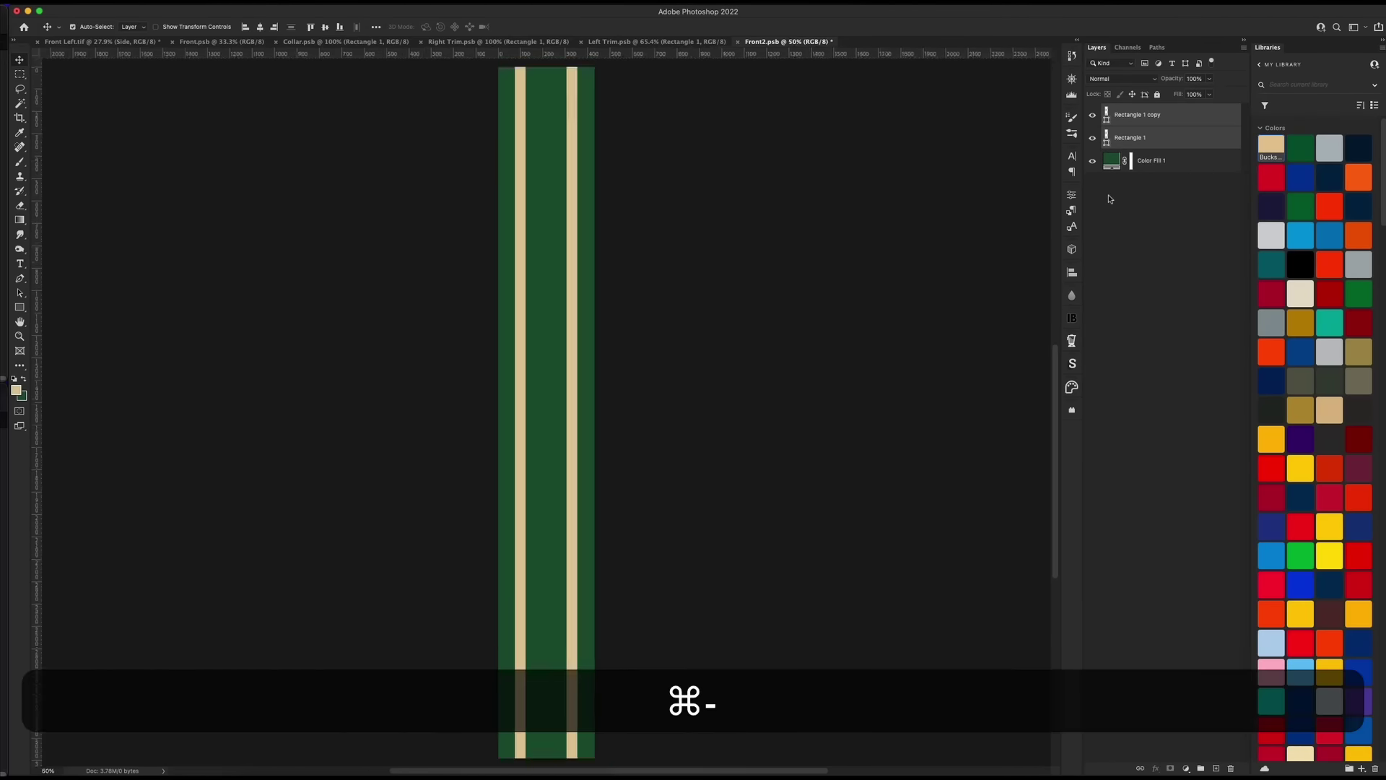
key("super+minus")
left_click(1139, 144)
left_click_drag(894, 198, 868, 212)
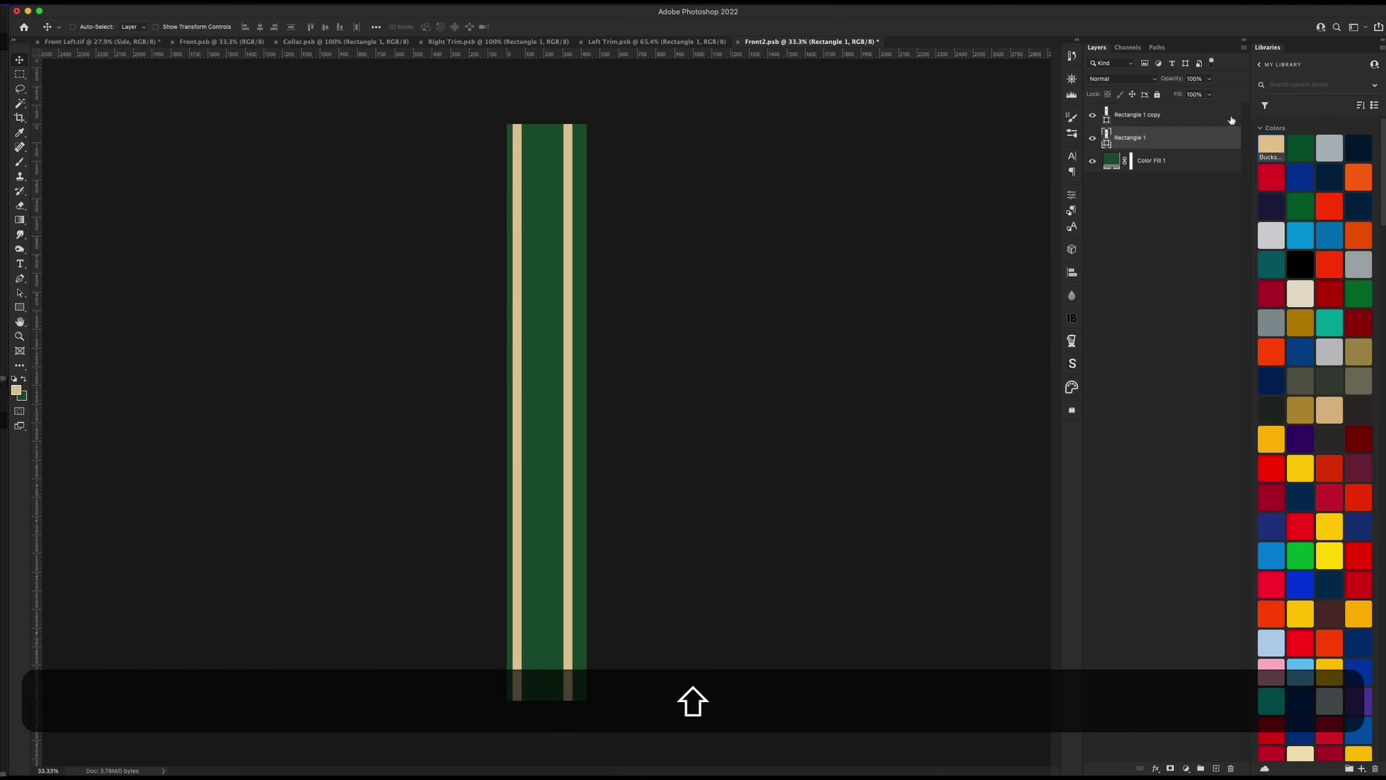
key("alt+bracketright")
left_click_drag(903, 282, 918, 256)
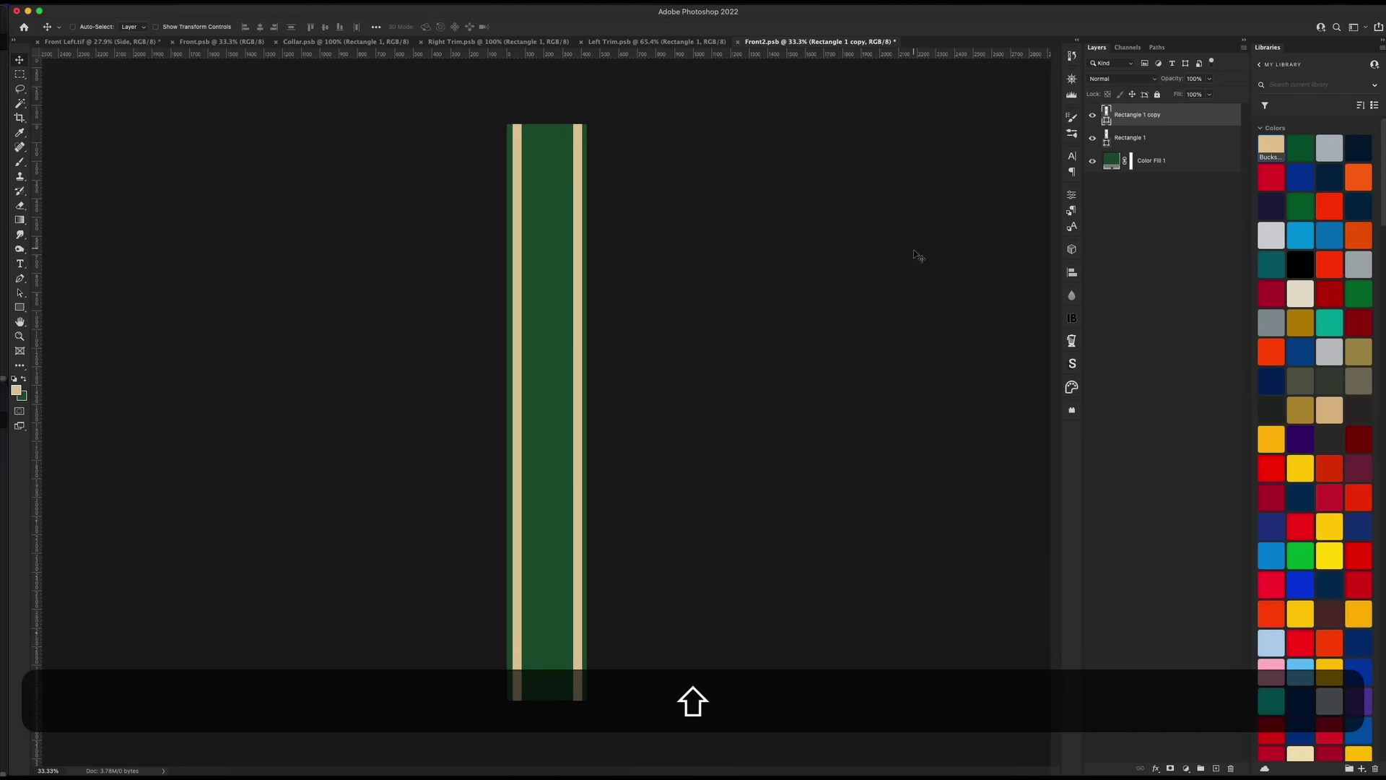
Change the side panel's Color Fill 1 background to a slightly darker green
double_click(1108, 166)
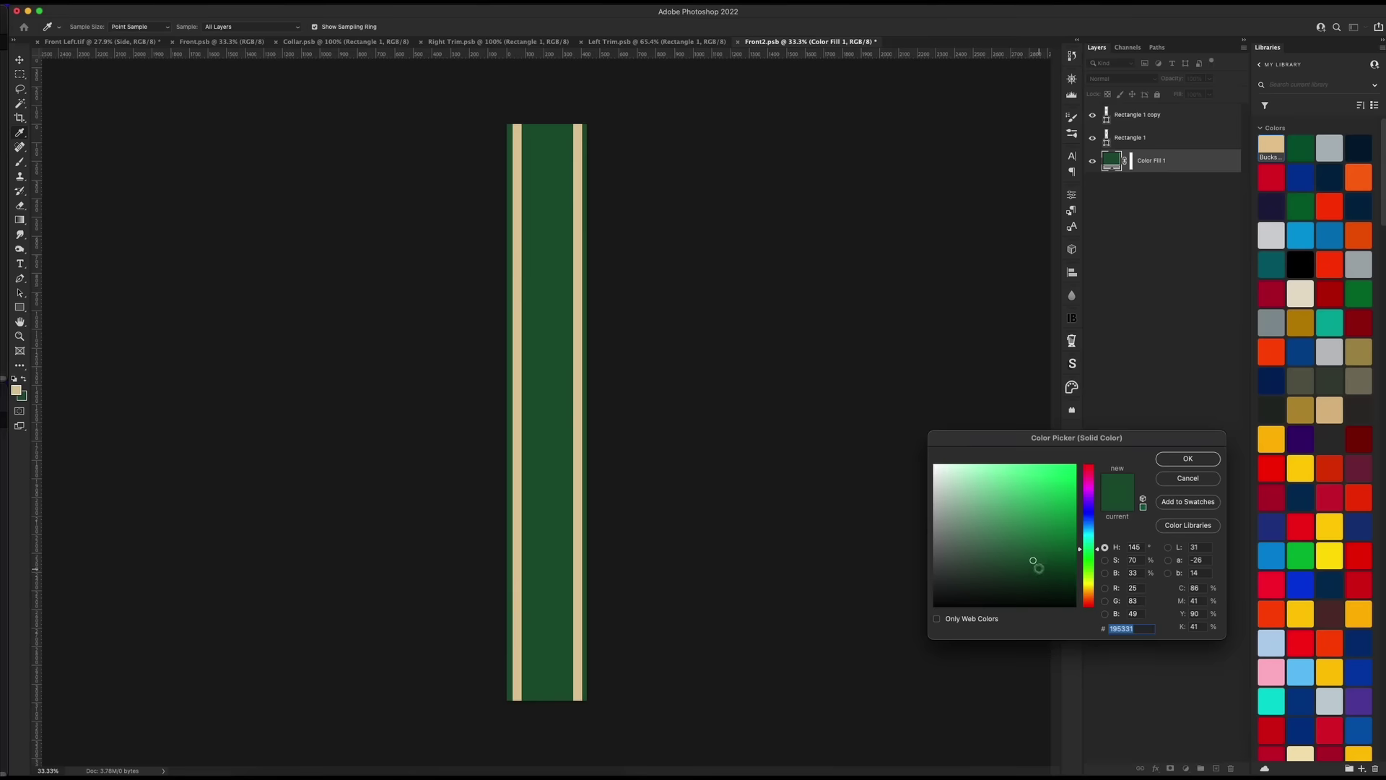
left_click(1037, 566)
left_click(1173, 459)
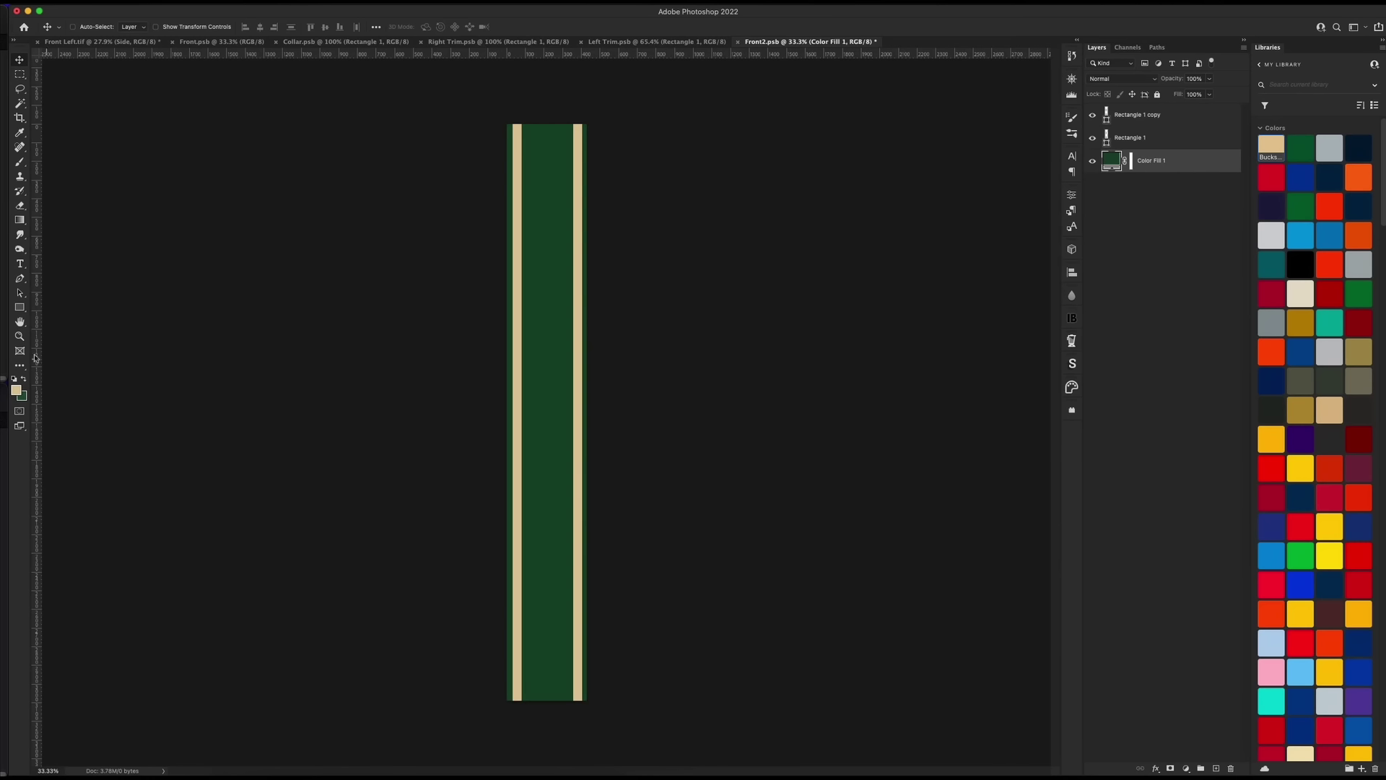
Draw a rectangle about 316 × 330 px between the stripes at the panel's upper end and set its corner radius to 0 px
left_click(23, 309)
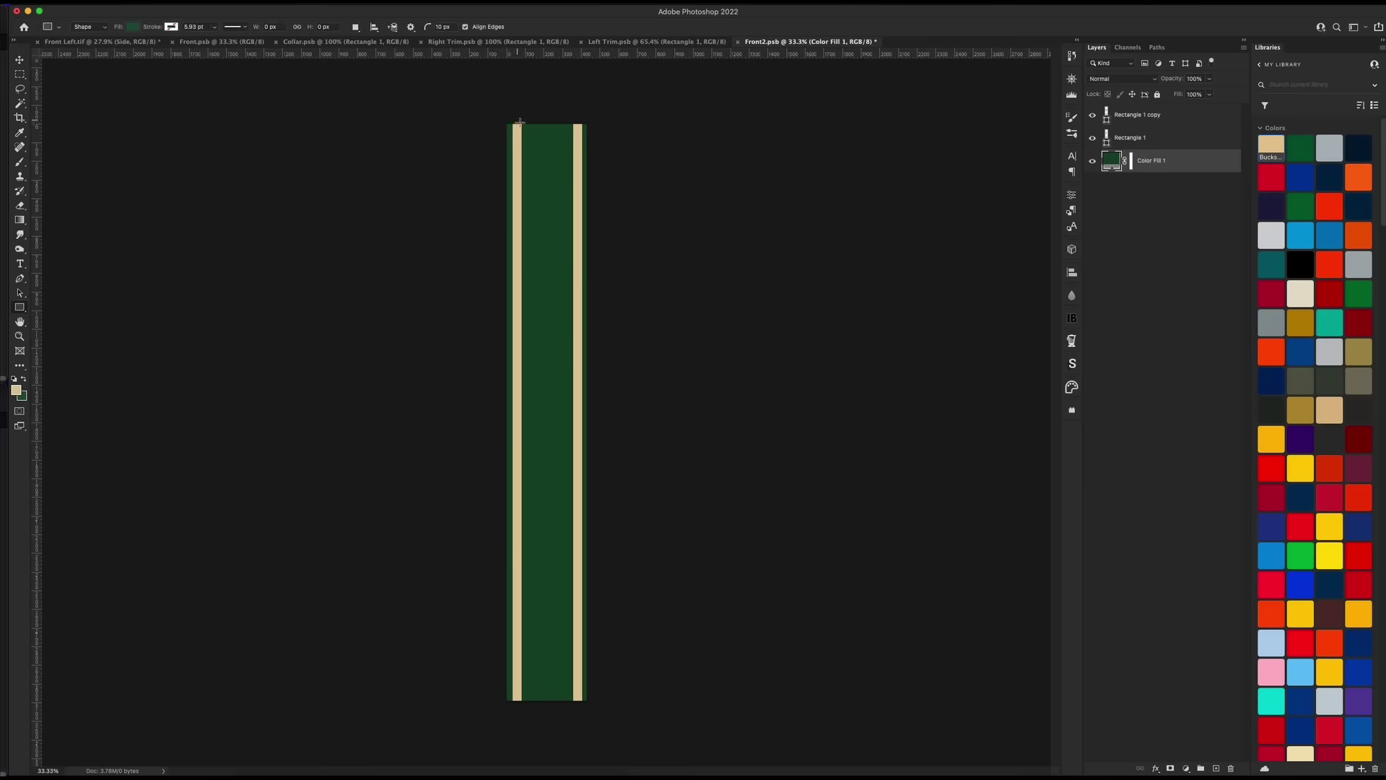
left_click_drag(519, 121, 577, 181)
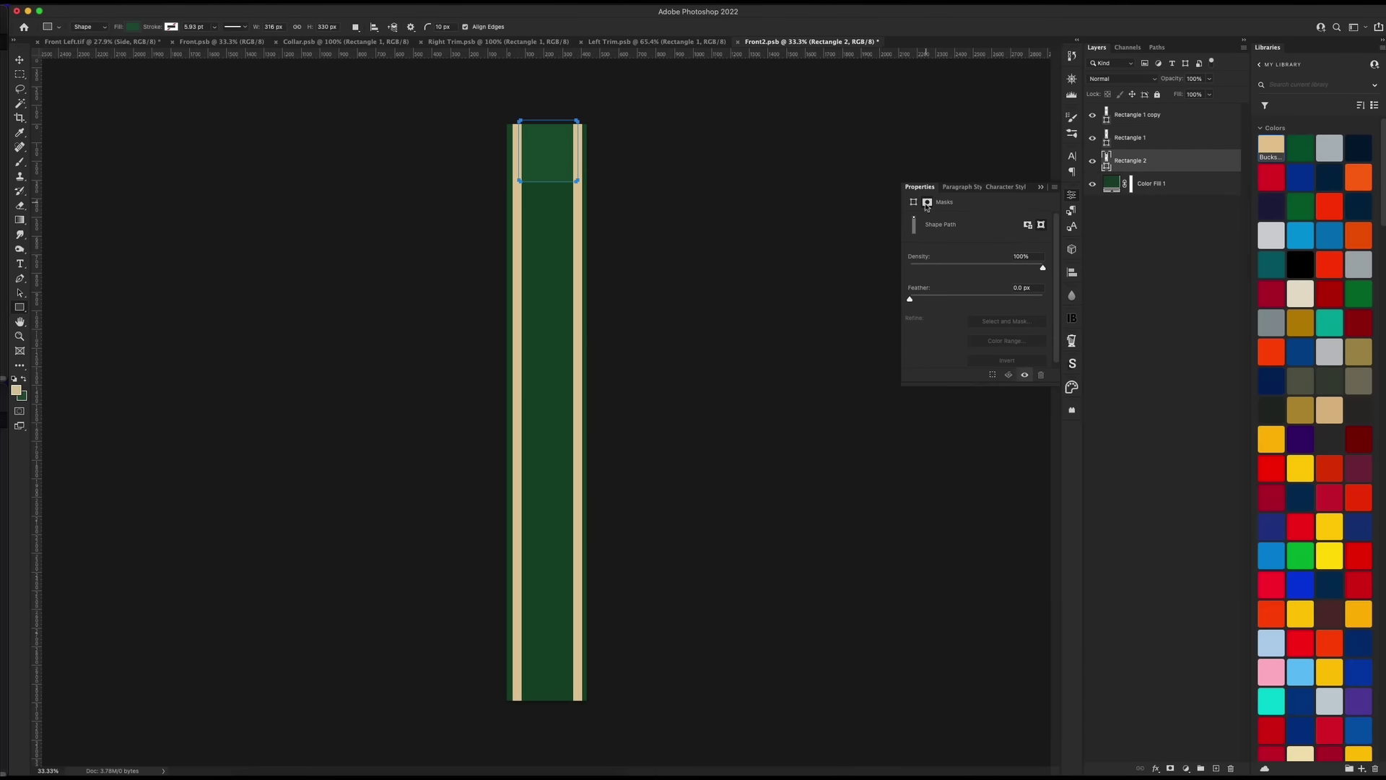
left_click(927, 362)
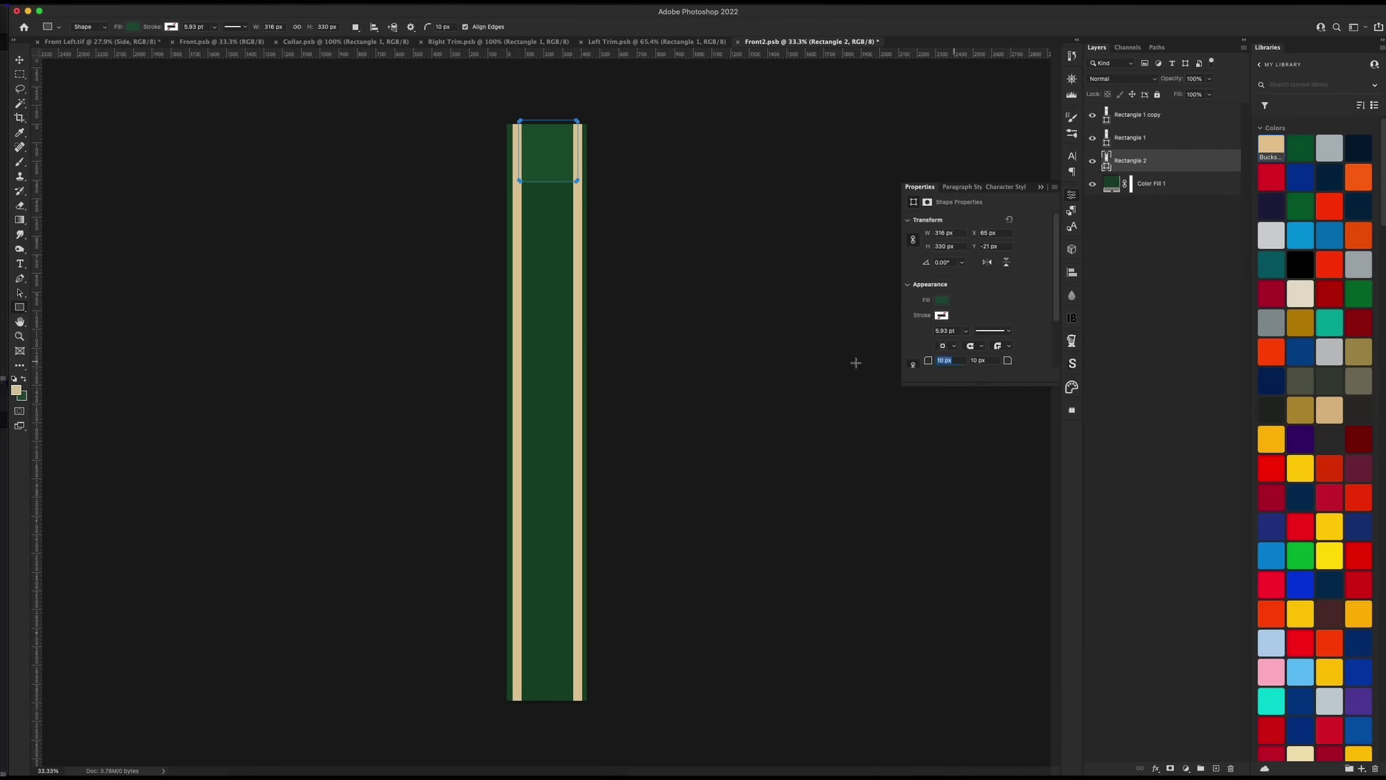
type("0")
key("Return")
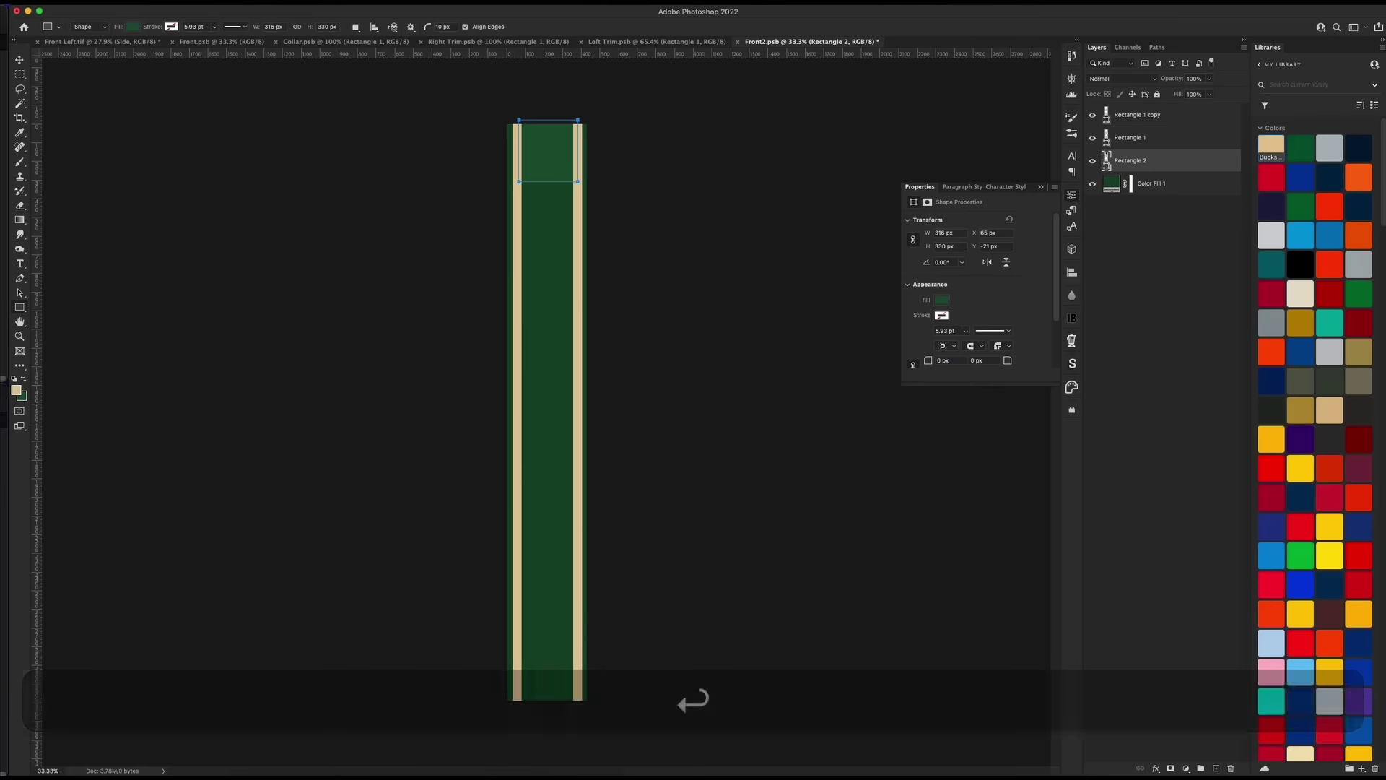
Set the fill of the new rectangle between the stripes to white #ffffff
double_click(1111, 183)
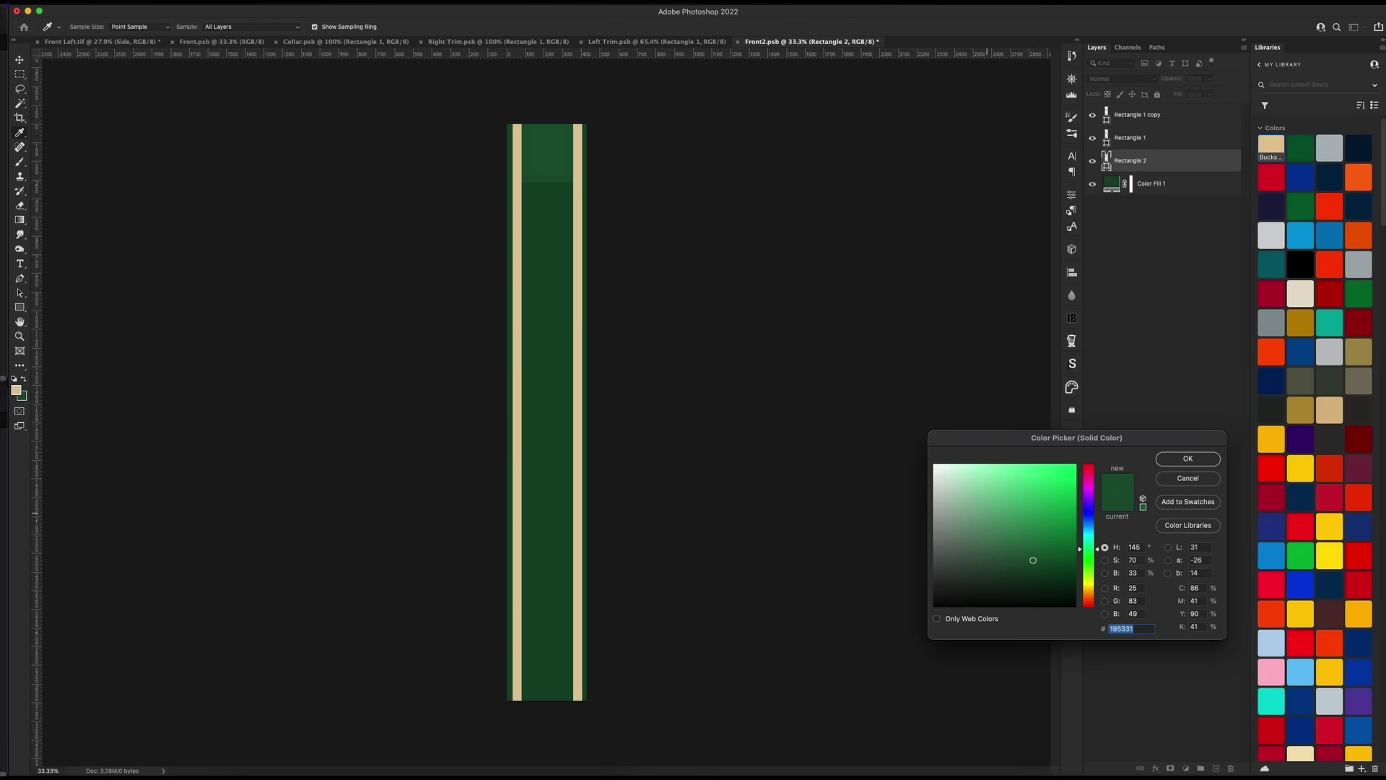
type("ffffff")
key("Return")
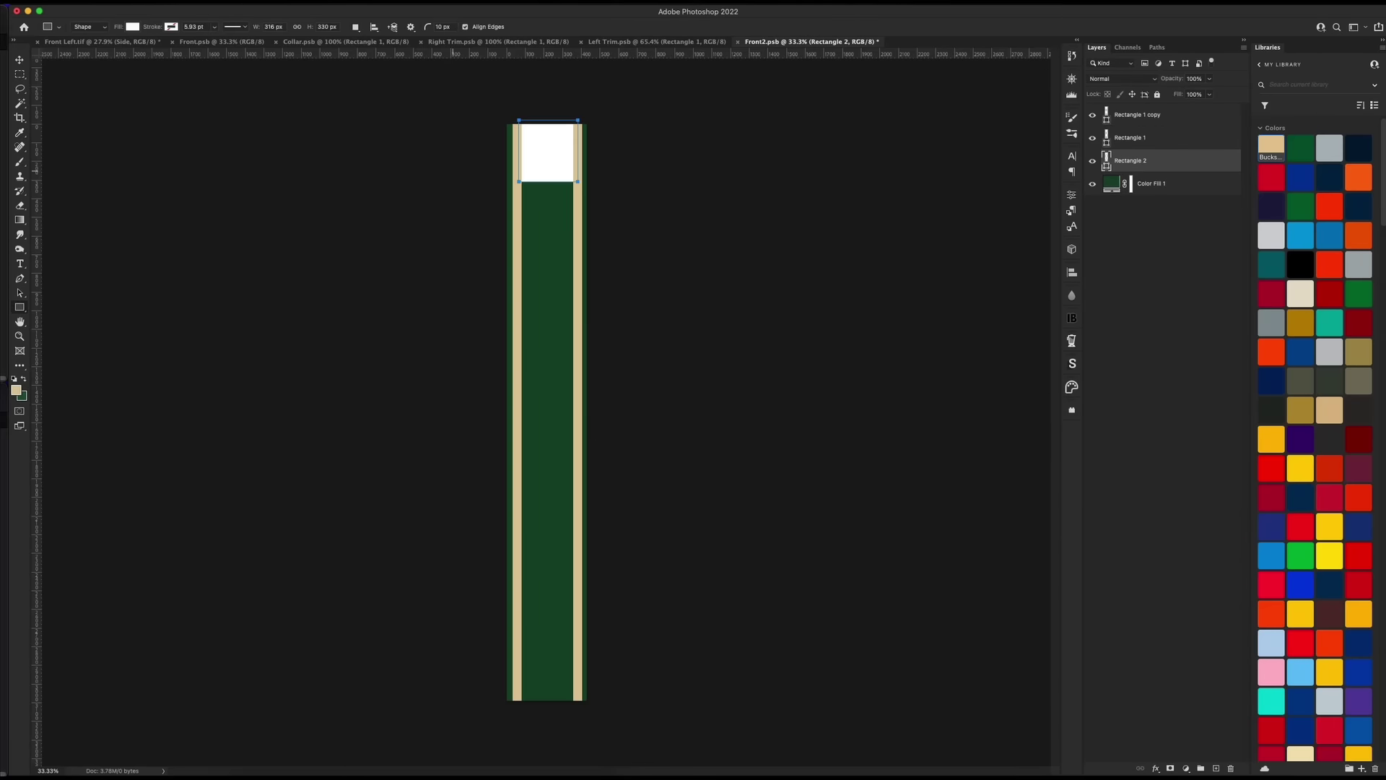
Duplicate the white rectangle, place the copy directly below the original, and shorten it to about 77% of its height
key("v")
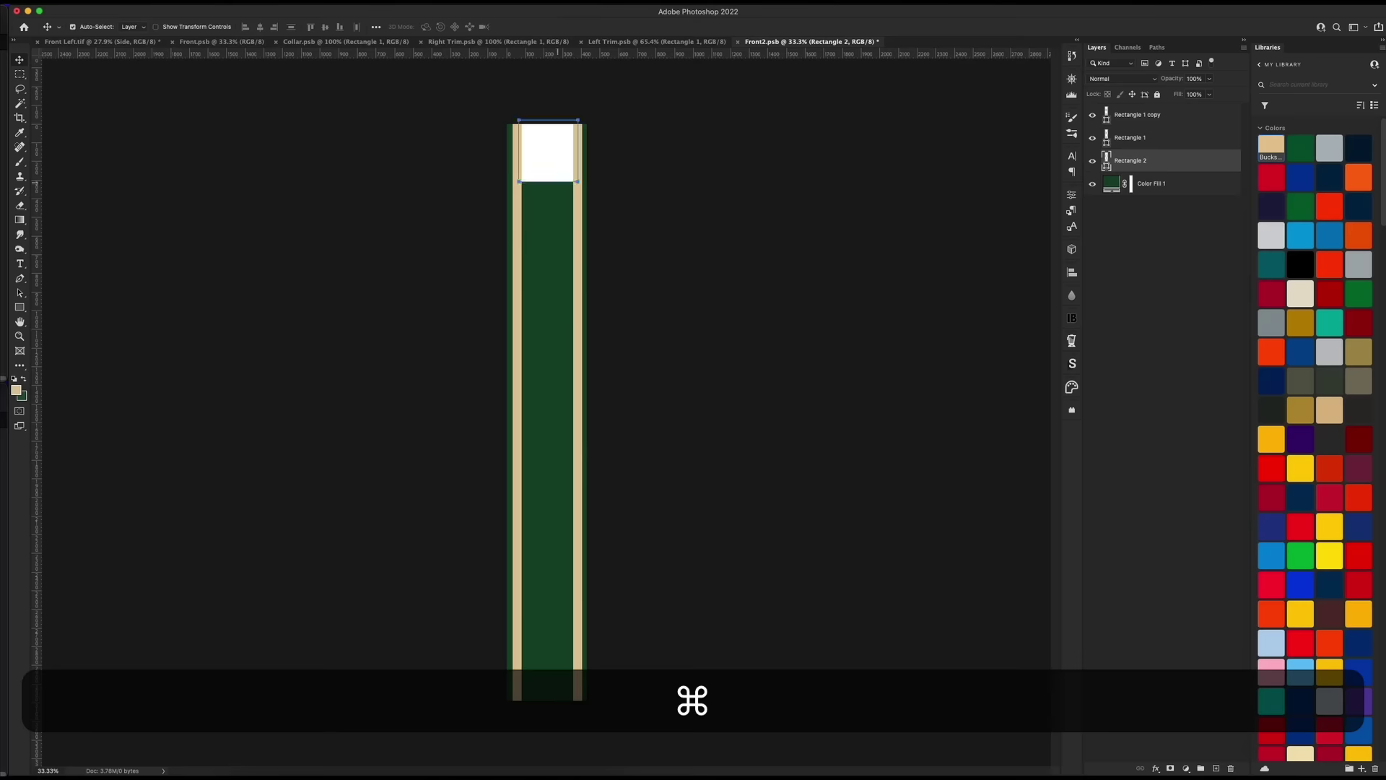
key("super+j")
left_click_drag(587, 158, 587, 216)
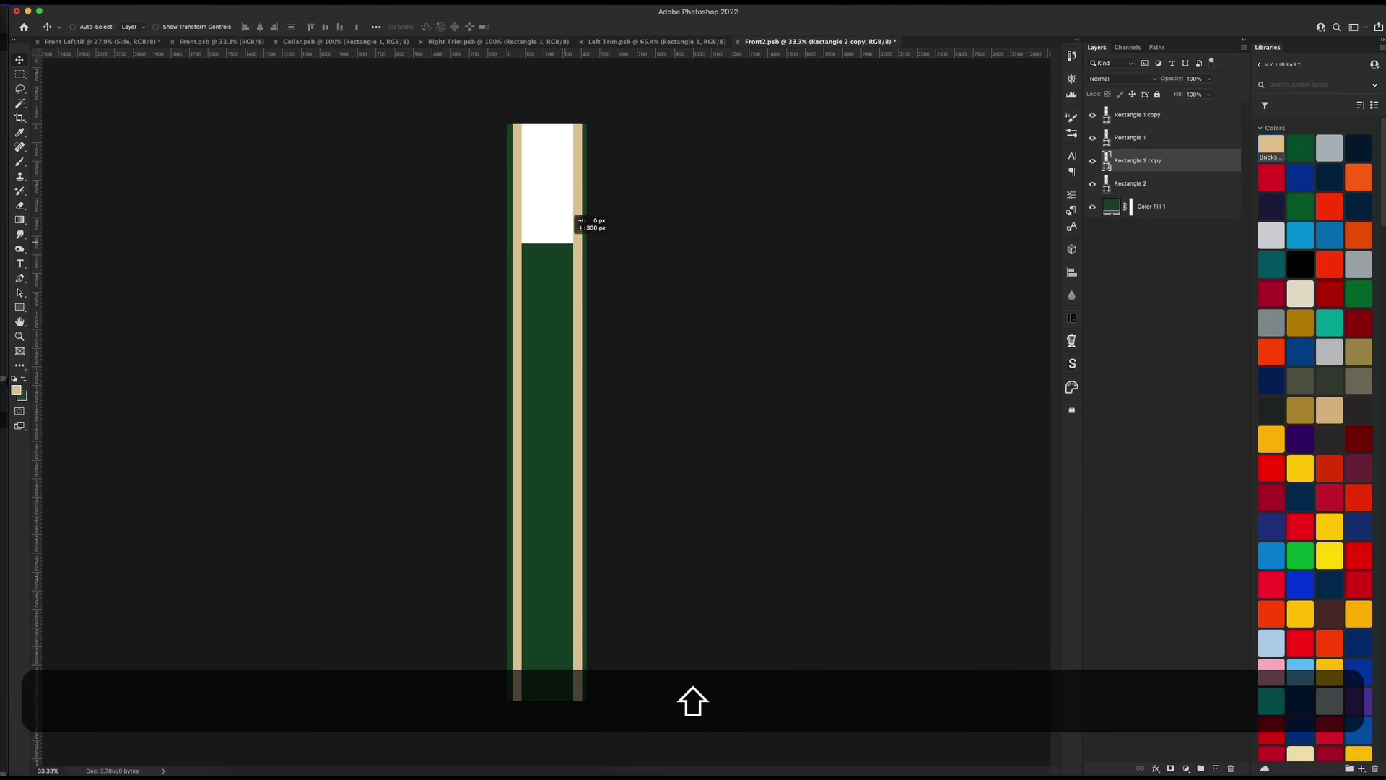
key("shift+super+t")
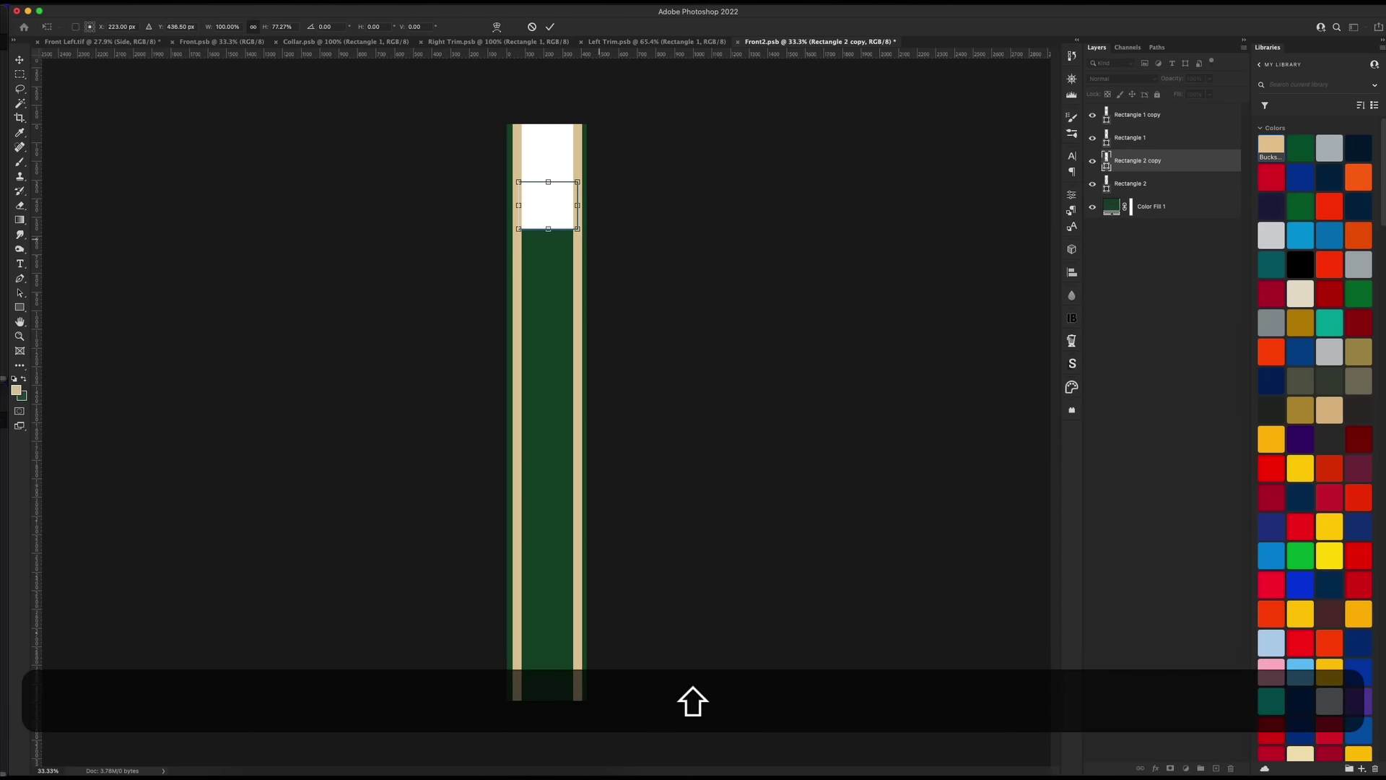
key("shift+Return")
Change the shortened rectangle copy's fill to light gray #bbbbbb
double_click(1106, 161)
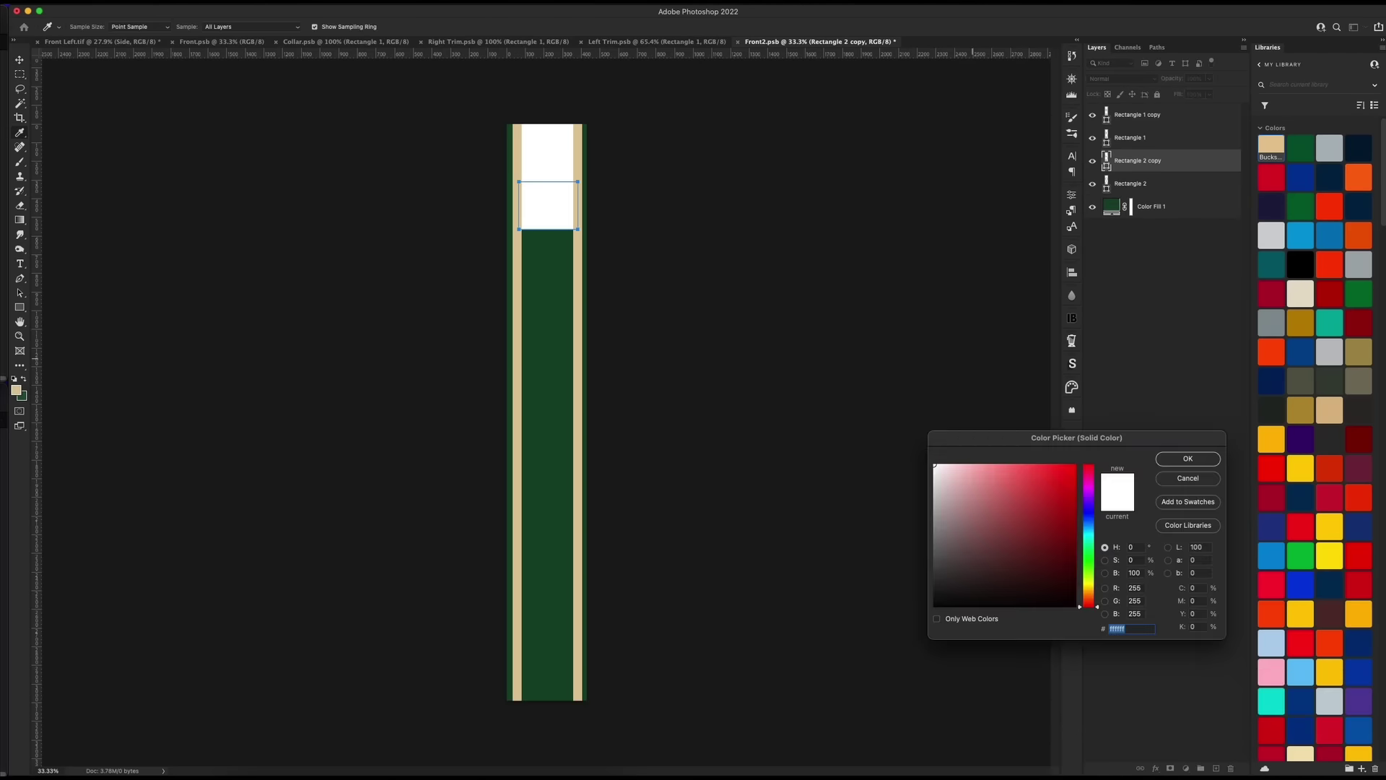
left_click(934, 501)
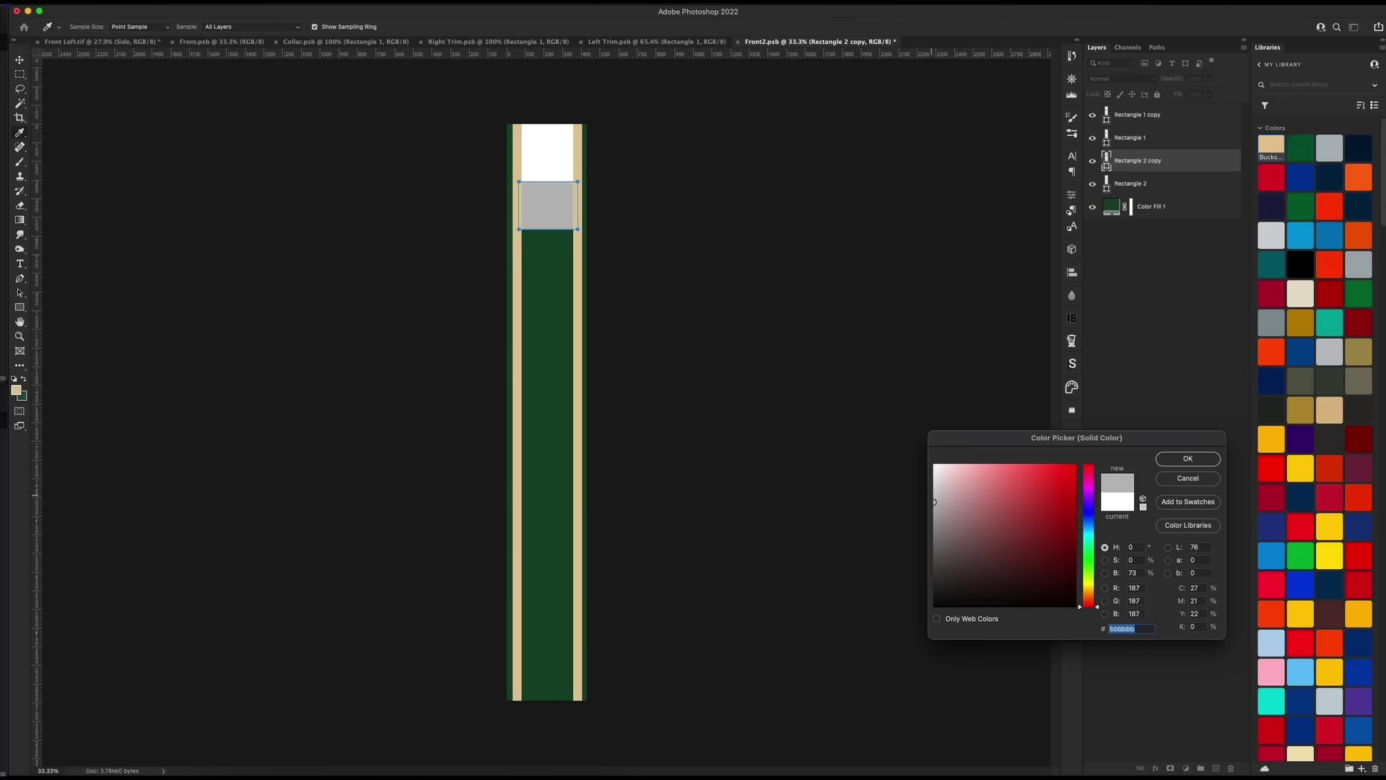
key("Return")
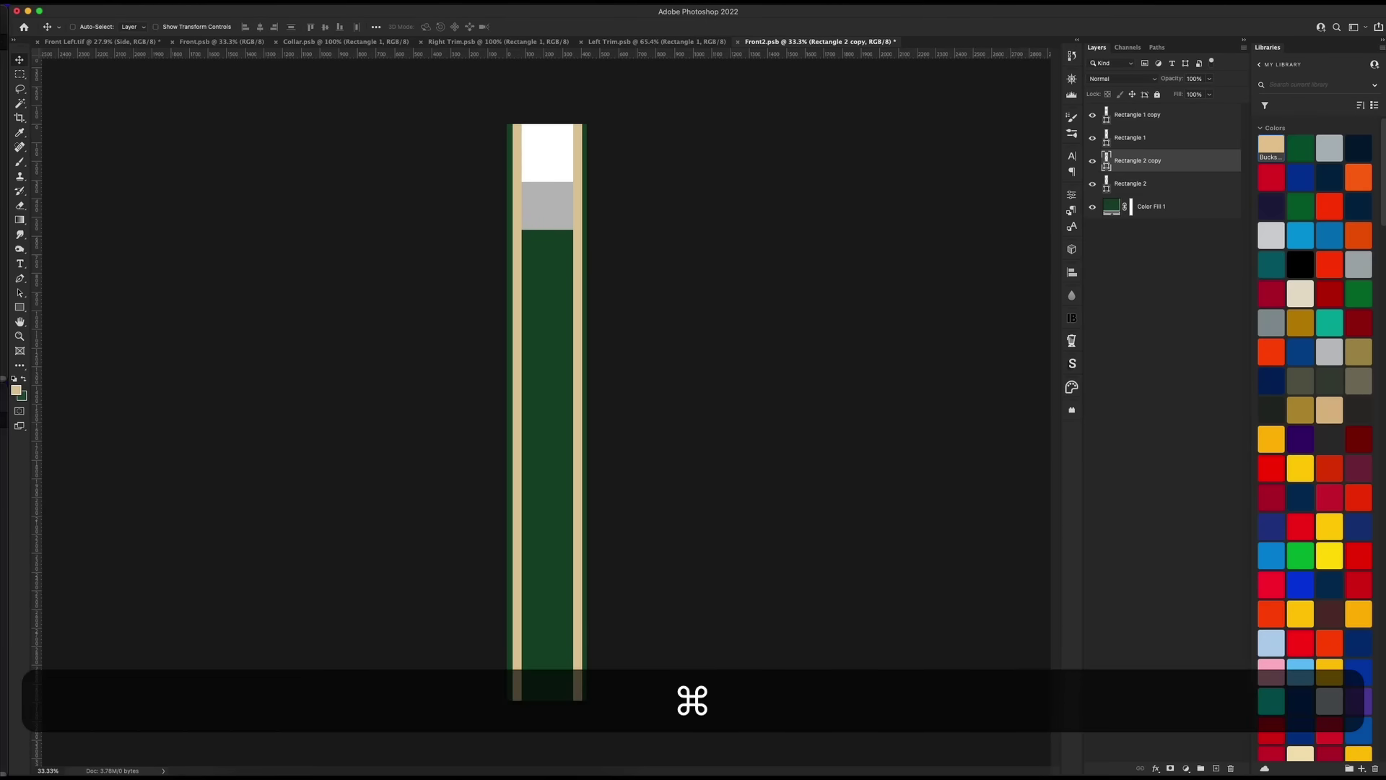
Duplicate the white and light gray rectangles together, place the copies directly below the originals, and shorten them to about two-thirds of their height
key("super+j")
key("super+j")
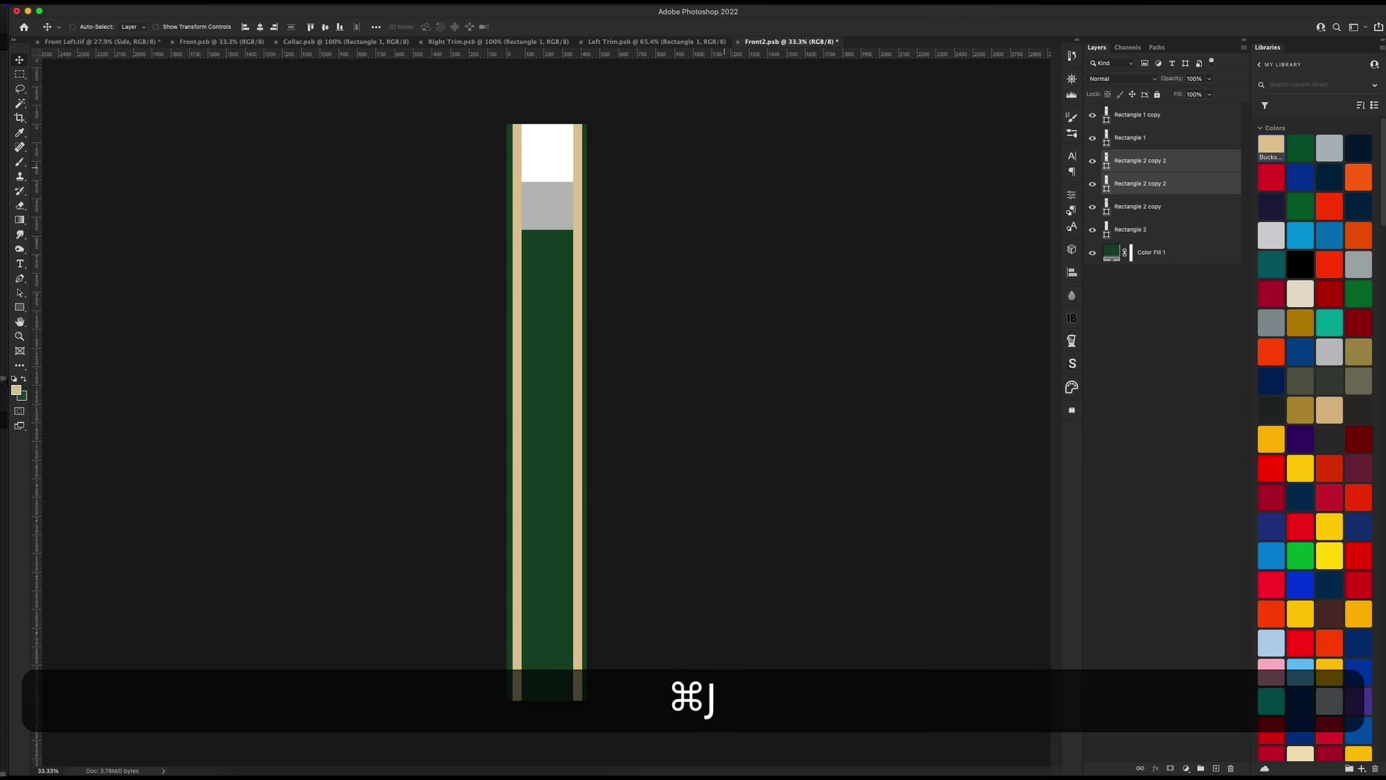
key("shift+super+j")
key("shift+super+t")
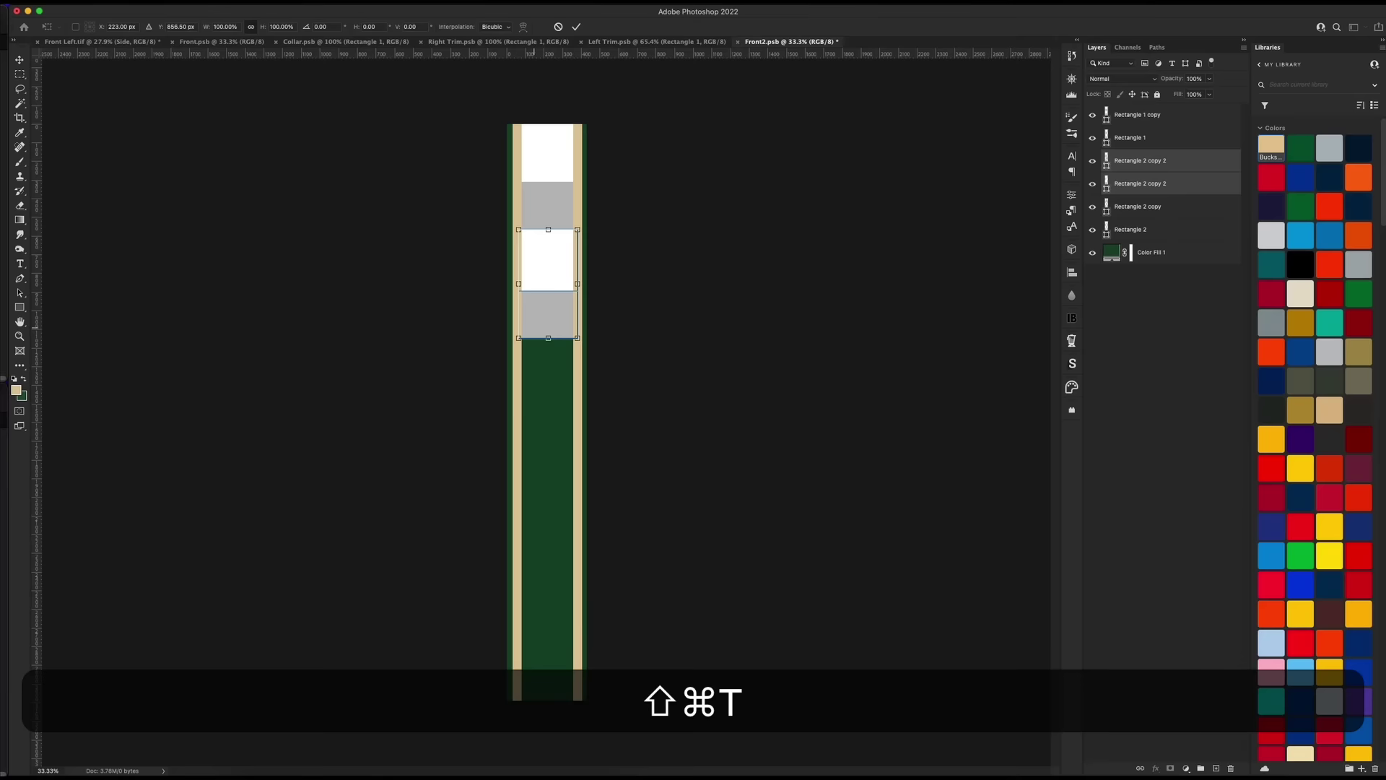
left_click_drag(548, 337, 548, 300)
key("shift+Return")
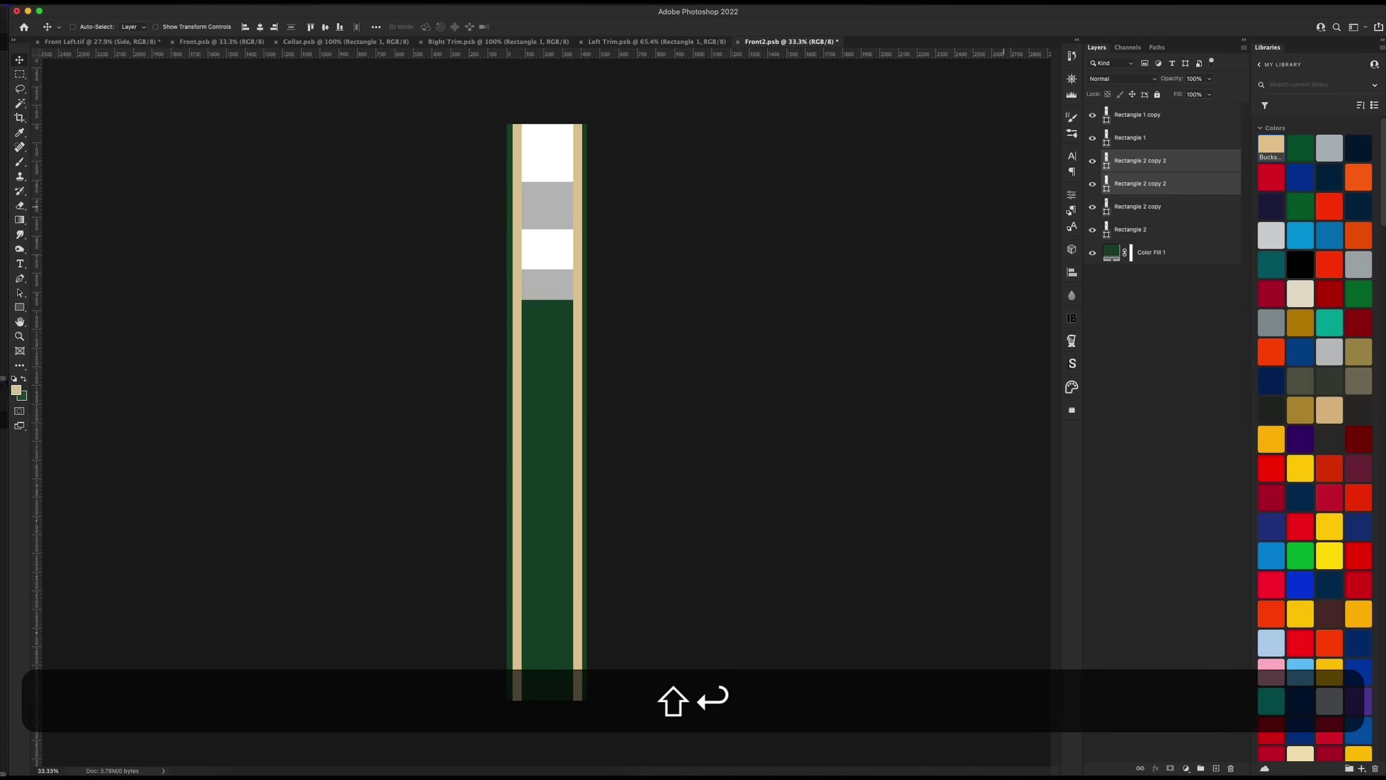
Set the fill of the upper rectangle copy to medium gray and the lower rectangle copy to dark gray #5a5a5a
double_click(1106, 184)
left_click(952, 507)
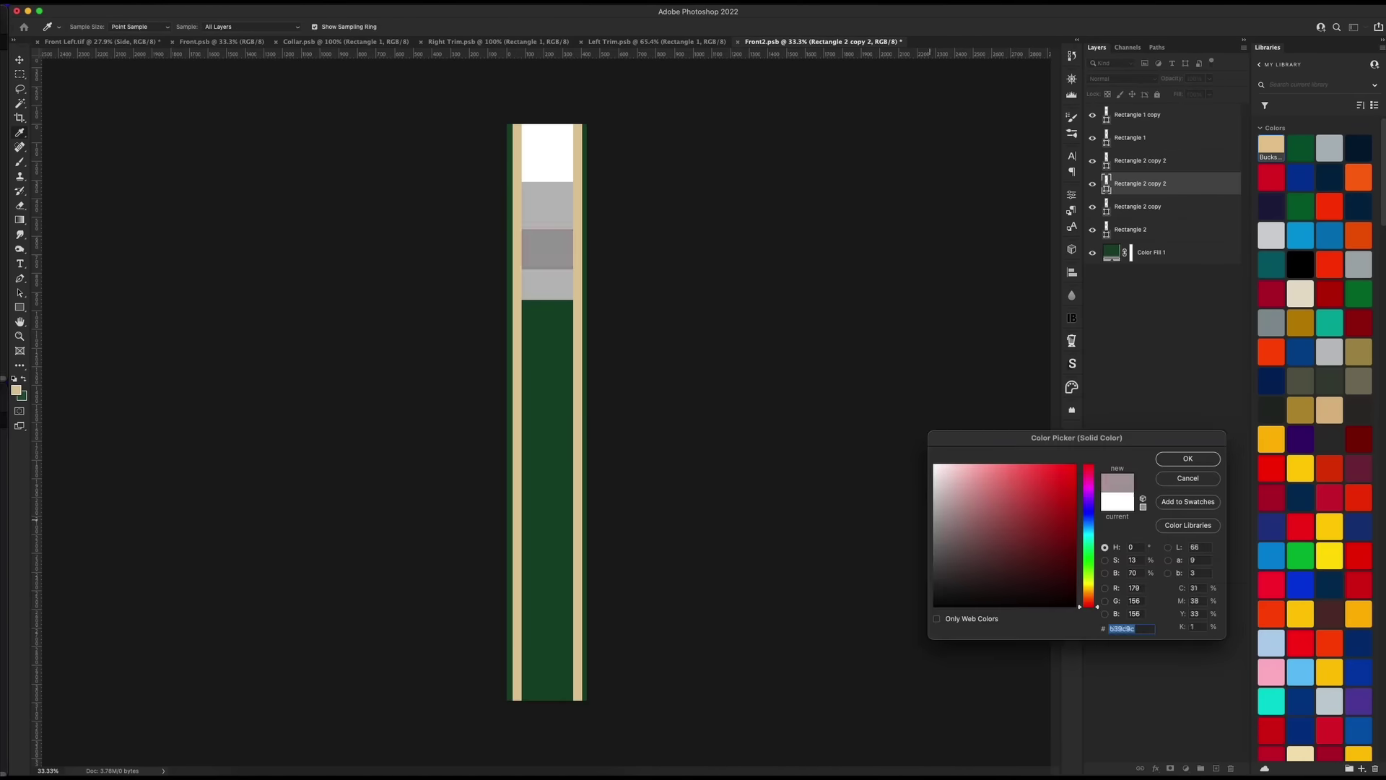
left_click(934, 525)
key("Return")
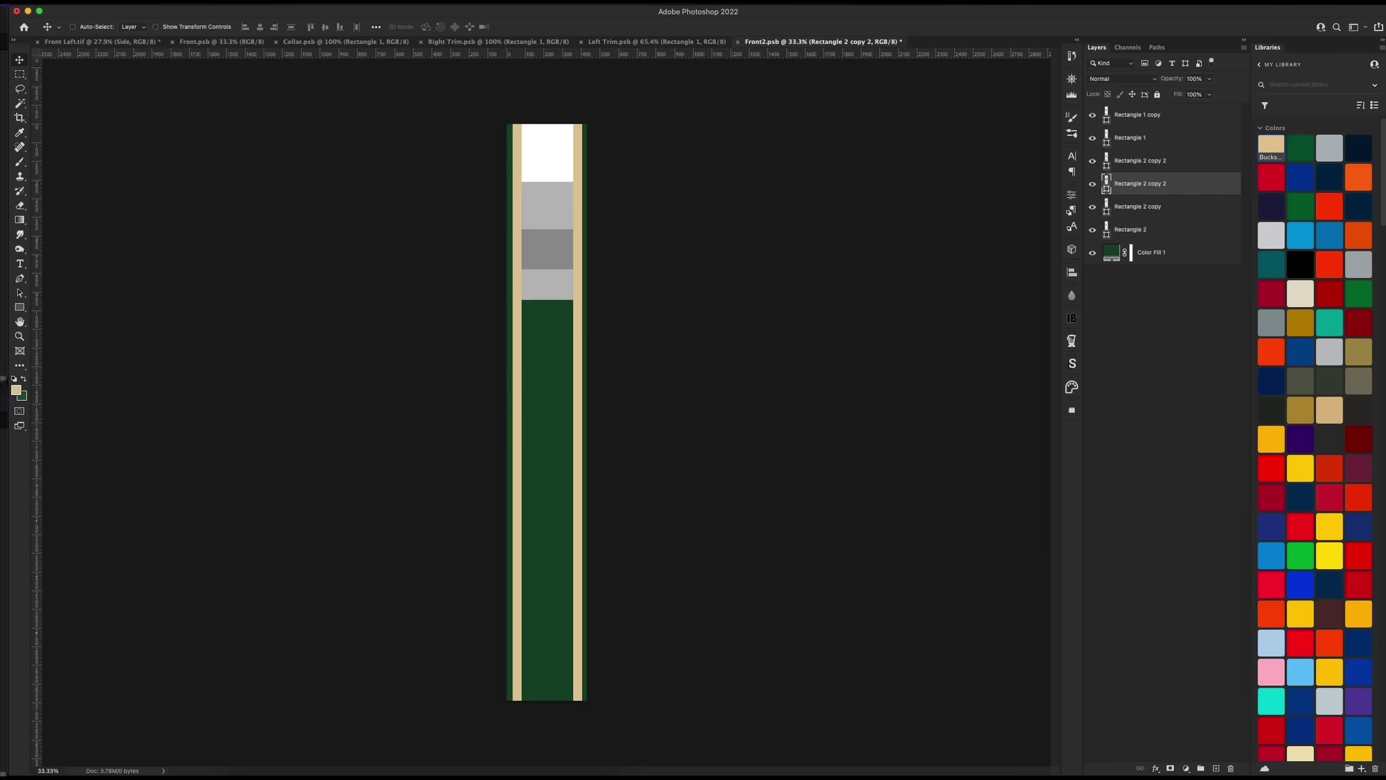
double_click(1106, 160)
left_click_drag(934, 502, 935, 550)
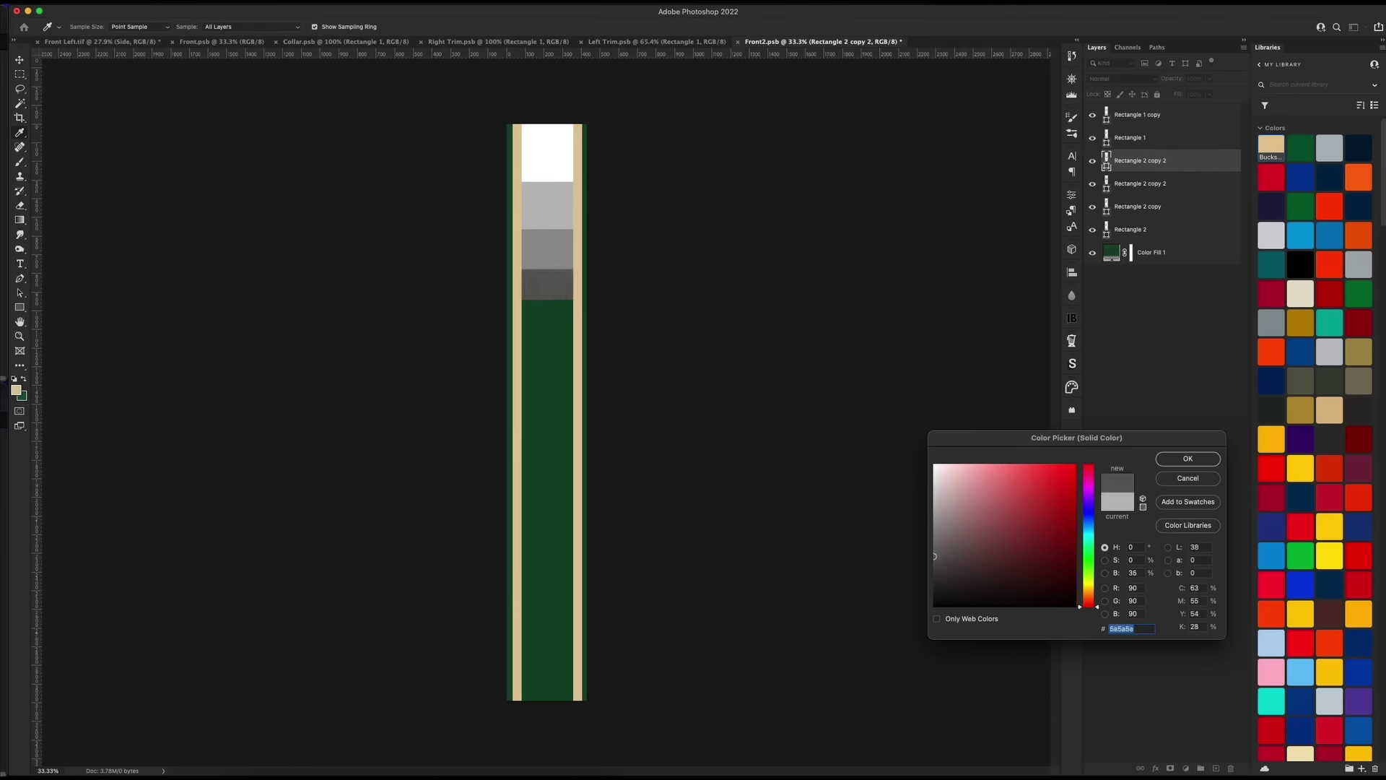
key("Return")
Add a near-black copy of the dark gray rectangle directly below it, shortened to about 78% of its height
key("super+j")
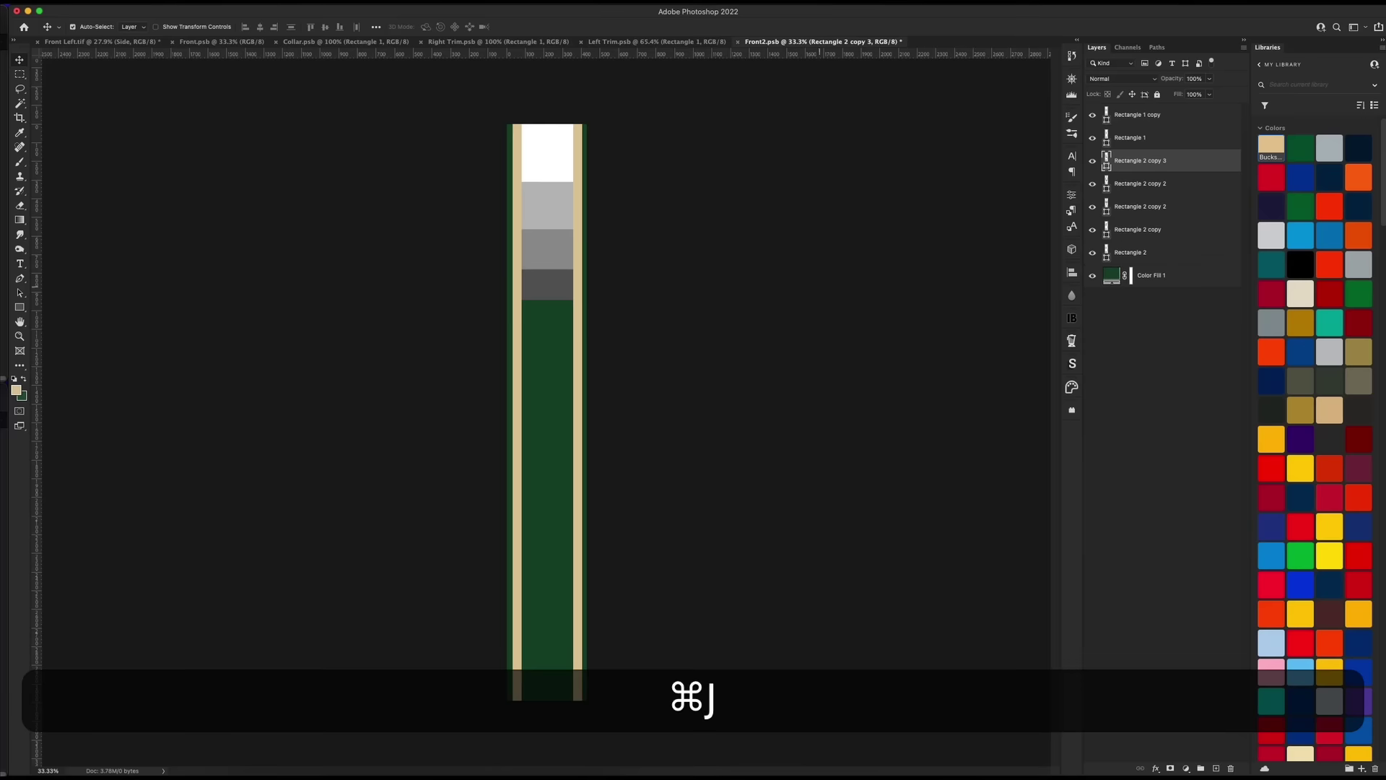
left_click_drag(732, 219, 732, 251)
key("shift+super+t")
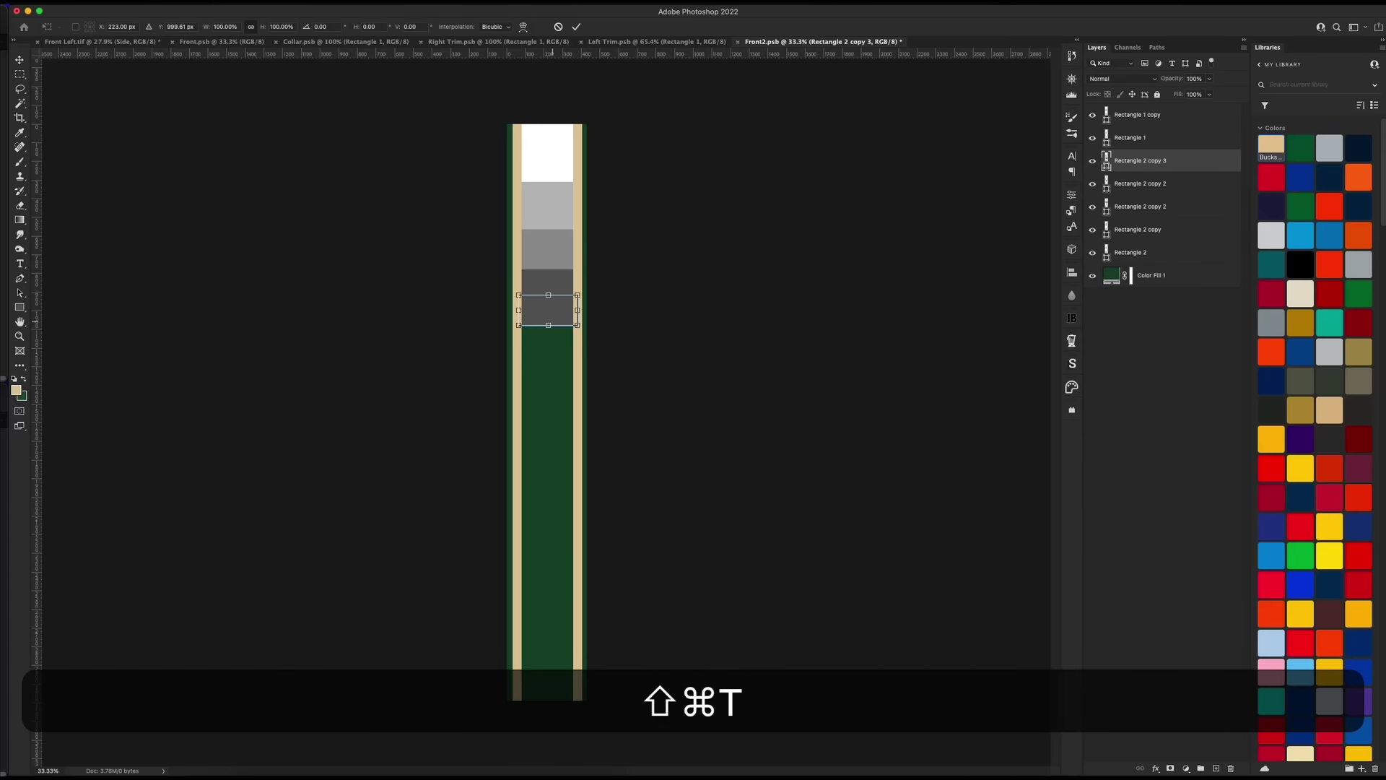
left_click_drag(549, 310, 549, 305)
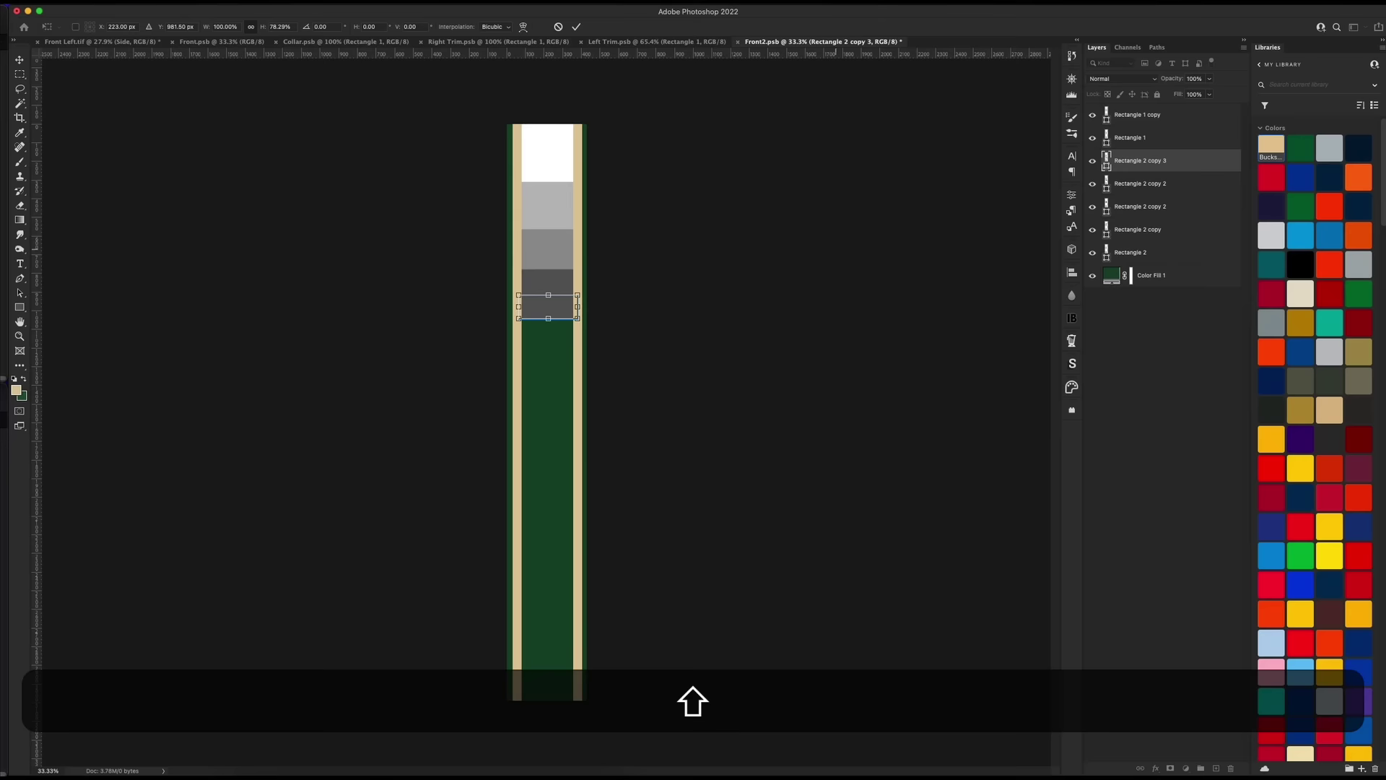
key("shift+Return")
double_click(1106, 160)
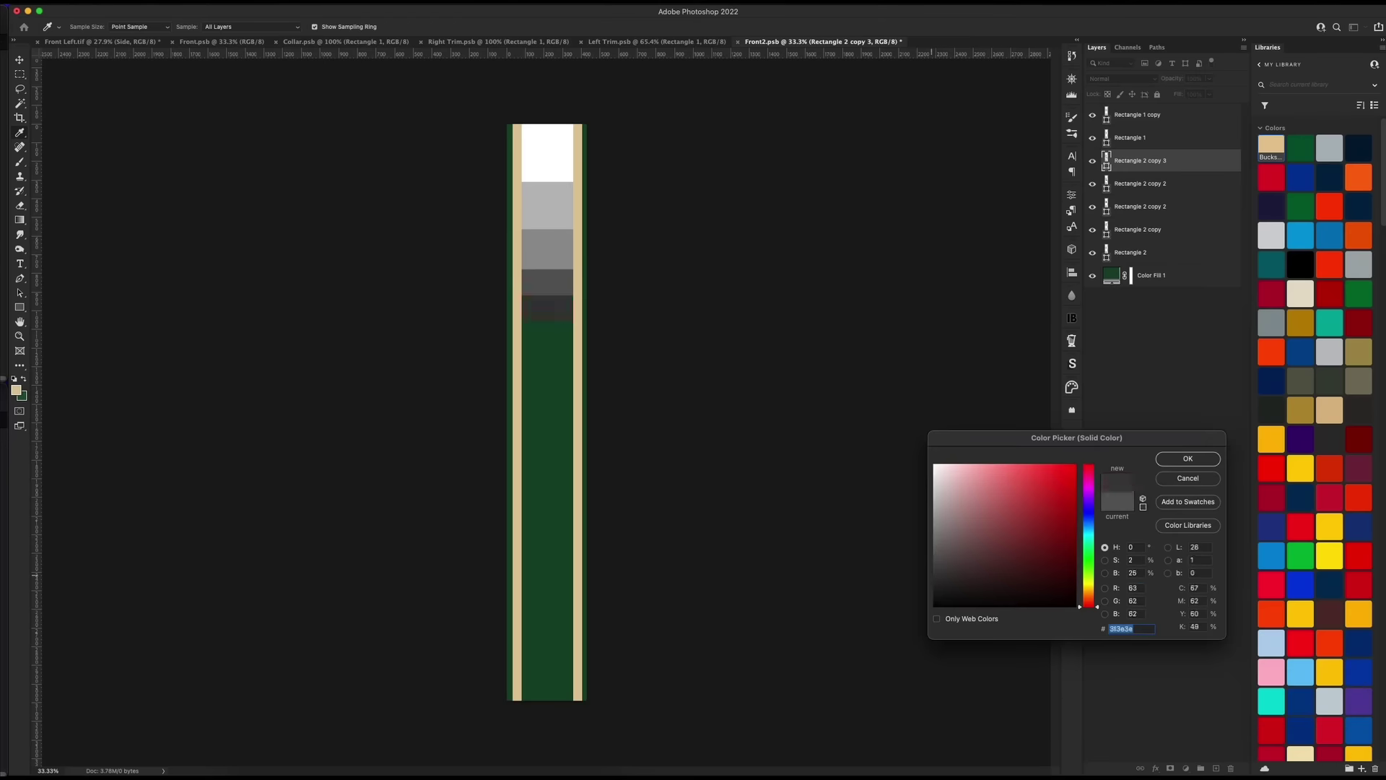
key("Return")
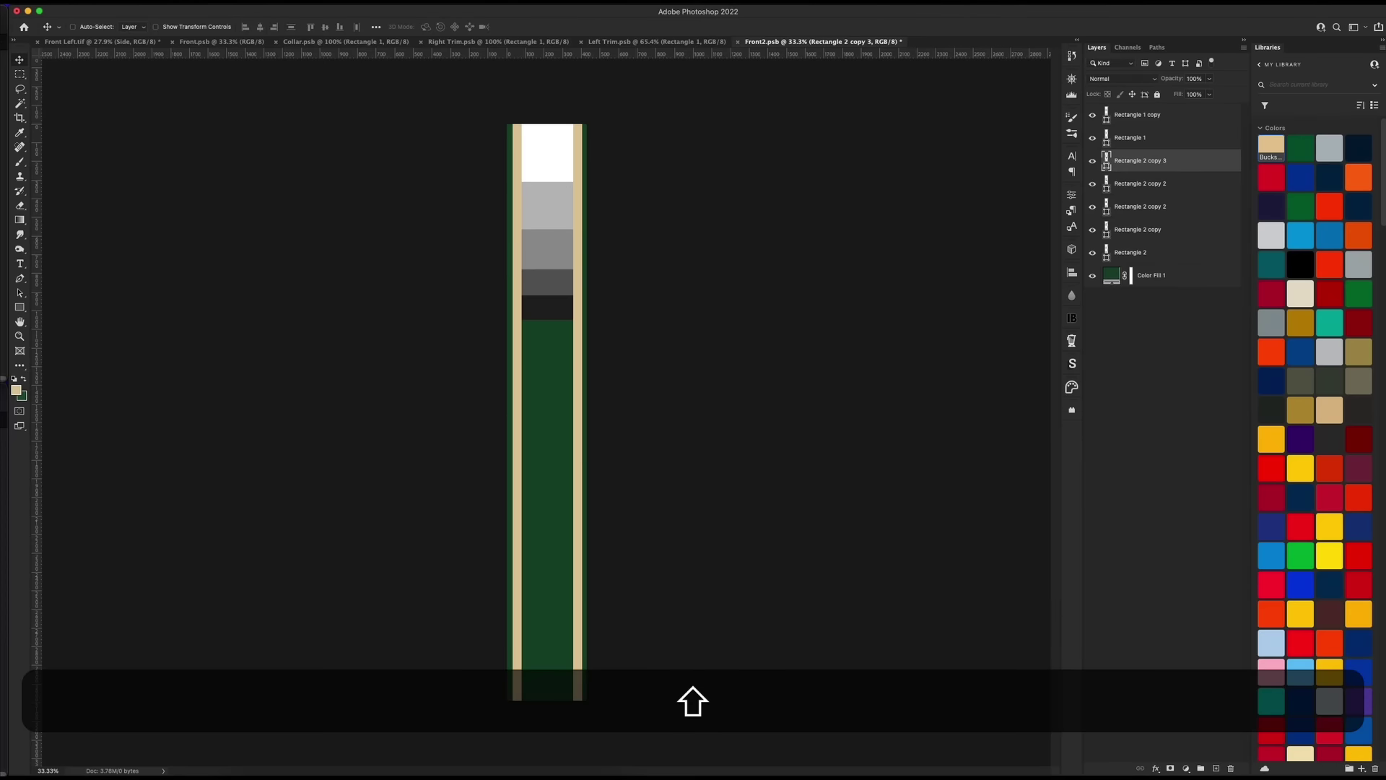
Set the blend mode of all five stacked rectangles to Overlay and save the side panel to update the jersey mock-up
left_click(1130, 252, "shift")
left_click(1122, 78)
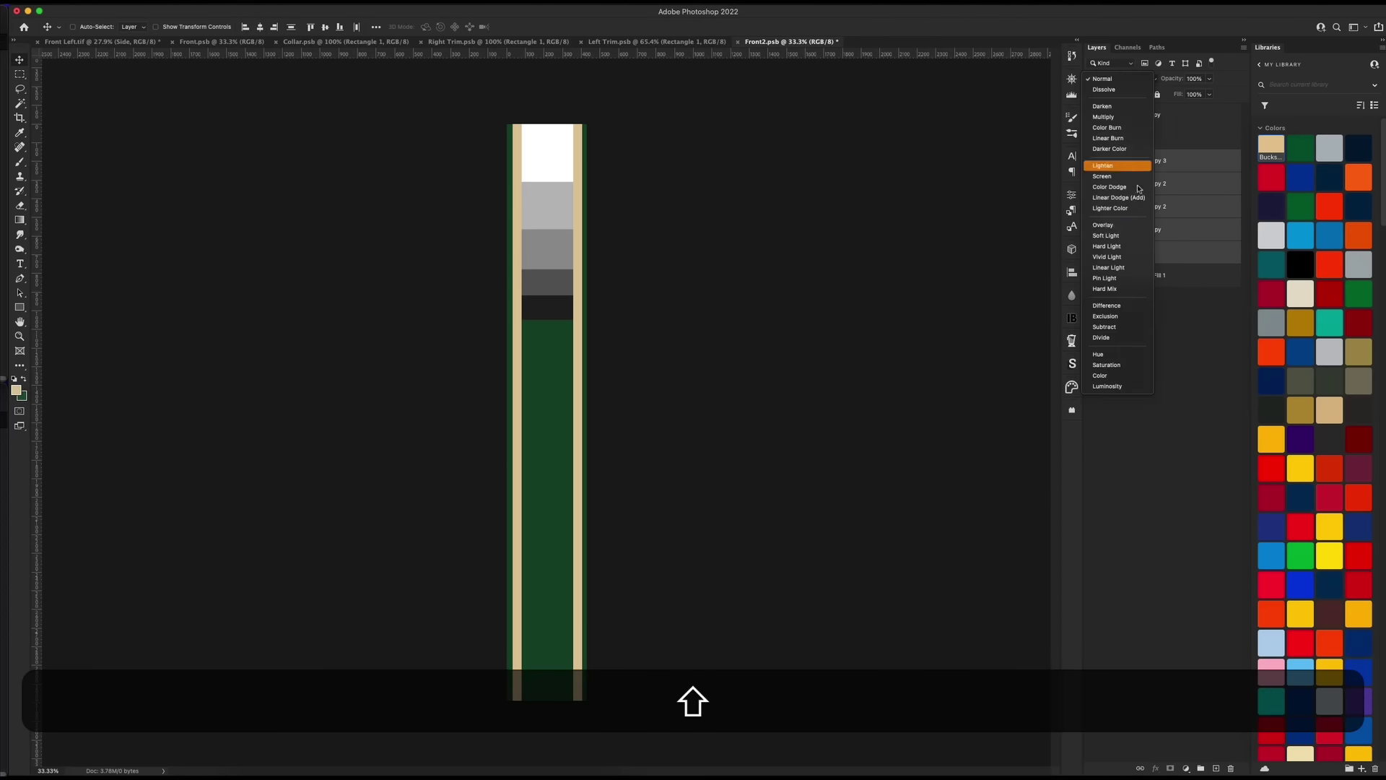
left_click(1114, 228)
key("super+s")
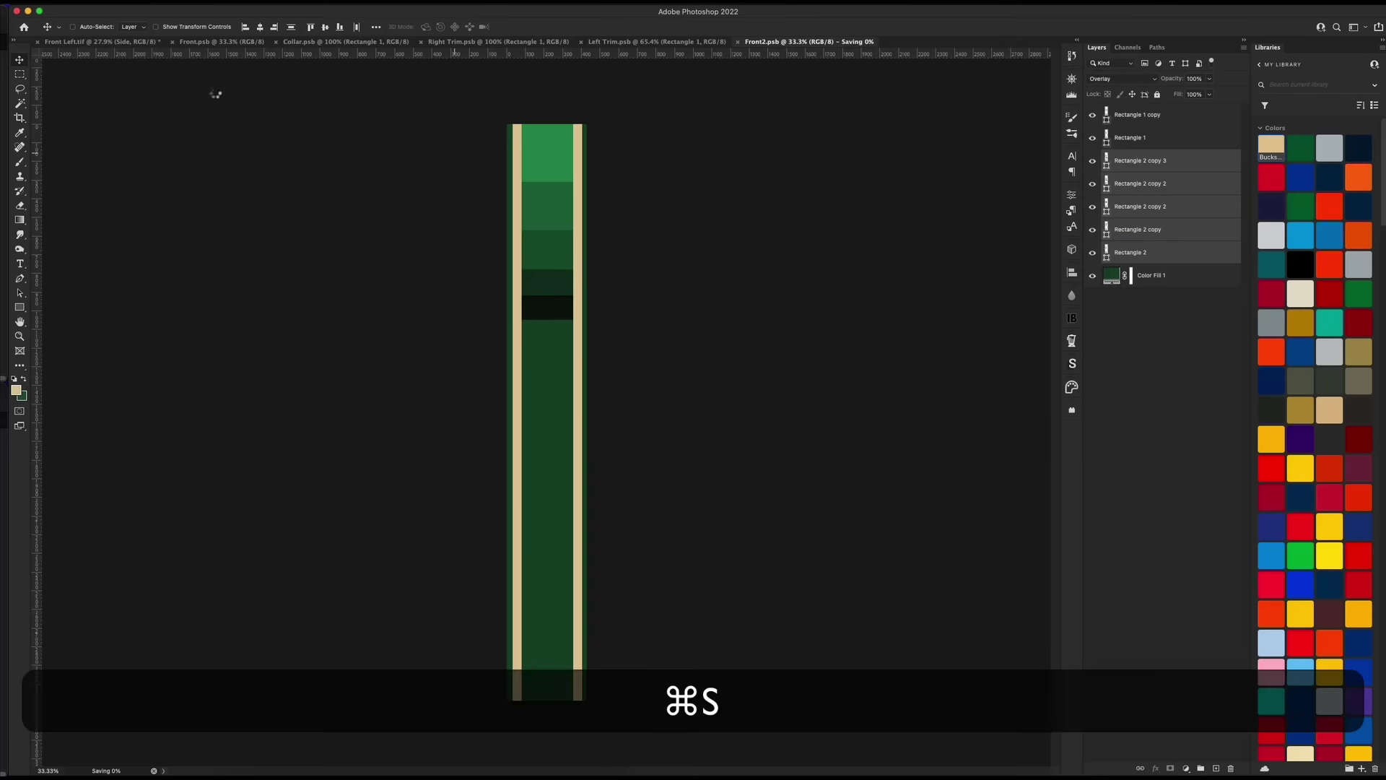
left_click(102, 43)
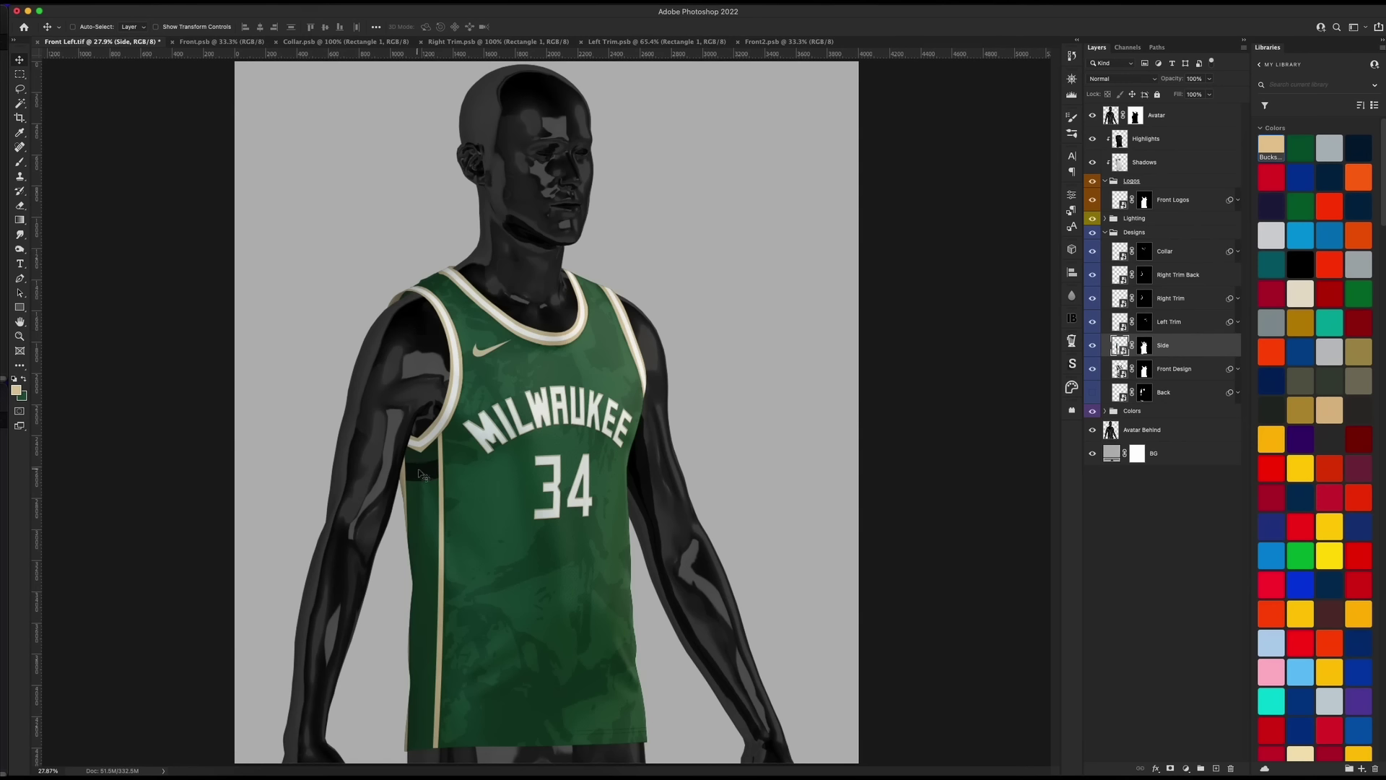
Move the five Overlay blocks down by about a fifth of the panel's length and save the panel to update the mock-up
left_click(776, 42)
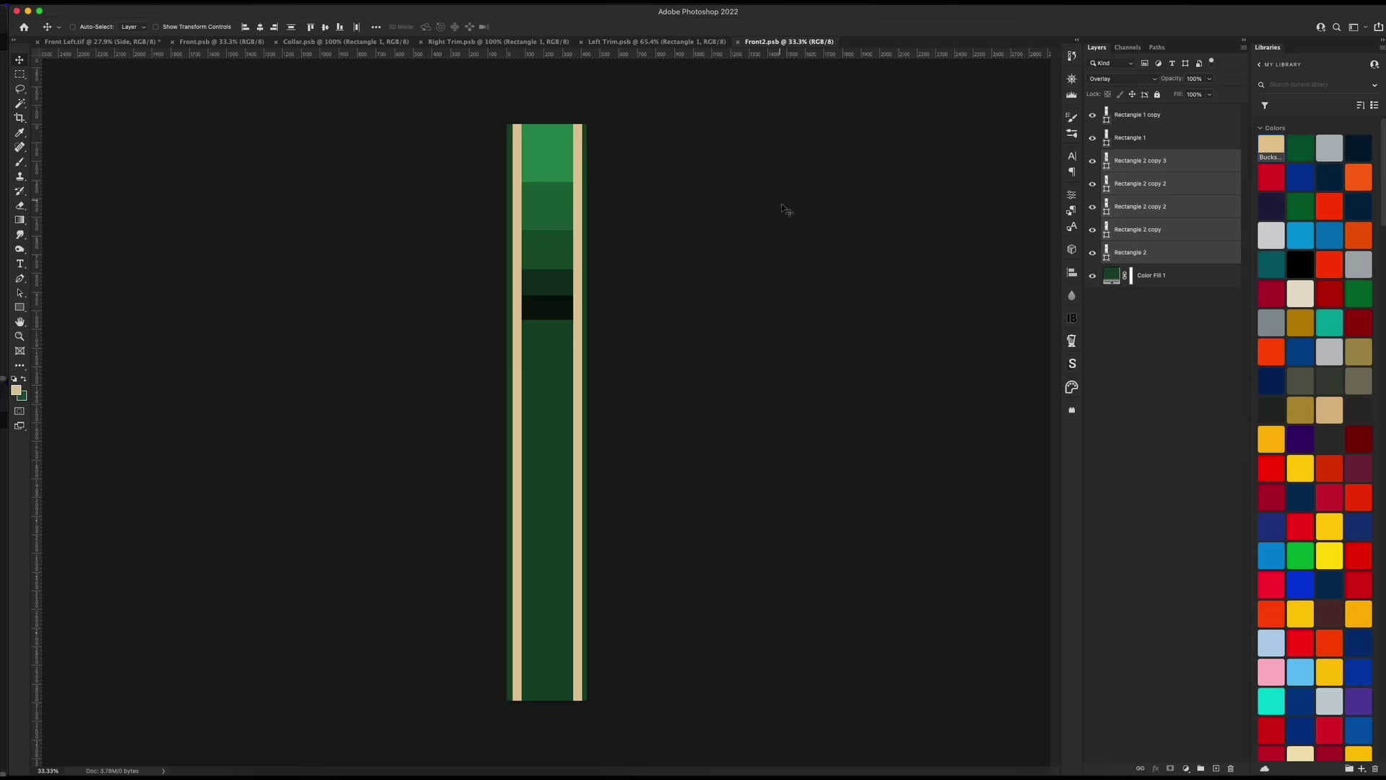
left_click_drag(782, 210, 769, 314)
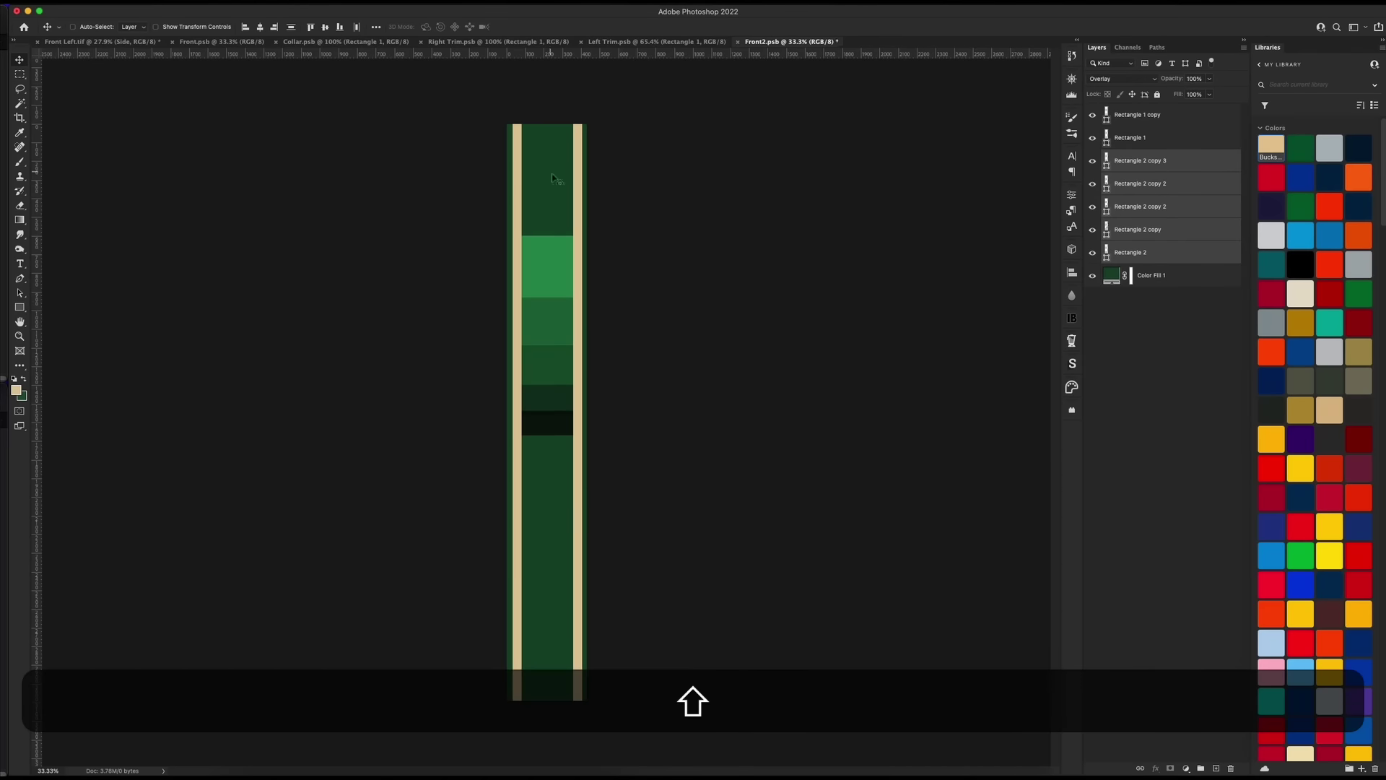
key("super+s")
left_click(101, 42)
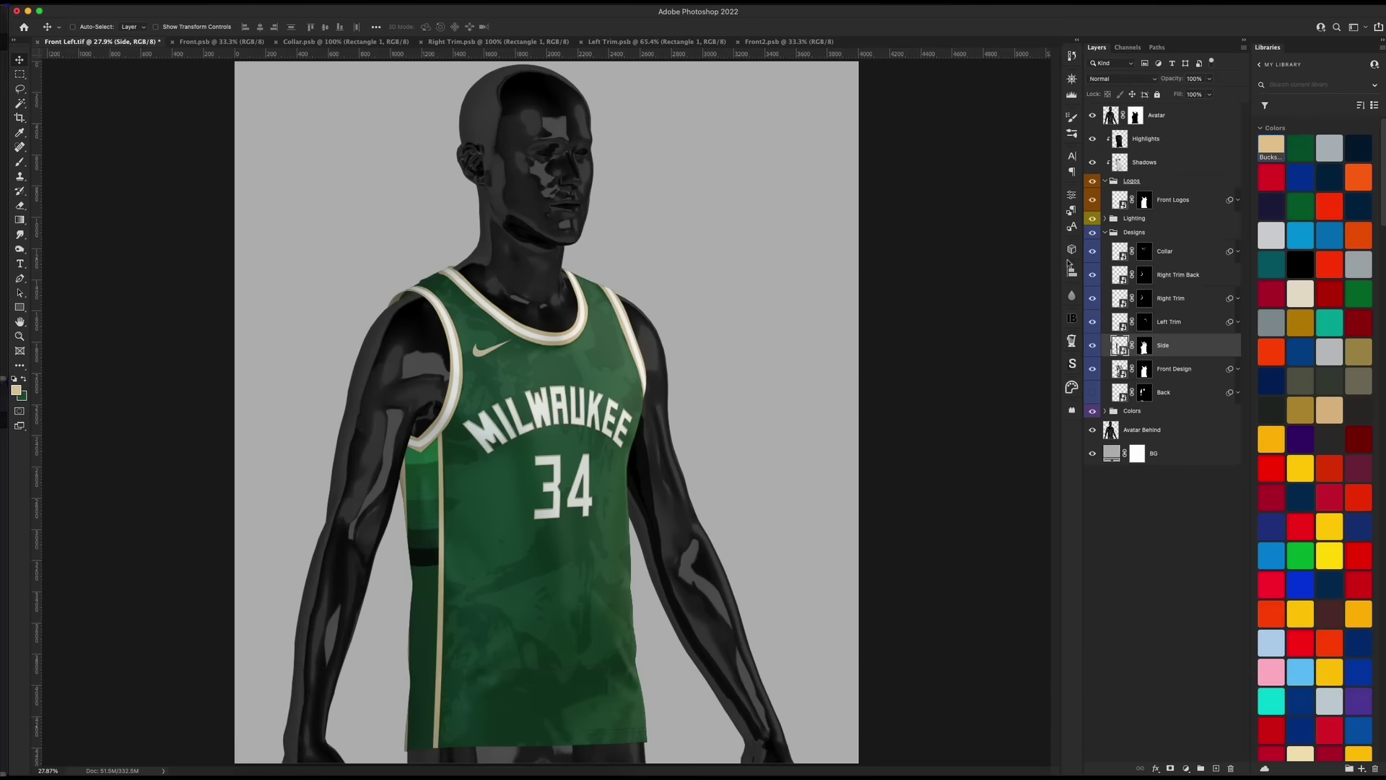
Hide the Collar, Right Trim Back, Right Trim, Left Trim and Front Design layers in the jersey mock-up
left_click(1093, 317)
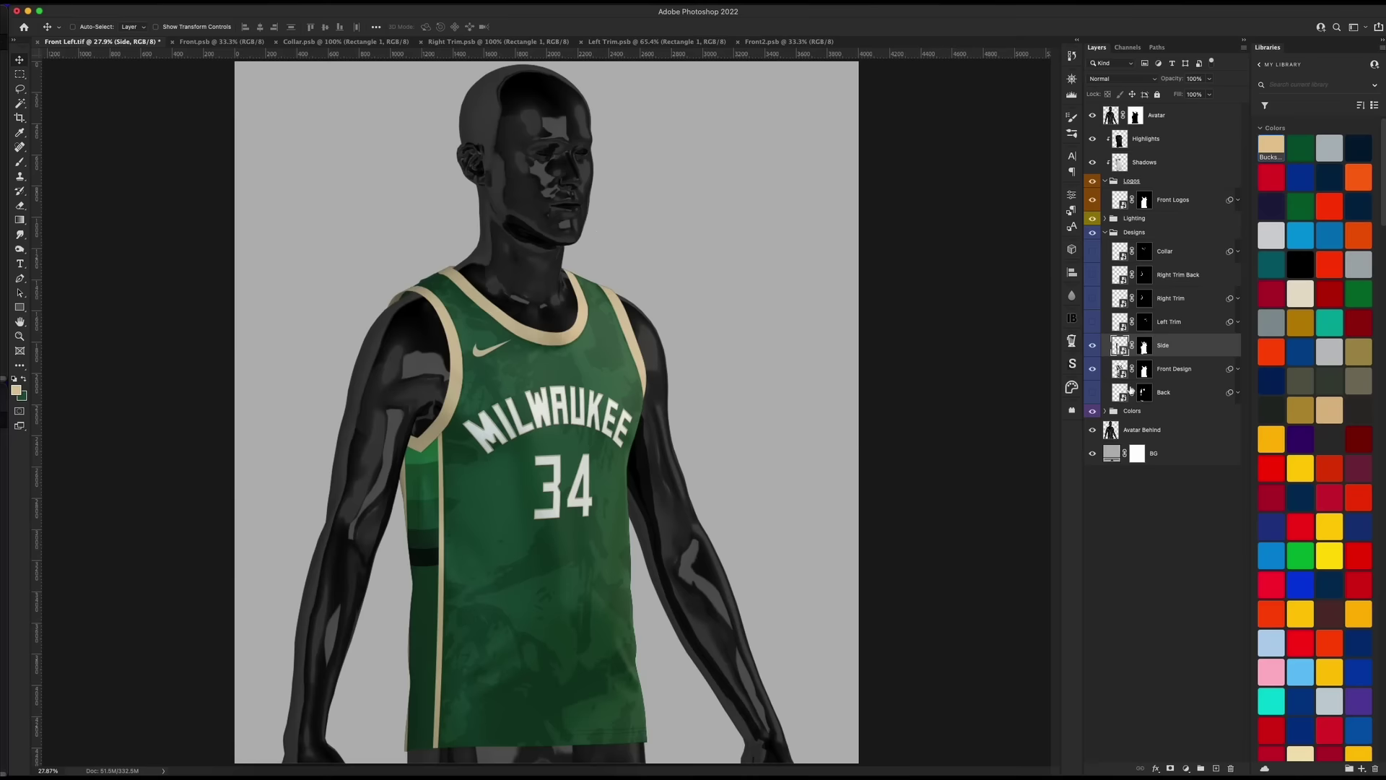
left_click(1093, 369)
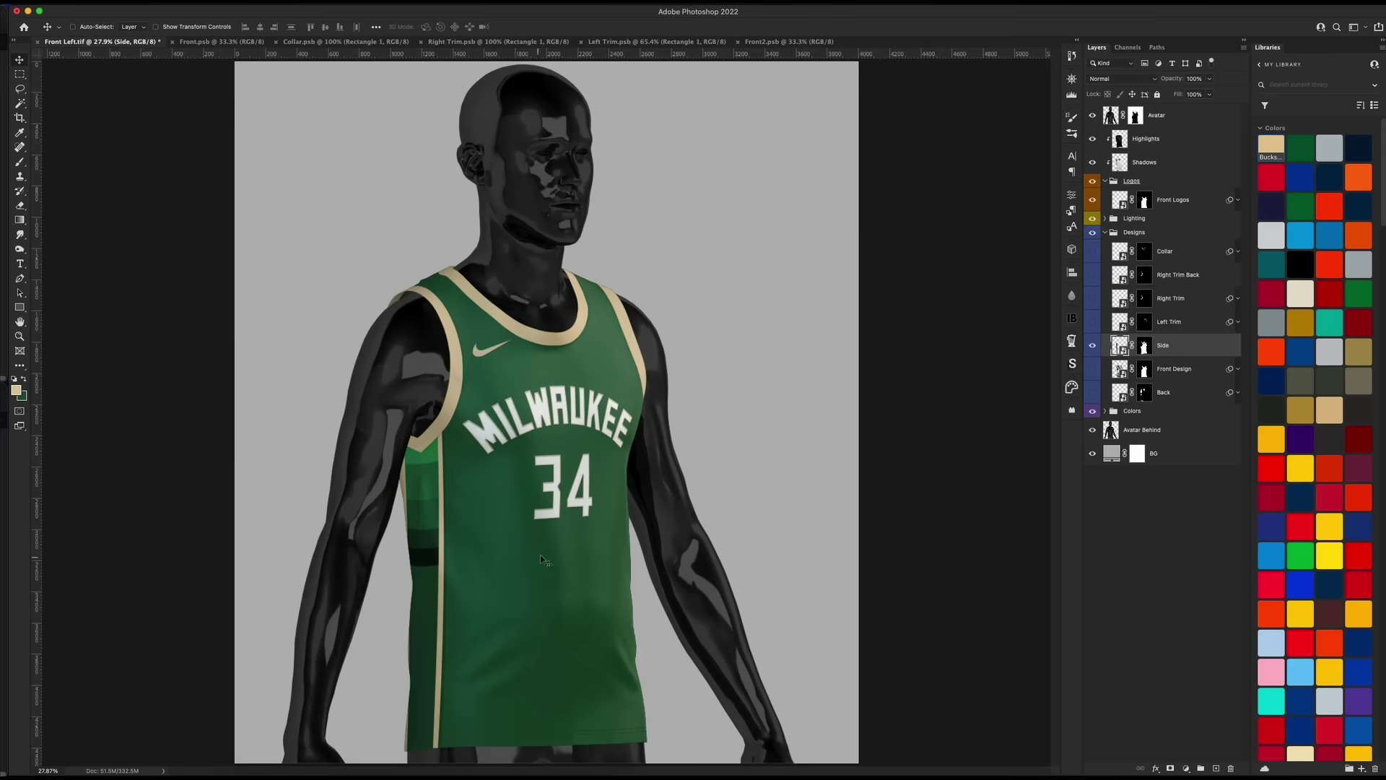
left_click(442, 534)
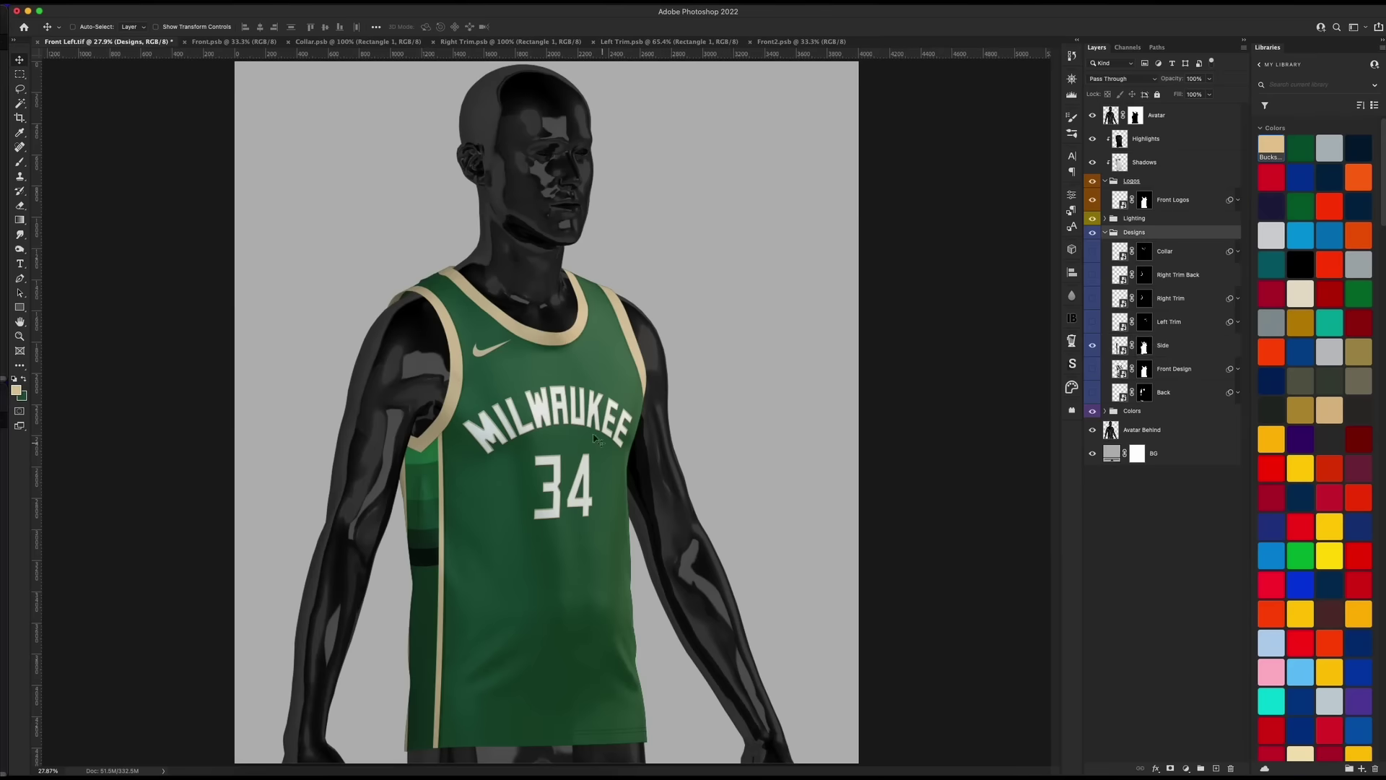